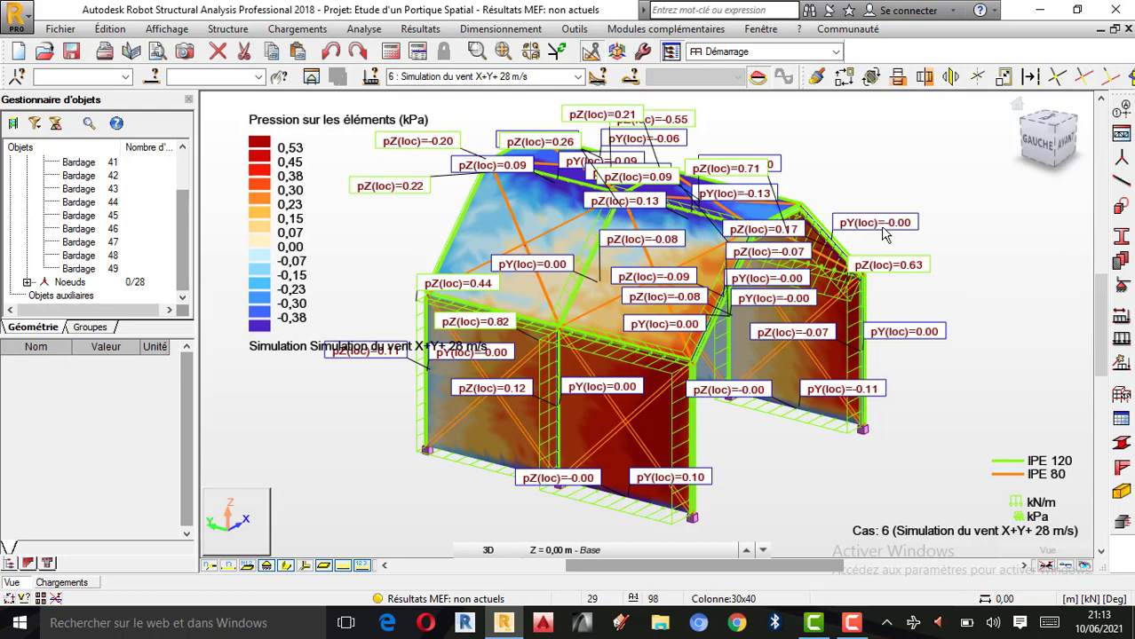
- Create a new spatial frame project
left_click(59, 29)
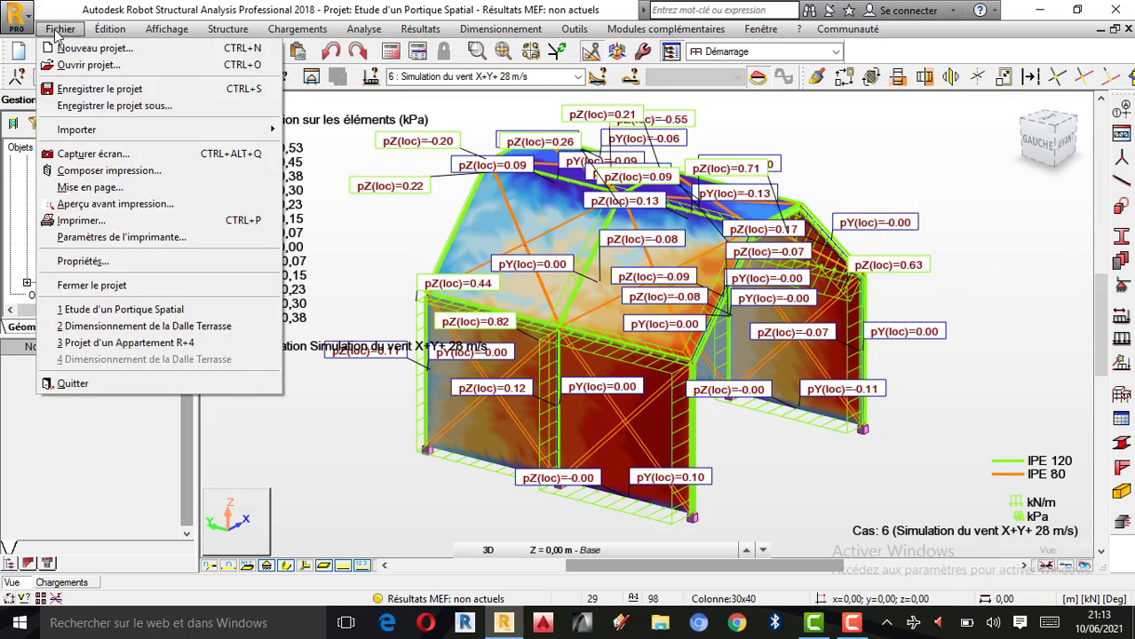
left_click(84, 47)
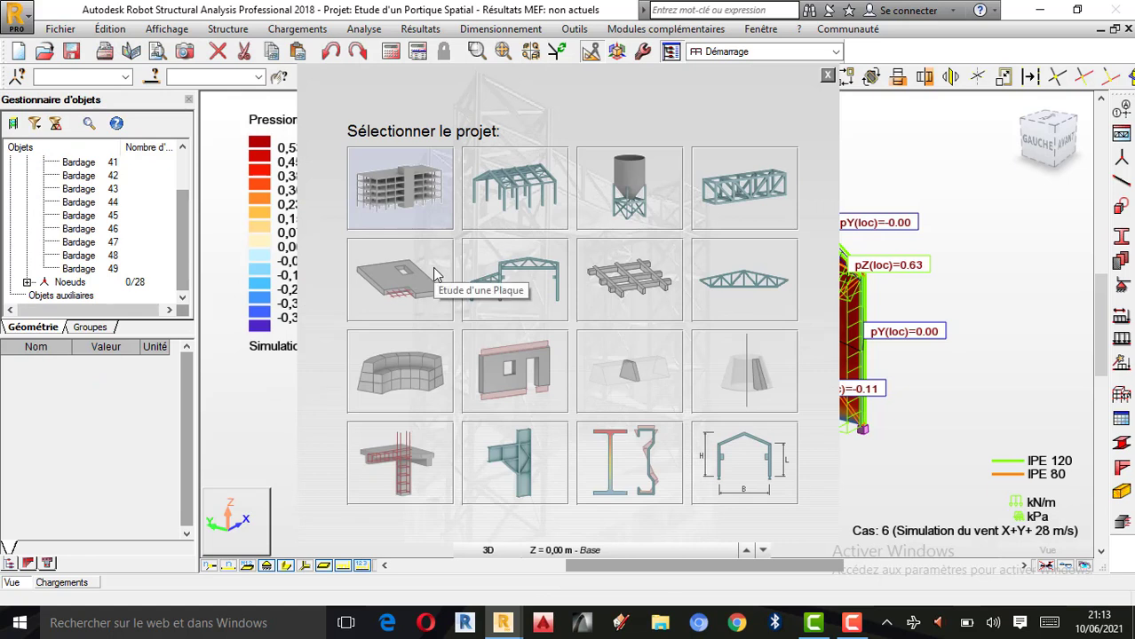
left_click(547, 188)
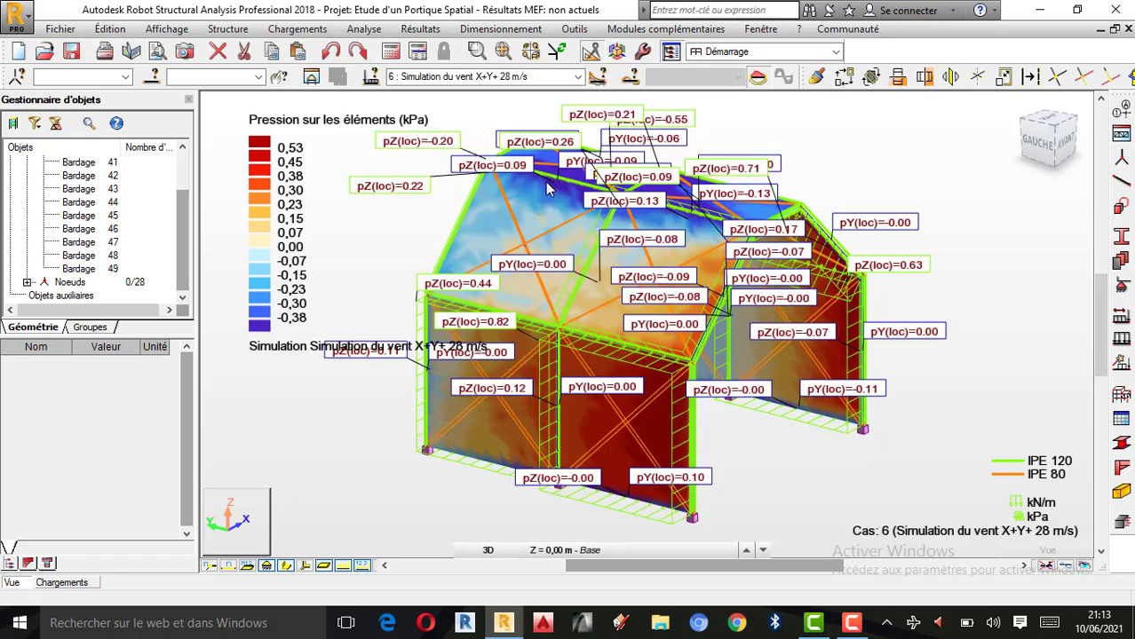
left_click(622, 352)
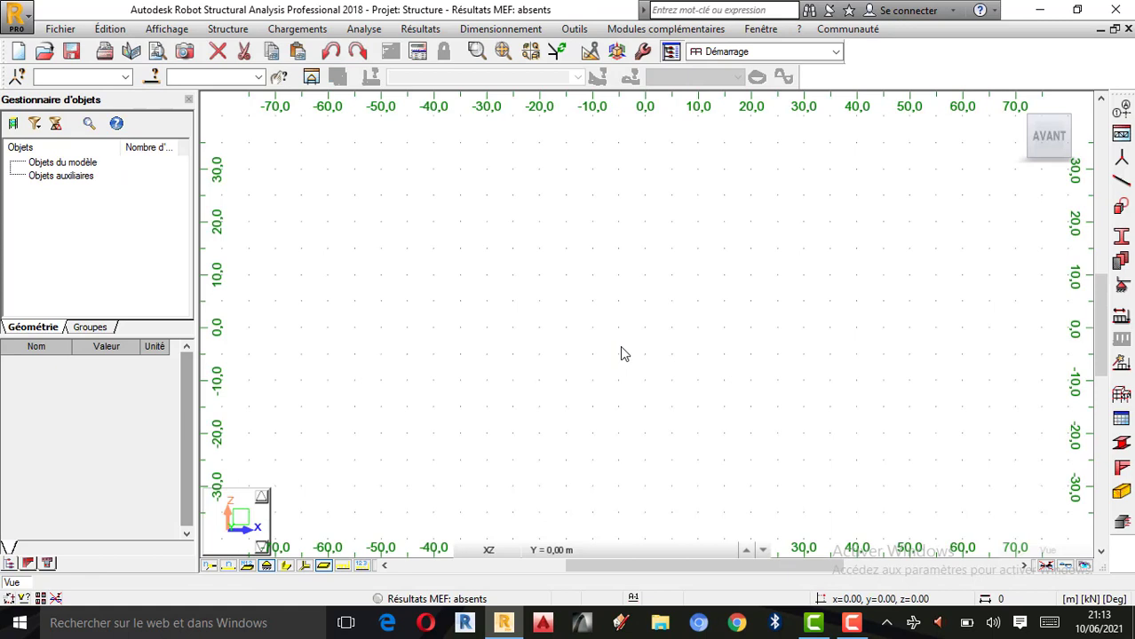
right_click(559, 286)
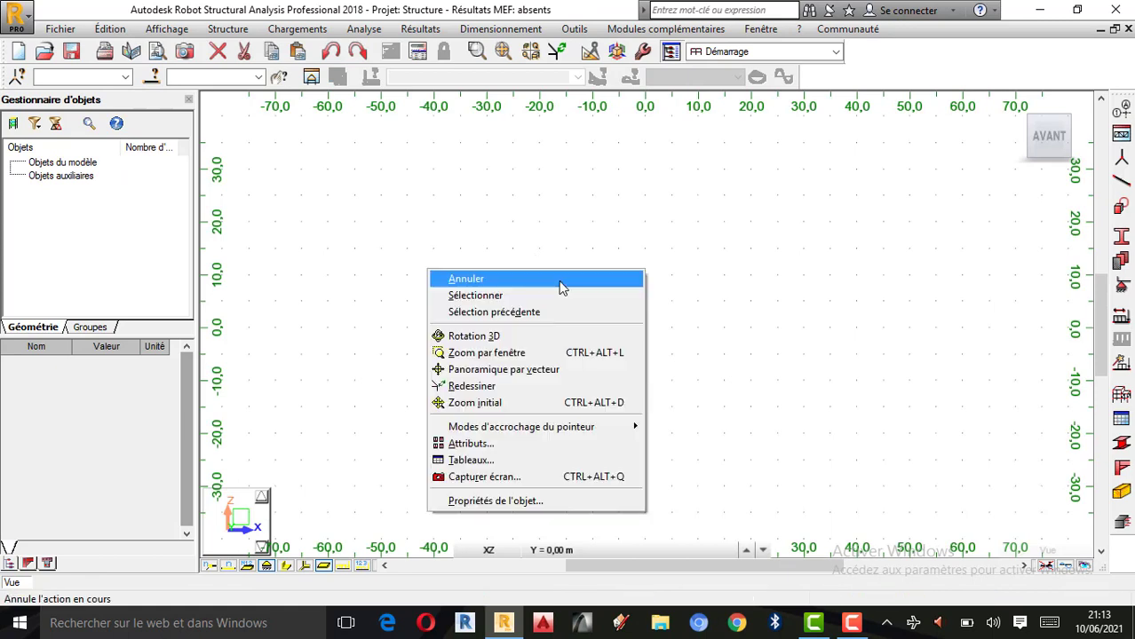
left_click(544, 282)
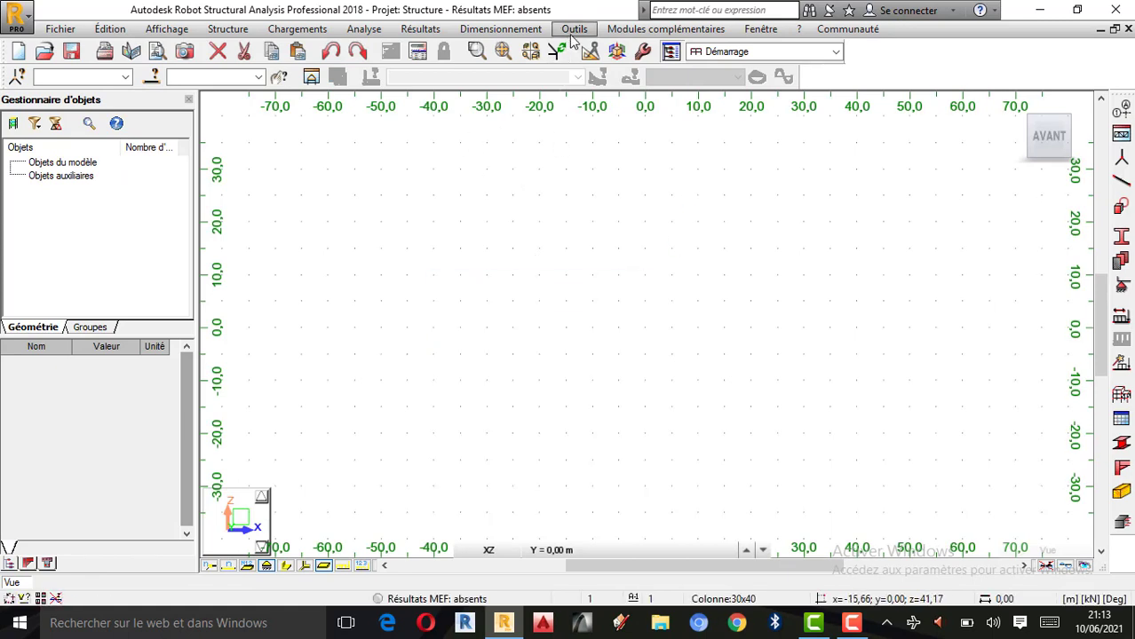
- Review the force, moment and stress units in the job preferences, including the moment unit definition
left_click(574, 30)
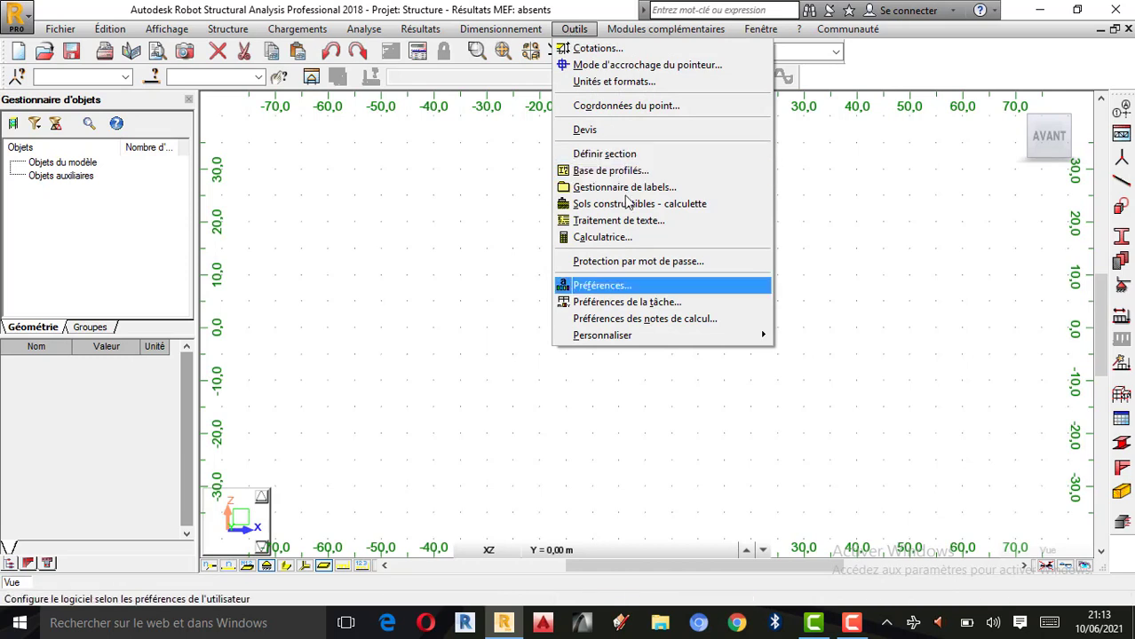
left_click(612, 82)
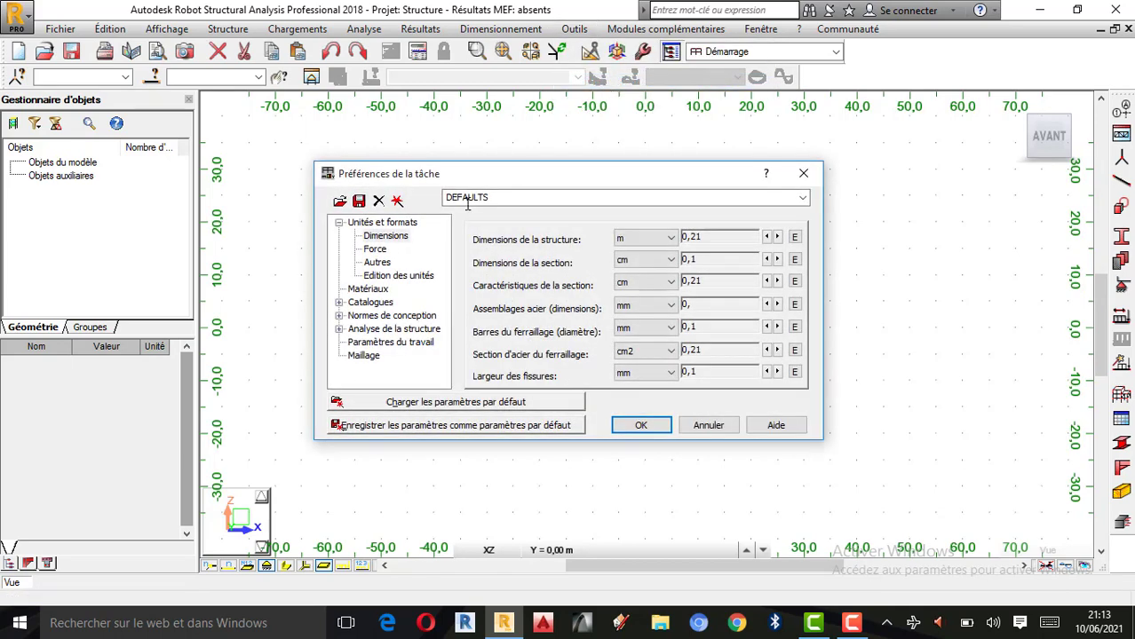
left_click(374, 250)
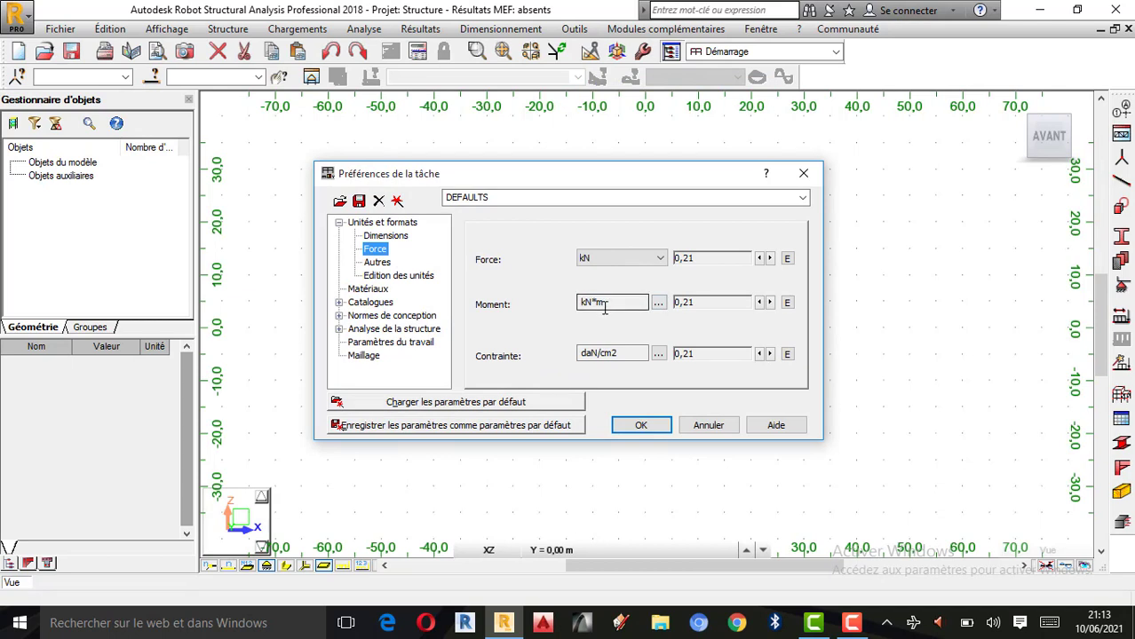
left_click(659, 303)
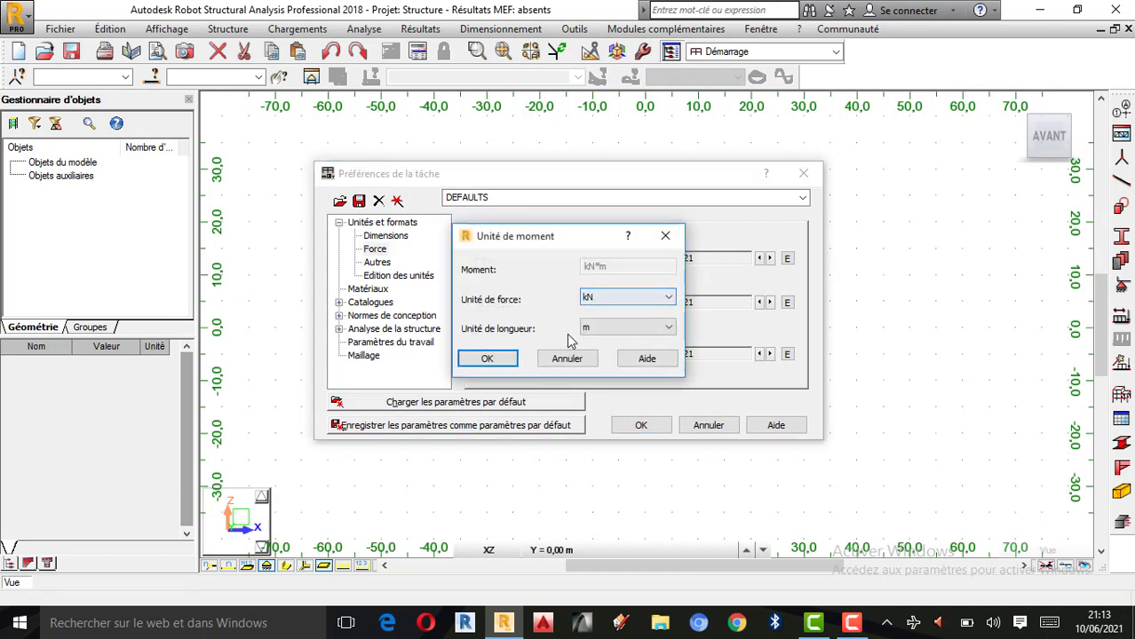
left_click(676, 229)
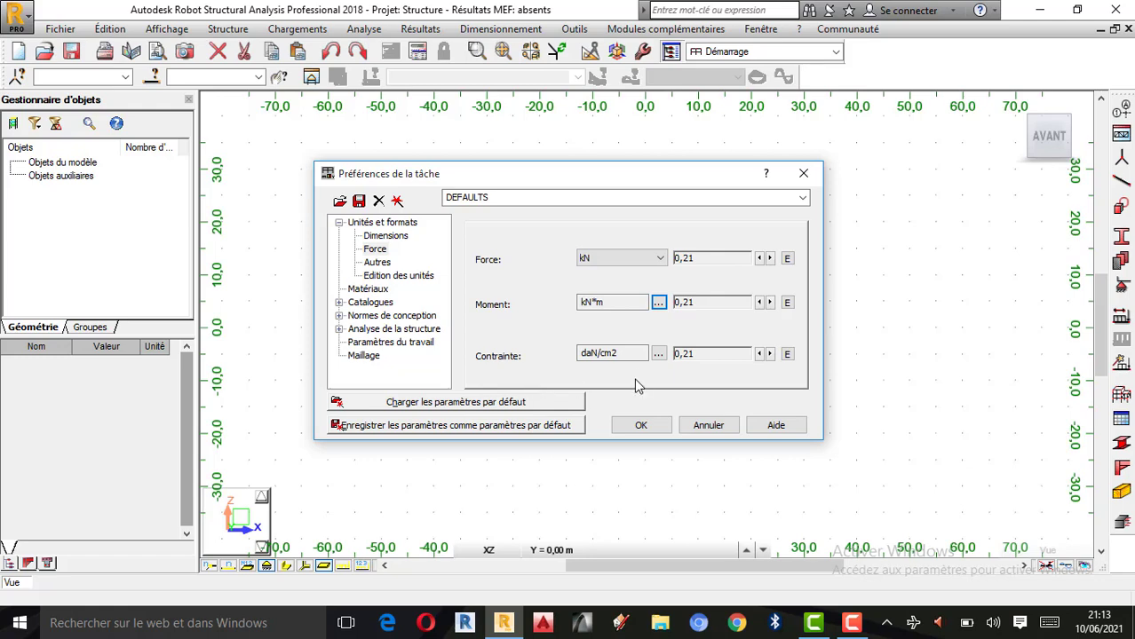
left_click(640, 426)
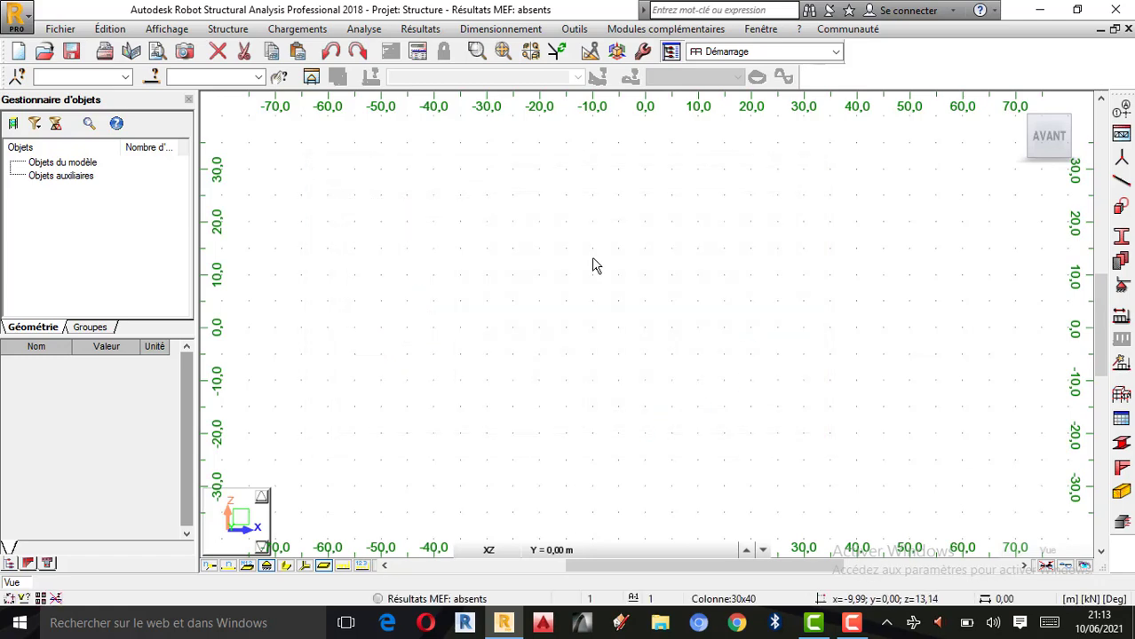
- Open the definition of the Cartesian construction lines
left_click(1124, 112)
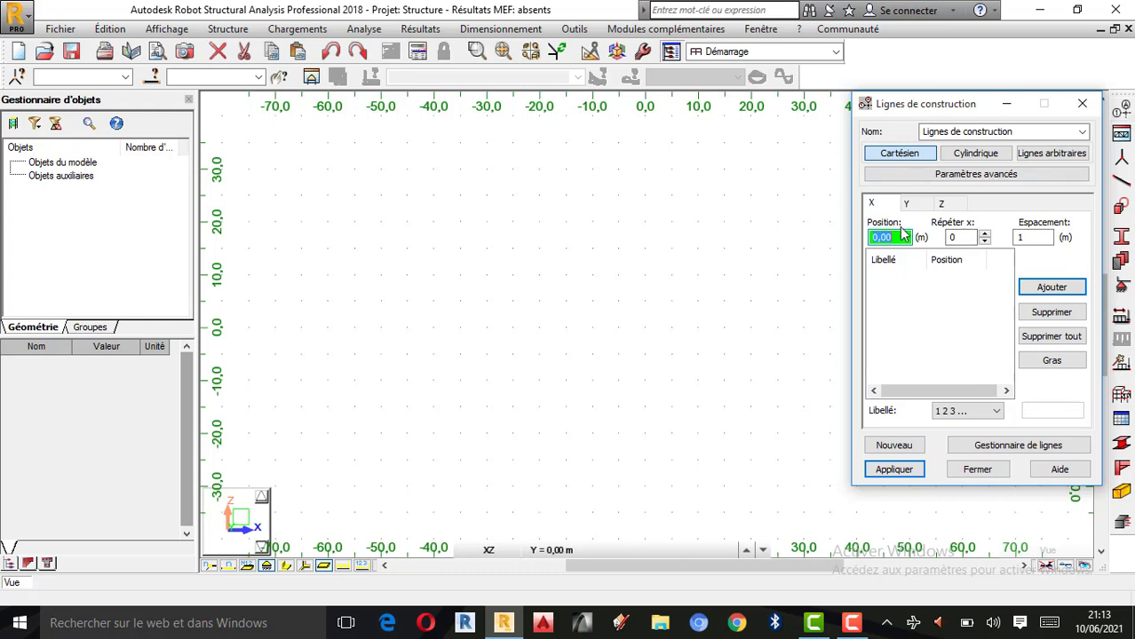
double_click(959, 237)
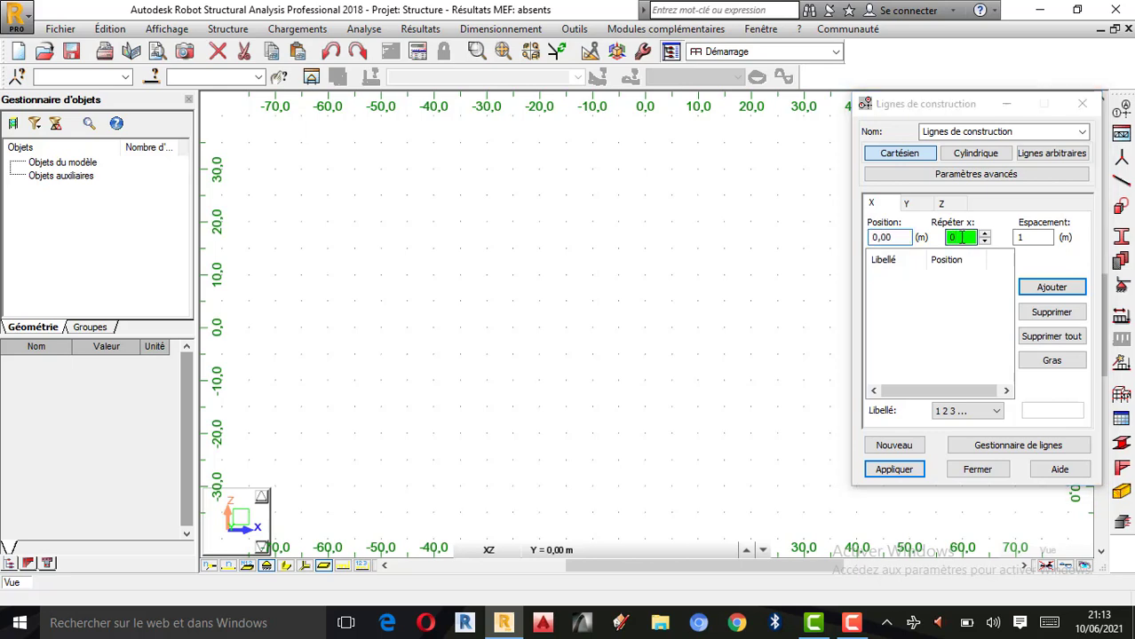
left_click(742, 364)
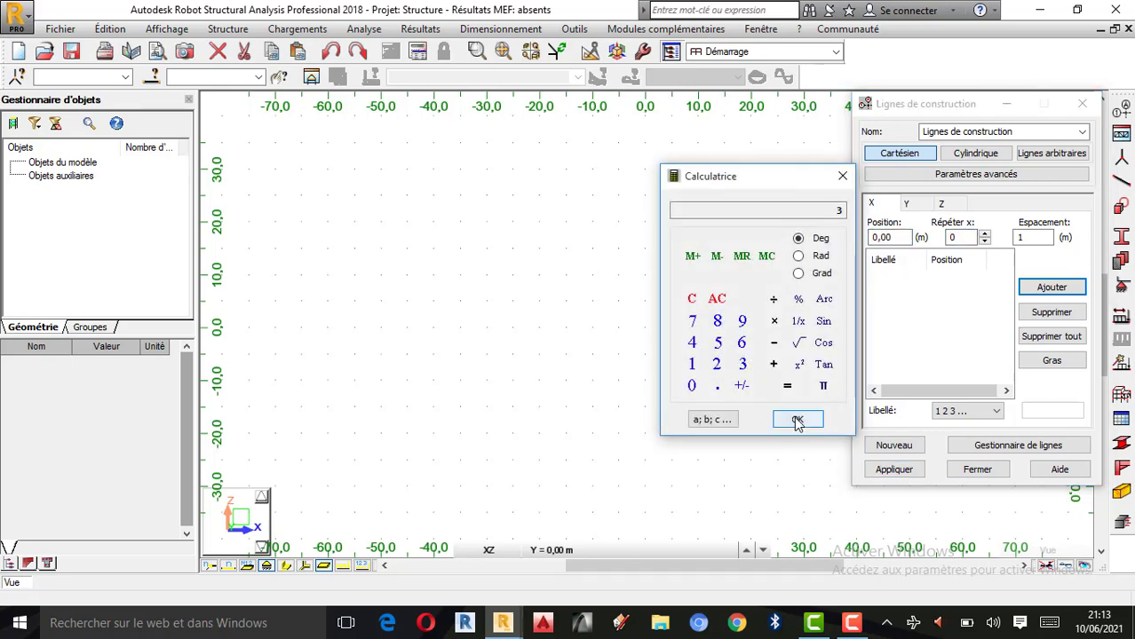
left_click(843, 176)
- Add X construction lines starting at position 0.00 m, repeated once with a 3 m spacing
left_click(985, 234)
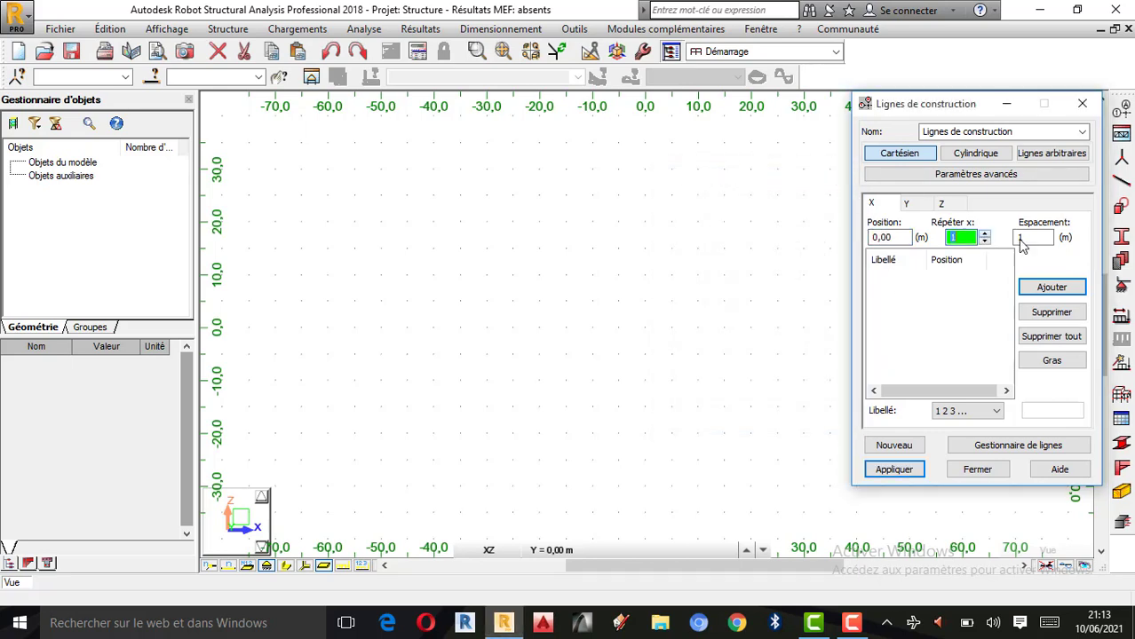
double_click(1044, 243)
left_click(809, 364)
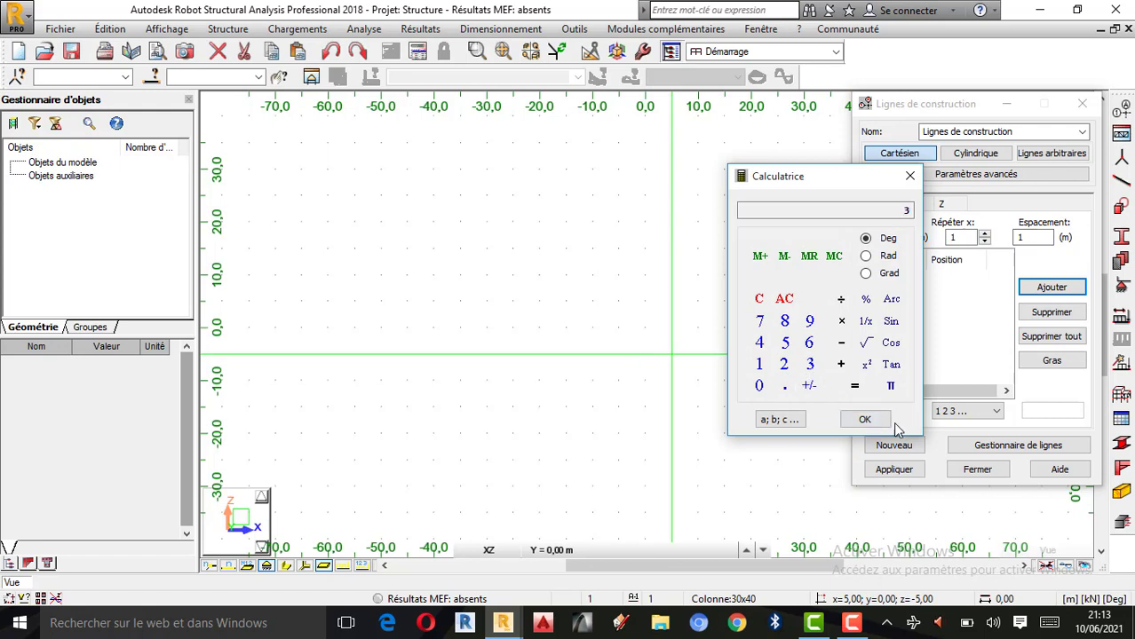
left_click(1047, 287)
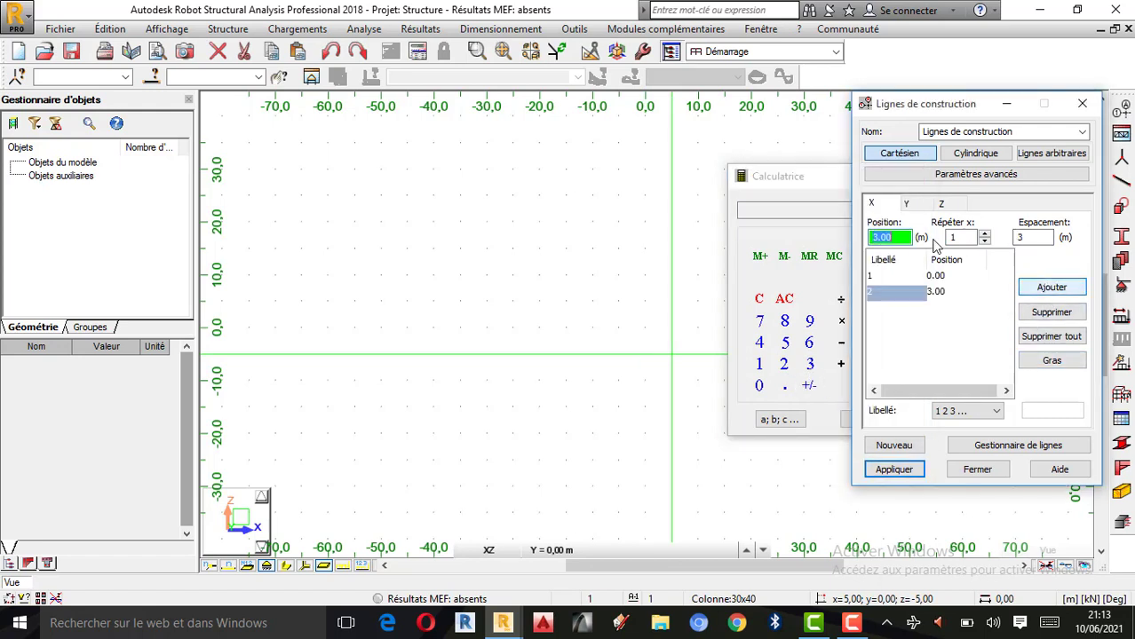
- Add X construction lines at 5.00 m and 8.00 m, using single-repeat spacings of 2 m and 3 m
double_click(1032, 238)
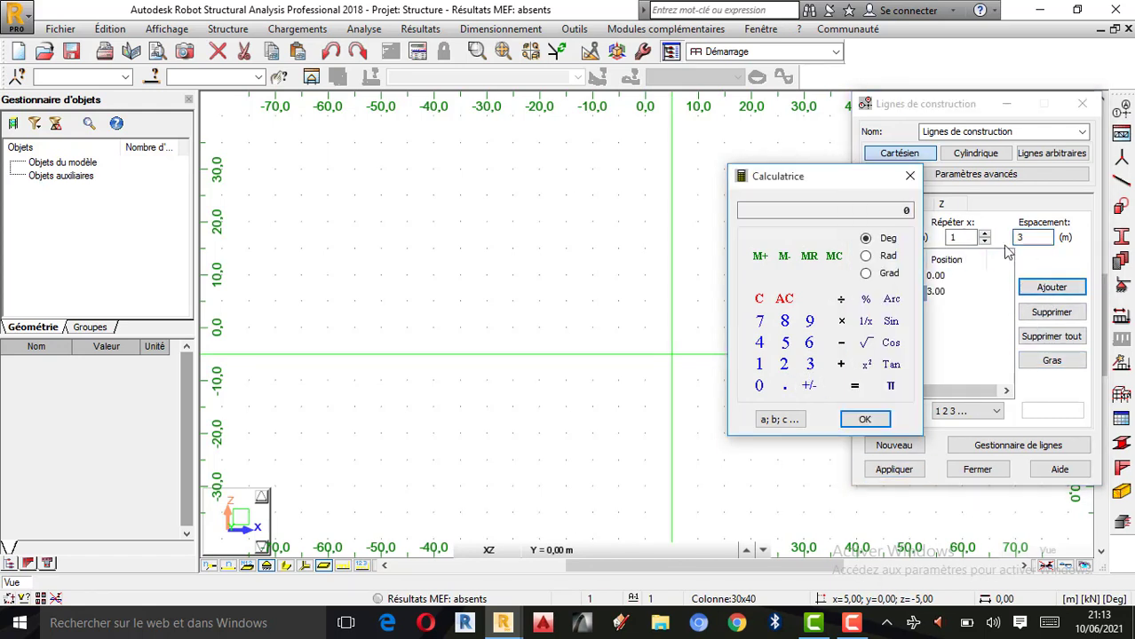
left_click(784, 364)
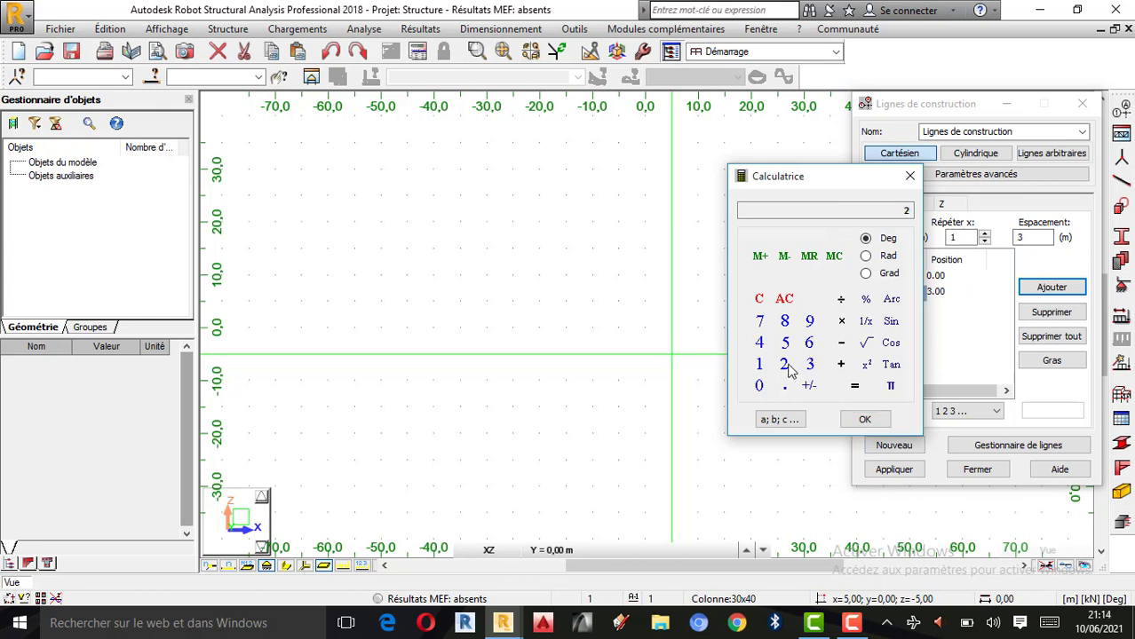
left_click(865, 420)
left_click(1051, 287)
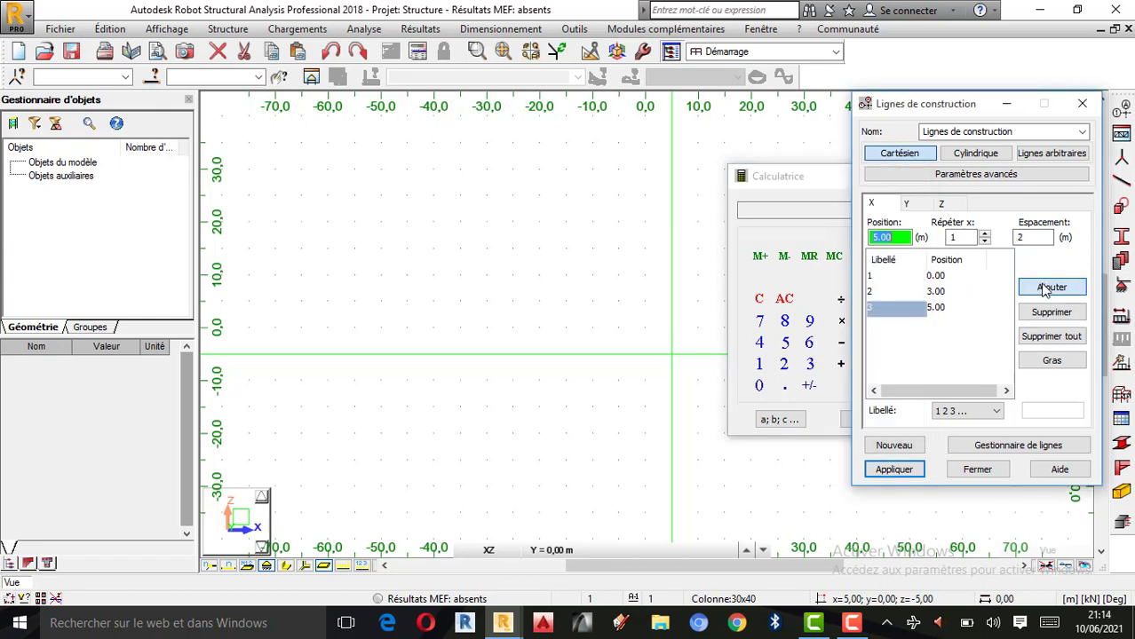
left_click(1035, 238)
double_click(1035, 238)
left_click(809, 364)
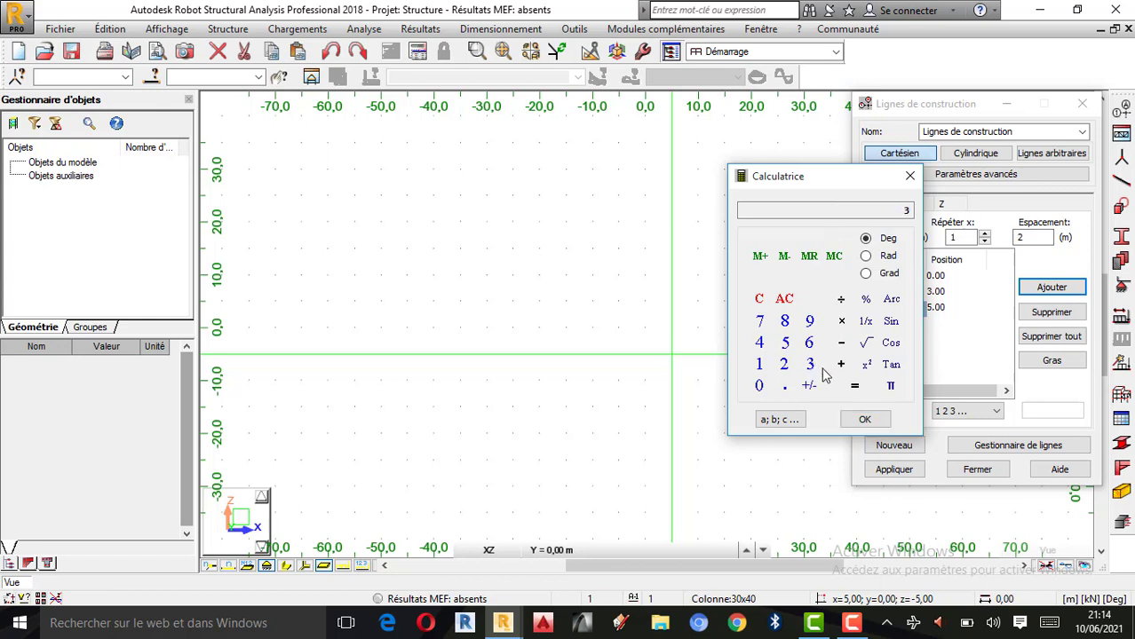
left_click(865, 421)
left_click(1051, 287)
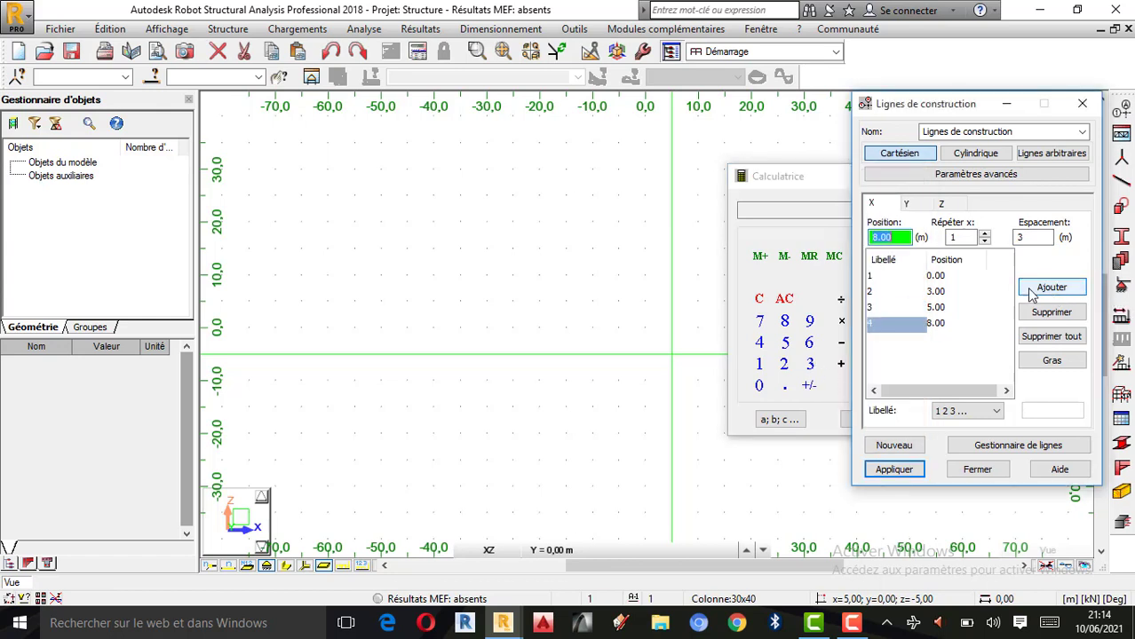
- Add Y construction lines from 0.00 m with two repeats at 3 m spacing, and label them A B C
left_click(910, 205)
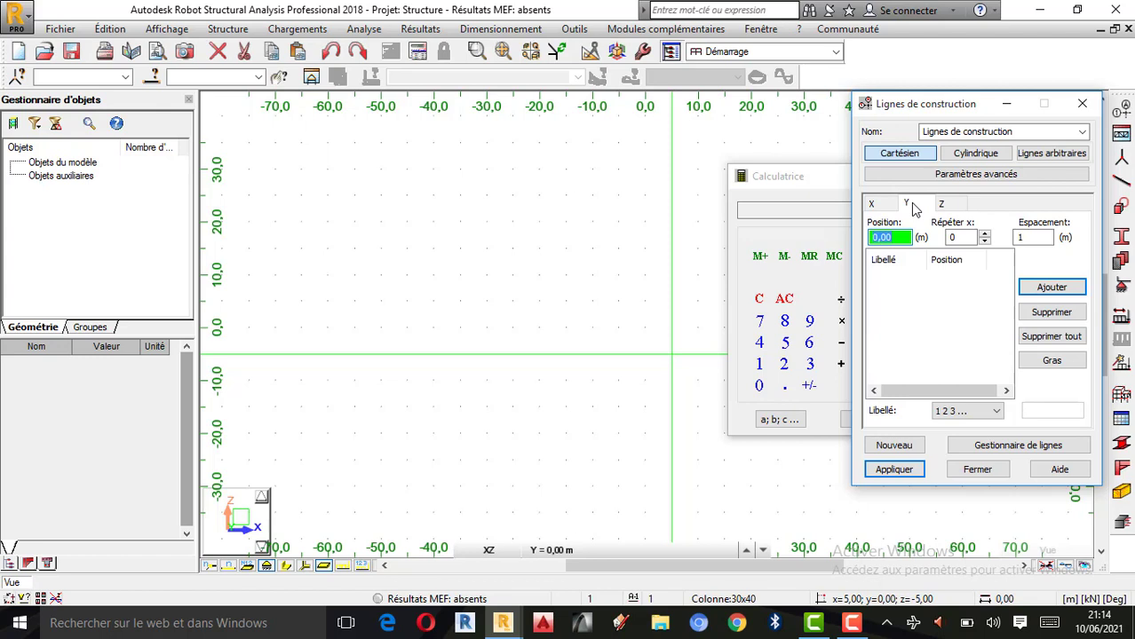
left_click(984, 234)
left_click(984, 234)
double_click(1032, 239)
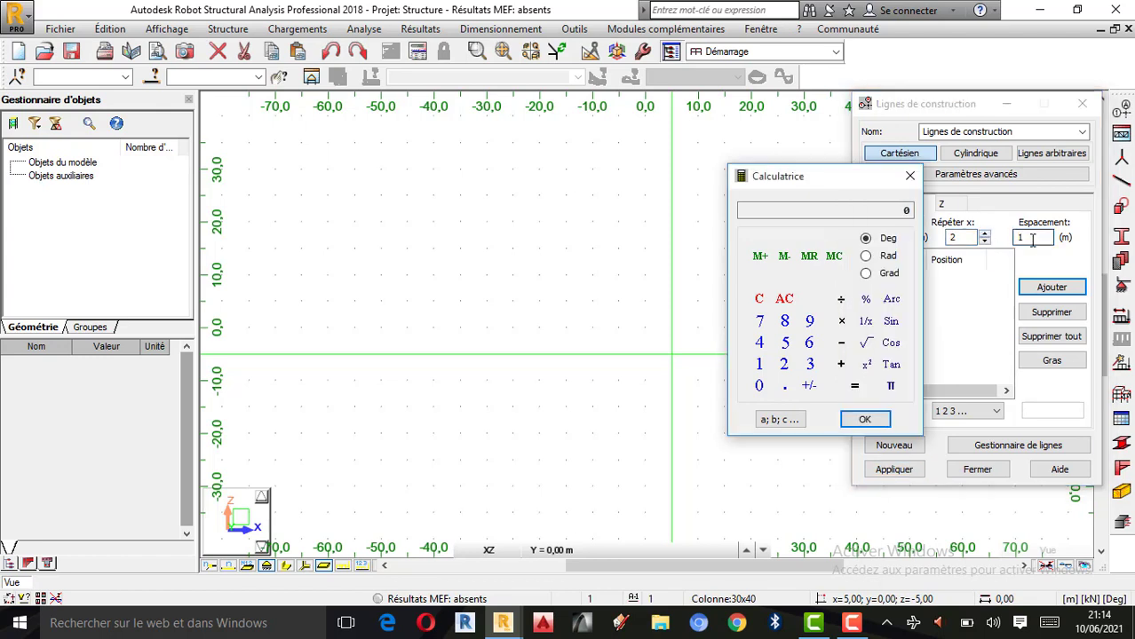
left_click(811, 367)
left_click(864, 420)
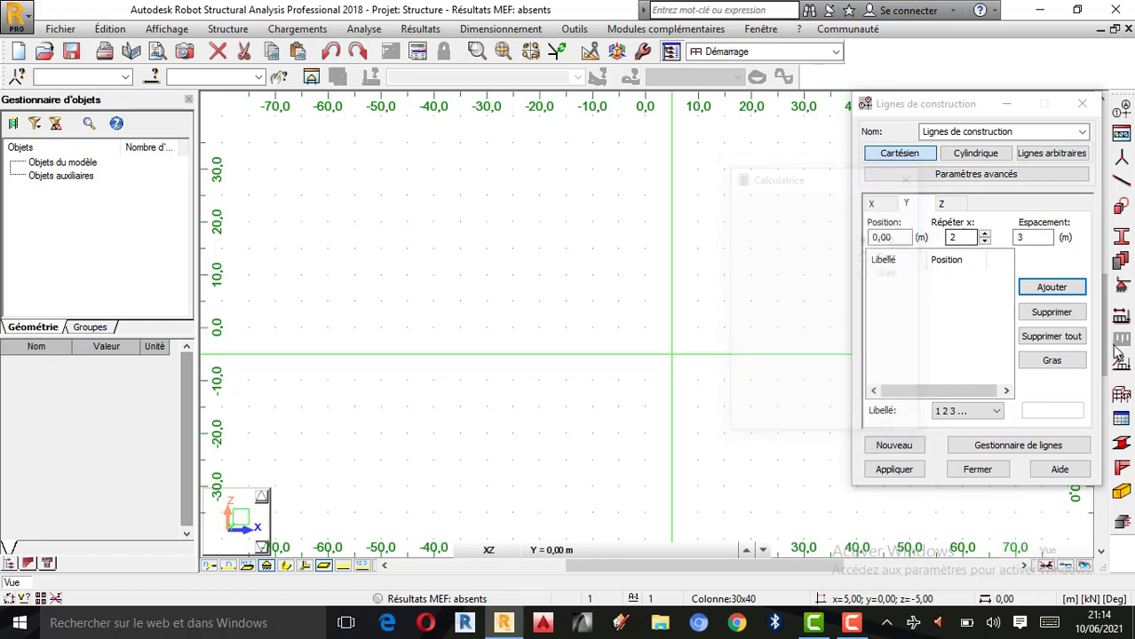
left_click(1055, 290)
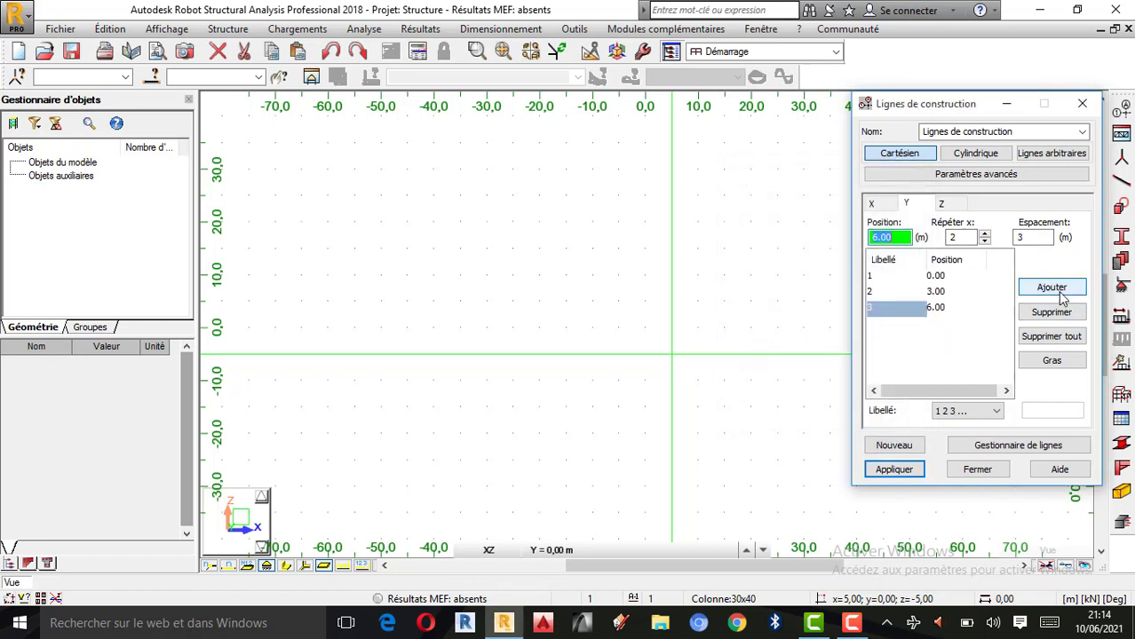
left_click(972, 411)
left_click(953, 440)
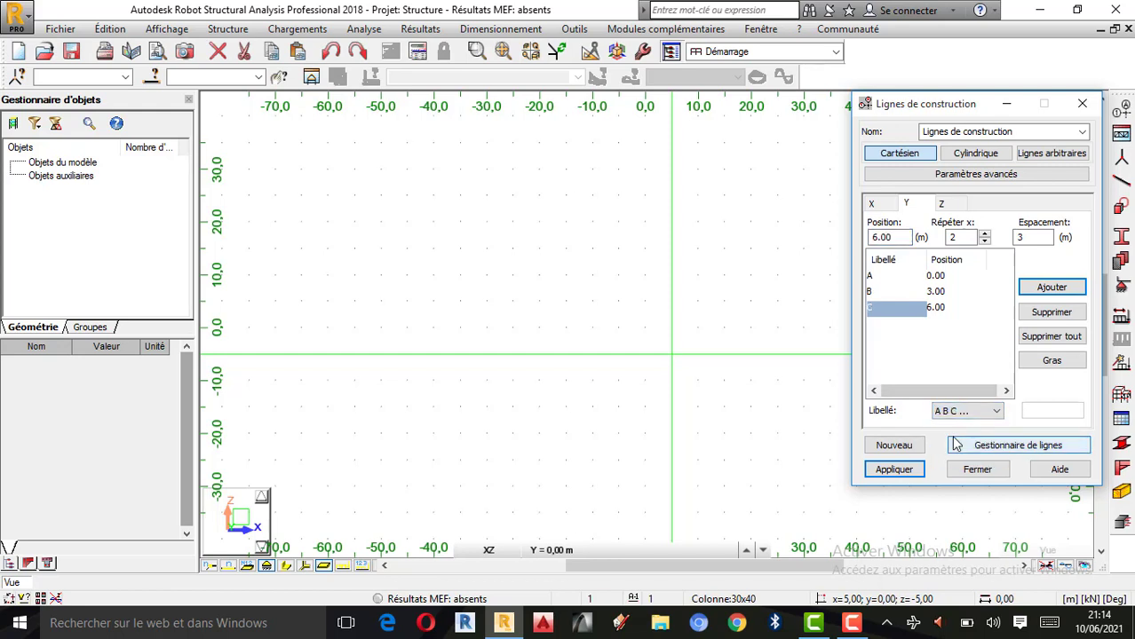
- Add Z construction lines at 0.00, 3.00 and 5.00 m using spacings of 3 m and 2 m, and label them by value
left_click(941, 203)
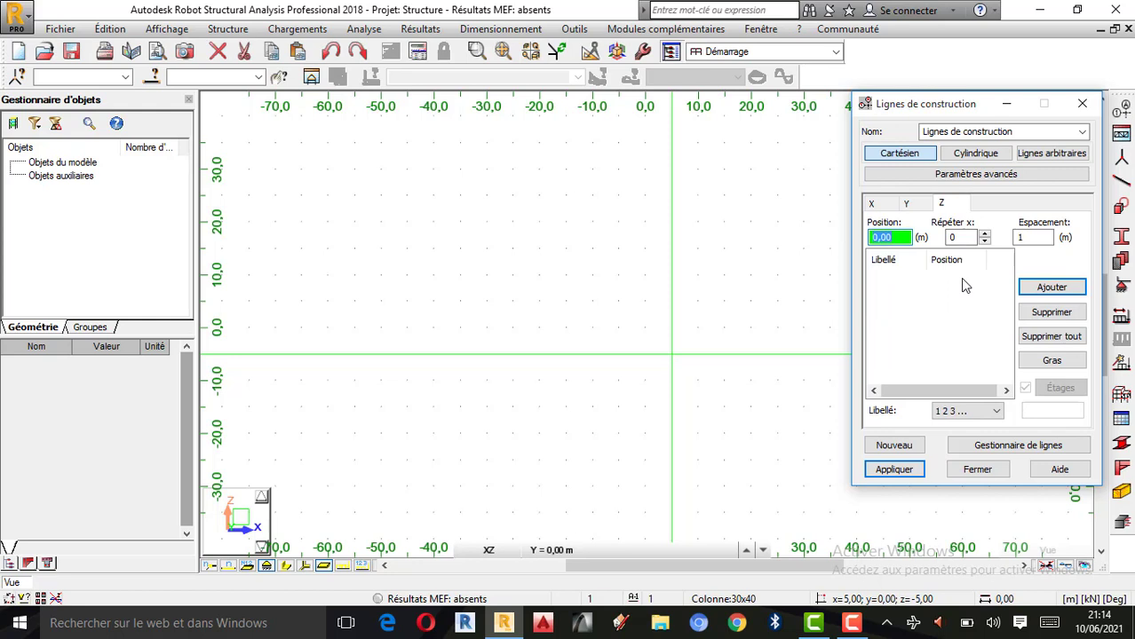
left_click(985, 234)
double_click(1025, 236)
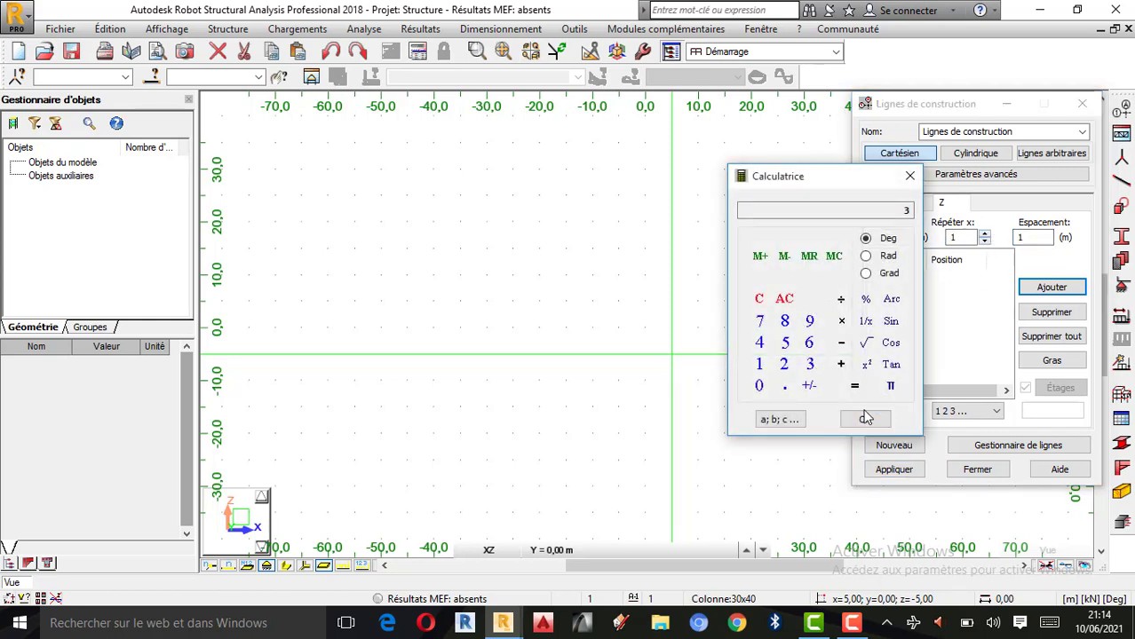
left_click(864, 419)
left_click(1070, 291)
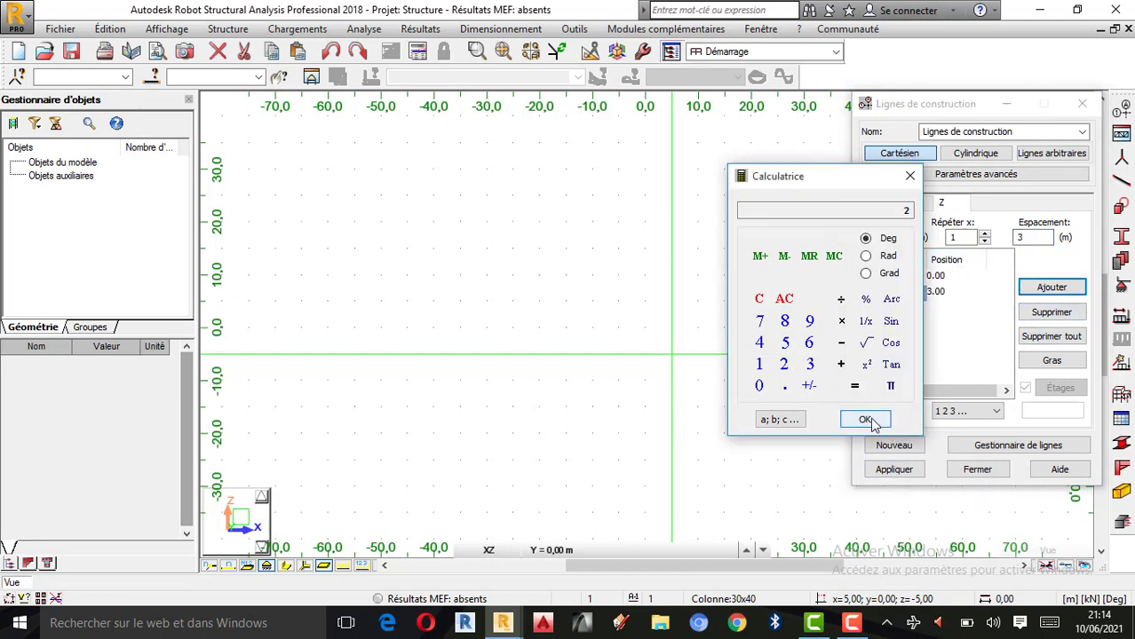
left_click(866, 419)
left_click(1052, 287)
left_click(968, 412)
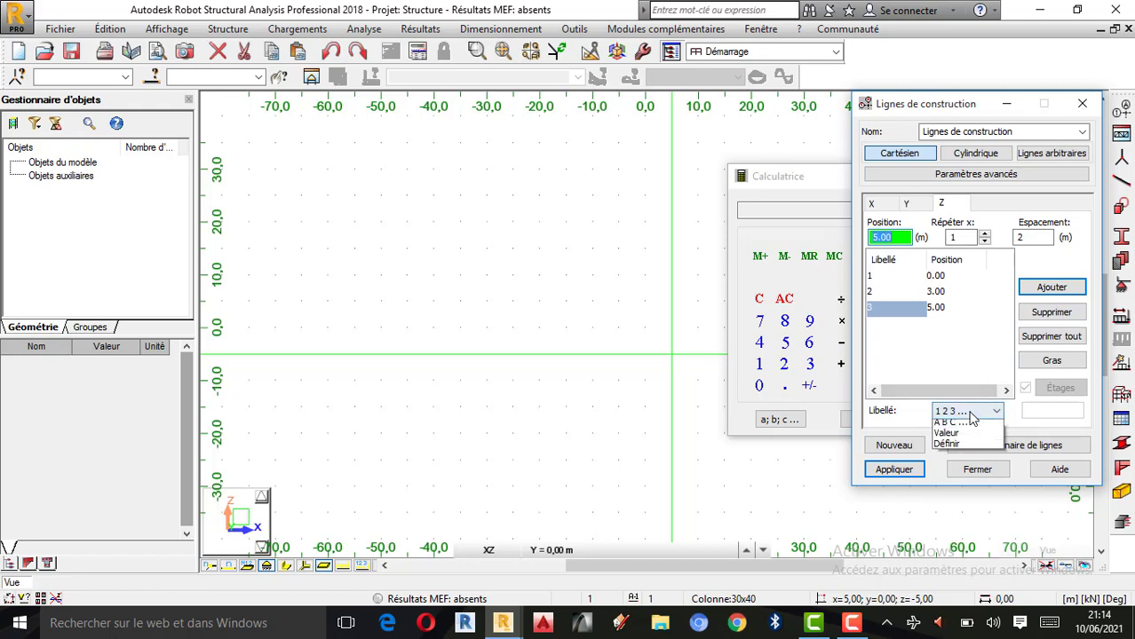
left_click(959, 435)
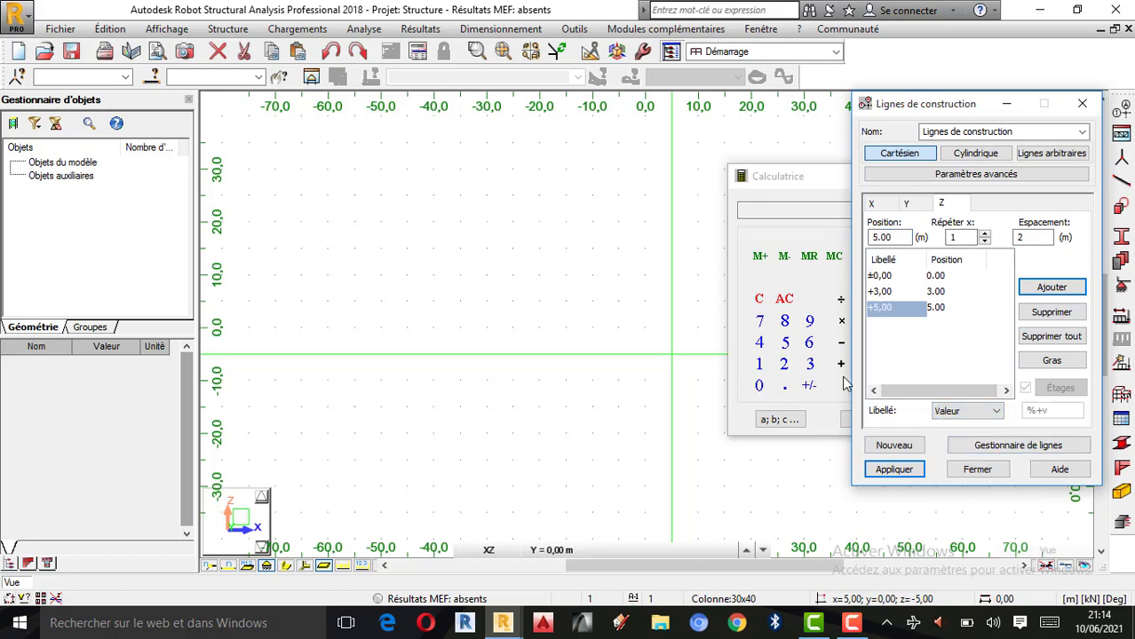
- Apply the construction lines, close their definition and display the grid in the 3D home view
left_click(894, 469)
left_click(976, 469)
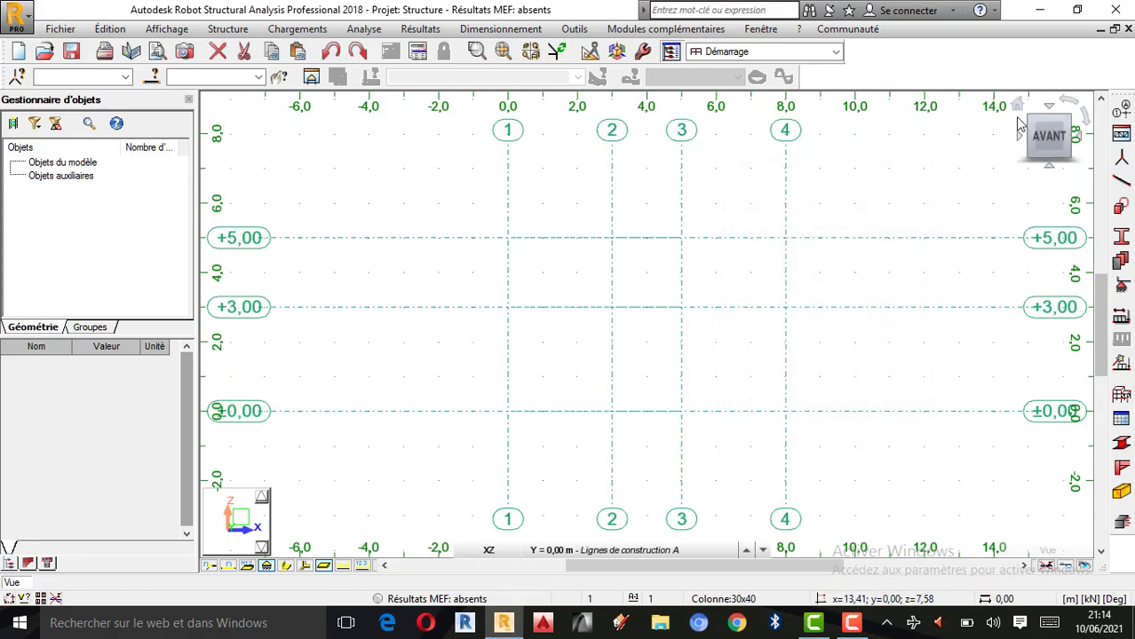
left_click(1017, 105)
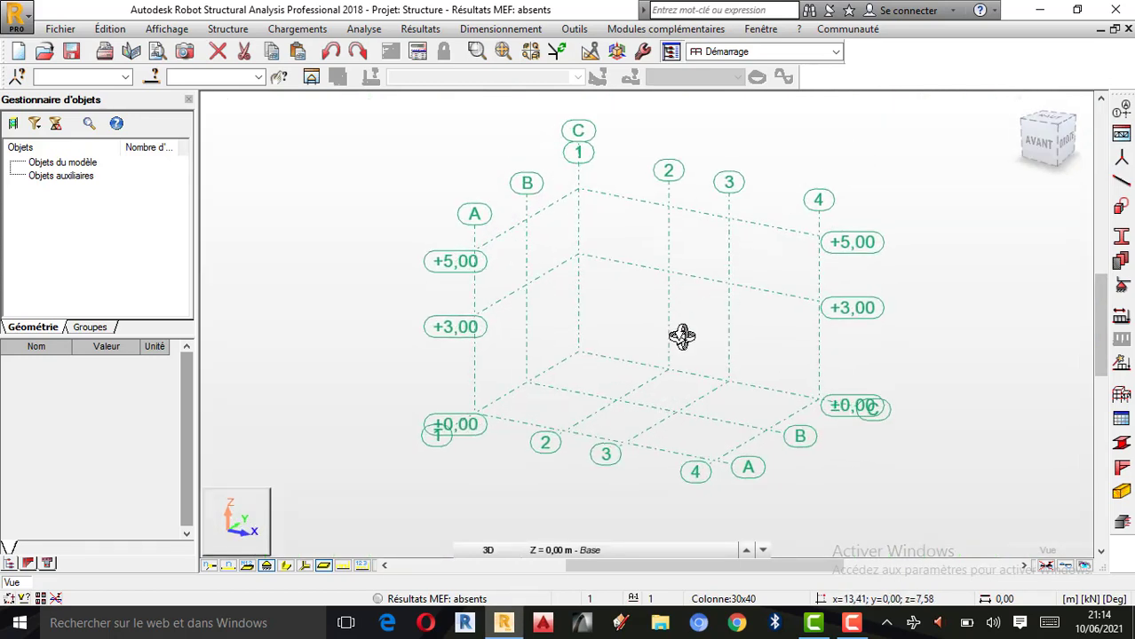
middle_click_drag(749, 346, 698, 345, "shift")
left_click(1018, 106)
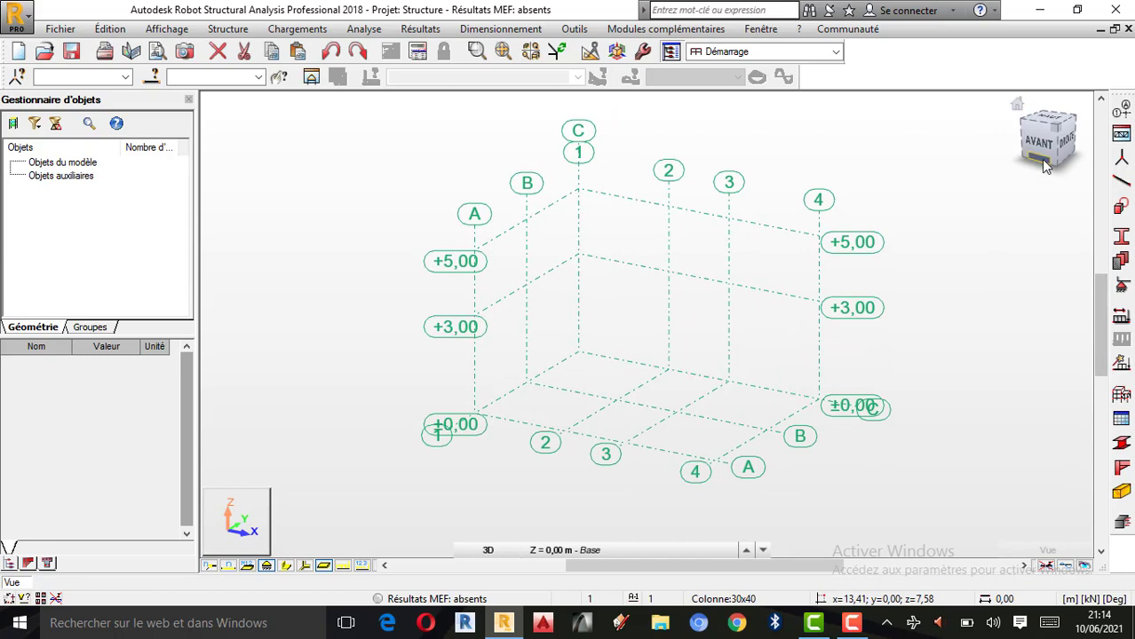
left_click(1124, 107)
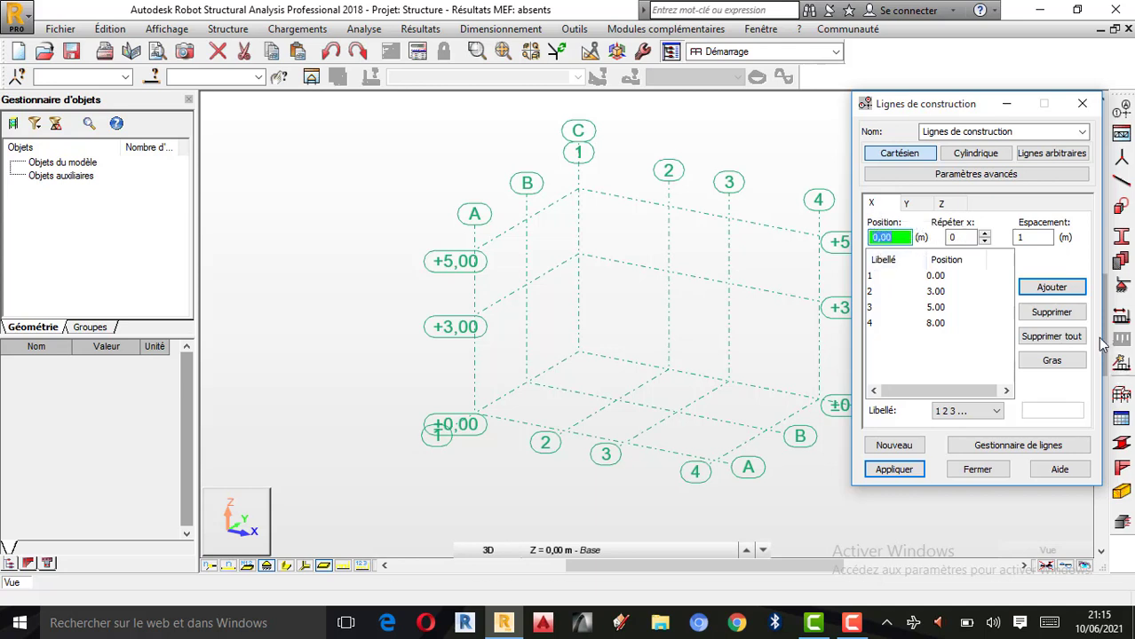
left_click(1051, 336)
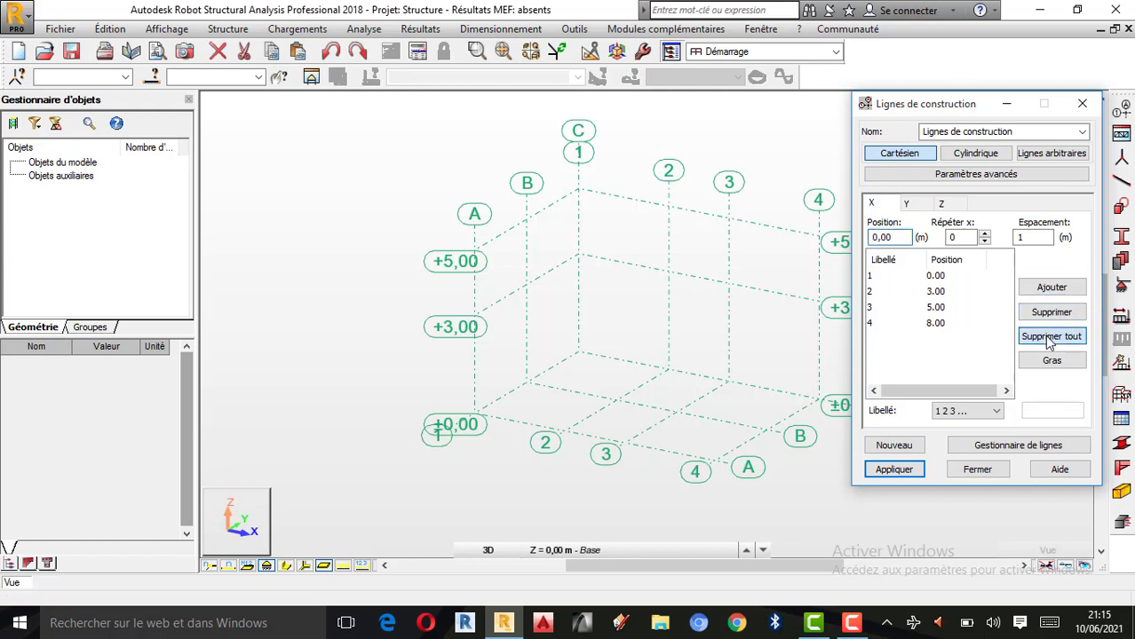
left_click(985, 235)
double_click(956, 237)
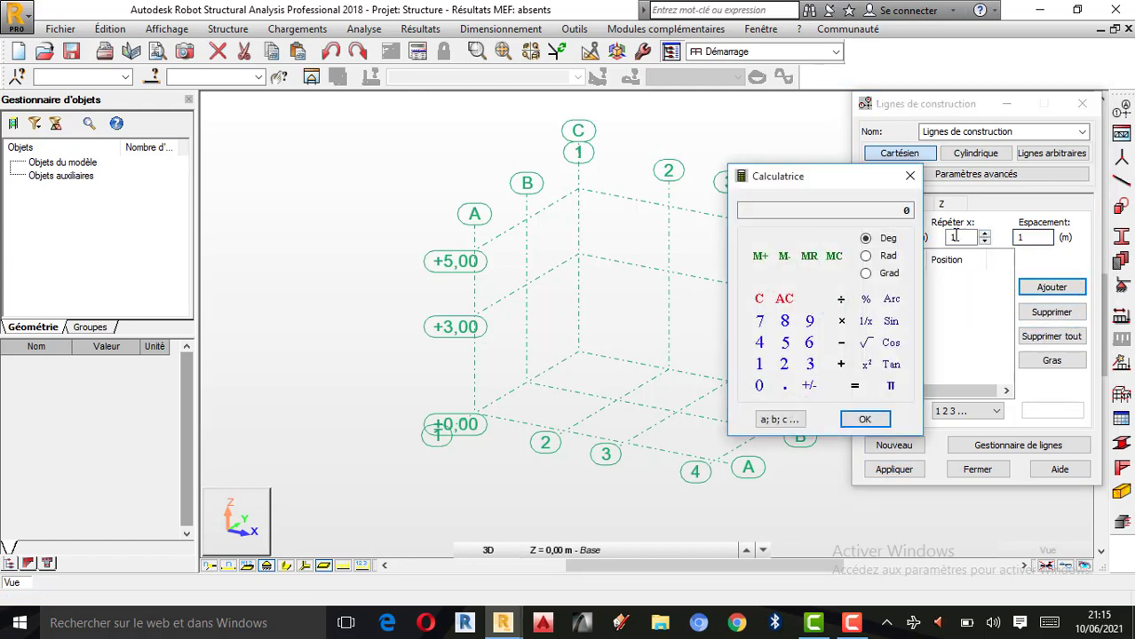
left_click(910, 175)
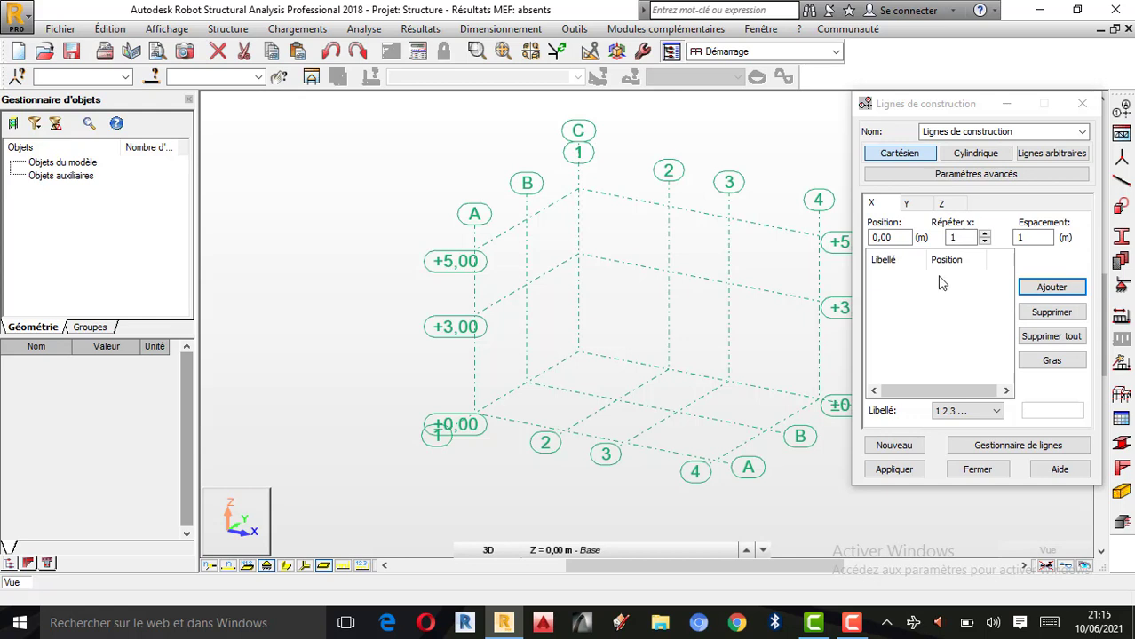
left_click(850, 623)
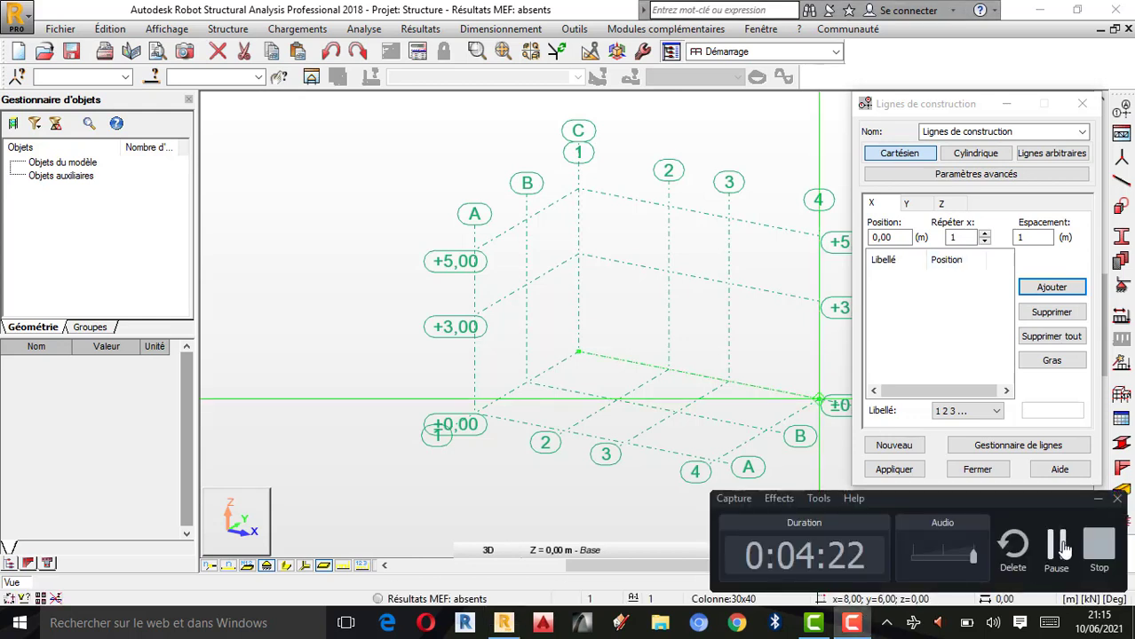
left_click(1064, 546)
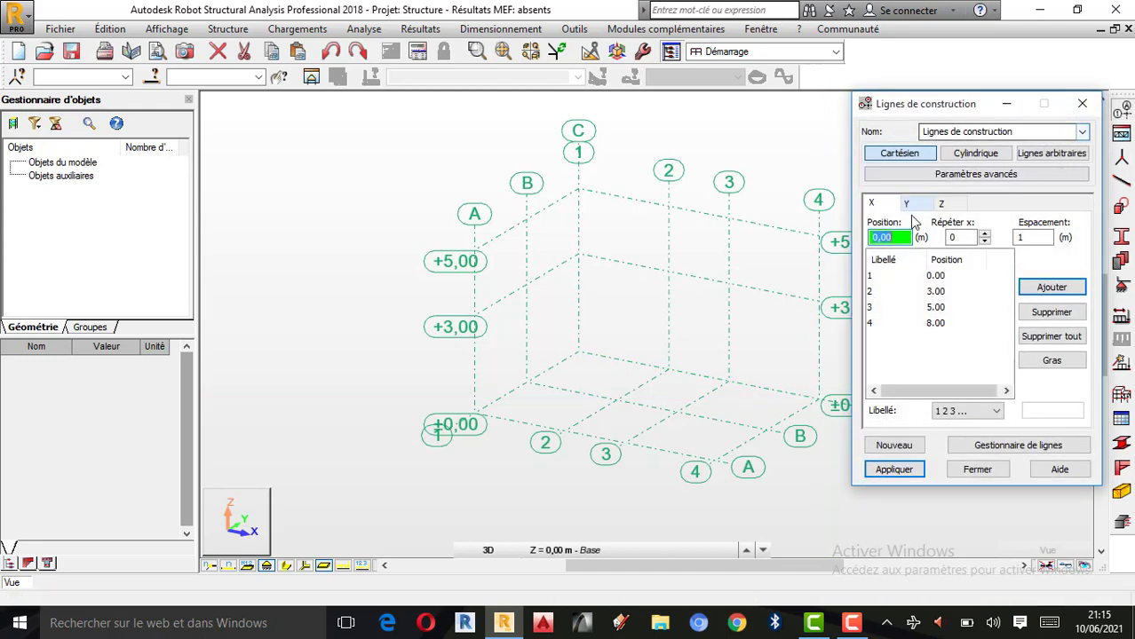
left_click(1083, 103)
- Start defining new bars of type Barre and set their section to IPE 120
right_click(920, 236)
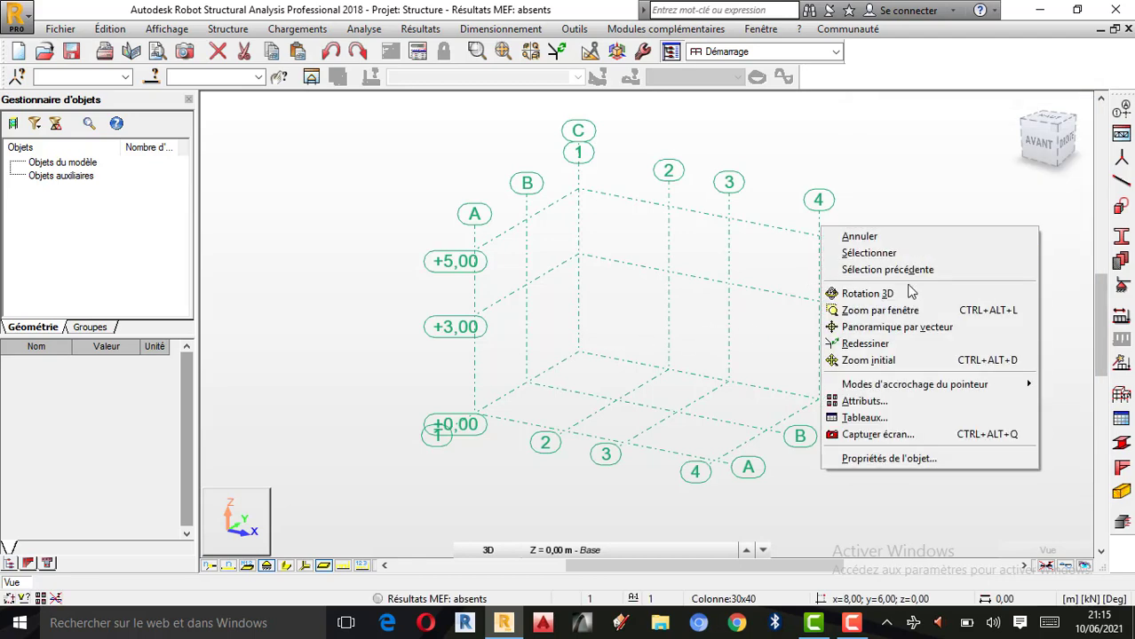
left_click(906, 291)
left_click_drag(765, 324, 753, 355)
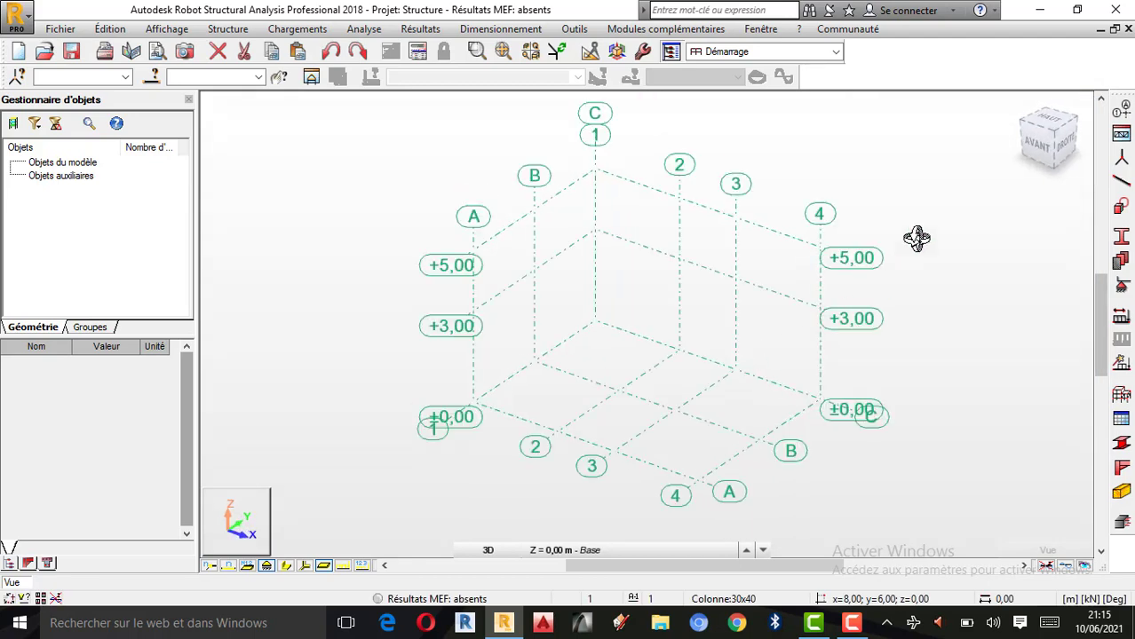
right_click(959, 184)
left_click(920, 196)
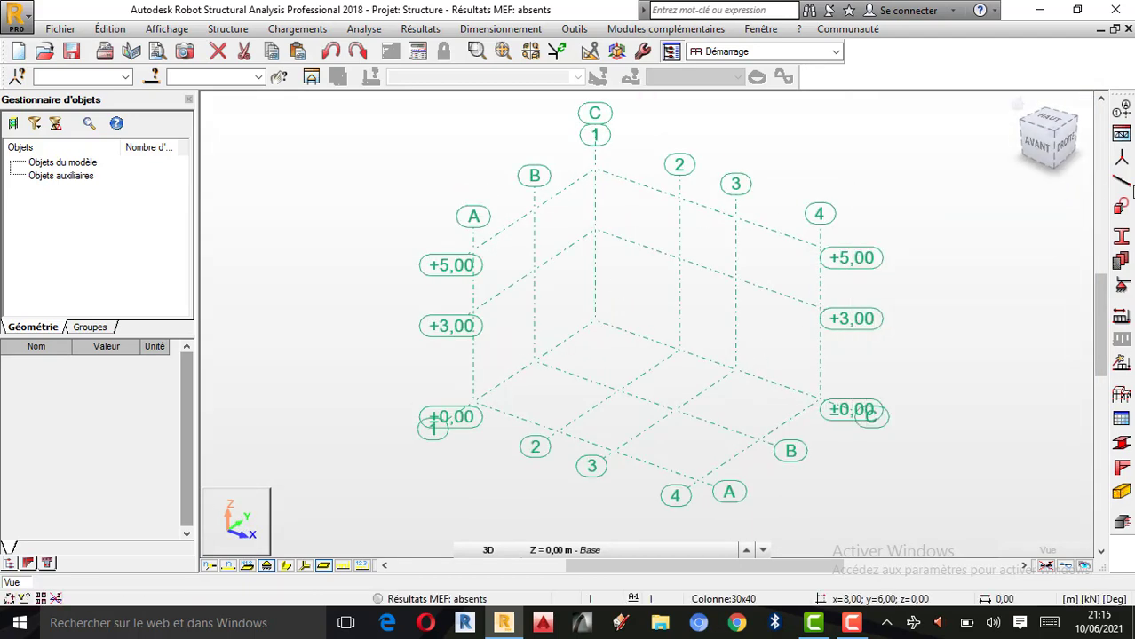
left_click(1124, 182)
left_click_drag(679, 96, 143, 103)
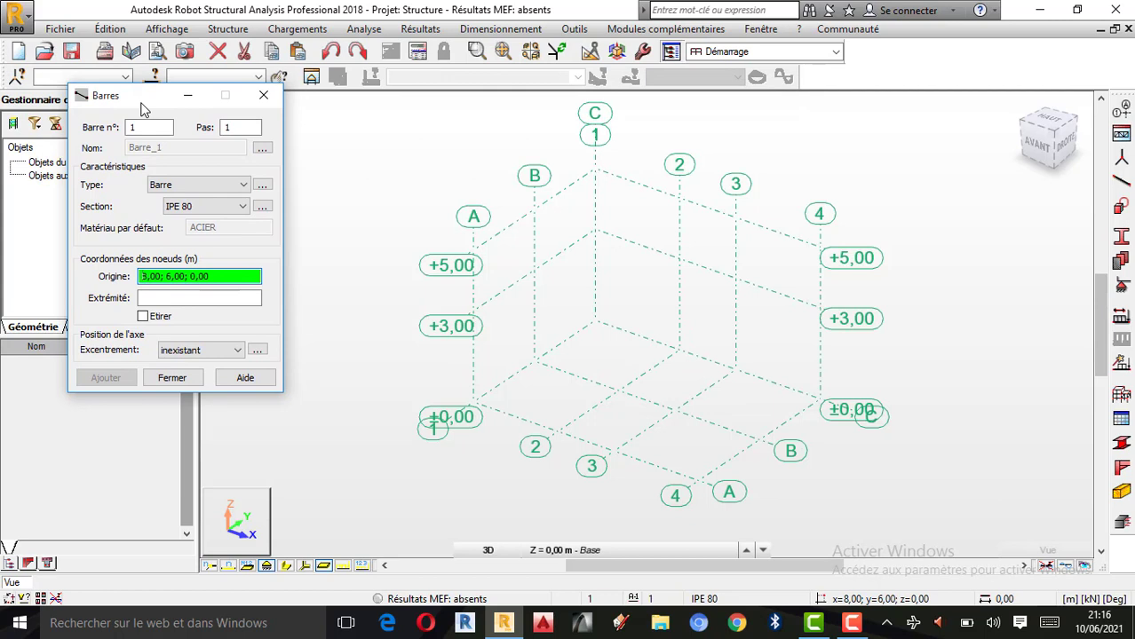
left_click(243, 207)
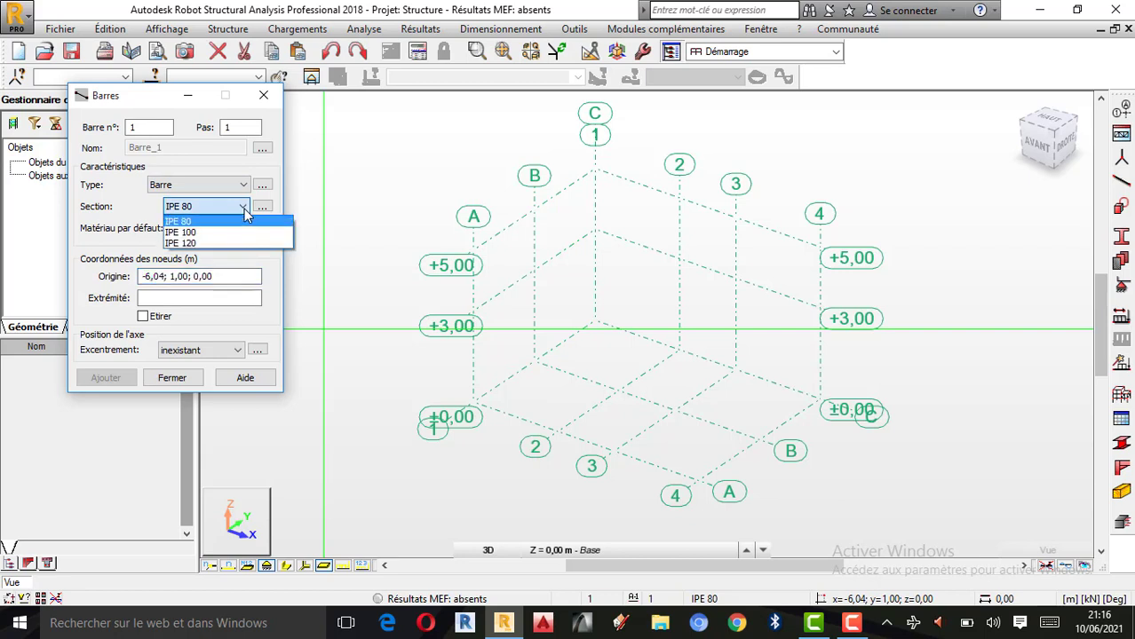
left_click(195, 244)
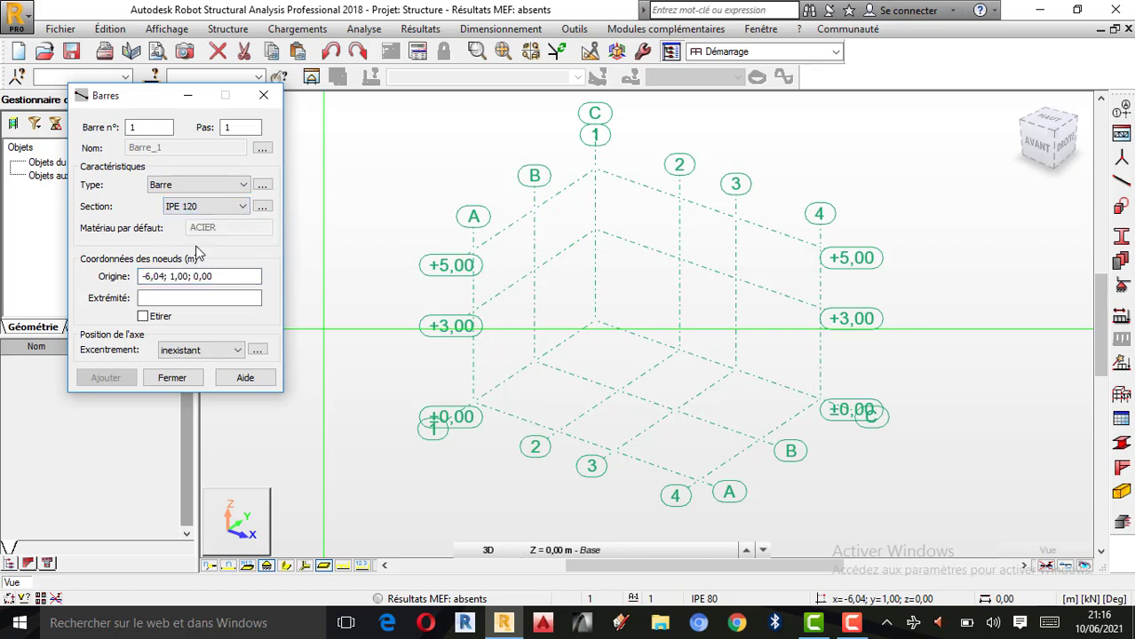
left_click(262, 206)
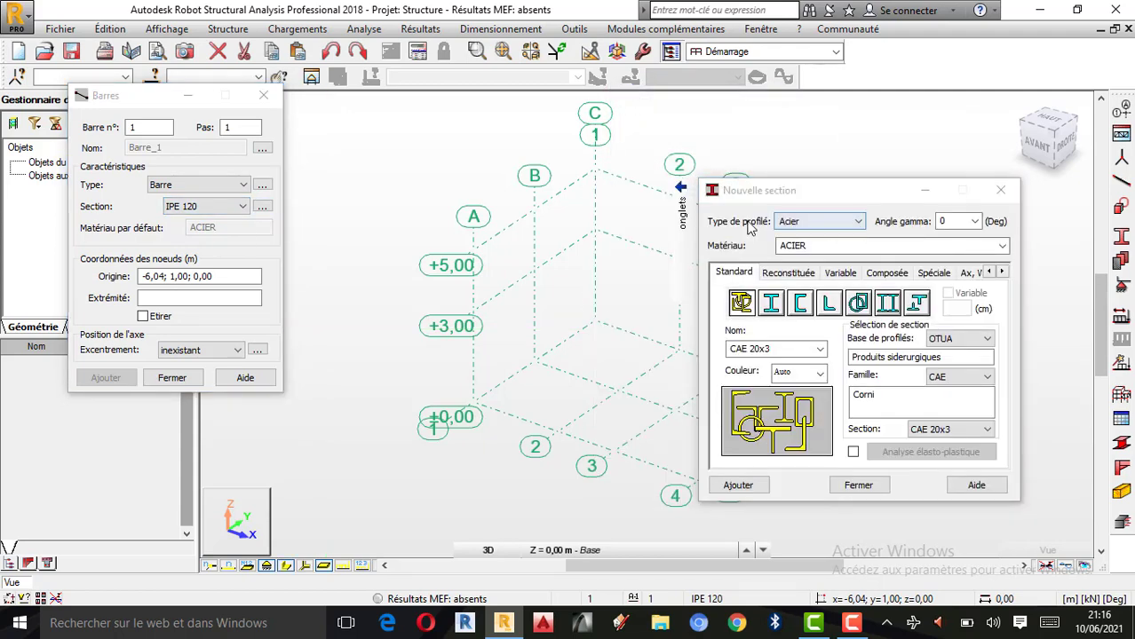
left_click(1001, 190)
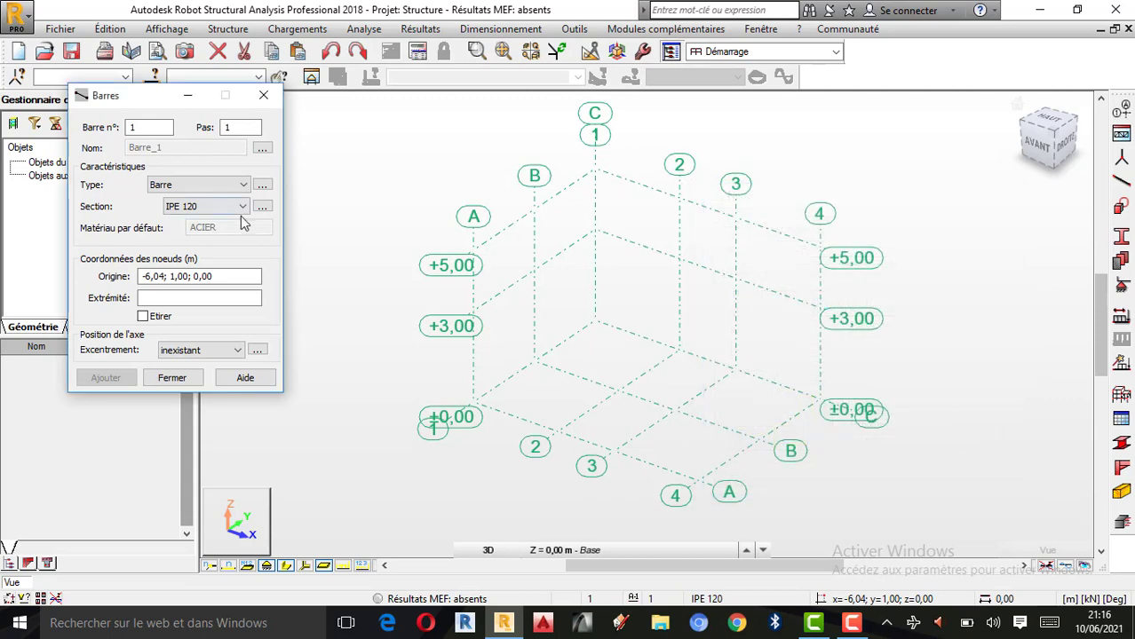
left_click(239, 207)
left_click(191, 242)
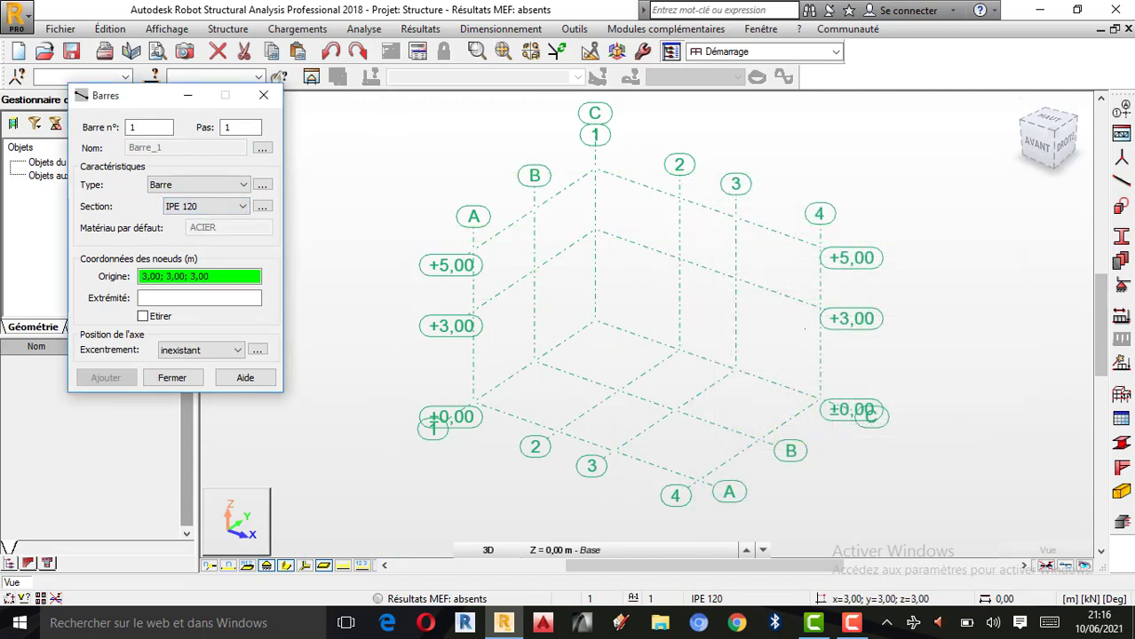
- With Etirer enabled after the first column, draw the axis C frame through 0;6;0, 0;6;3, 3;6;5, 5;6;5, 8;6;3 and 8;6;0
left_click(595, 321)
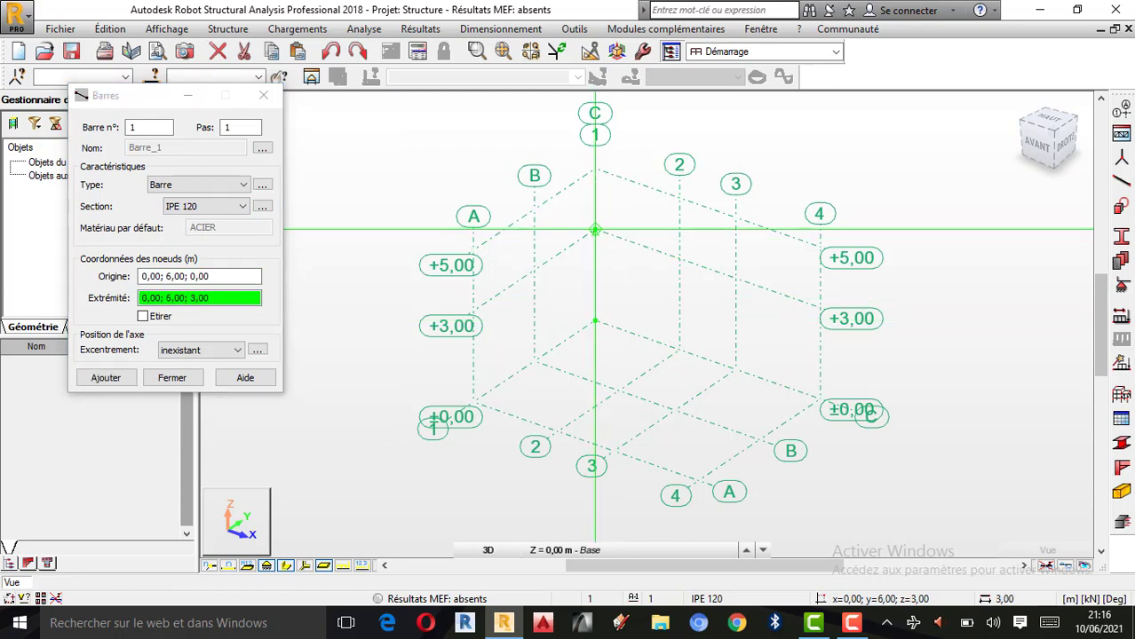
left_click(595, 229)
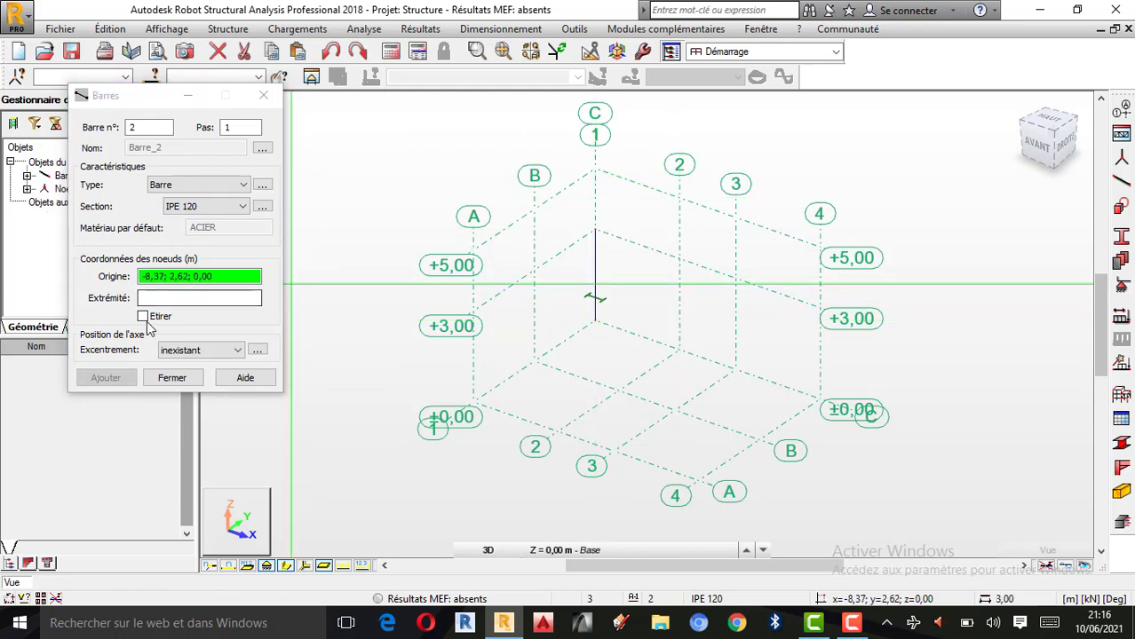
left_click(679, 197)
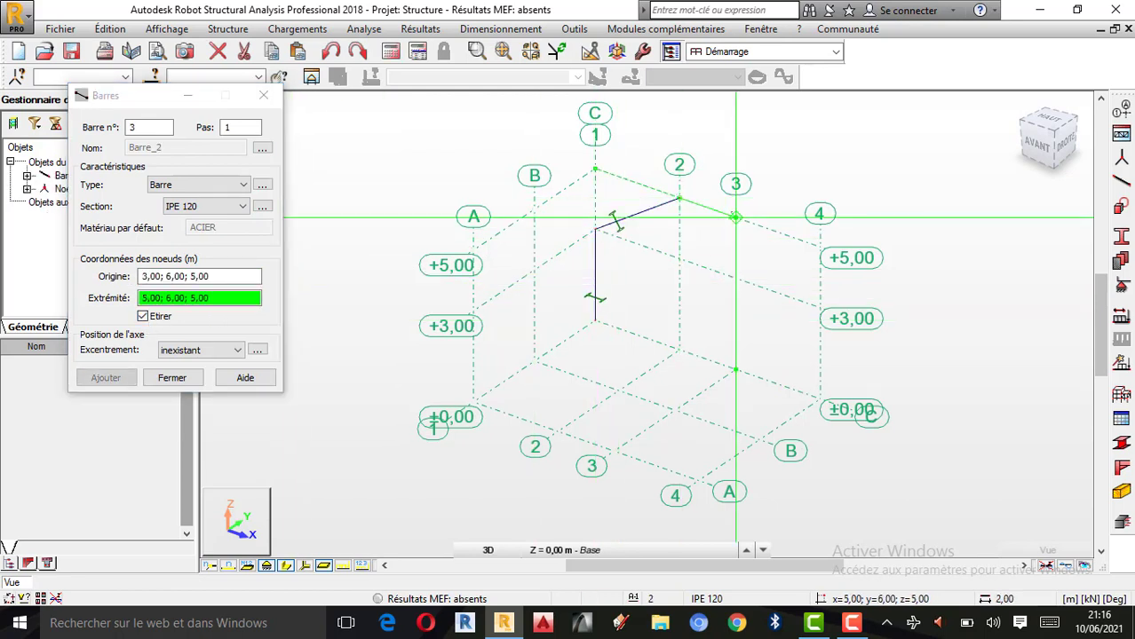
left_click(735, 216)
left_click(820, 308)
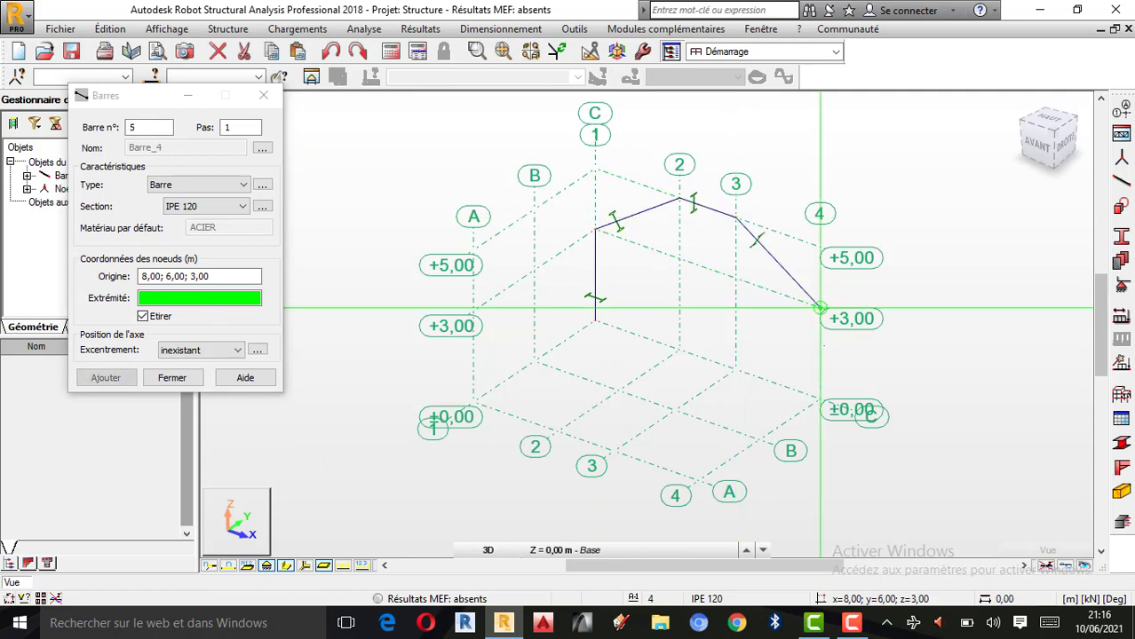
left_click(819, 399)
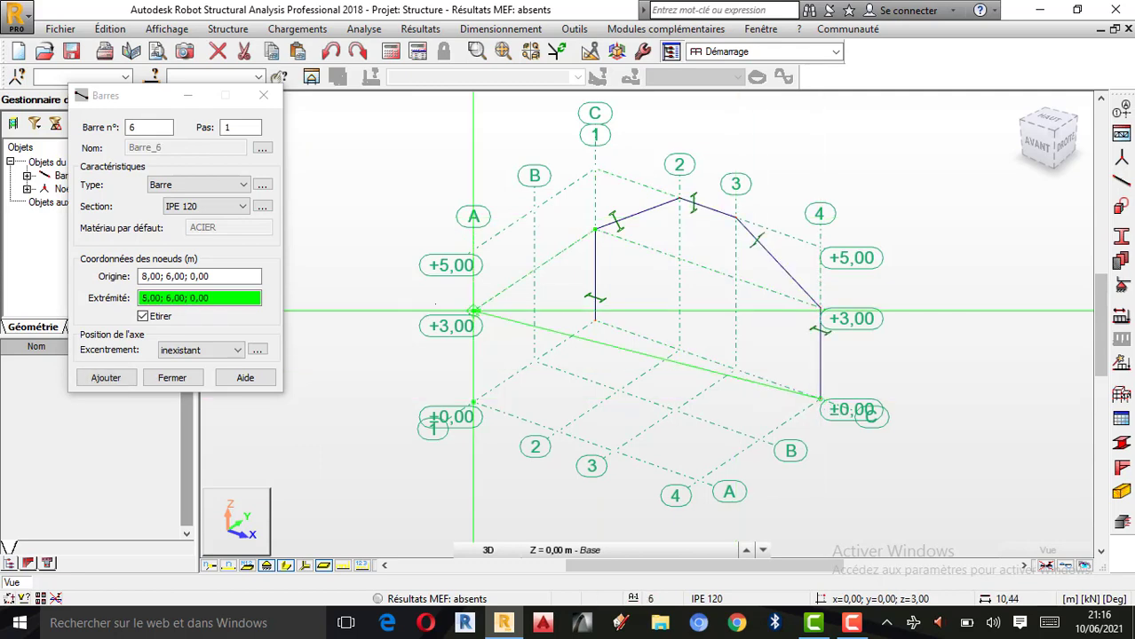
left_click(263, 96)
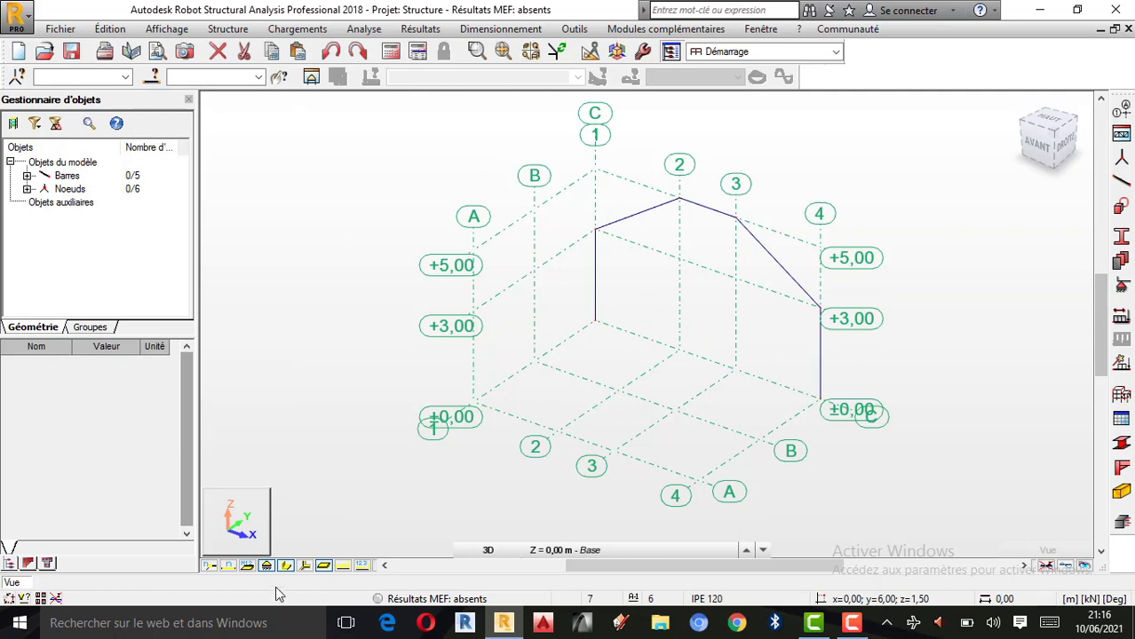
- Display the section shapes of the bars and inspect the axis C frame in 3D
left_click(296, 569)
scroll(681, 292, "up", 2)
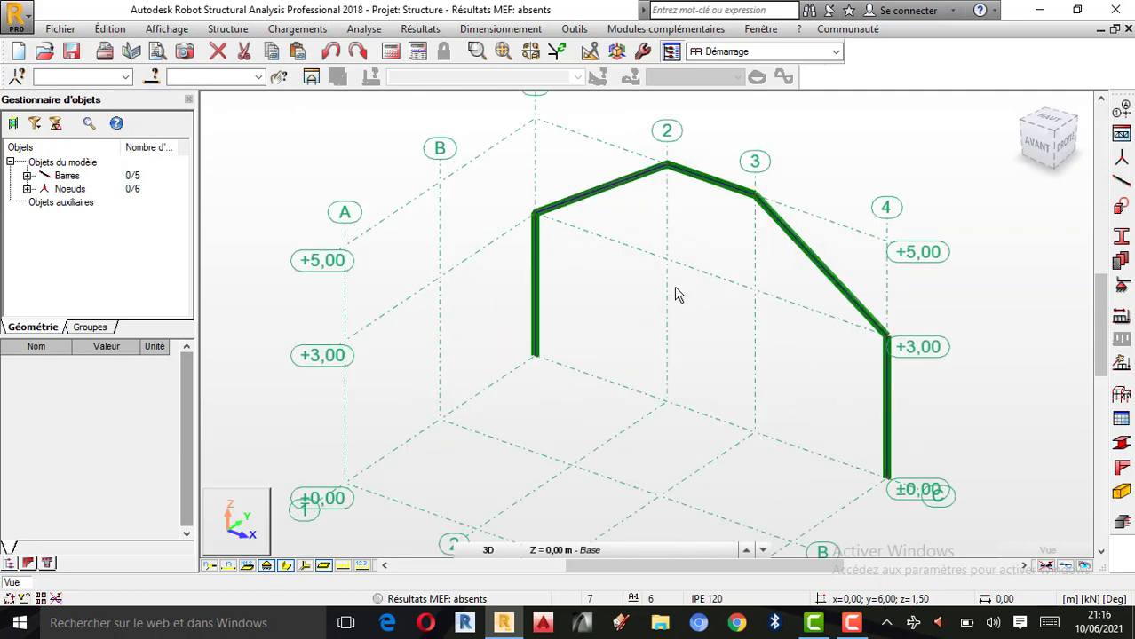
scroll(677, 294, "down", 1)
right_click(760, 158)
left_click(784, 226)
left_click_drag(801, 241, 823, 240)
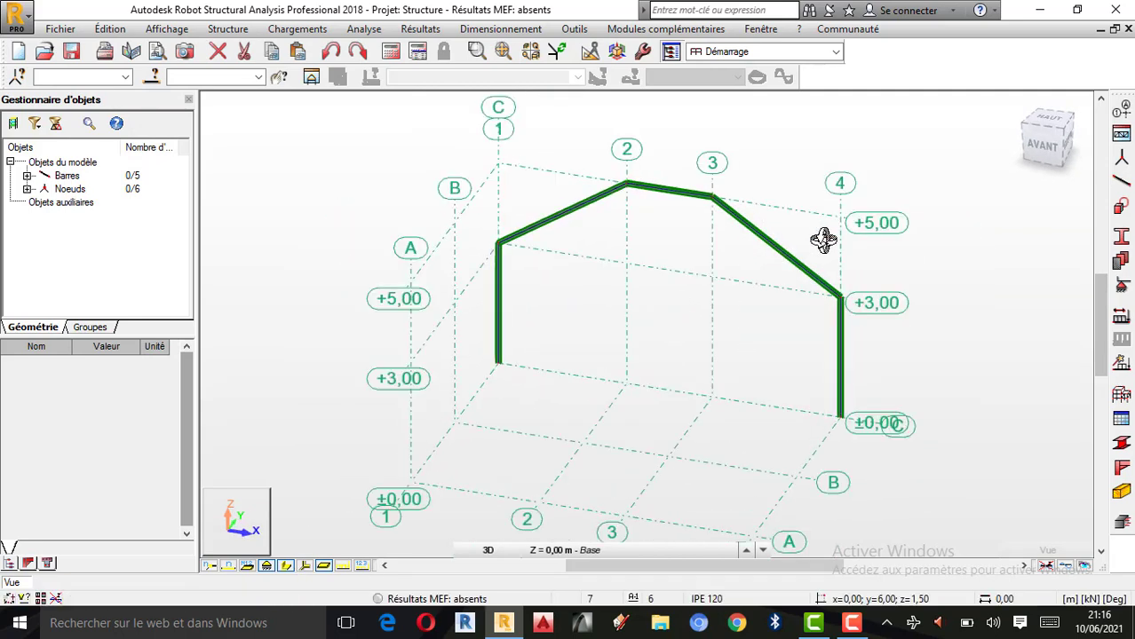
scroll(825, 282, "down", 1)
right_click(847, 254)
left_click(892, 265)
scroll(709, 228, "down", 2)
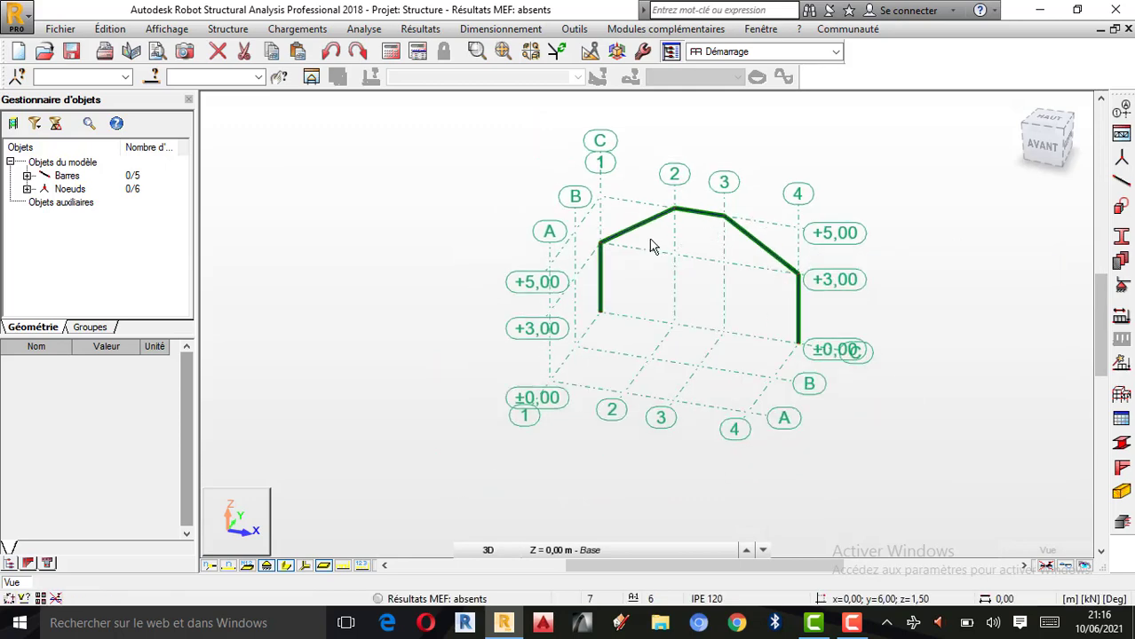
scroll(702, 258, "up", 1)
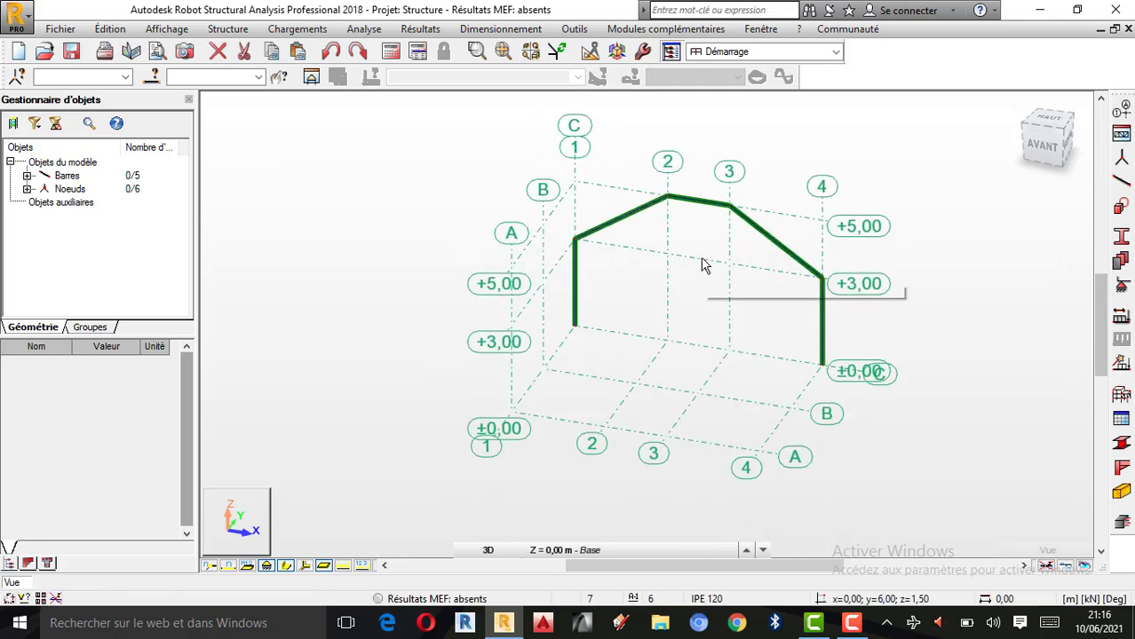
- Copy the entire axis C frame by translation with vector 0; -3; 0 m and 2 repetitions to reach axes B and A
key("ctrl+a")
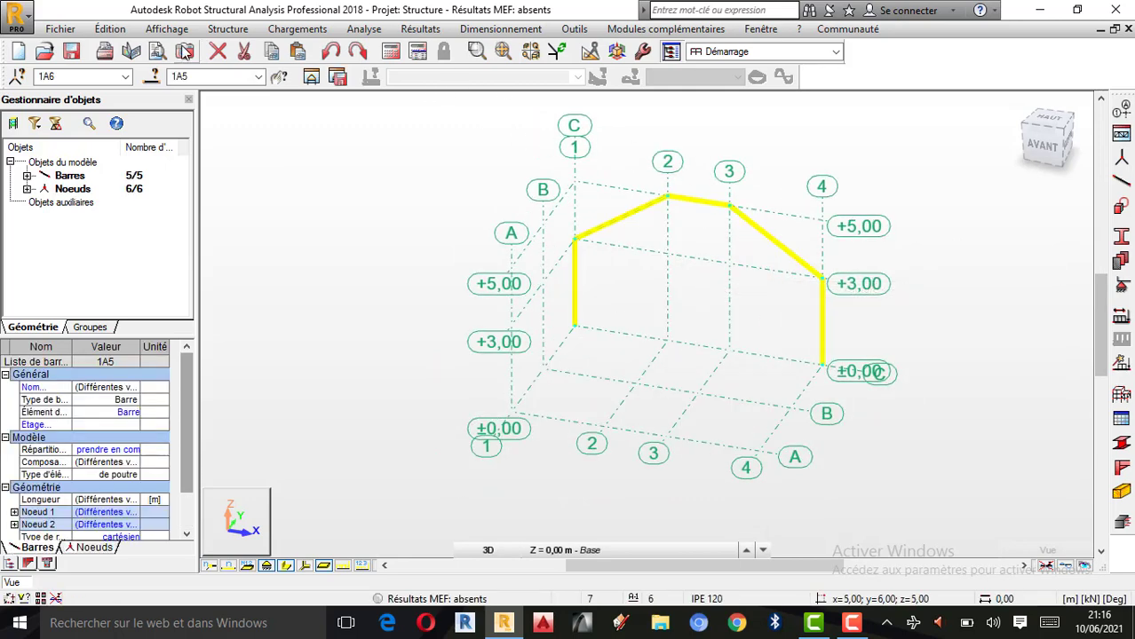
left_click(118, 30)
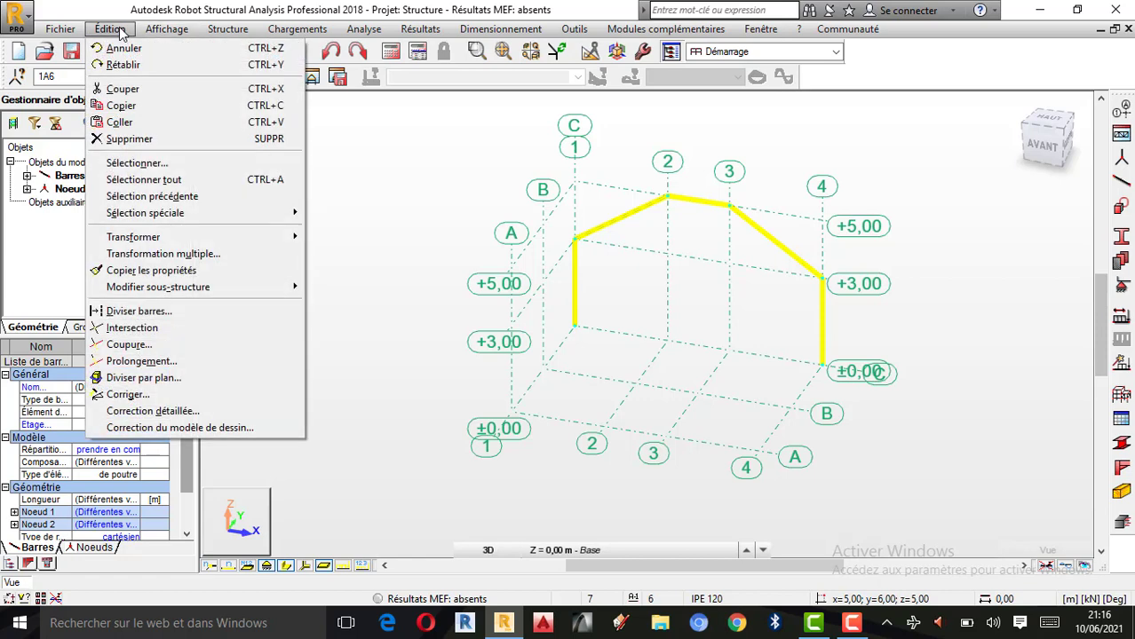
mouse_move(161, 238)
left_click(333, 238)
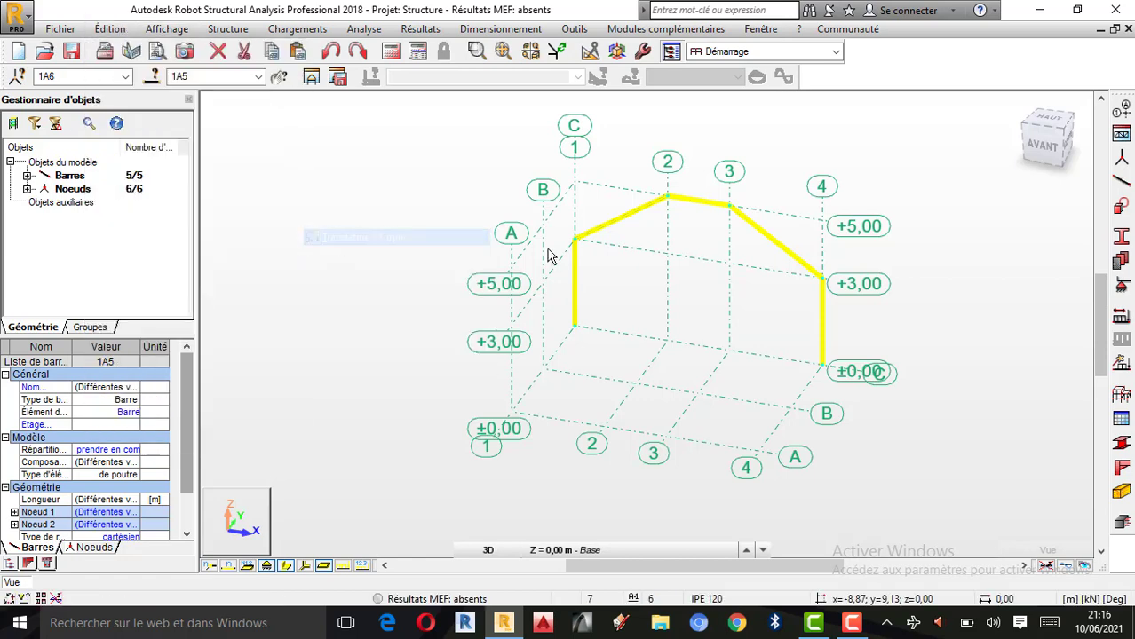
left_click_drag(1047, 315, 975, 320)
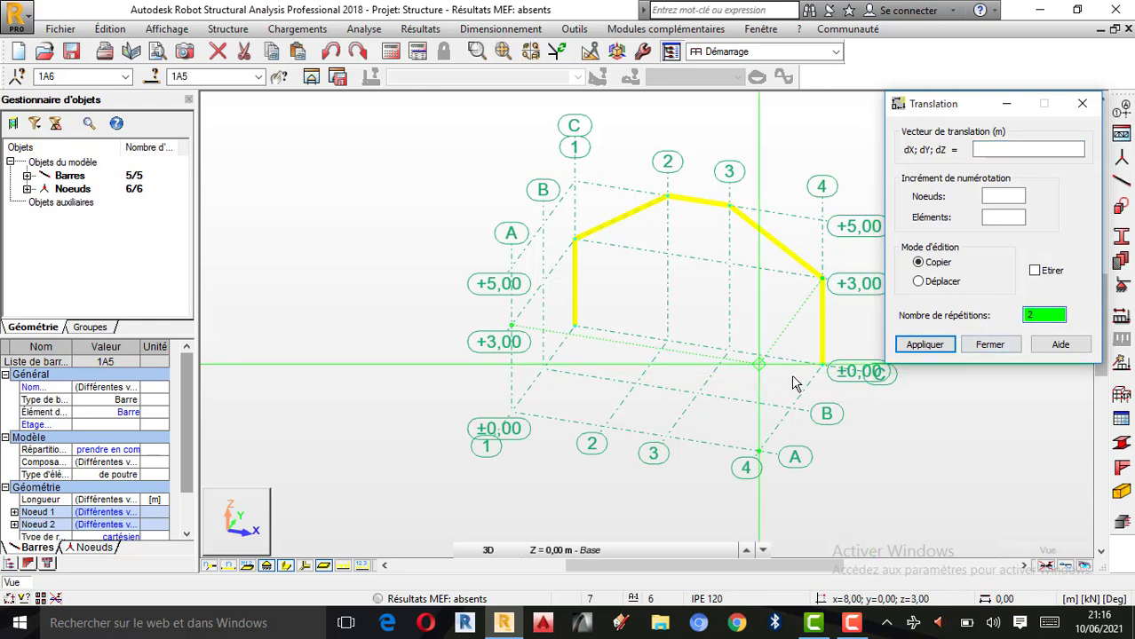
left_click(824, 366)
left_click(795, 408)
left_click(925, 345)
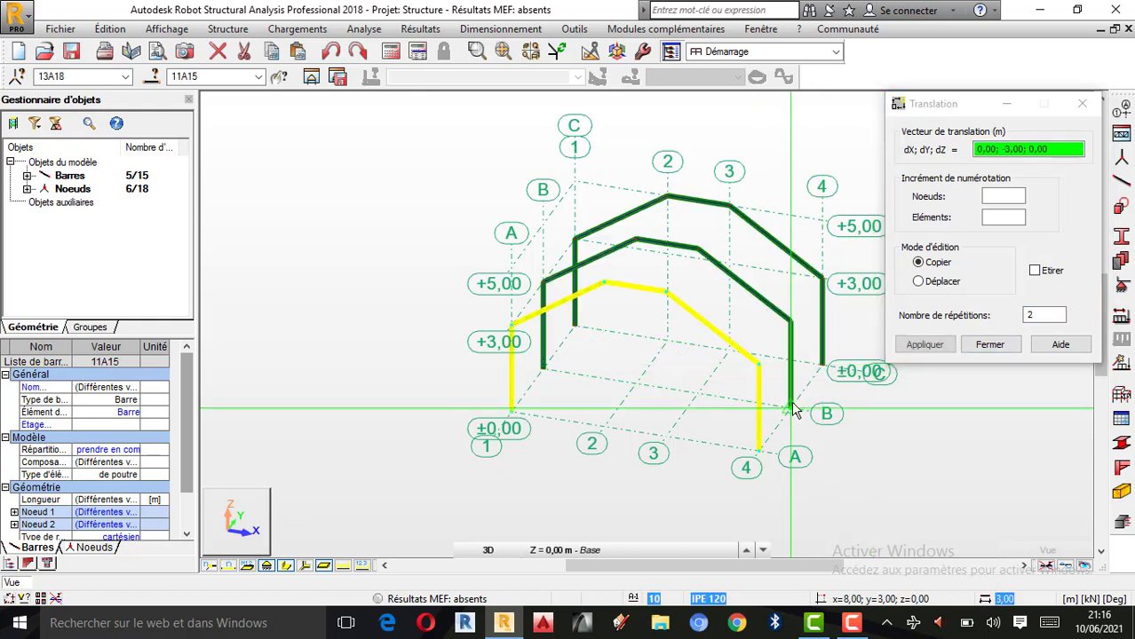
left_click(1004, 352)
left_click(951, 368)
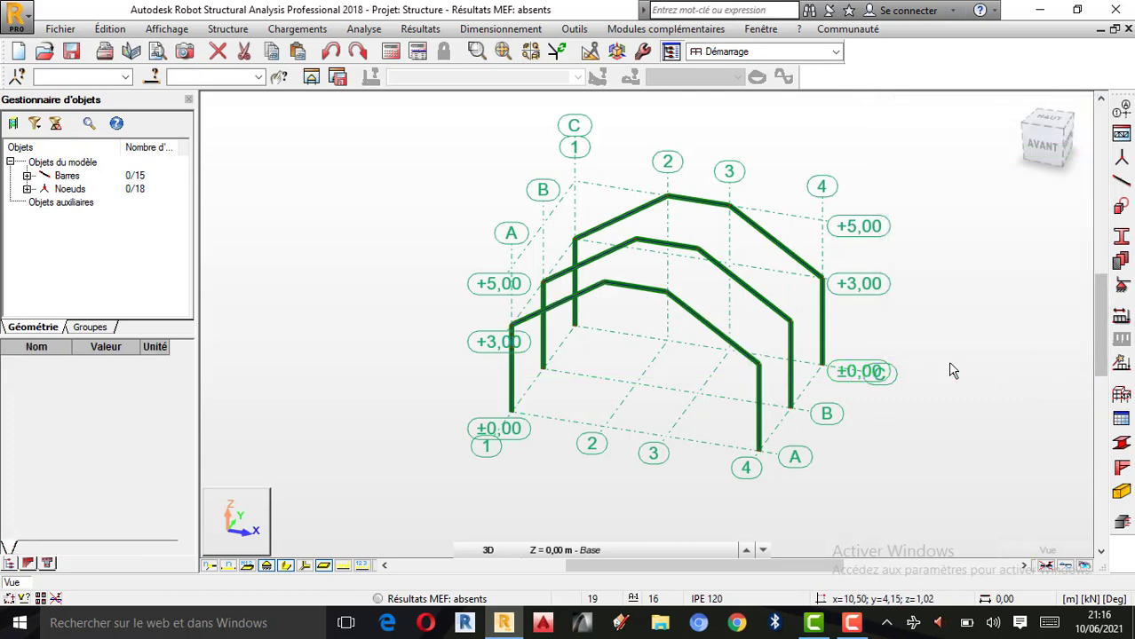
- Add longitudinal IPE 120 bars from frame A to frame C, from 8;0;3 to 8;6;3, 5;0;5 to 5;6;5 and 3;0;5 to 3;6;5
left_click(1121, 182)
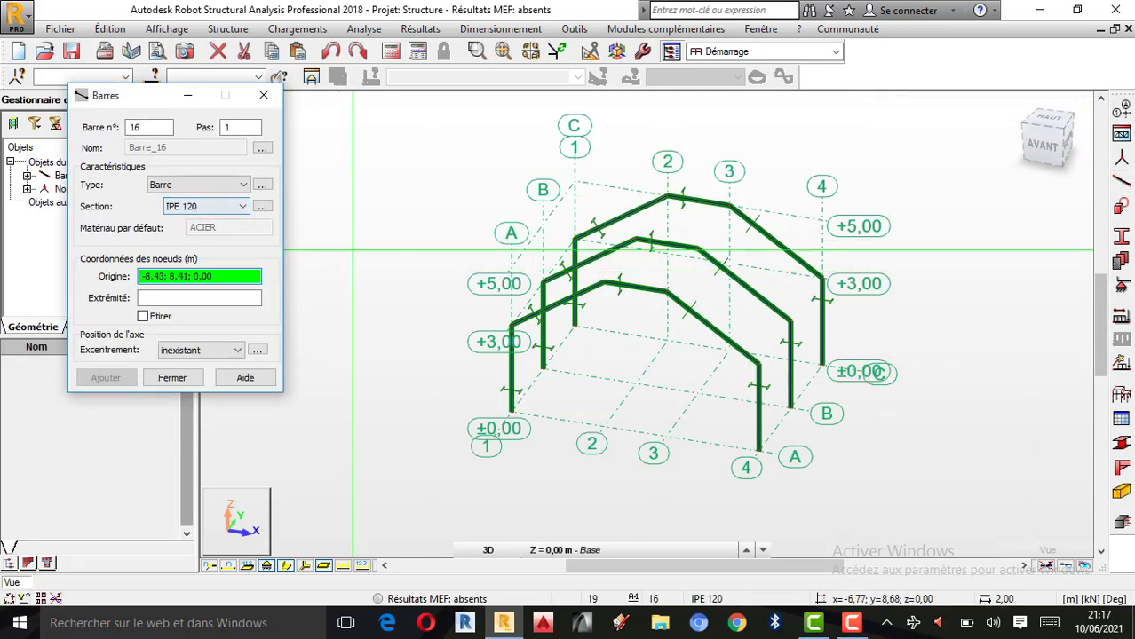
left_click(758, 363)
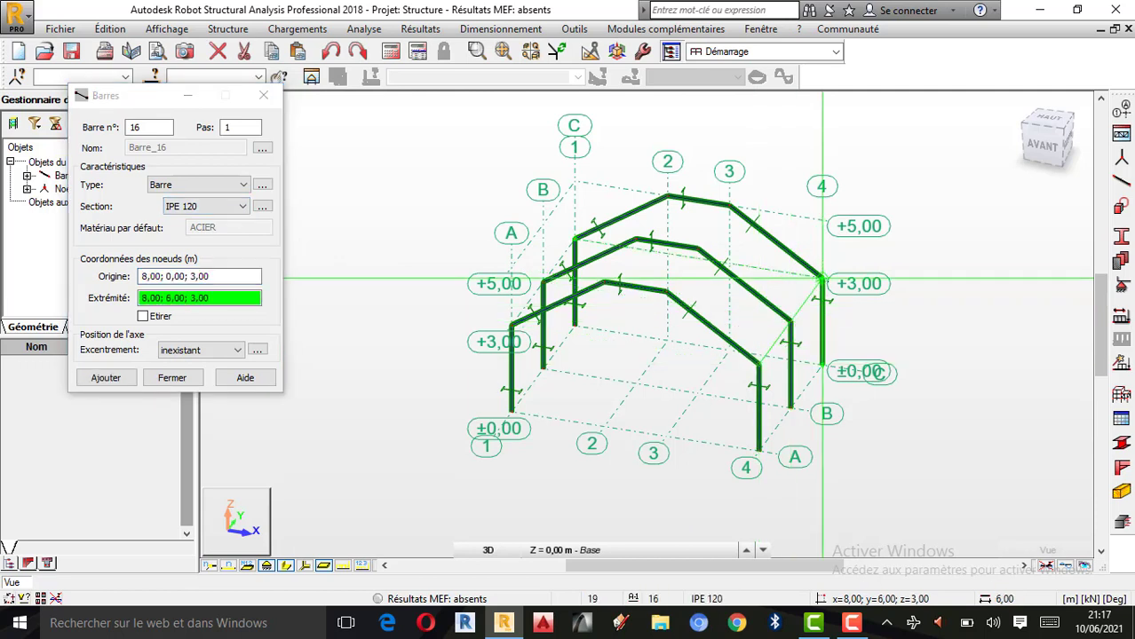
left_click(822, 278)
left_click(666, 292)
left_click(728, 263)
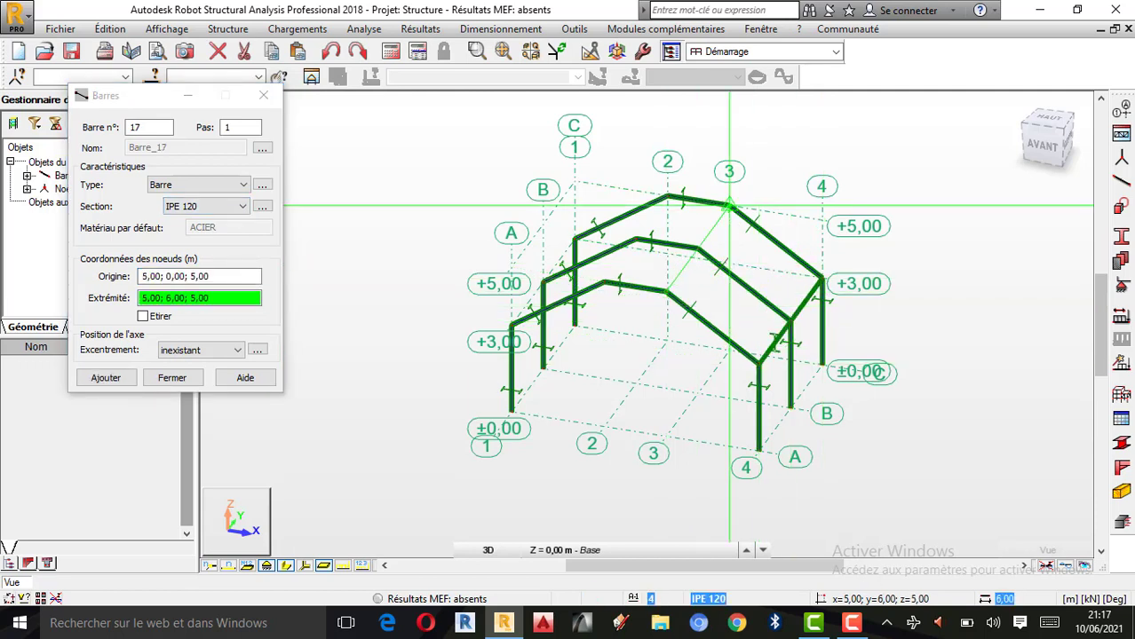
left_click(604, 282)
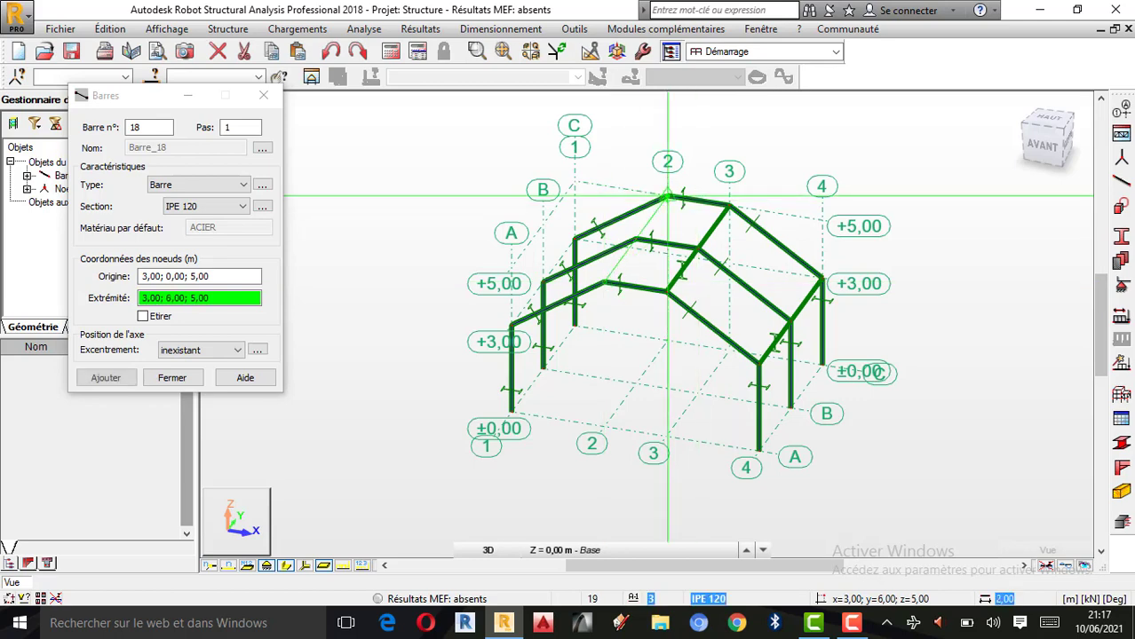
left_click(668, 195)
- Add the longitudinal IPE 120 eave bar along axis 1 from 0;0;3 to 0;6;3 and finish the bar definition
right_click(855, 136)
left_click(810, 204)
left_click_drag(810, 204, 848, 241)
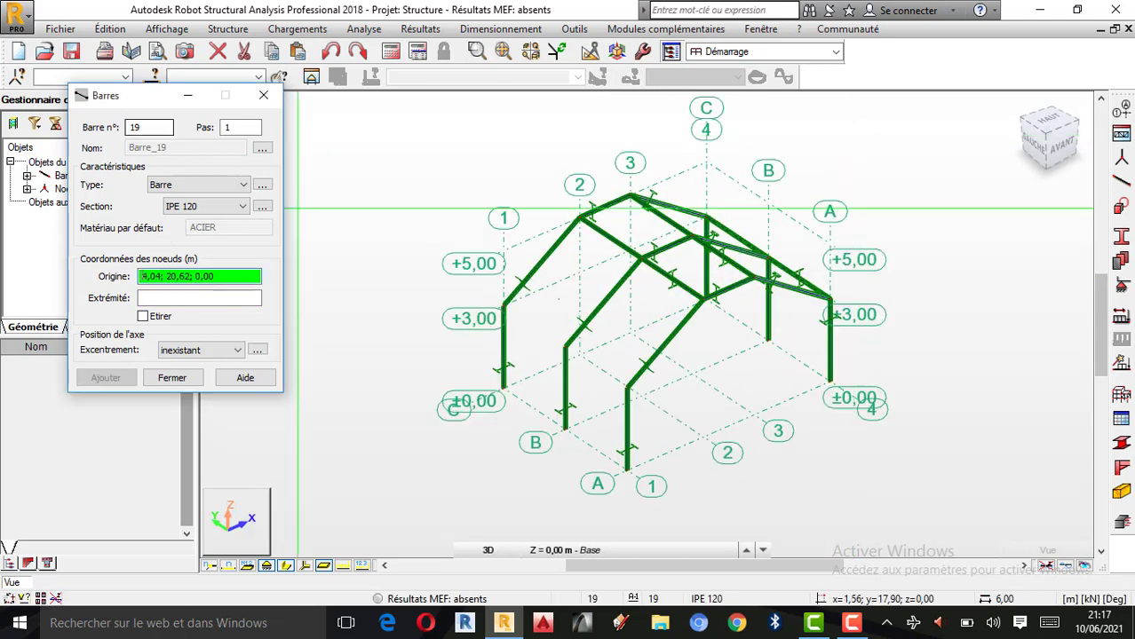
left_click(627, 388)
left_click(503, 308)
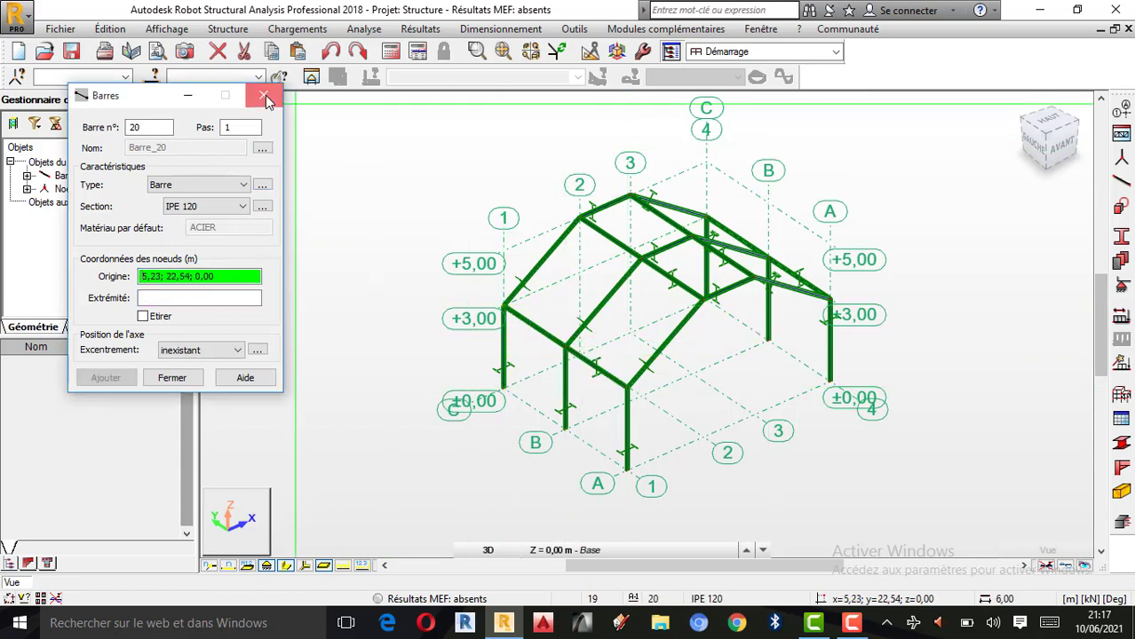
left_click(264, 95)
- Select the six column base nodes at level 0,00 and assign them Encastrement supports
right_click(730, 213)
left_click(755, 278)
left_click_drag(755, 278, 942, 281)
right_click(903, 276)
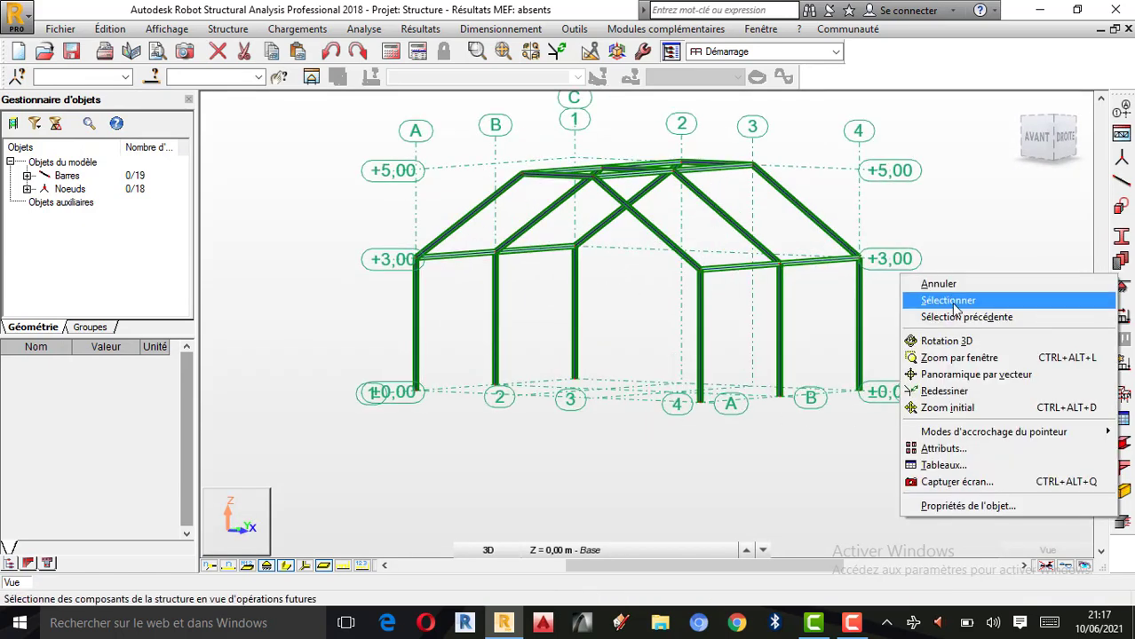
left_click(949, 286)
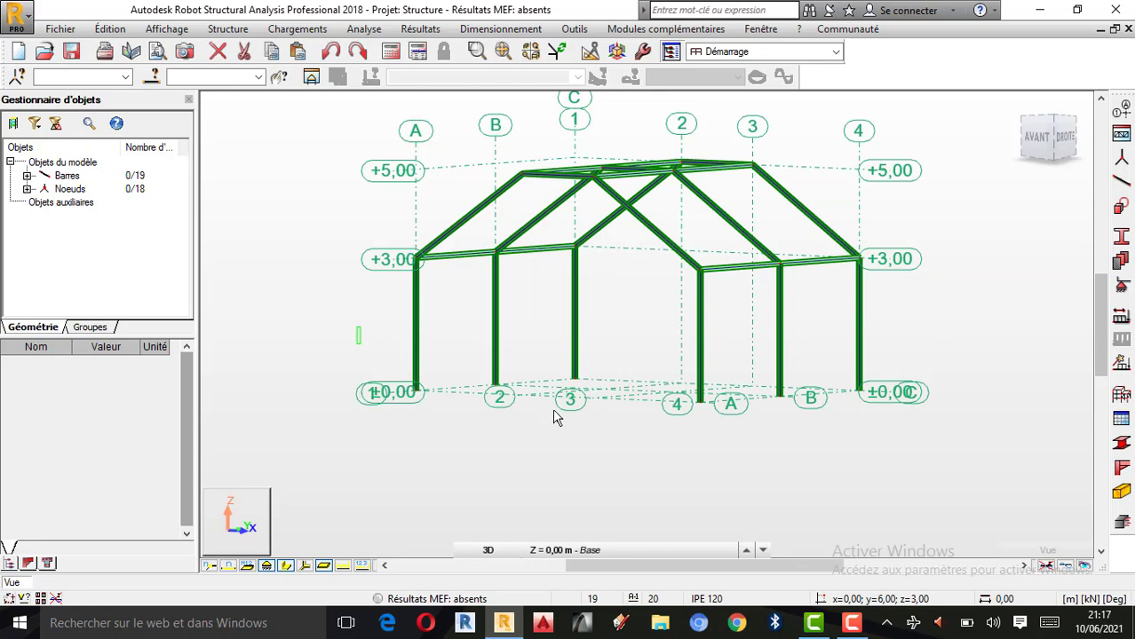
left_click_drag(355, 327, 934, 457)
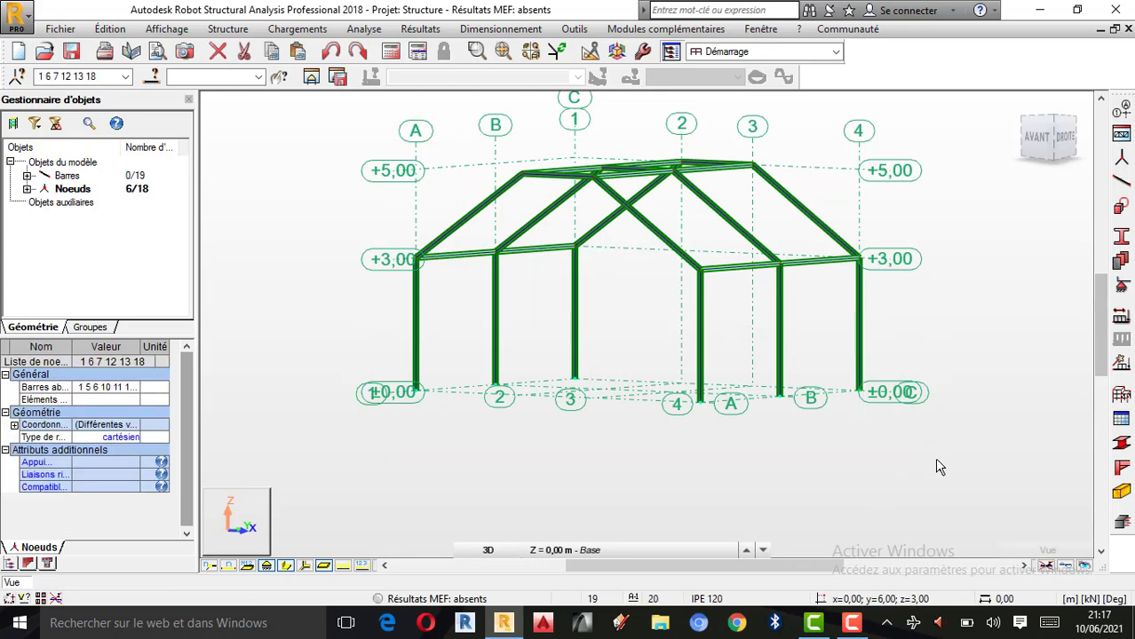
left_click(1125, 285)
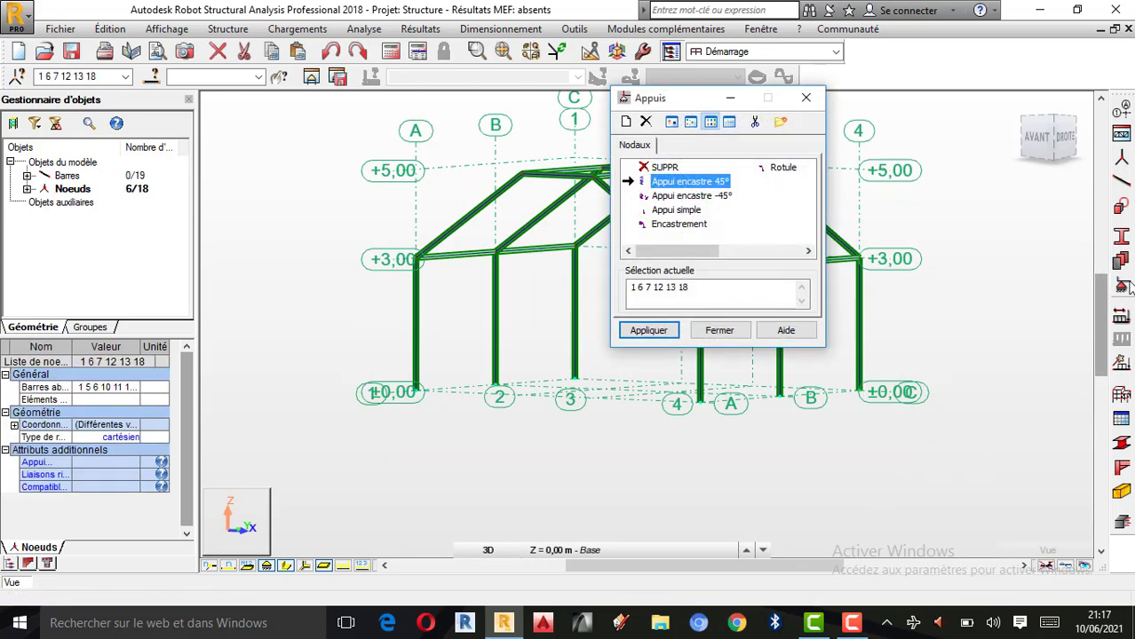
left_click(674, 227)
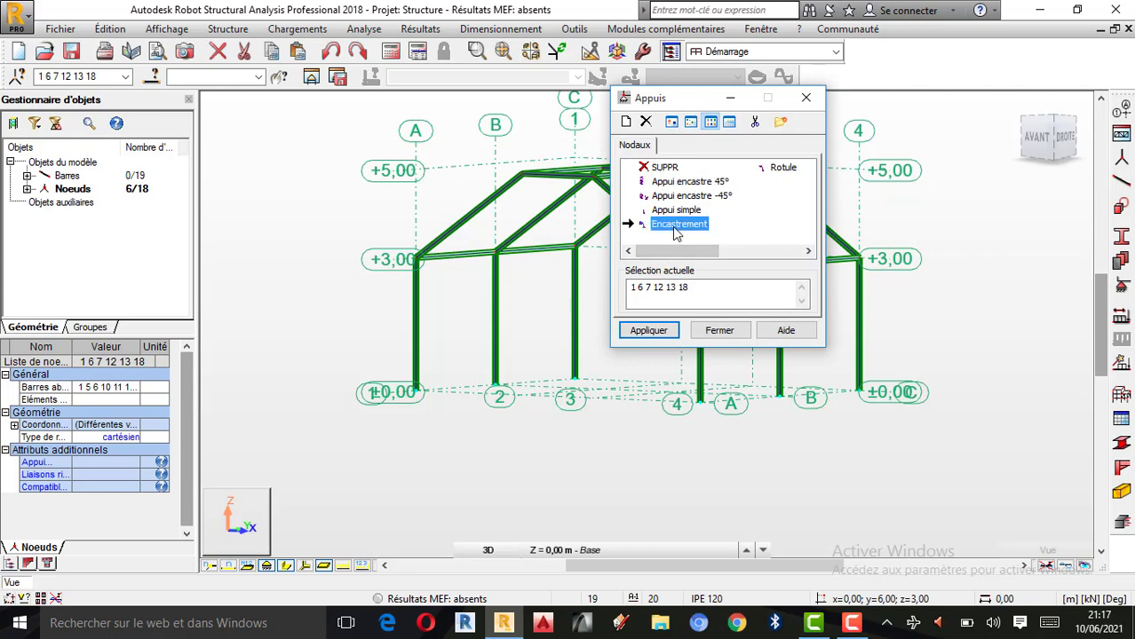
left_click(653, 330)
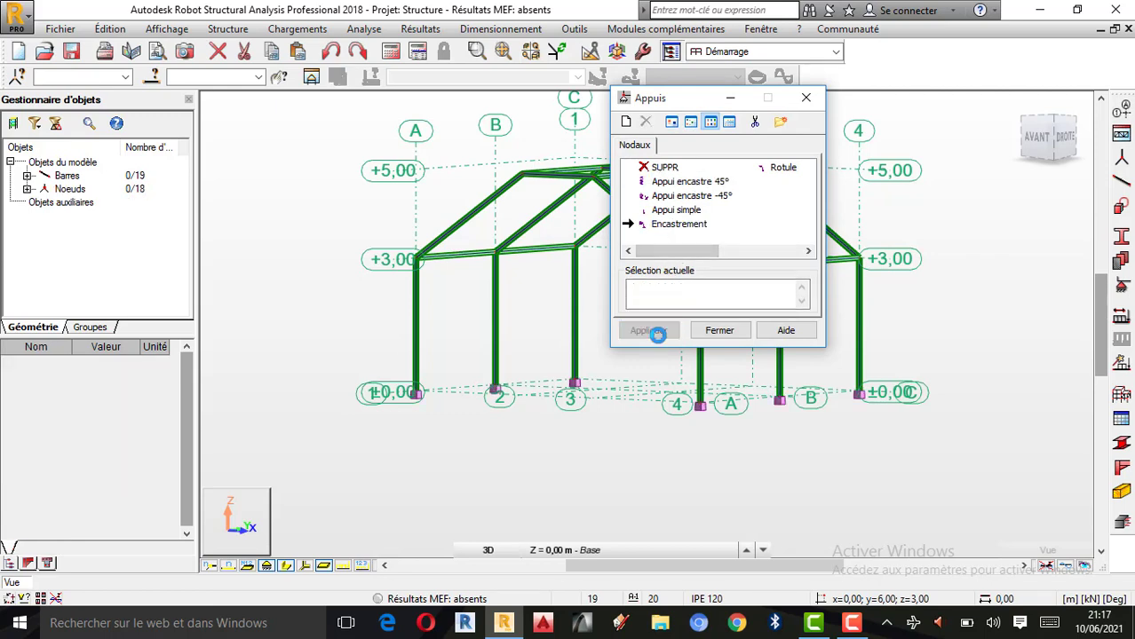
left_click(719, 331)
- With the axis 1 side of the structure in view, start defining new bars of type Barre with section IPE 80
right_click(917, 251)
left_click(958, 317)
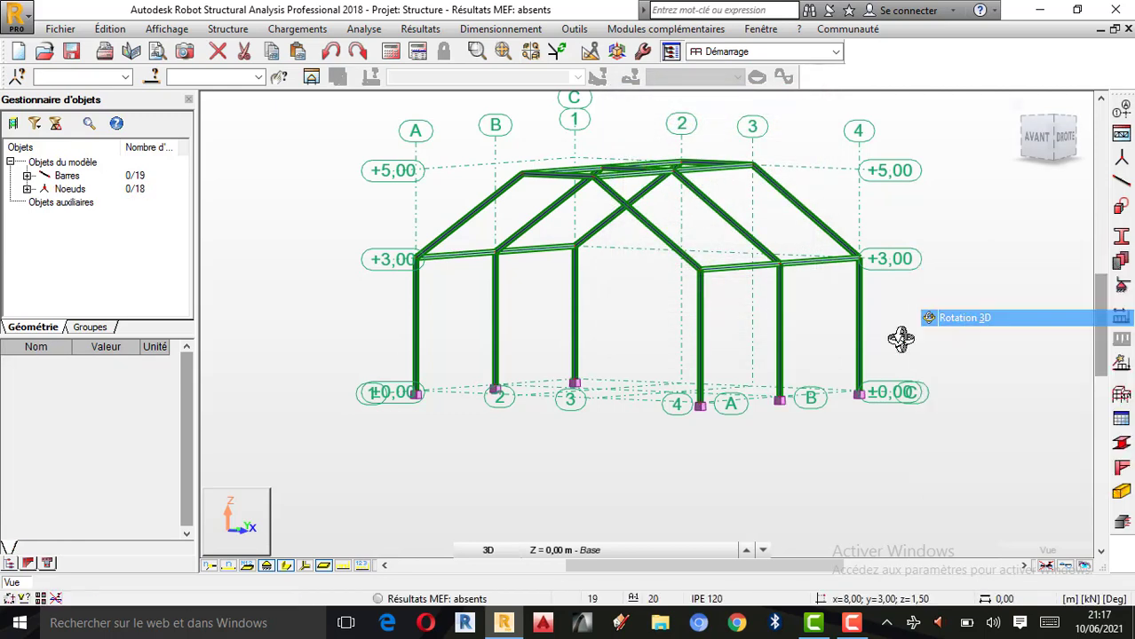
left_click_drag(899, 334, 922, 380)
left_click_drag(953, 236, 993, 256)
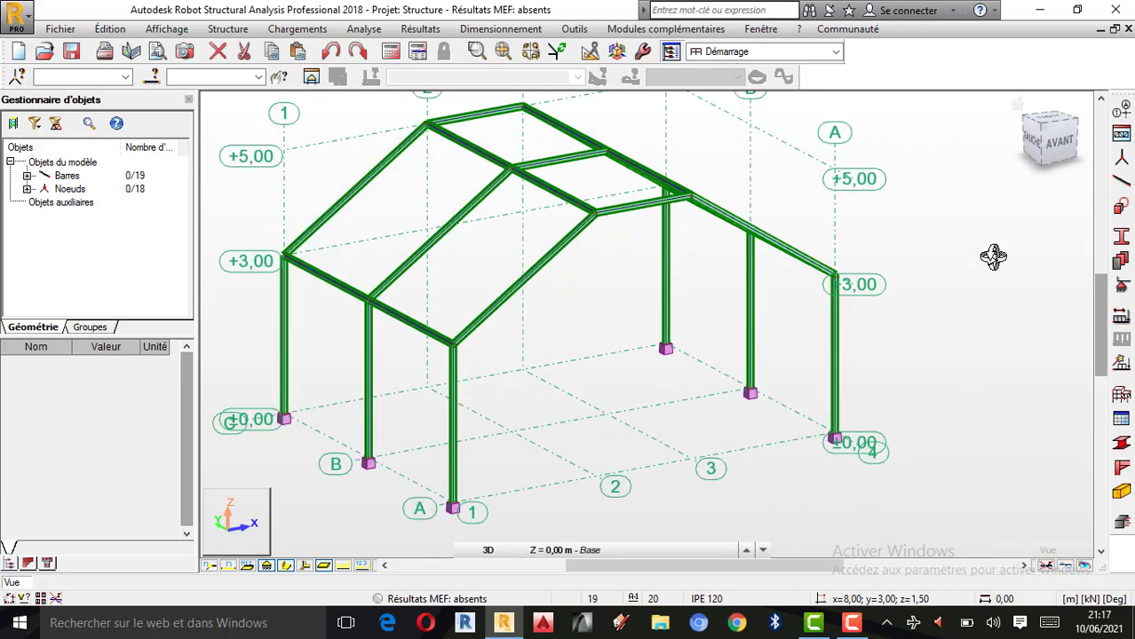
right_click(991, 259)
left_click(934, 268)
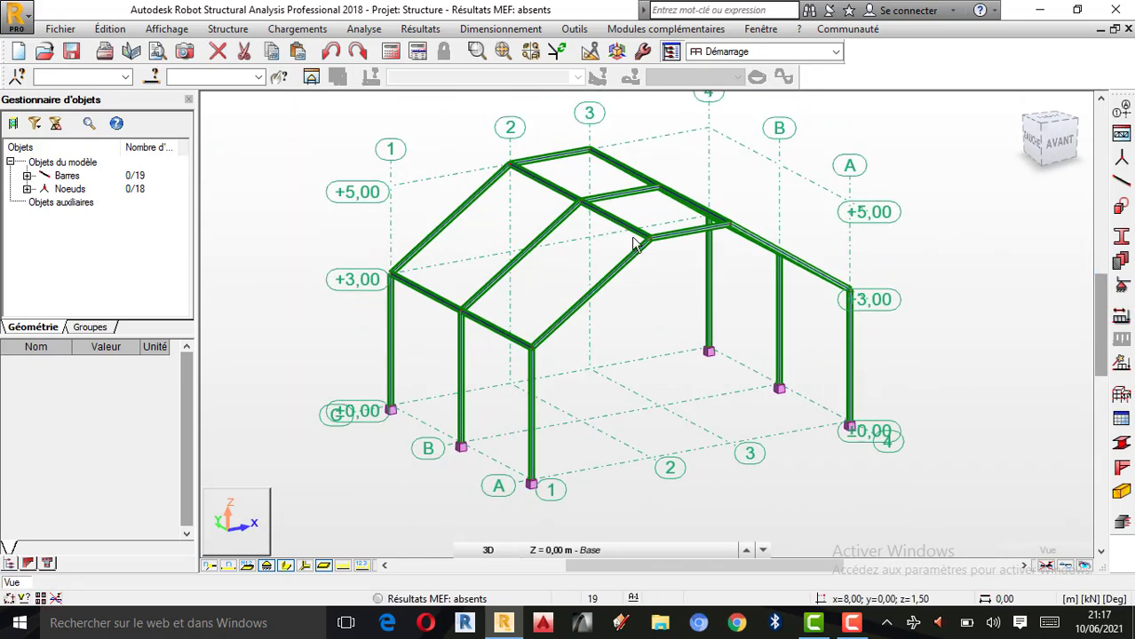
left_click(1121, 181)
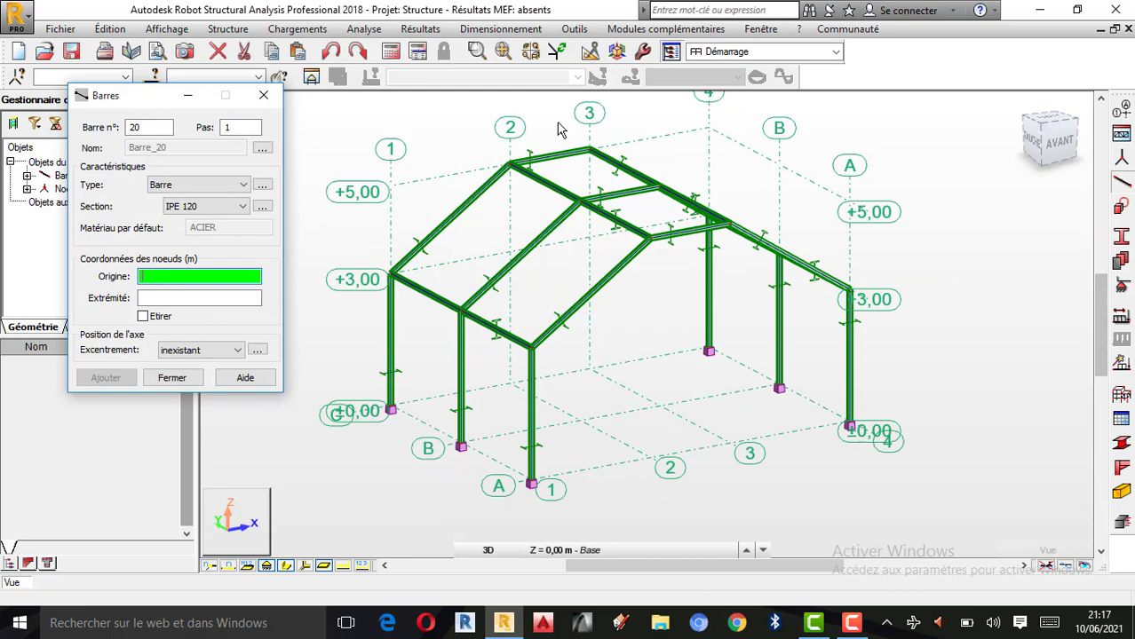
left_click(224, 211)
left_click(182, 221)
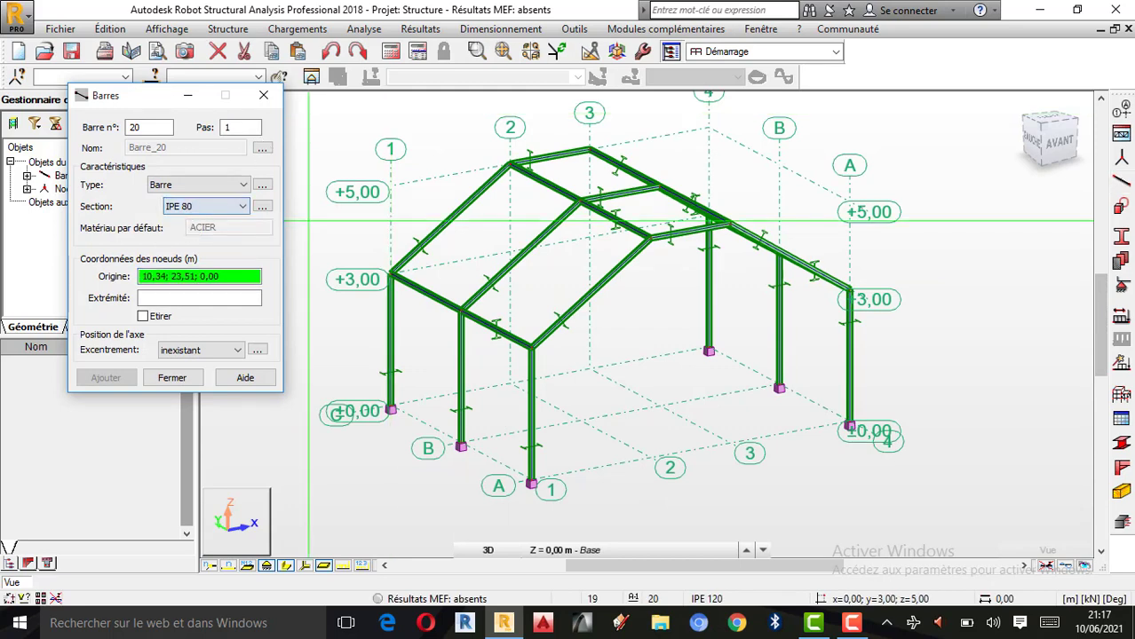
- Cross-brace the roof slope between axes 1 and 2 in bay A-B with bars 3;3;5 to 0;0;3 and 0;3;3 to 3;0;5
scroll(479, 133, "up", 1)
left_click(604, 209)
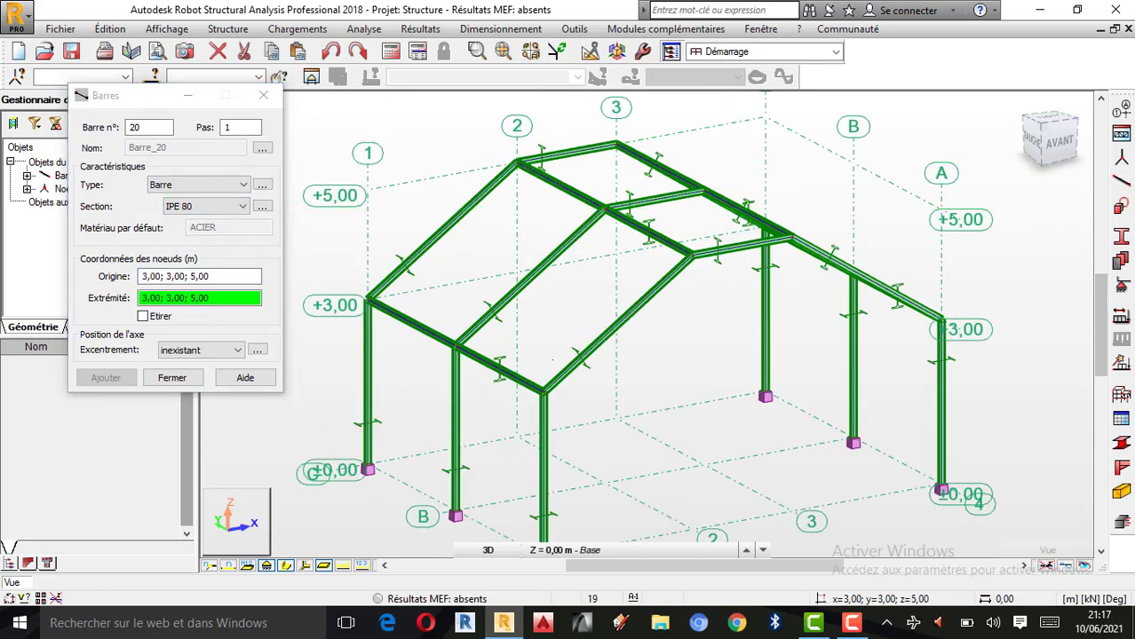
left_click(545, 389)
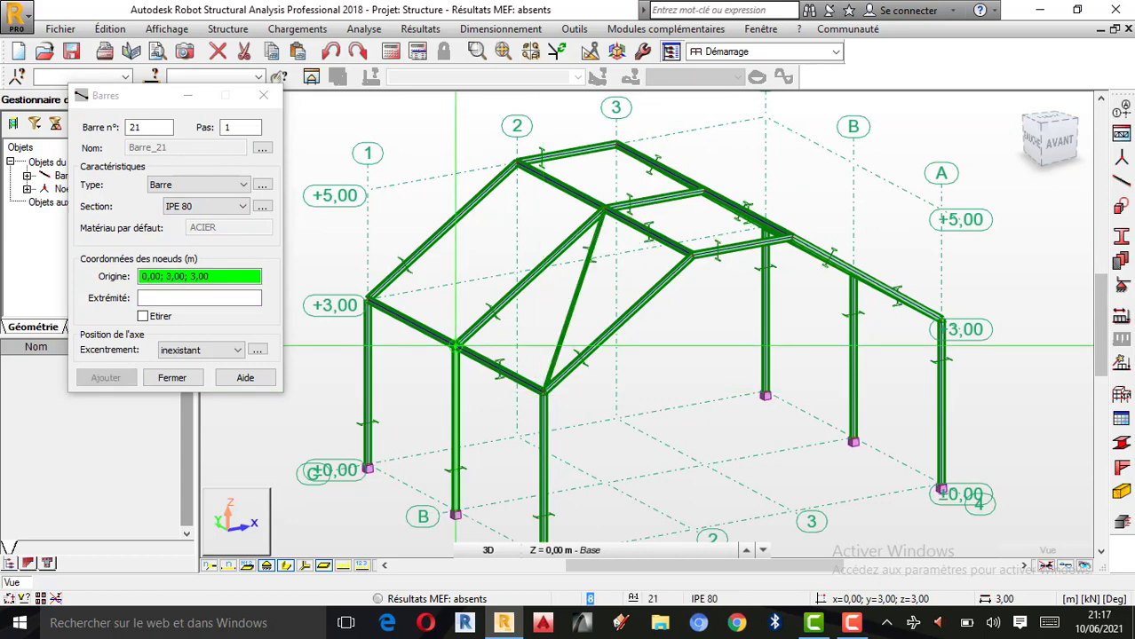
left_click(456, 346)
left_click(692, 256)
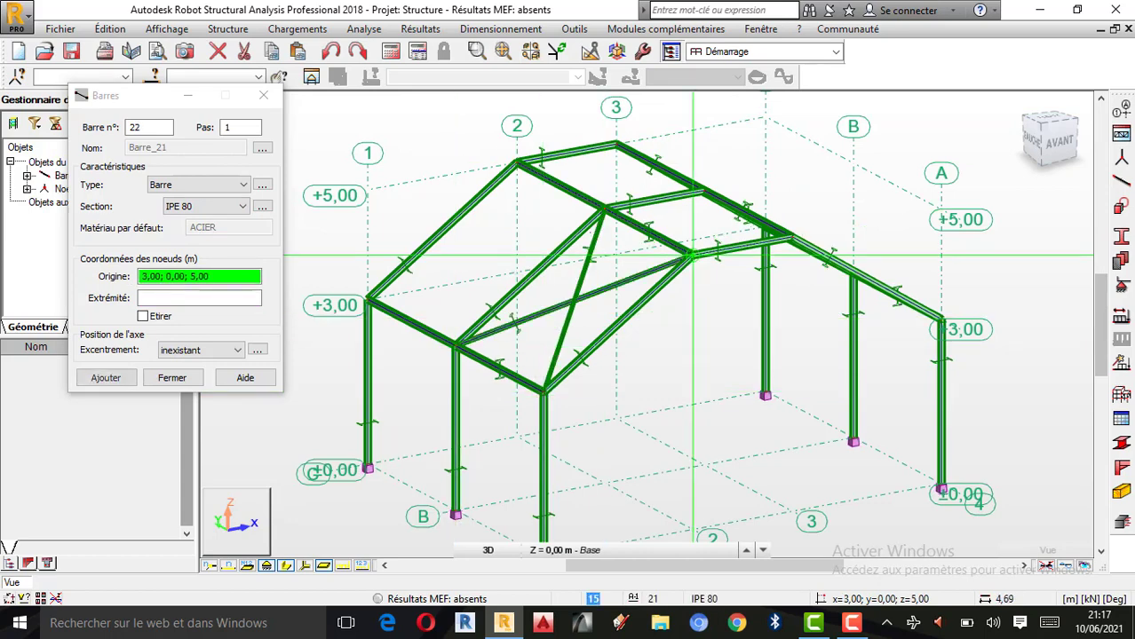
- Cross-brace the roof slope between axes 1 and 2 in bay B-C with bars 3;6;5 to 0;3;3 and 0;6;3 to 3;3;5
left_click(517, 162)
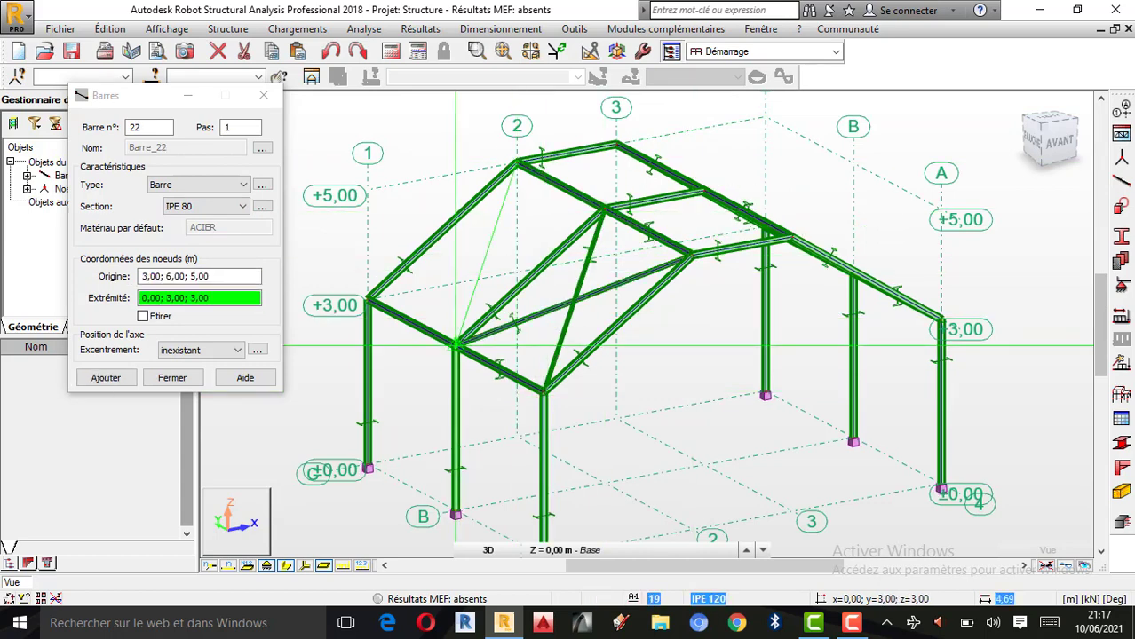
left_click(456, 345)
left_click(368, 302)
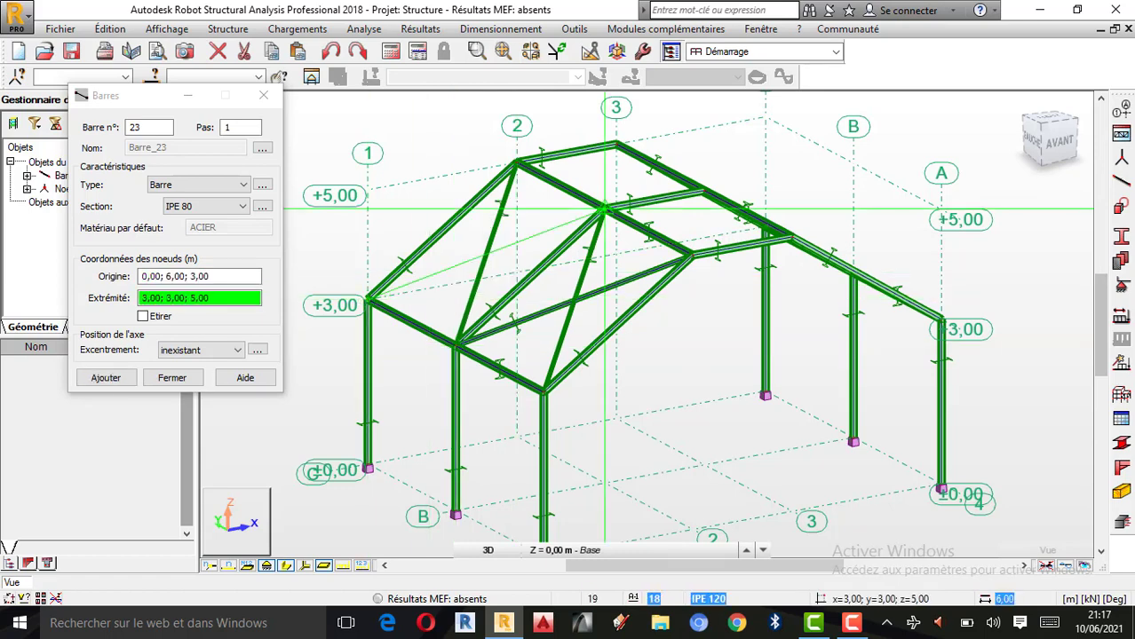
left_click(604, 209)
- Cross-brace the axis 1 wall between C and B with IPE 80 bars 0;6;3 to 0;3;0 and 0;6;0 to 0;3;3
scroll(368, 298, "up", 1)
left_click(369, 293)
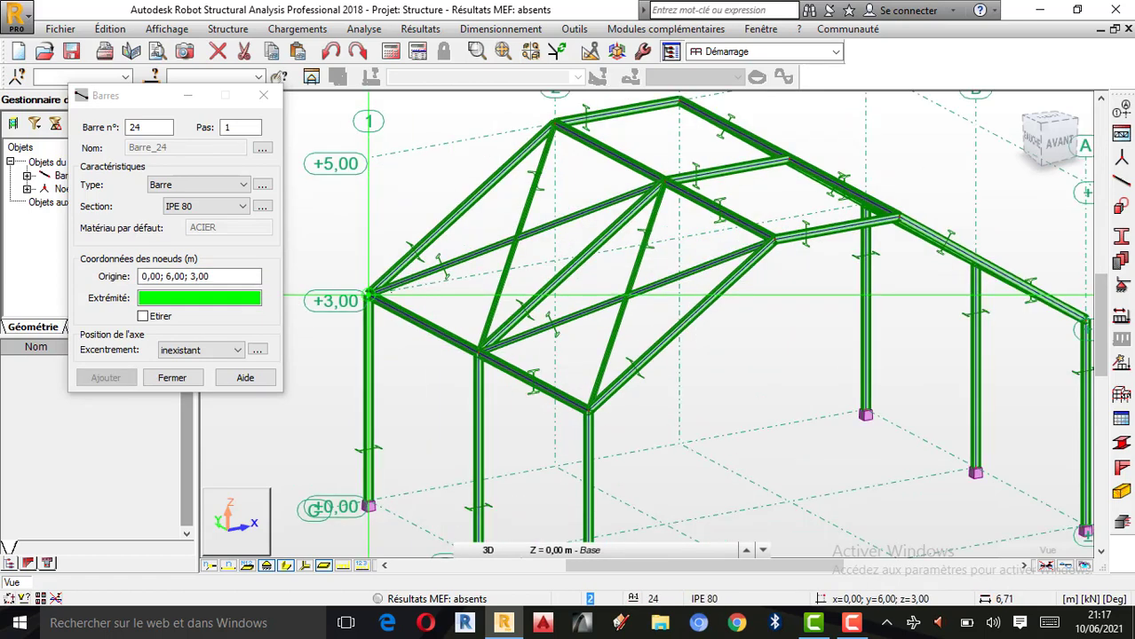
scroll(468, 324, "down", 2)
scroll(469, 466, "up", 2)
left_click(488, 479)
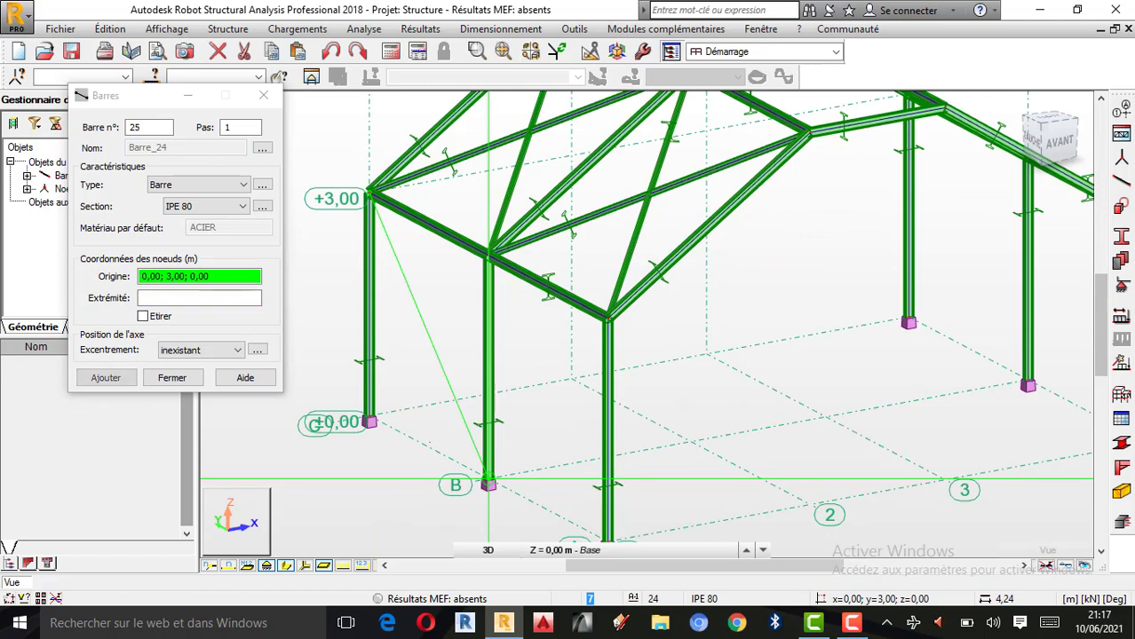
left_click(369, 421)
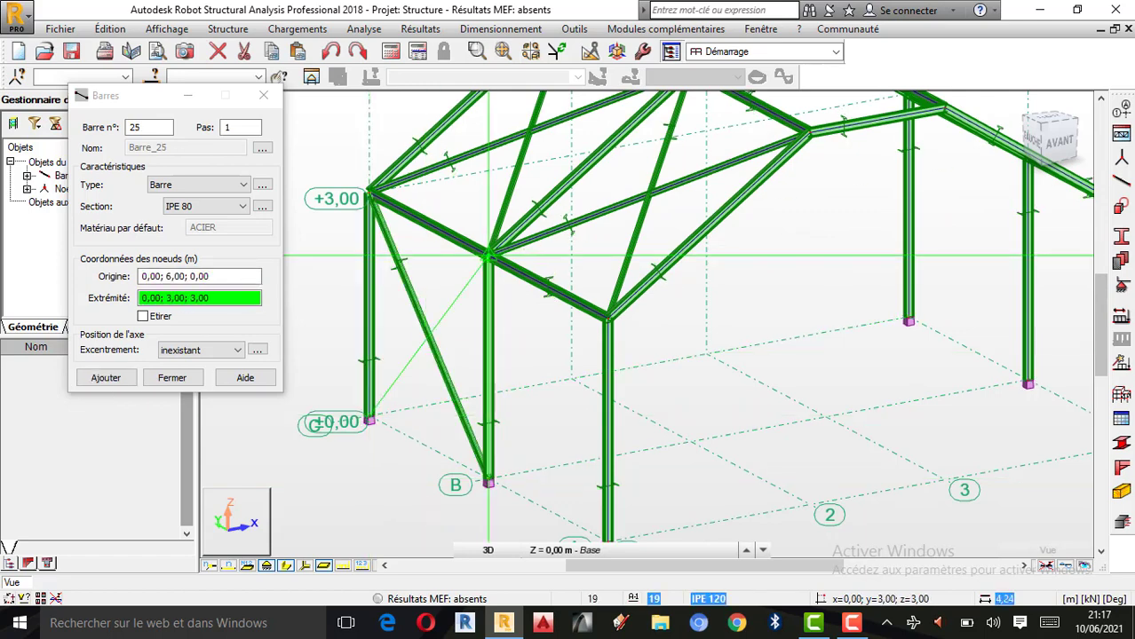
left_click(488, 256)
- Cross-brace the axis 1 wall between B and A with IPE 80 bars 0;3;3 to 0;0;0 and 0;3;0 to 0;0;3
scroll(533, 400, "down", 2)
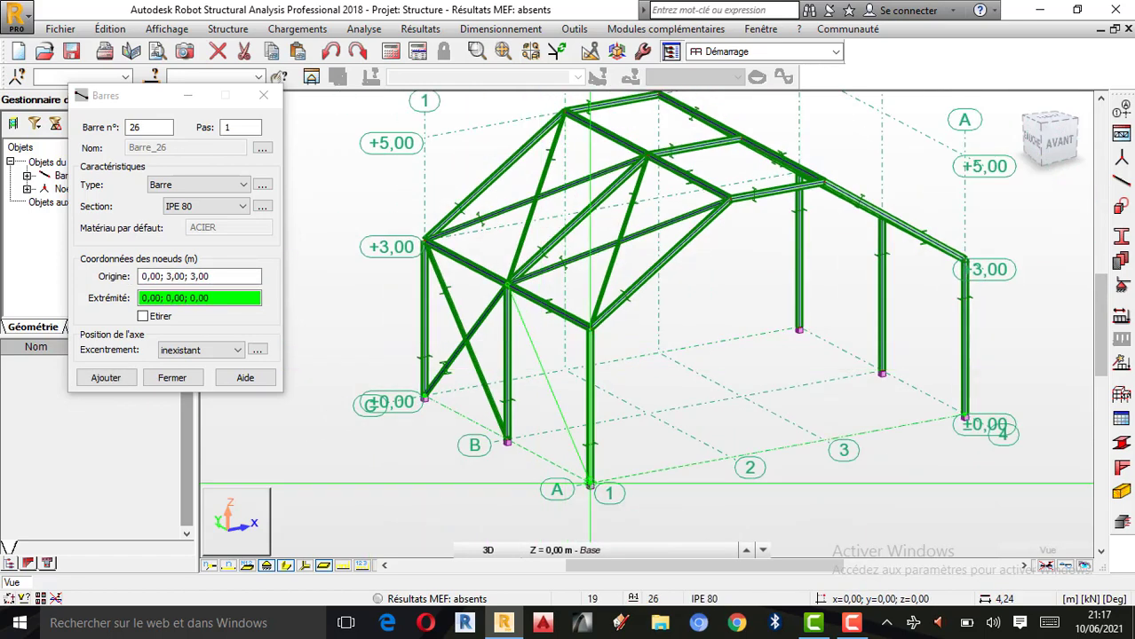
scroll(569, 484, "up", 2)
left_click(592, 484)
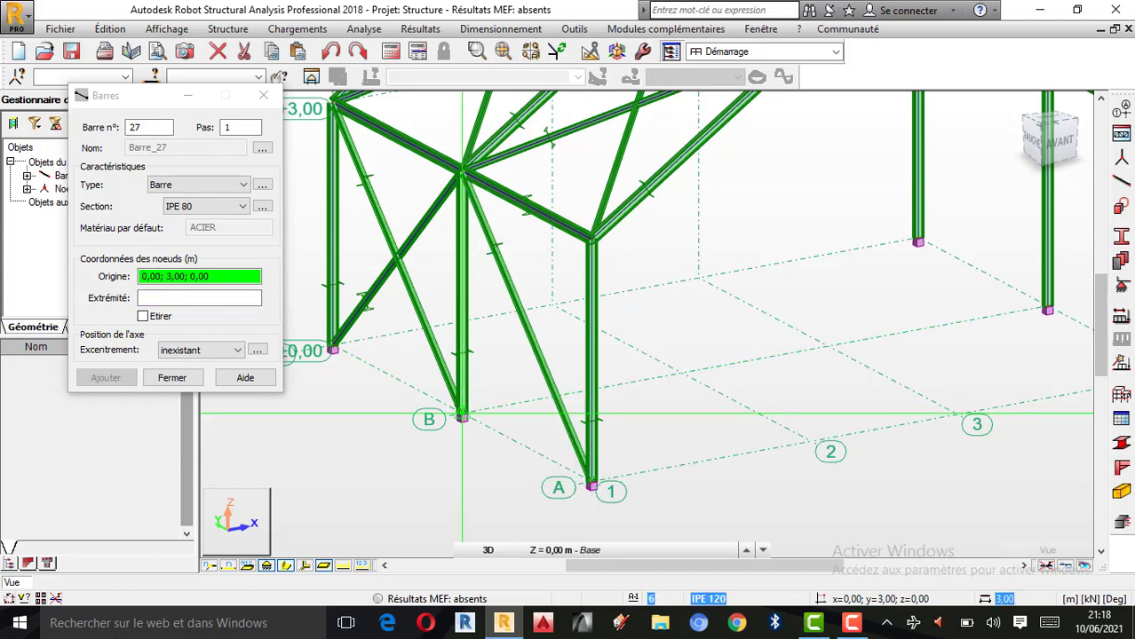
left_click(462, 415)
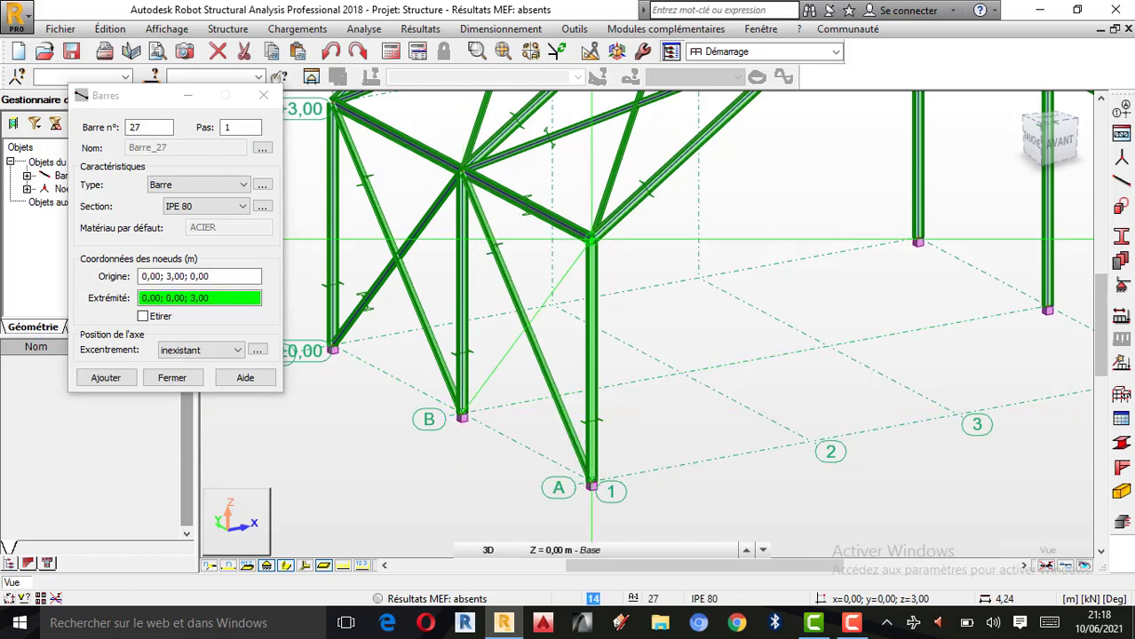
left_click(591, 238)
- Cross-brace the top roof panel between axes 2 and 3 in bay B-C with bars 3;6;5 to 5;3;5 and 3;3;5 to 5;6;5
scroll(462, 337, "down", 2)
scroll(462, 378, "down", 2)
right_click(723, 157)
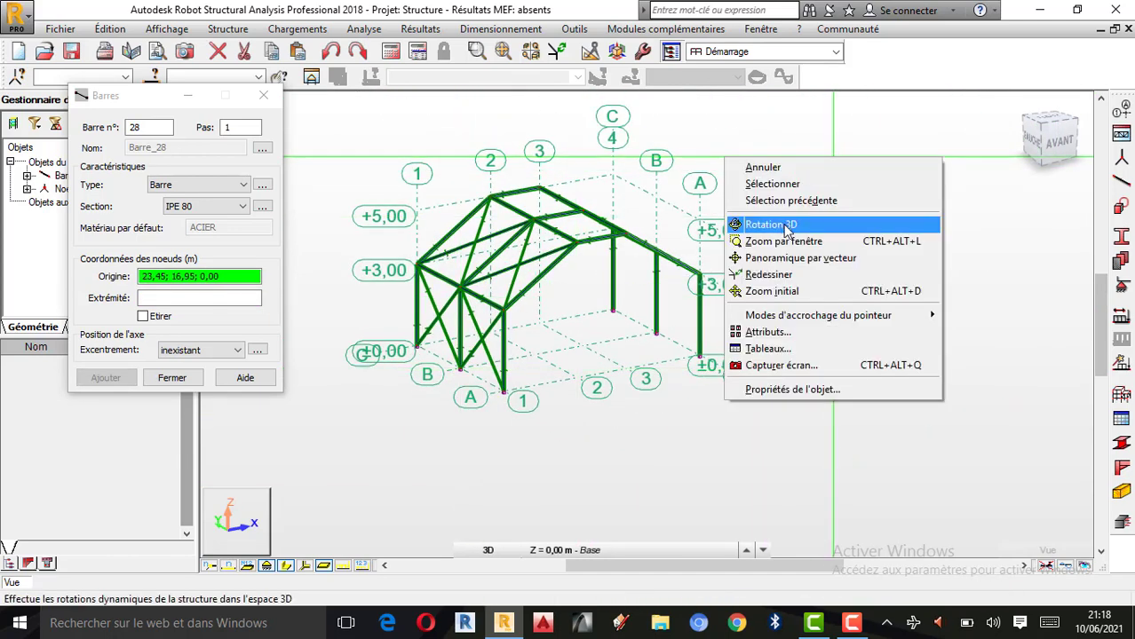
left_click(773, 222)
left_click_drag(717, 299, 626, 332)
scroll(573, 197, "up", 2)
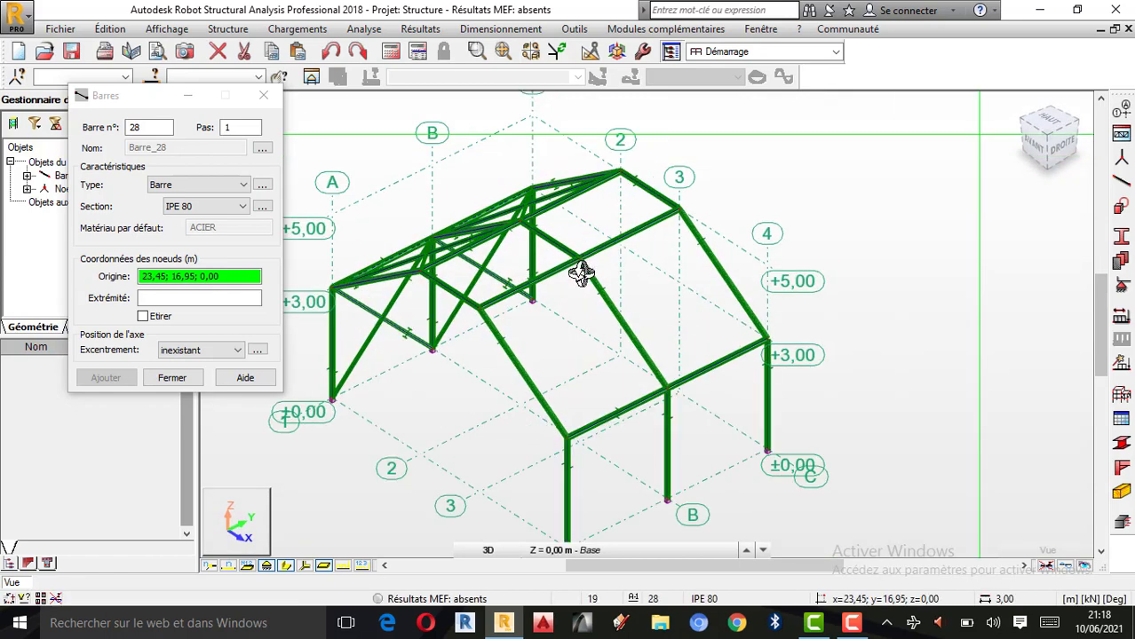
left_click_drag(580, 273, 598, 295)
left_click(151, 106)
scroll(624, 167, "up", 1)
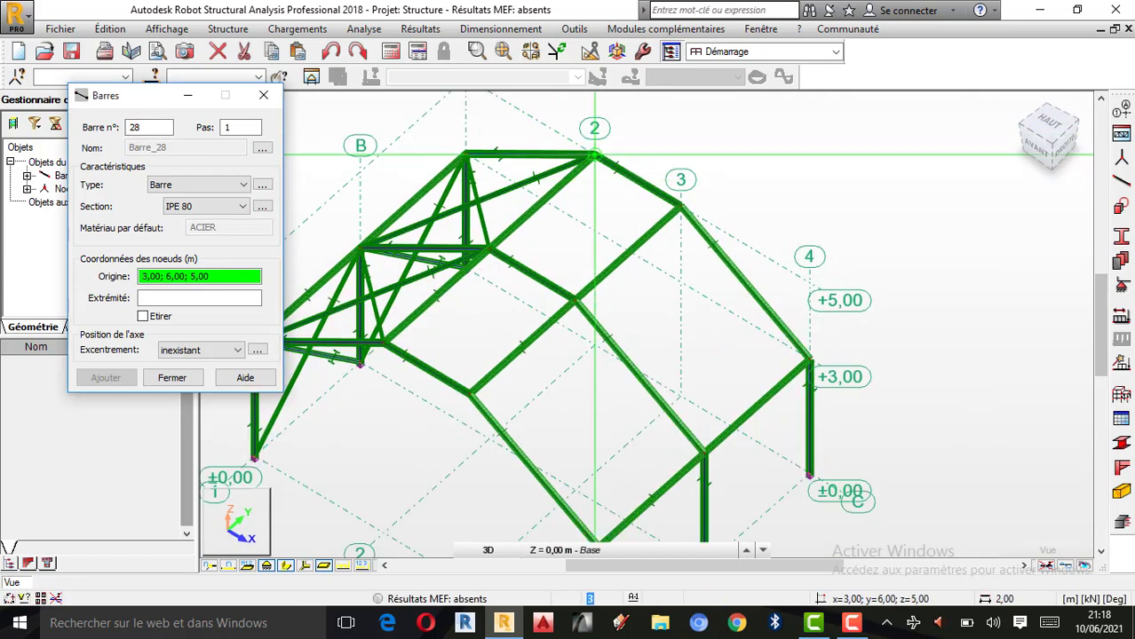
left_click(594, 158)
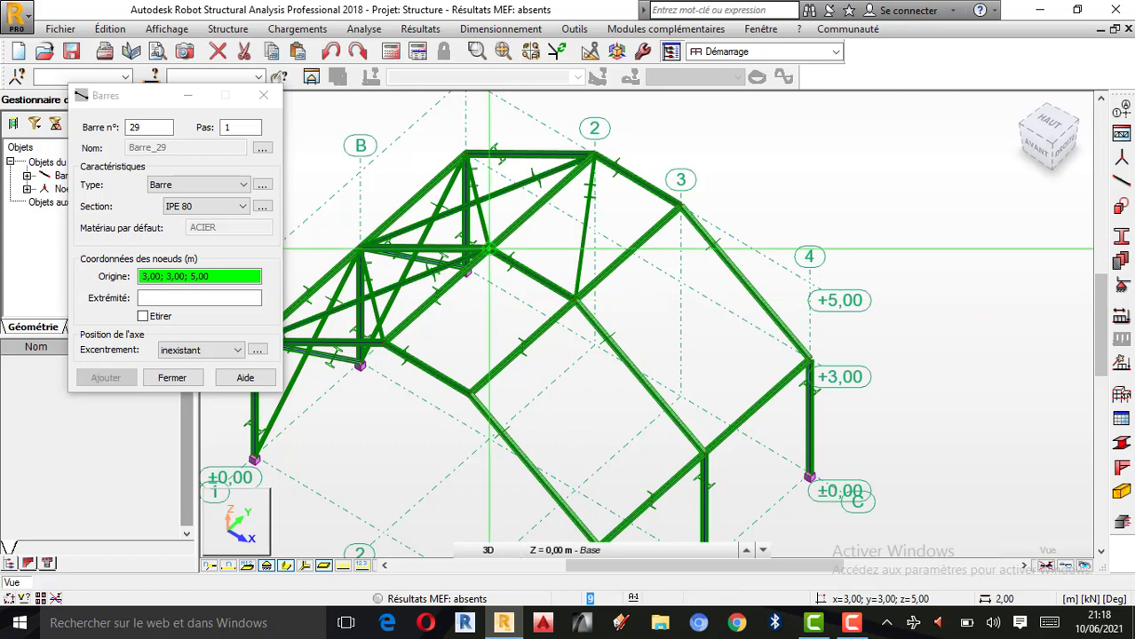
left_click(488, 249)
left_click(679, 206)
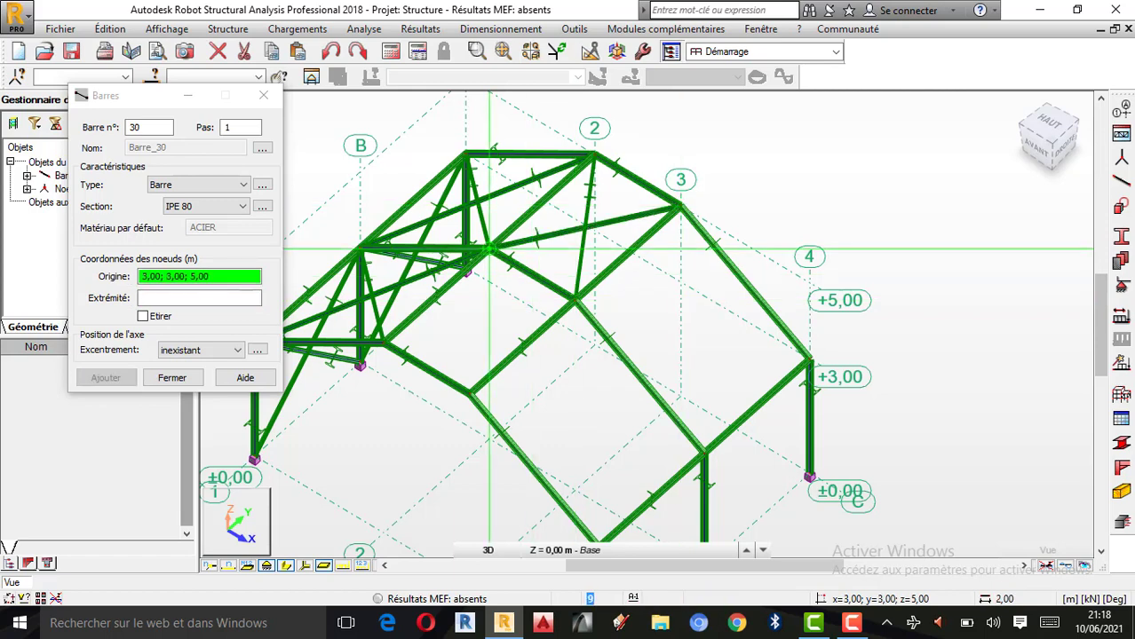
- Cross-brace the top roof panel between axes 2 and 3 in bay A-B with bars 3;3;5 to 5;0;5 and 3;0;5 to 5;3;5
left_click(488, 249)
left_click(469, 393)
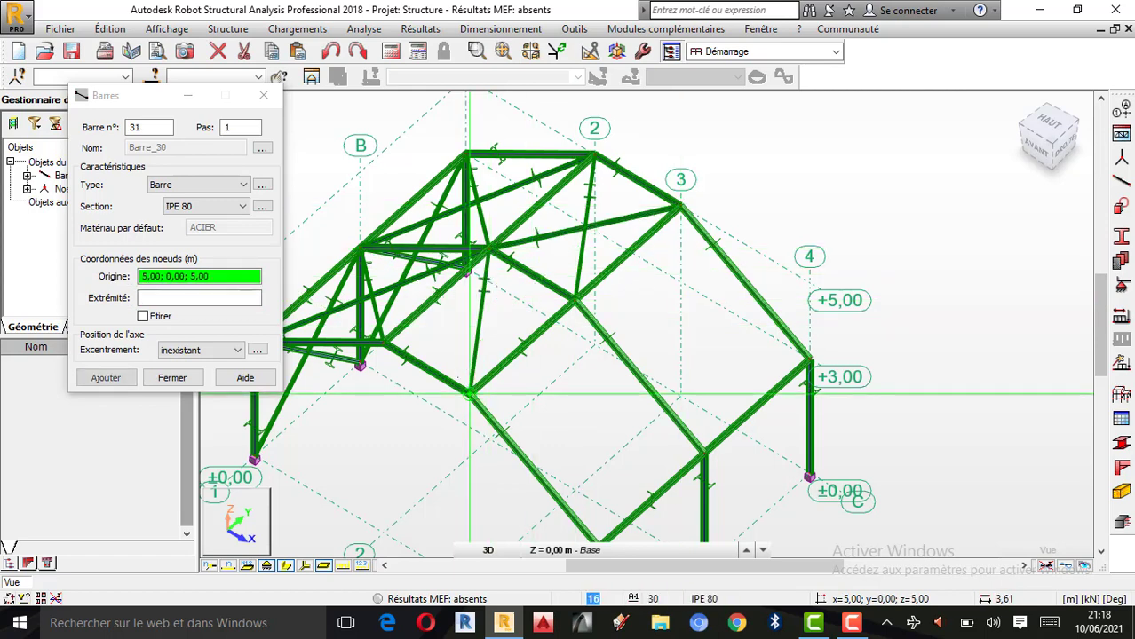
left_click(383, 342)
left_click(469, 392)
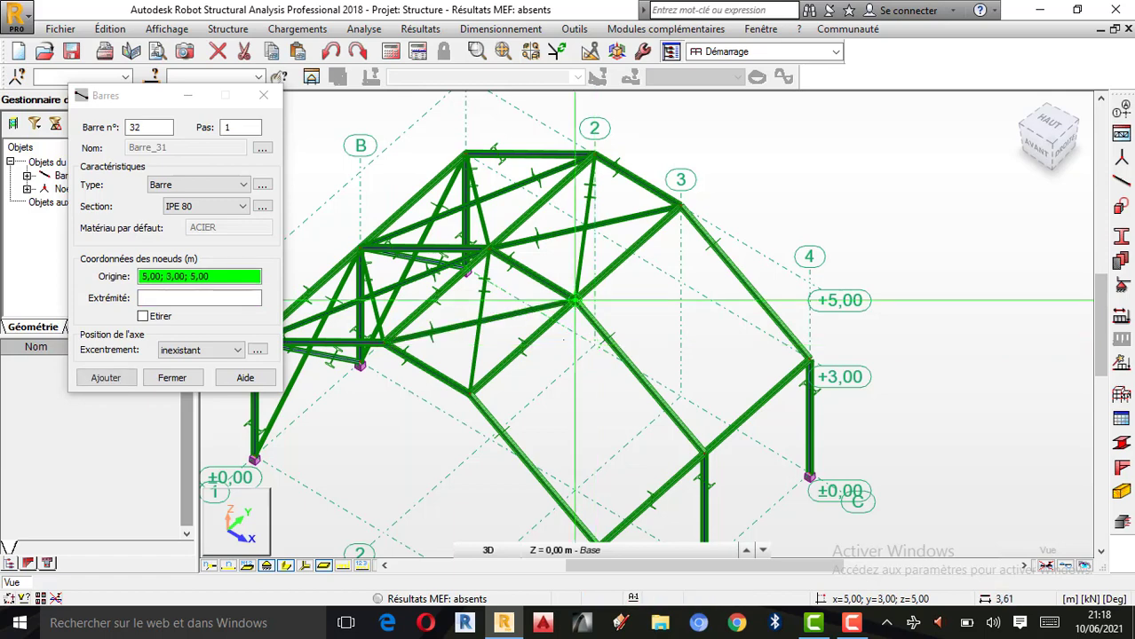
- Cross-brace the roof slope between axes 3 and 4 in bay B-C with IPE 80 bars 5;6;5 to 8;3;3 and 5;3;5 to 8;6;3
left_click(681, 206)
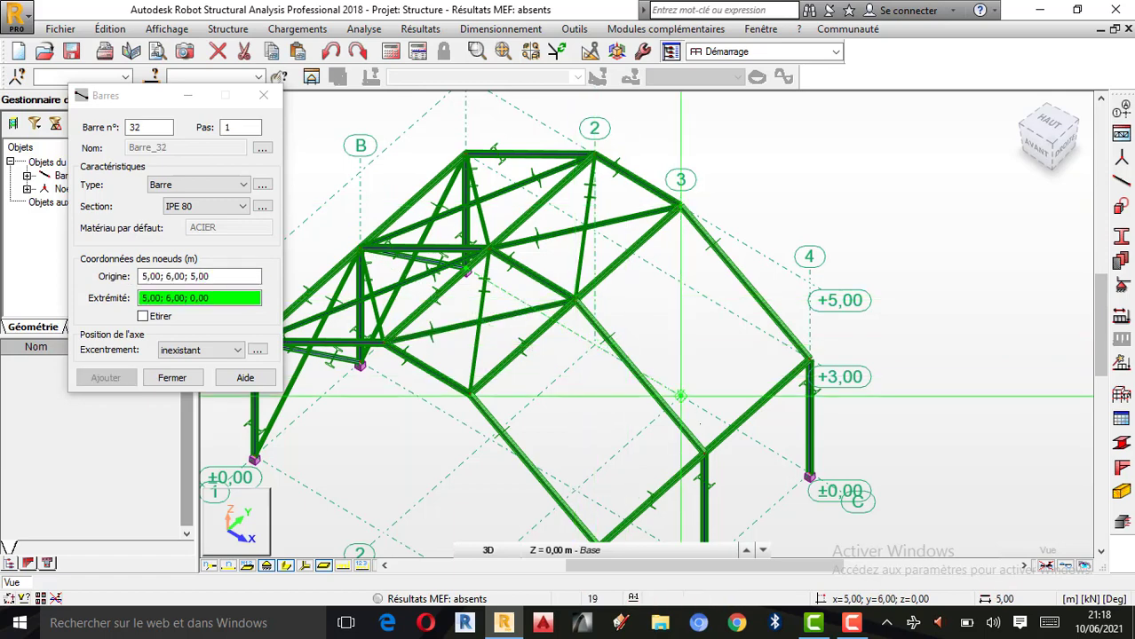
left_click(704, 453)
left_click(575, 300)
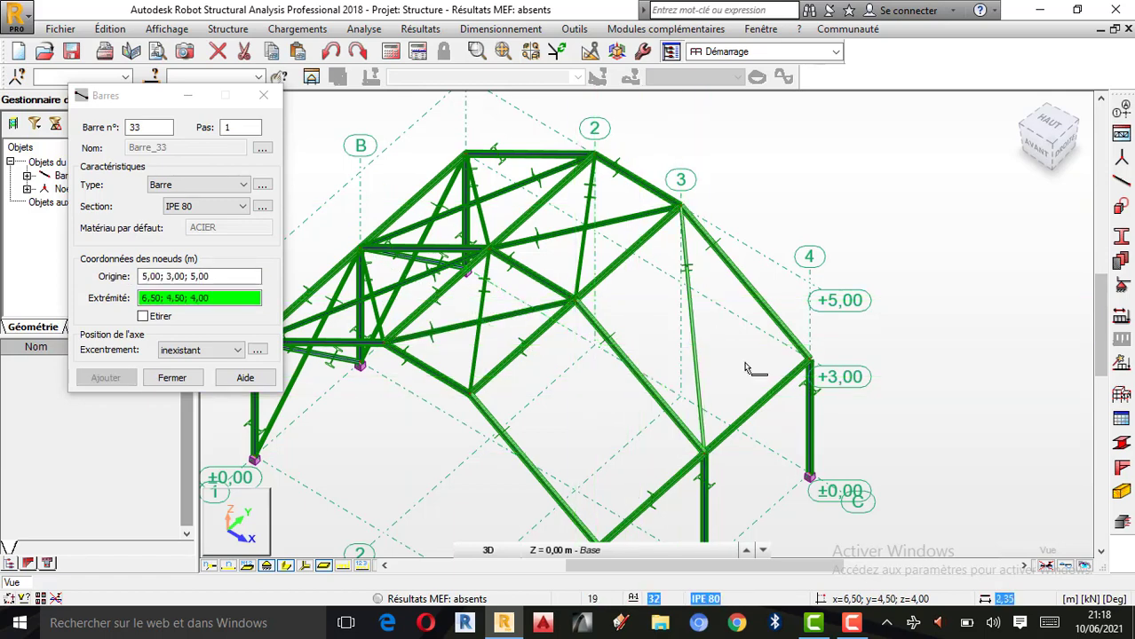
left_click(810, 359)
- Cross-brace the roof slope between axes 3 and 4 in bay A-B with bars 5;3;5 to 8;0;3 and 5;0;5 to 8;3;3
scroll(810, 244, "down", 4)
scroll(653, 322, "up", 5)
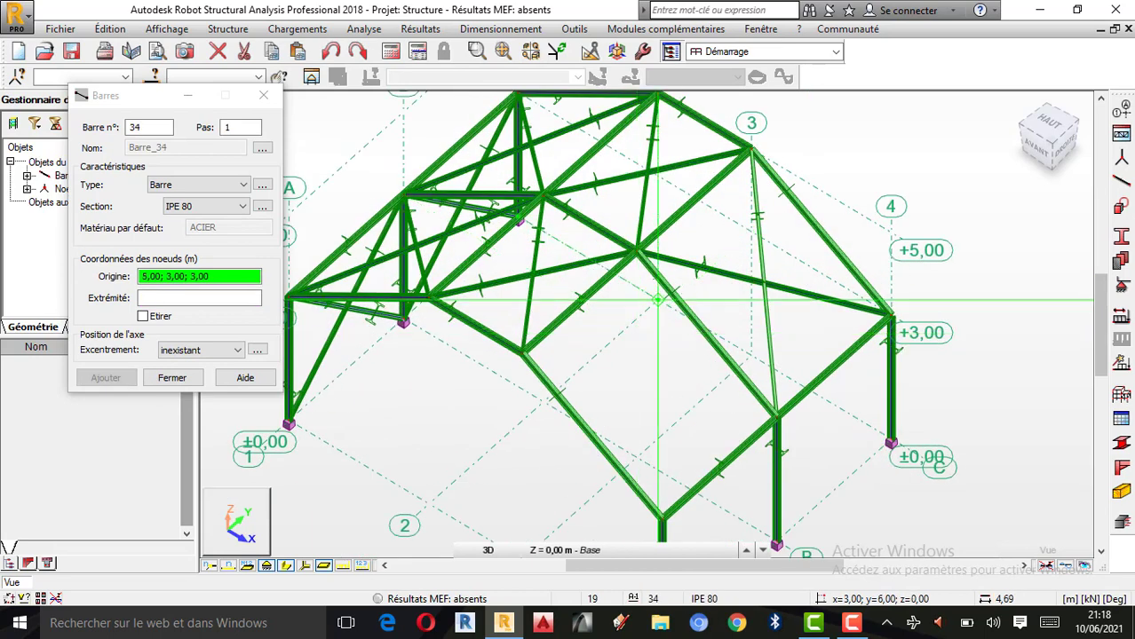
left_click(637, 251)
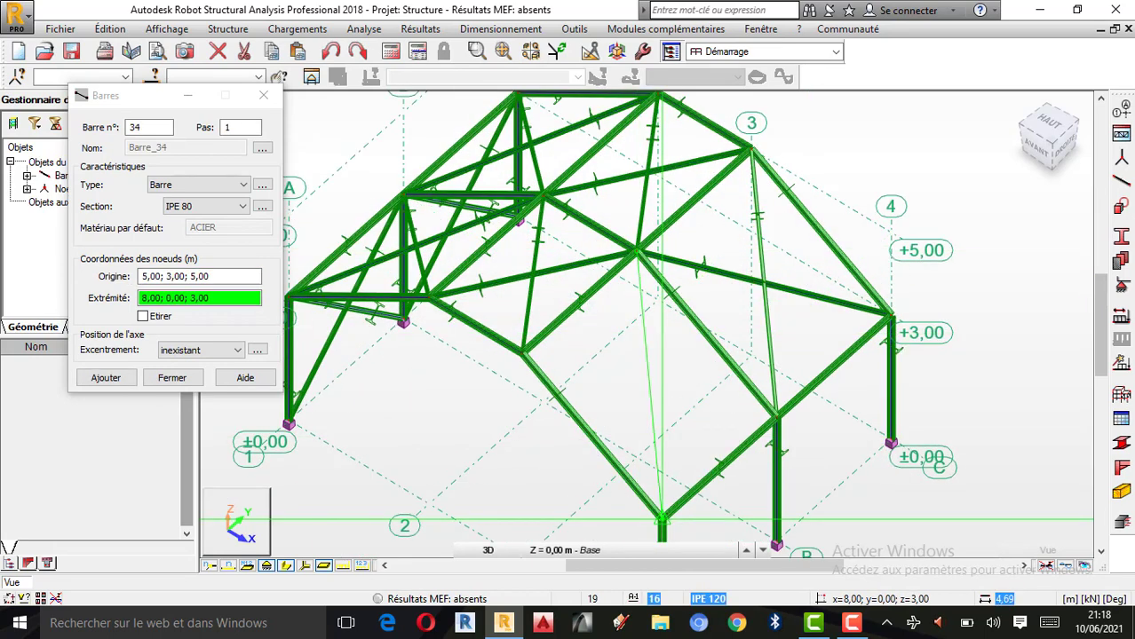
left_click(661, 517)
left_click(526, 353)
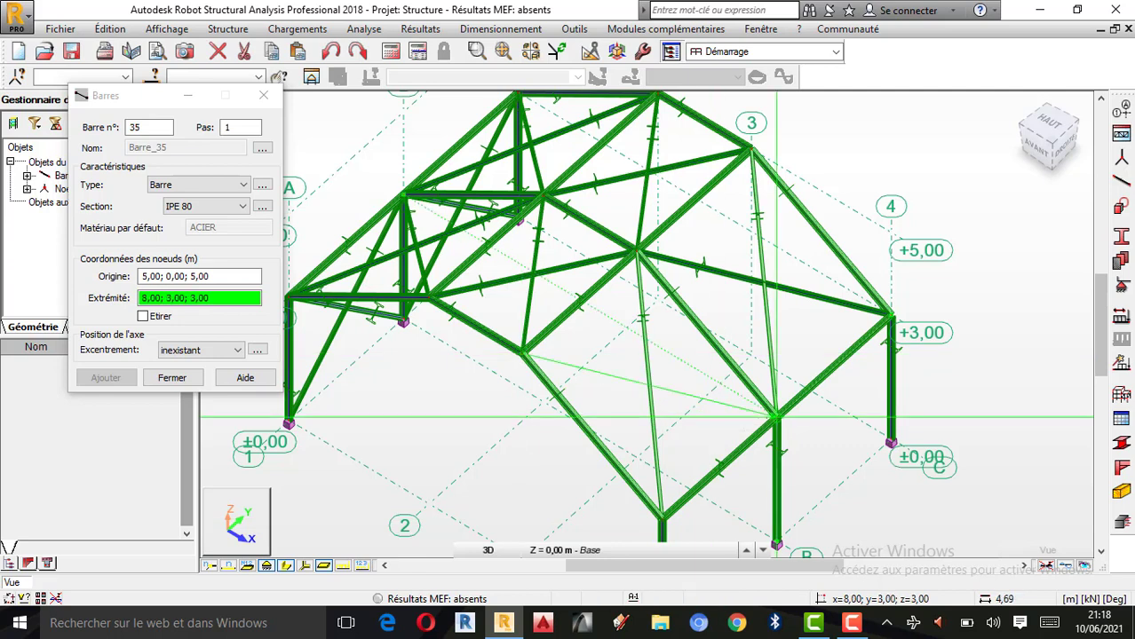
left_click(776, 415)
- Cross-brace the axis 4 wall between A and B with IPE 80 bars 8;0;0 to 8;3;3 and 8;0;3 to 8;3;0
scroll(776, 415, "down", 4)
scroll(648, 414, "up", 5)
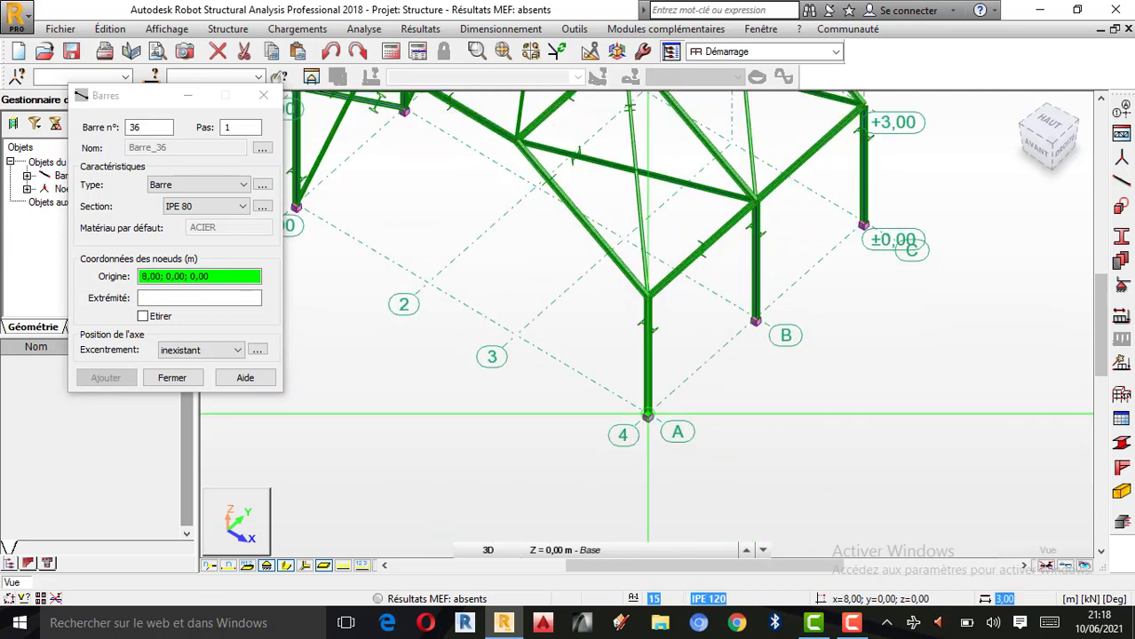
left_click(648, 415)
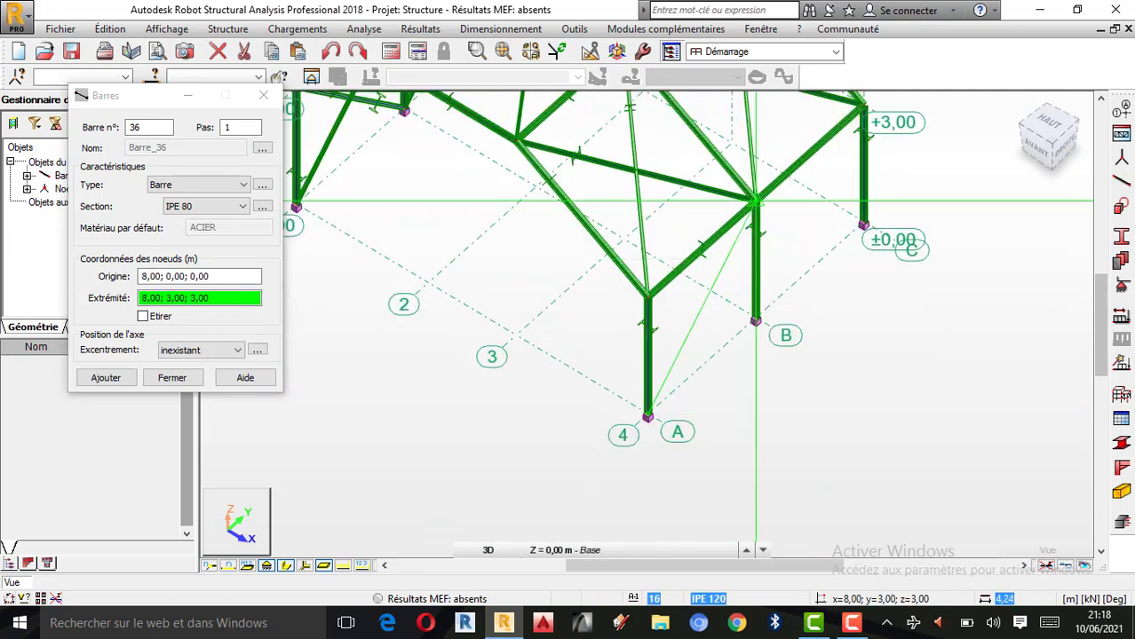
left_click(755, 202)
left_click(649, 293)
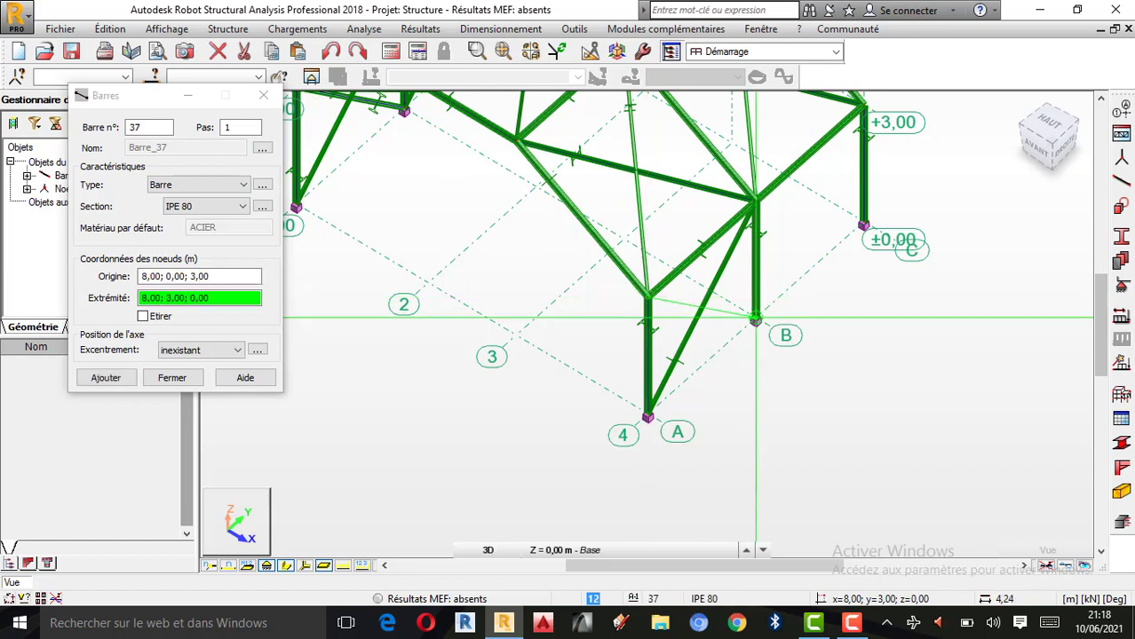
left_click(755, 318)
- Cross-brace the axis 4 wall between B and C with IPE 80 bars 8;3;0 to 8;6;3 and 8;3;3 to 8;6;0
left_click(754, 318)
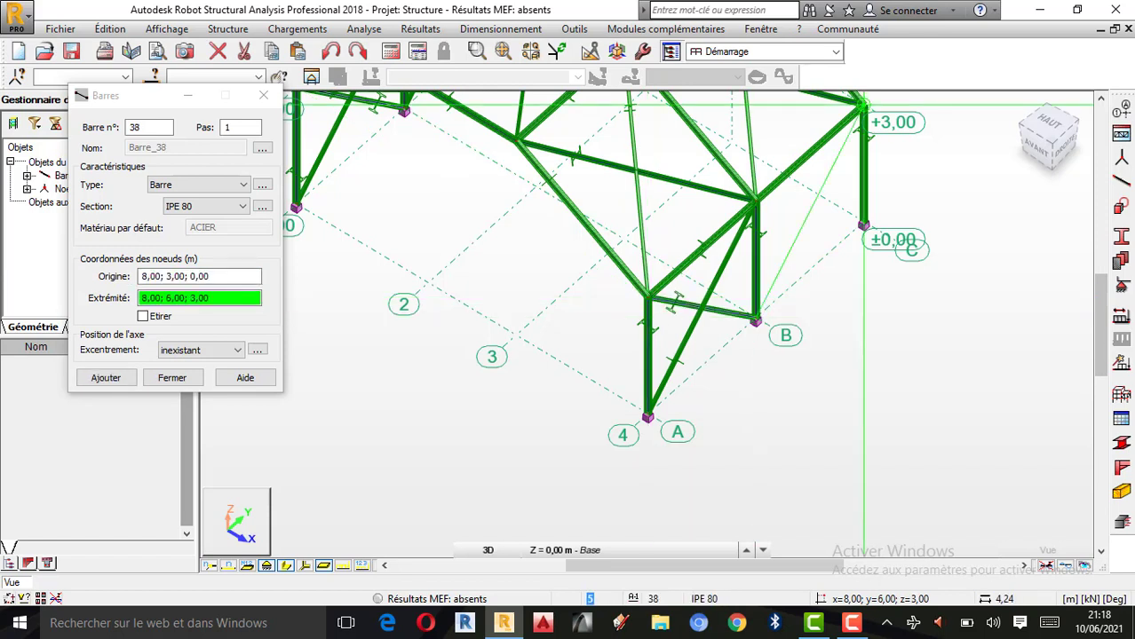
left_click(862, 105)
left_click(755, 319)
left_click(862, 224)
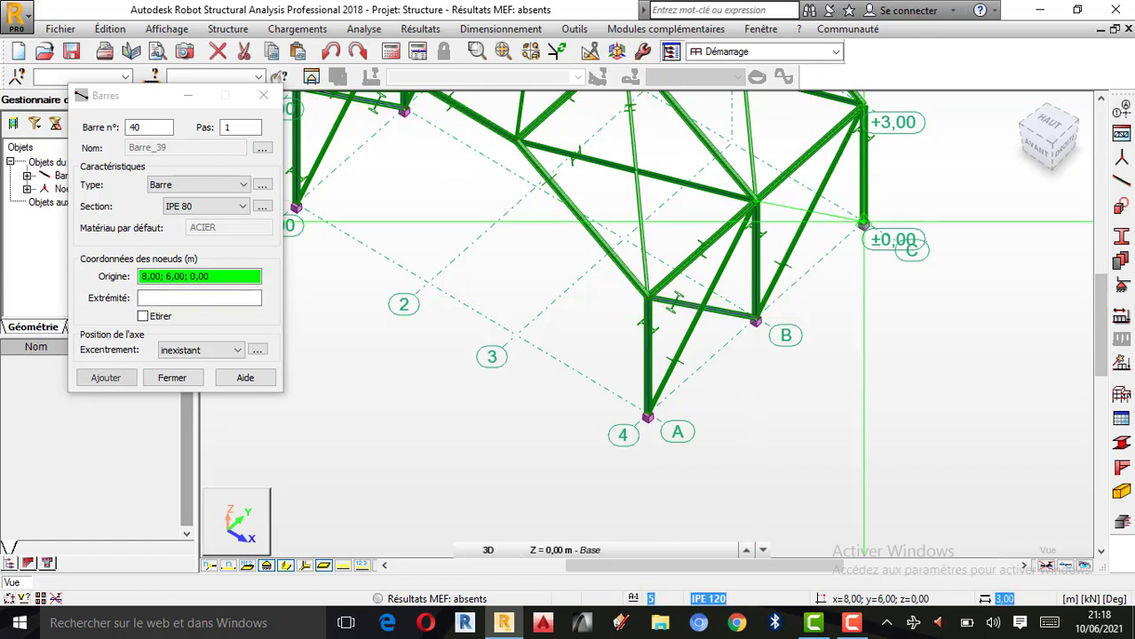
- Finish bar creation and examine the cross-bracing of the walls and roof from several 3D viewpoints
scroll(942, 271, "down", 2)
right_click(978, 272)
left_click(930, 339)
scroll(846, 239, "down", 2)
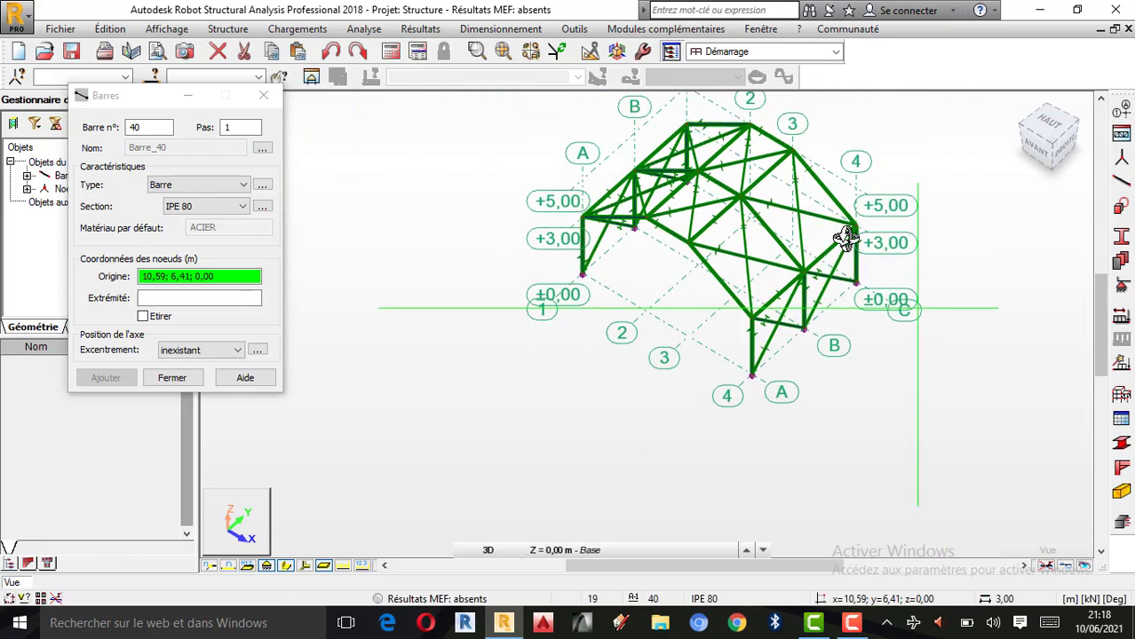
scroll(846, 238, "up", 2)
left_click_drag(810, 274, 758, 89)
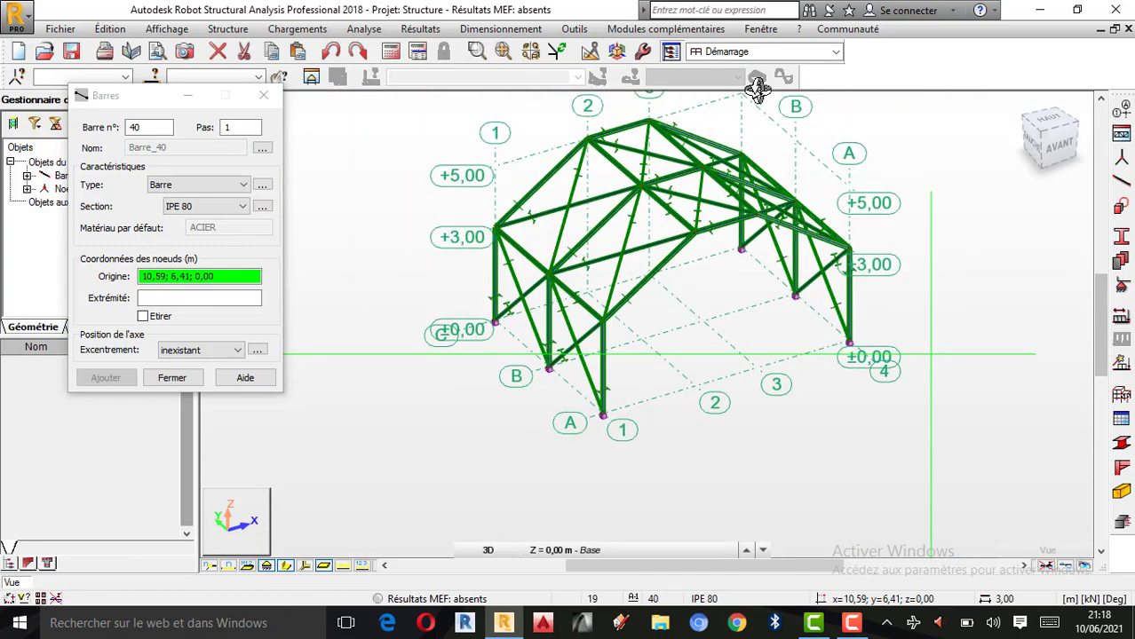
scroll(725, 180, "up", 3)
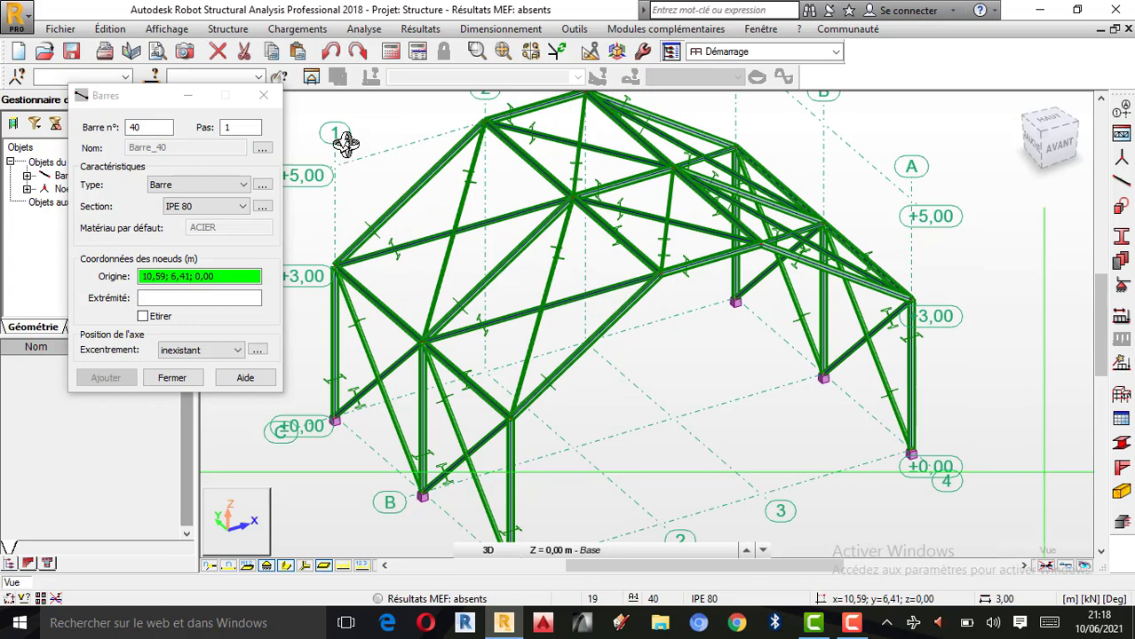
left_click(264, 95)
scroll(706, 311, "down", 1)
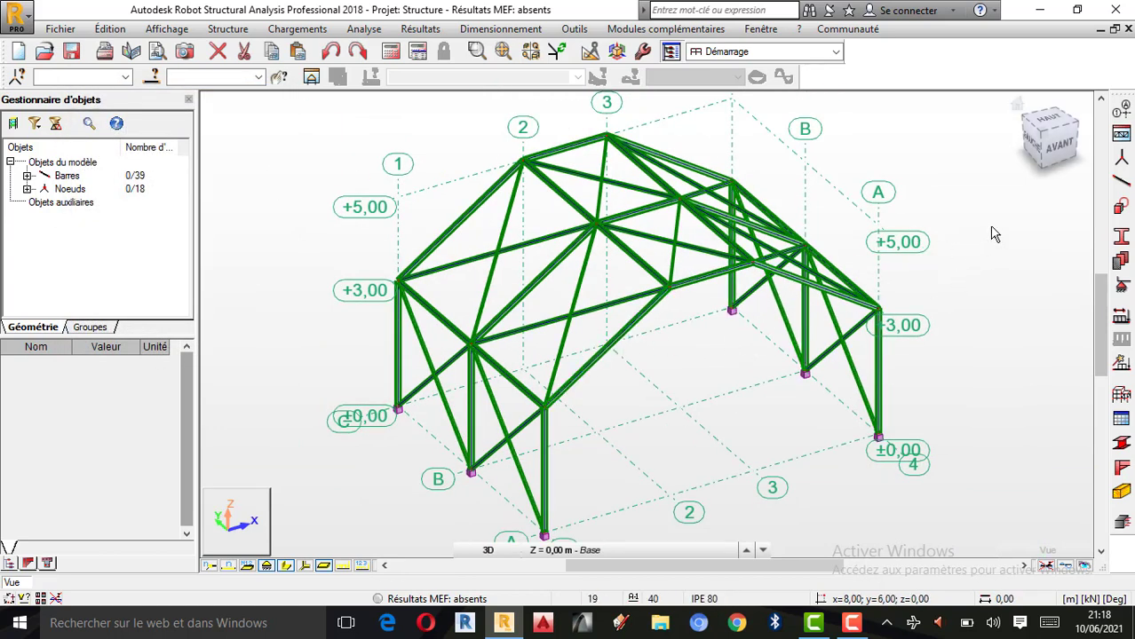
right_click(897, 275)
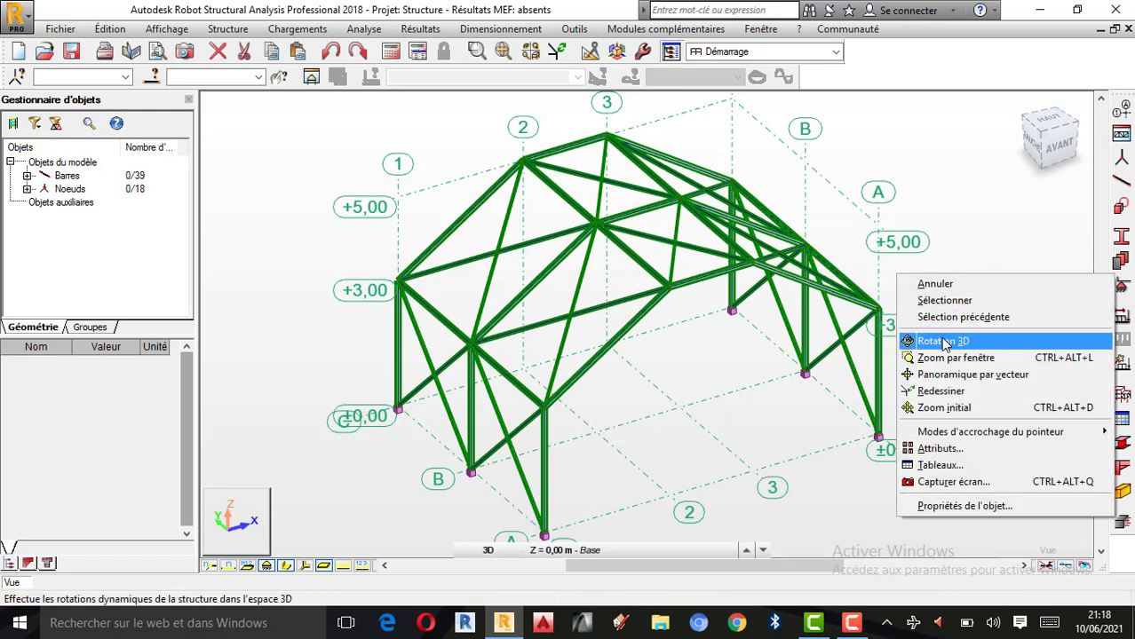
left_click(924, 341)
left_click_drag(910, 338, 872, 317)
right_click(880, 282)
left_click(905, 294)
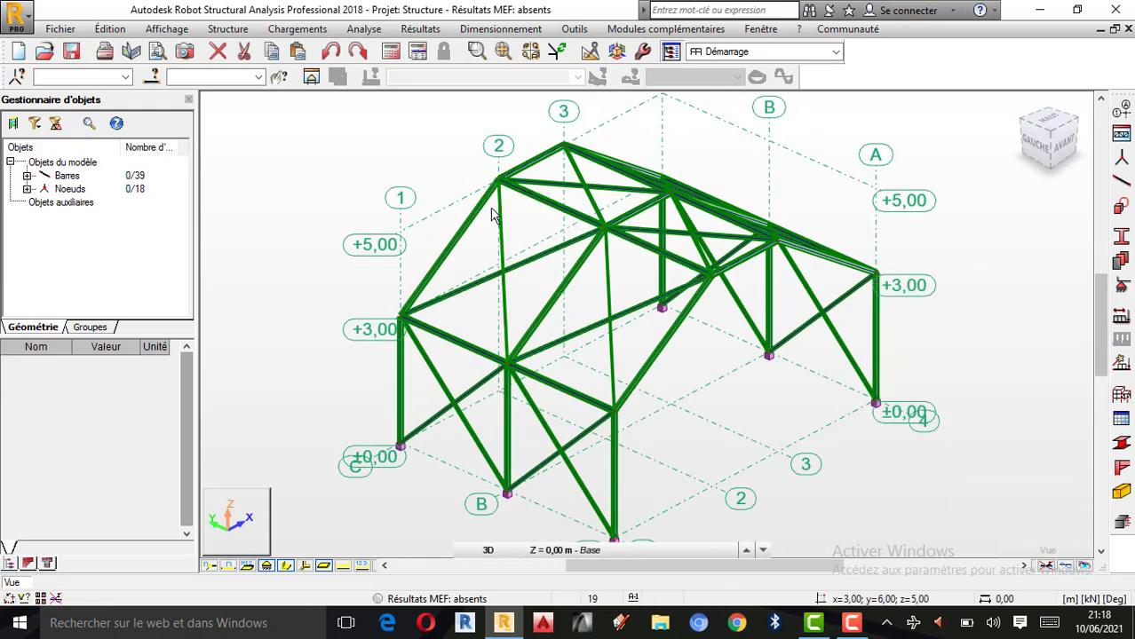
- Colour the bars by section by enabling the display attribute "Profilés - légende par couleurs"
left_click(110, 28)
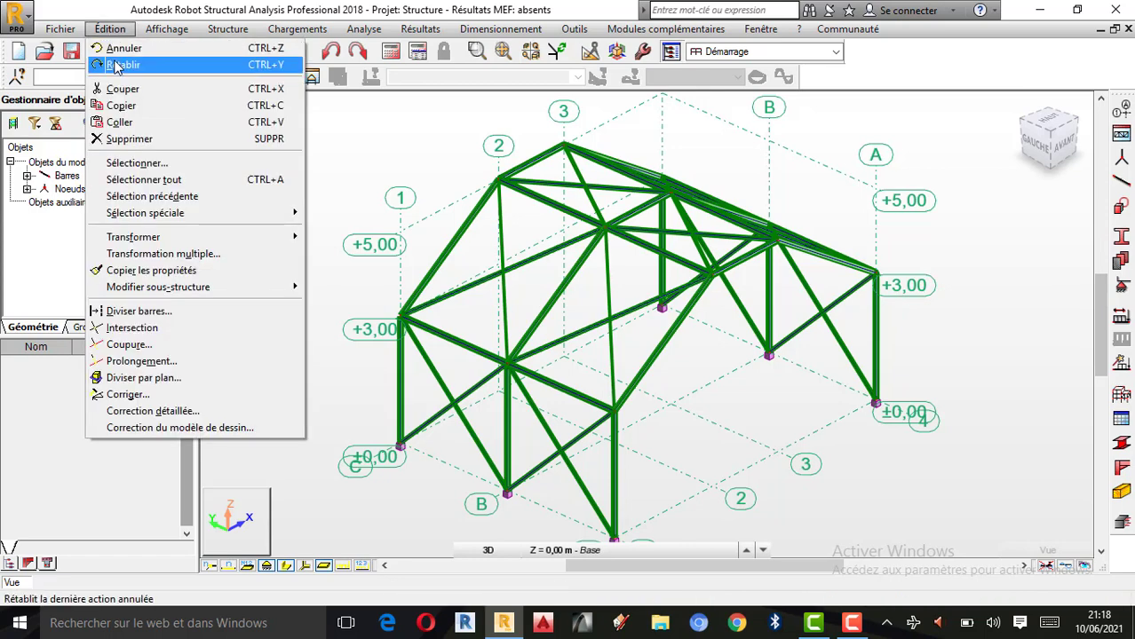
mouse_move(166, 29)
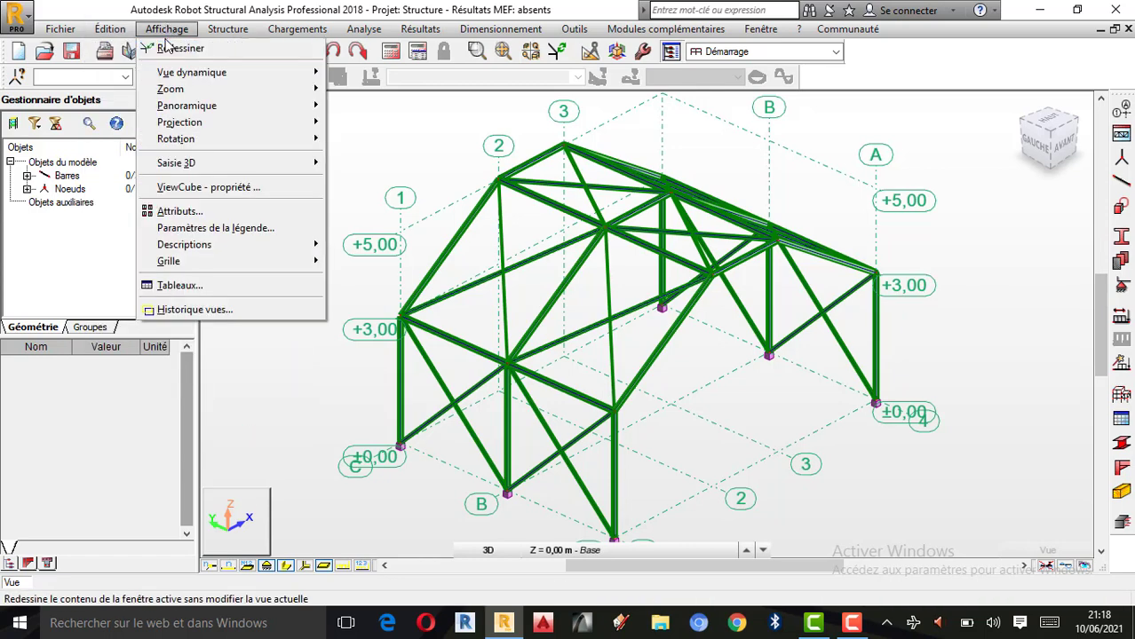
left_click(178, 211)
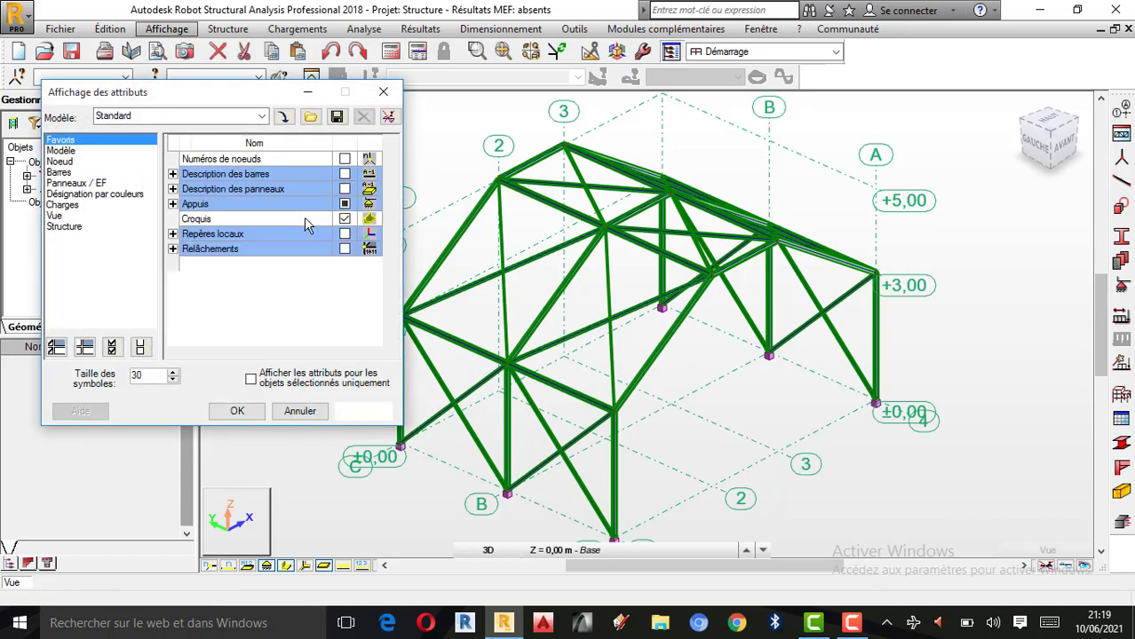
left_click(124, 194)
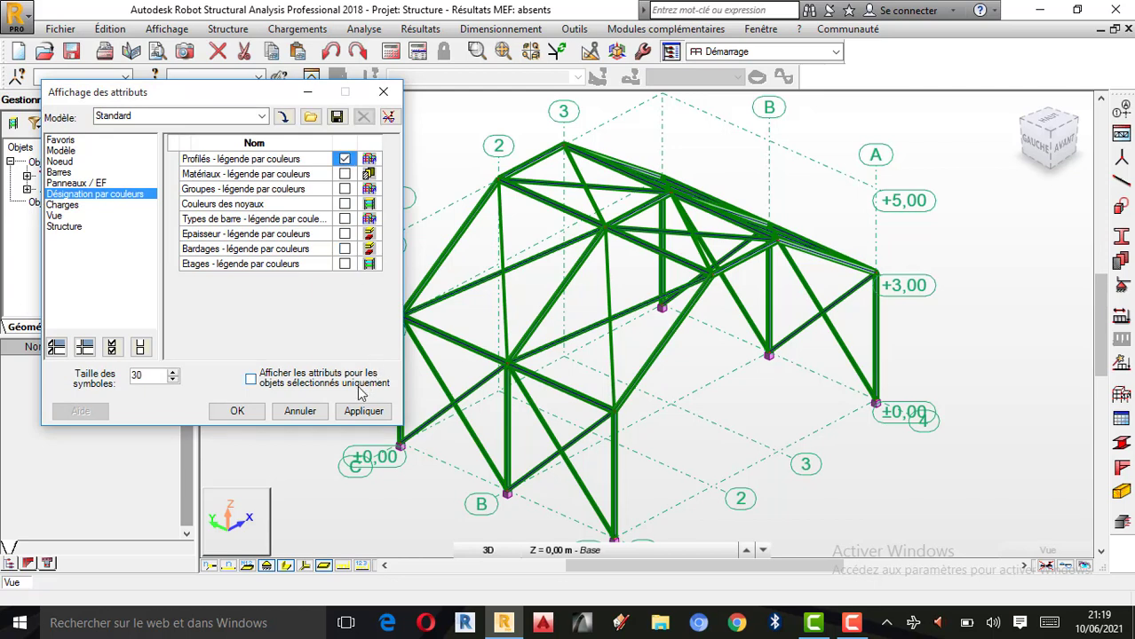
left_click(364, 413)
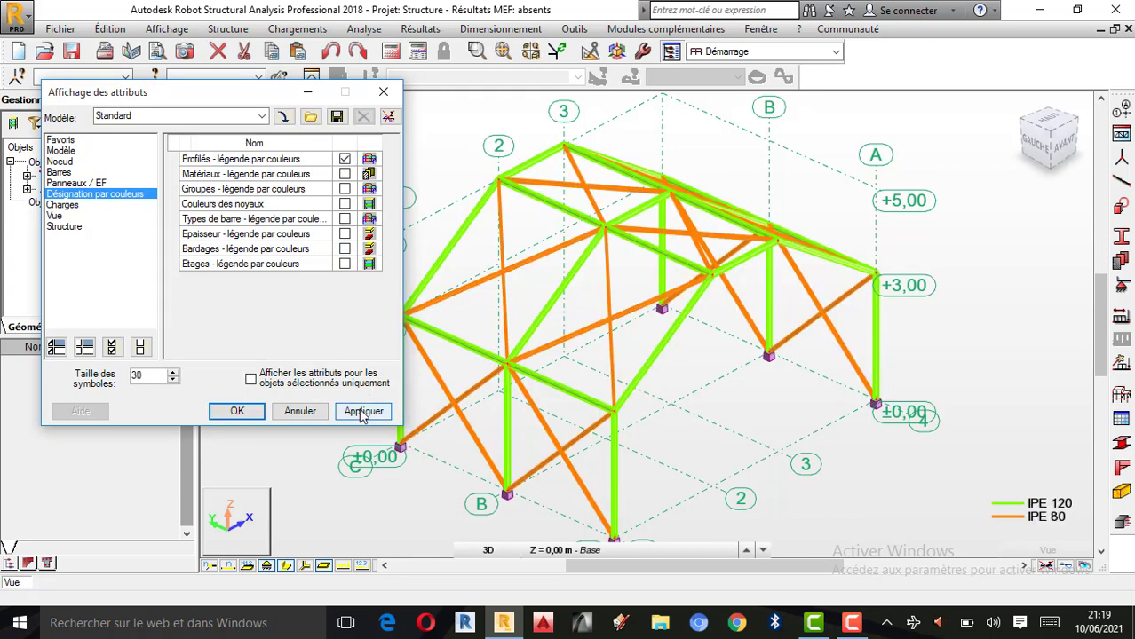
left_click(384, 92)
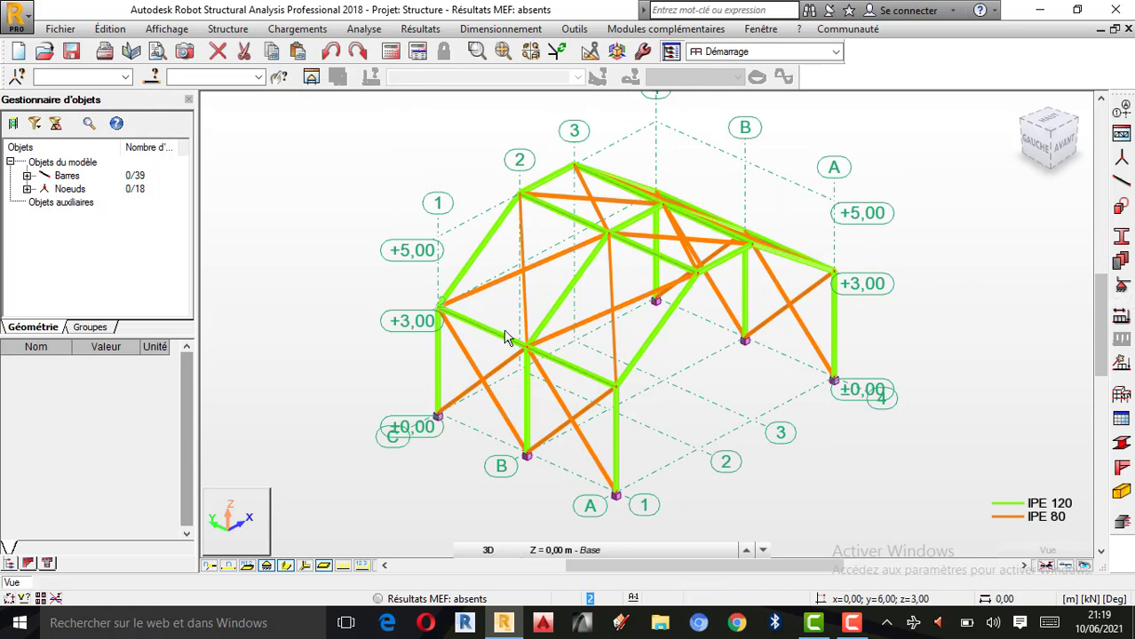
- Start defining a rectangular cladding (Bardages) and show the bars as simple lines without their section shapes
left_click(228, 29)
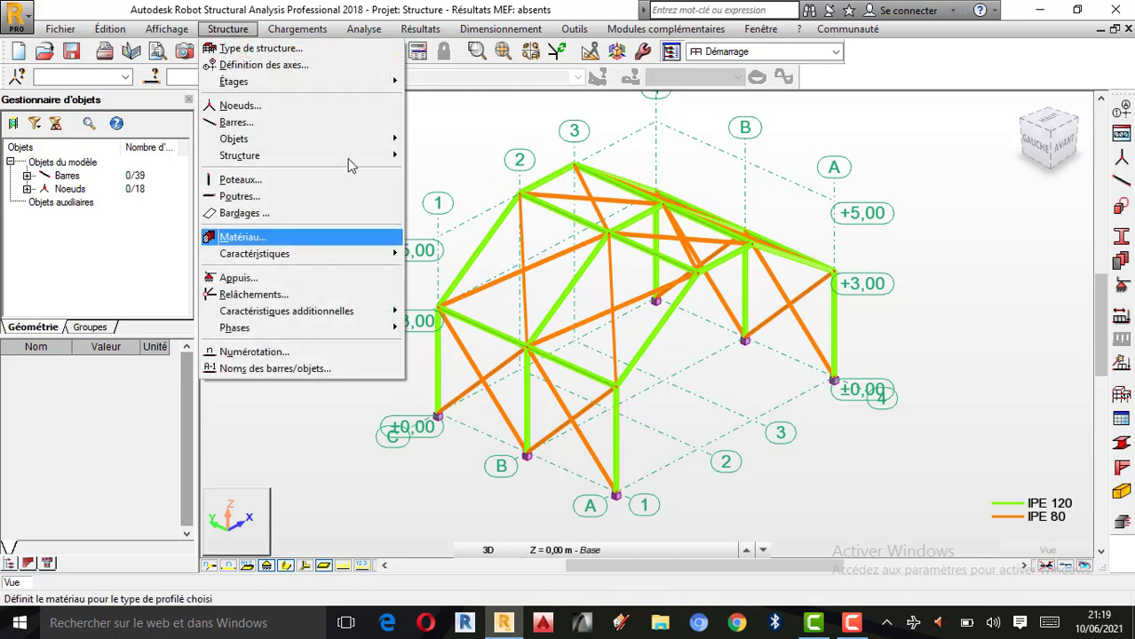
left_click(263, 214)
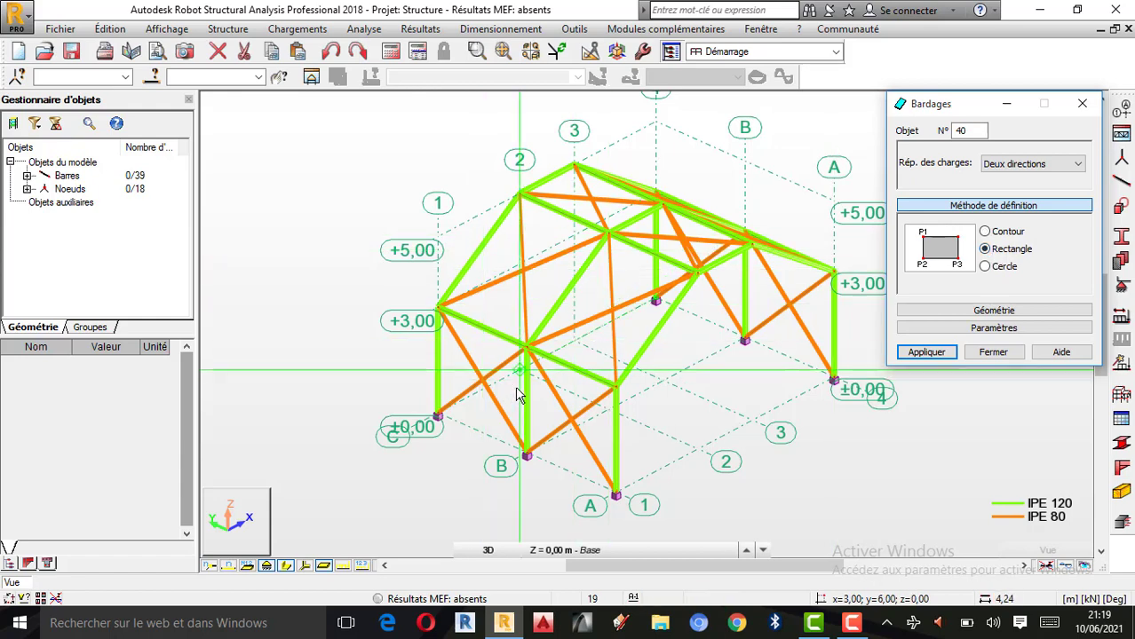
scroll(519, 394, "up", 2)
right_click(405, 223)
left_click(235, 288)
left_click_drag(570, 330, 530, 357)
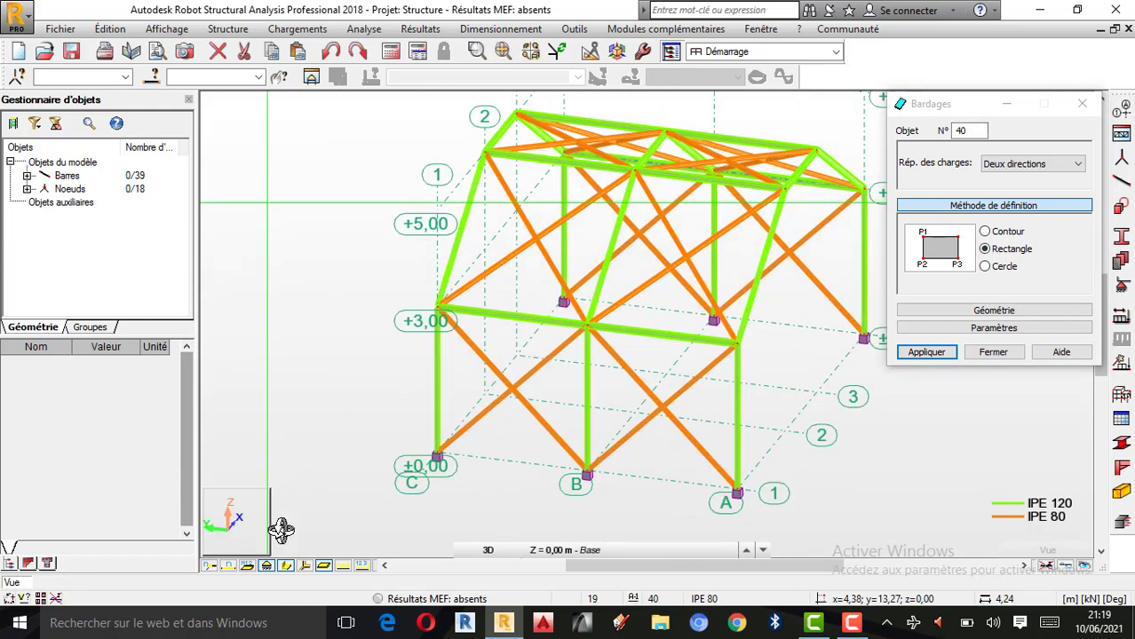
left_click(288, 566)
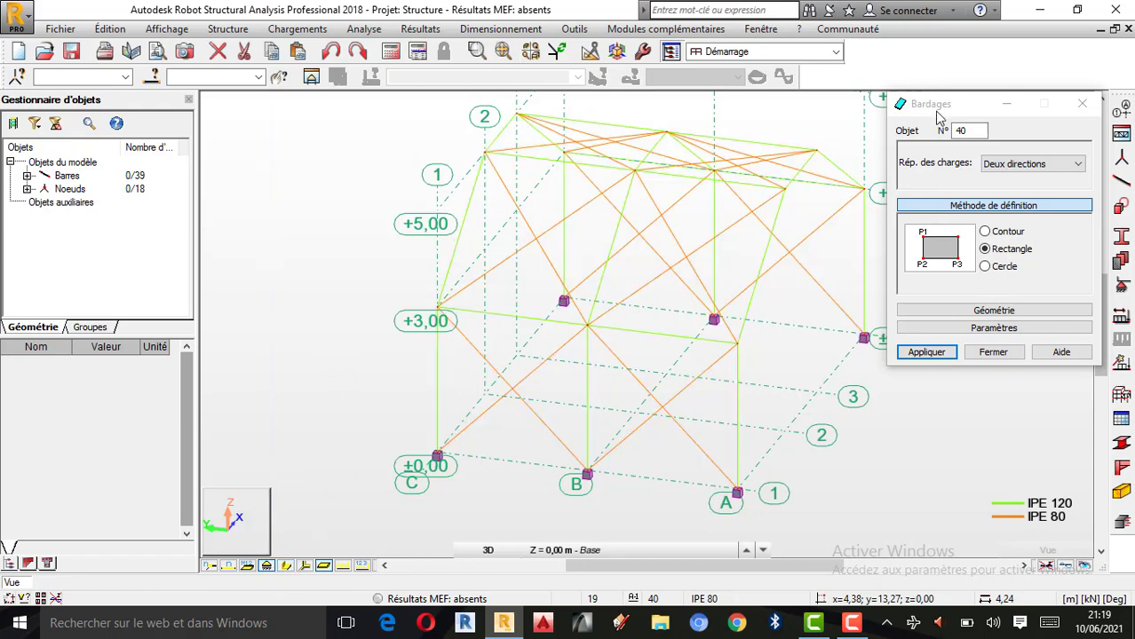
scroll(506, 334, "up", 3)
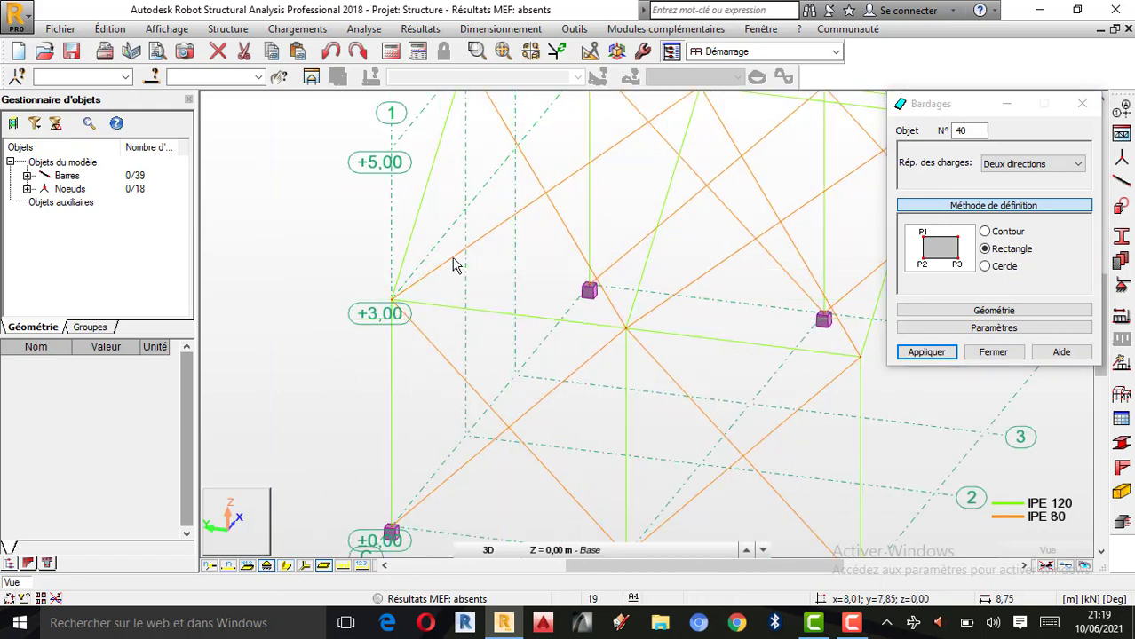
scroll(453, 265, "down", 1)
left_click(599, 318)
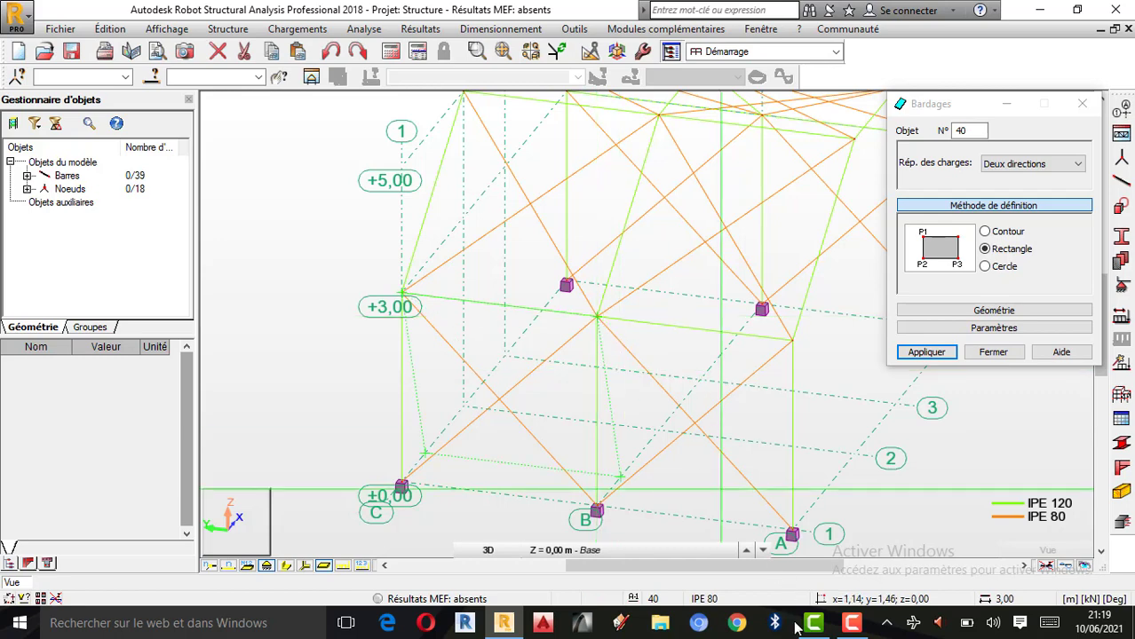
left_click(860, 626)
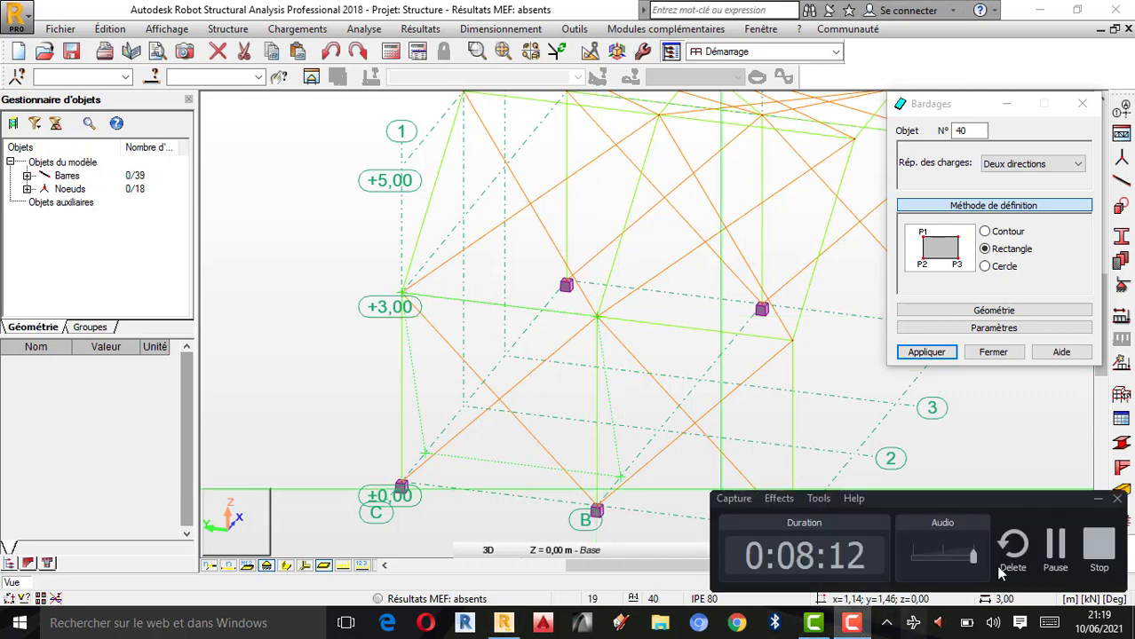
left_click(1057, 547)
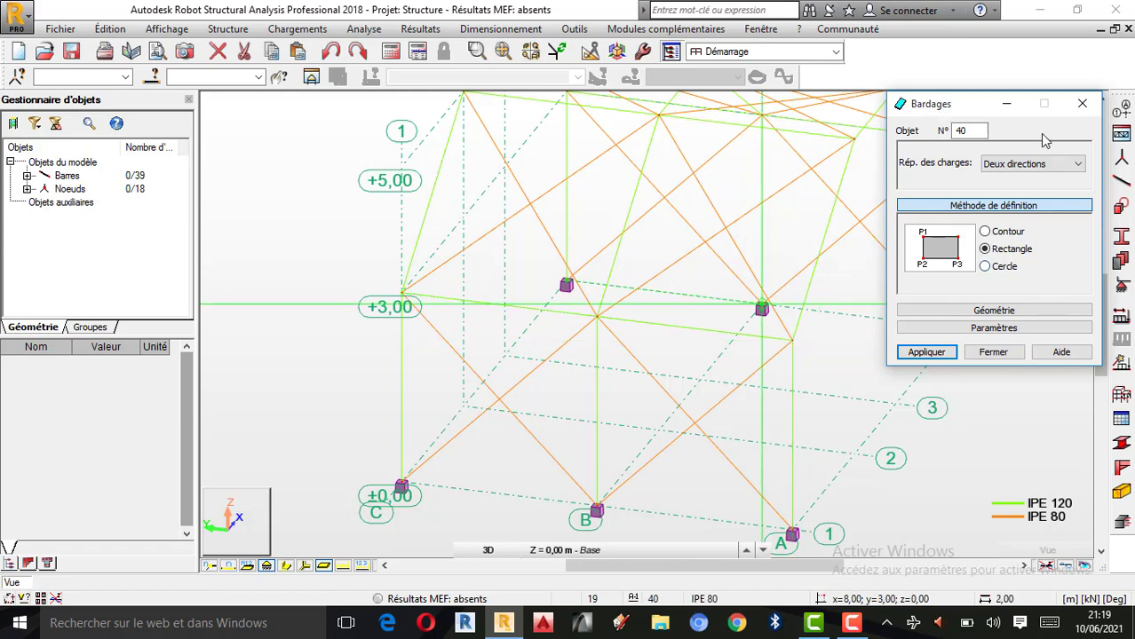
key("Escape")
- Add two claddings with the Rectangle method on the axis 1 wall, one between C and B and one between B and A, from base to +3,00
left_click(228, 29)
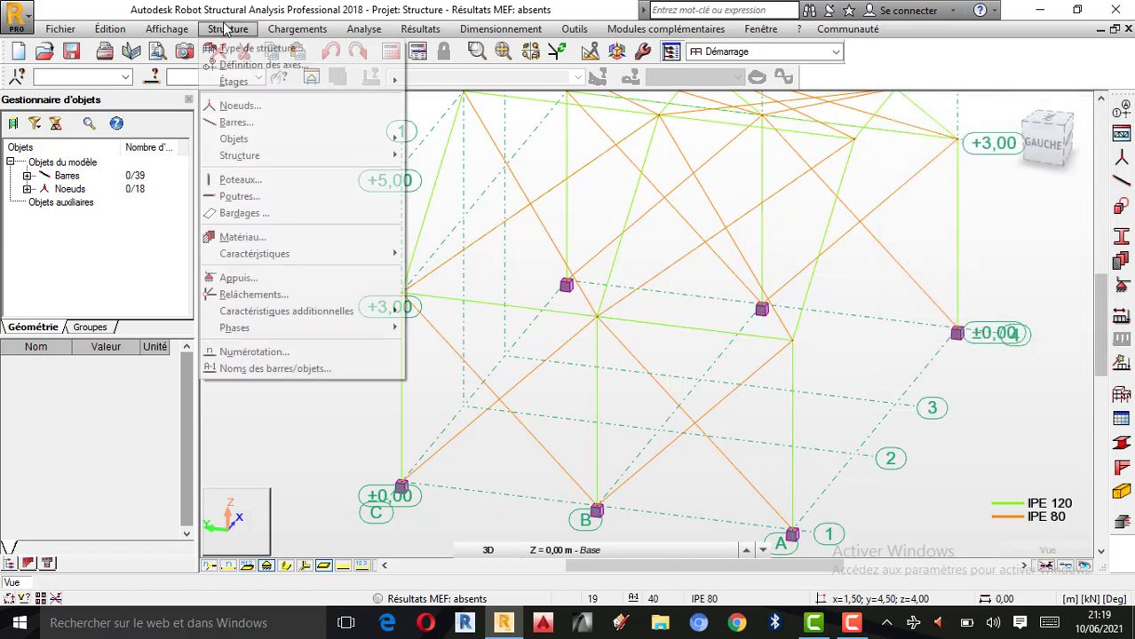
left_click(258, 216)
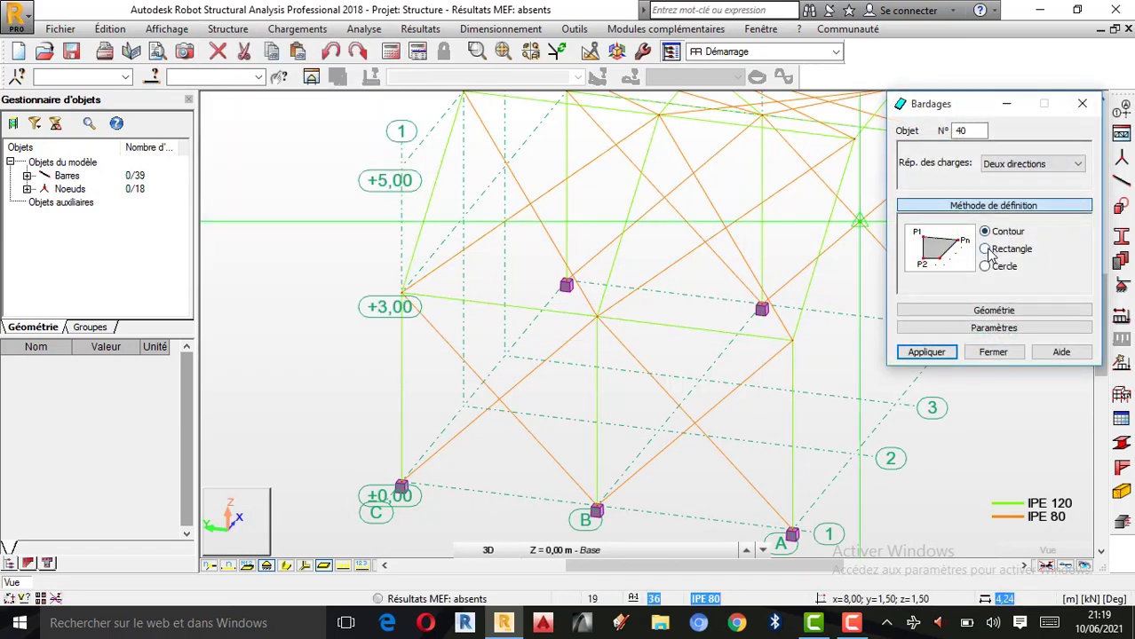
left_click(990, 251)
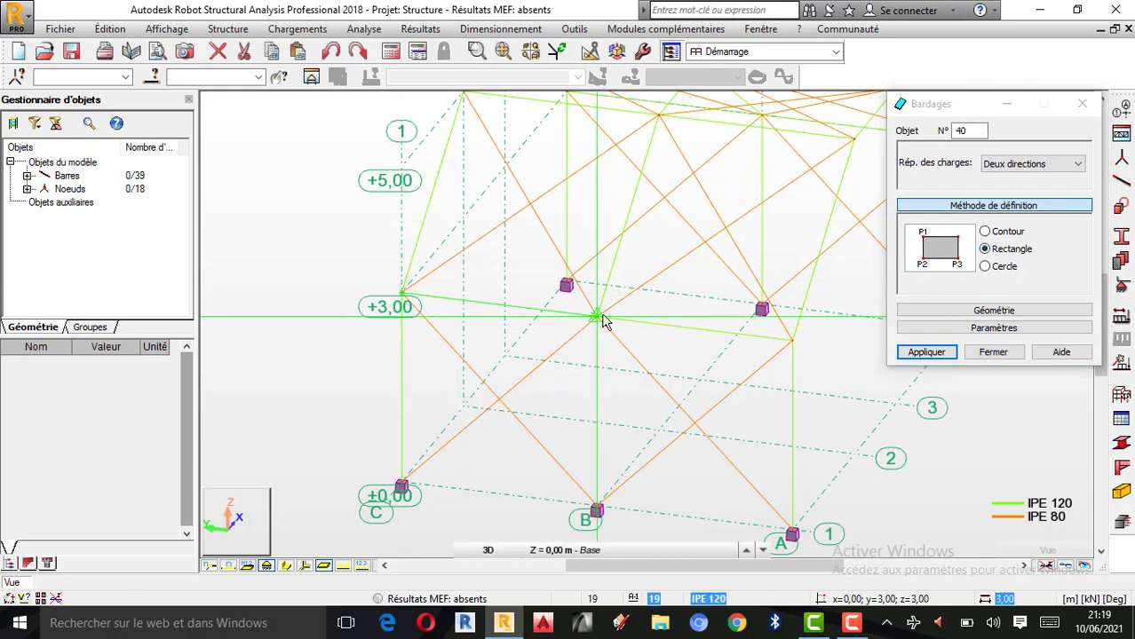
left_click(600, 509)
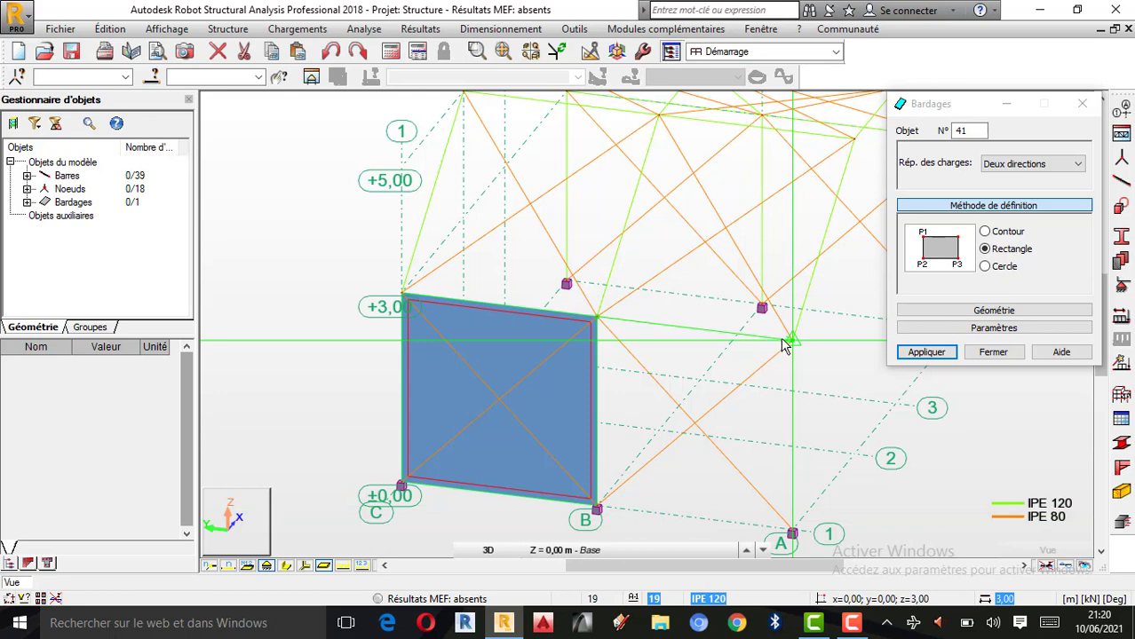
left_click(792, 527)
scroll(658, 521, "down", 6)
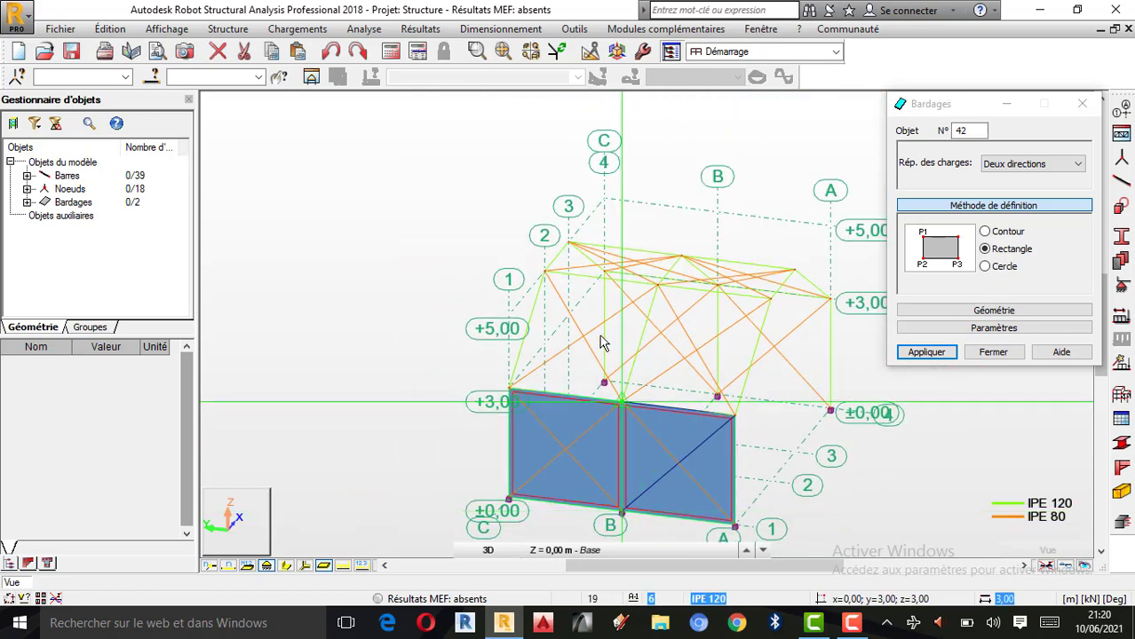
- Add two rectangular claddings on the roof slope between axis 1 at +3,00 and axis 2 at +5,00, bays C–B and B–A
scroll(603, 335, "up", 5)
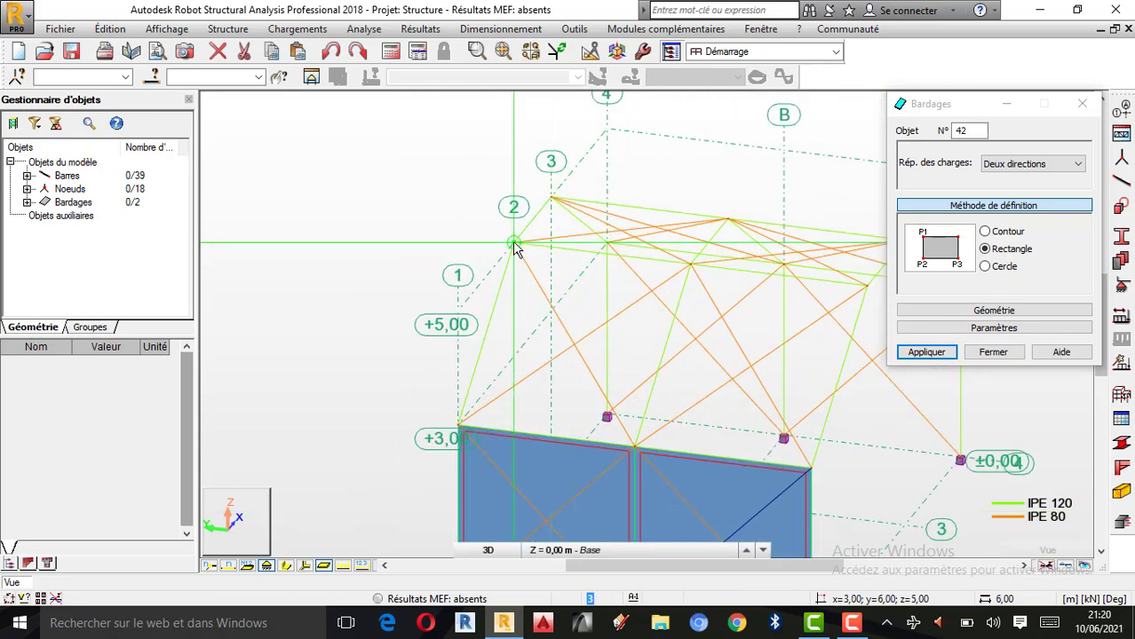
left_click(638, 451)
left_click(691, 267)
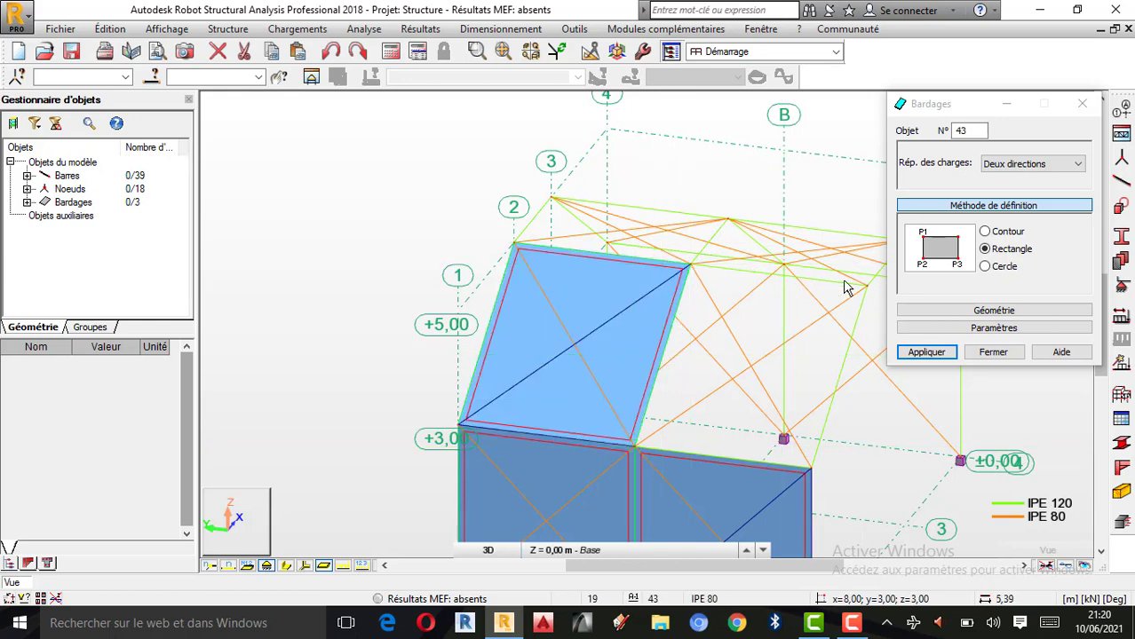
left_click(810, 467)
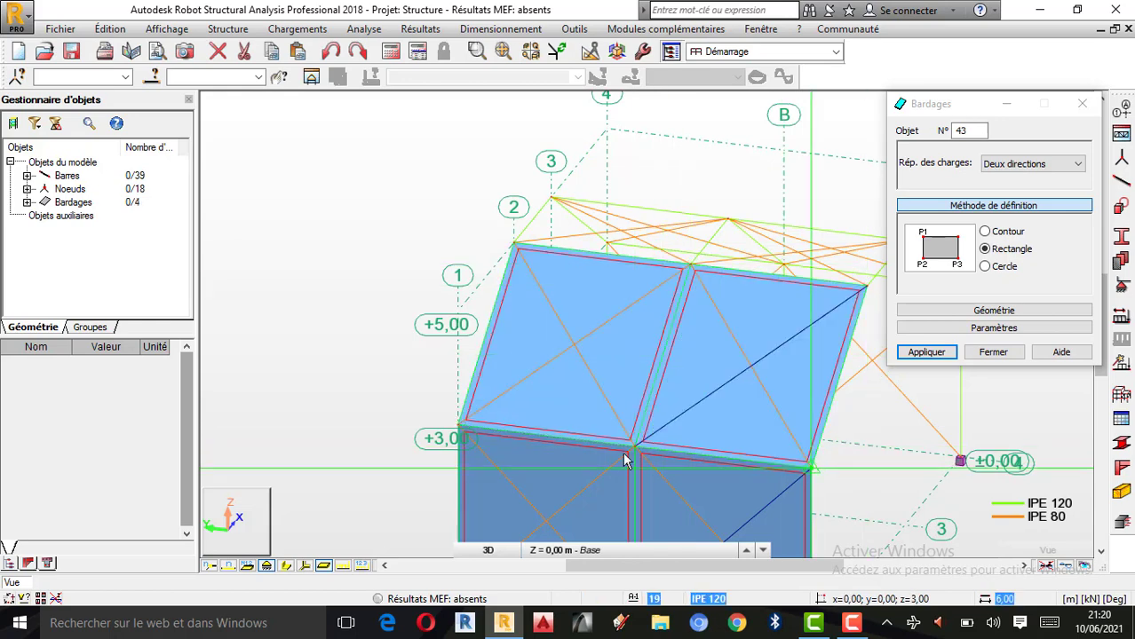
- Add two rectangular claddings on the roof slope between axis 3 at +5,00 and axis 4 at +3,00, bays A–B and B–C
scroll(371, 405, "down", 5)
right_click(703, 196)
left_click(680, 266)
left_click_drag(684, 284, 641, 378)
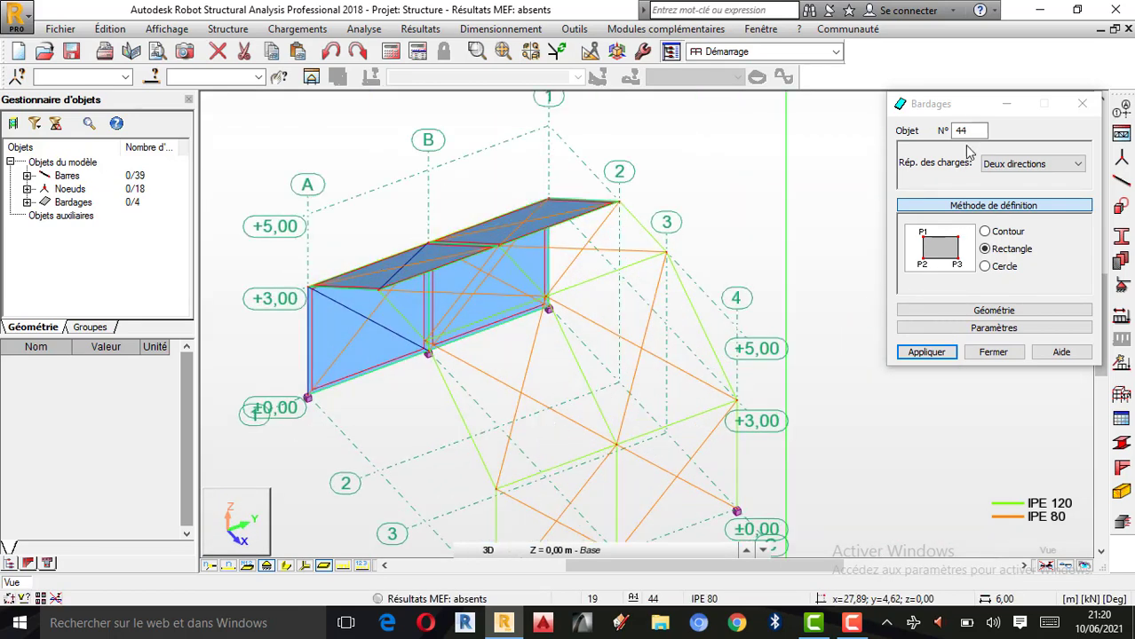
scroll(427, 351, "up", 3)
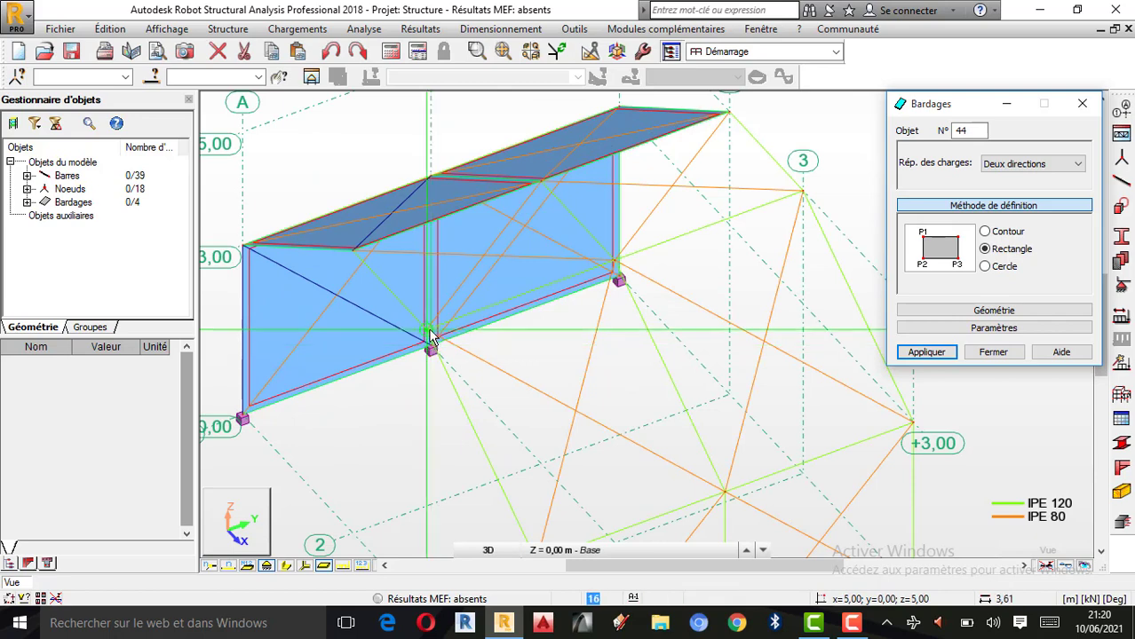
left_click(429, 336)
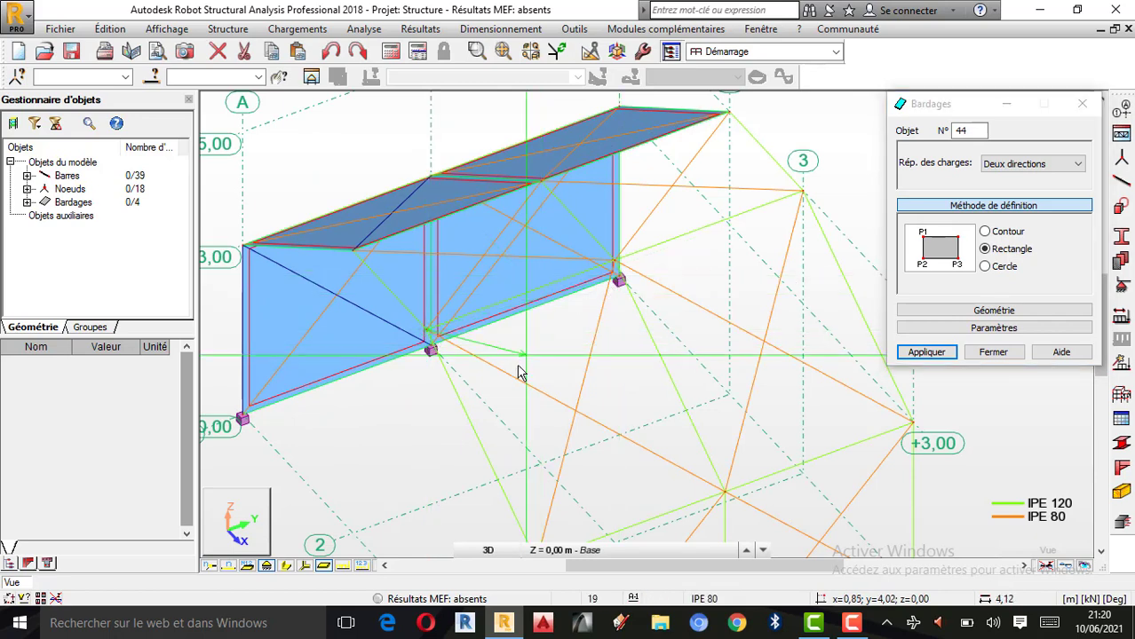
left_click(852, 623)
left_click(1055, 546)
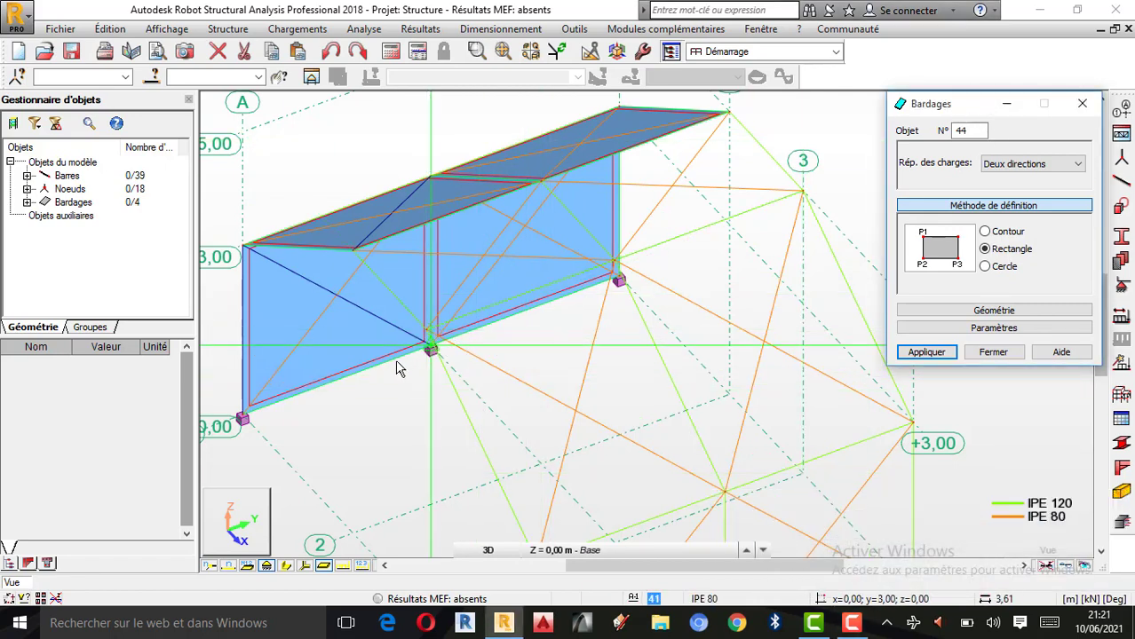
left_click(427, 335)
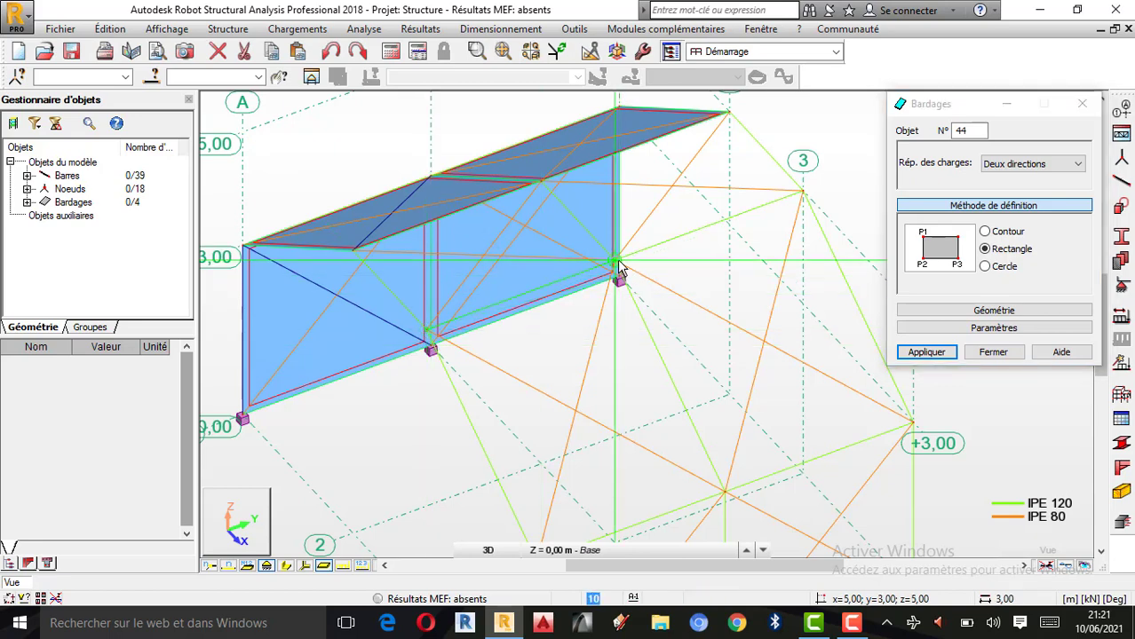
left_click(724, 493)
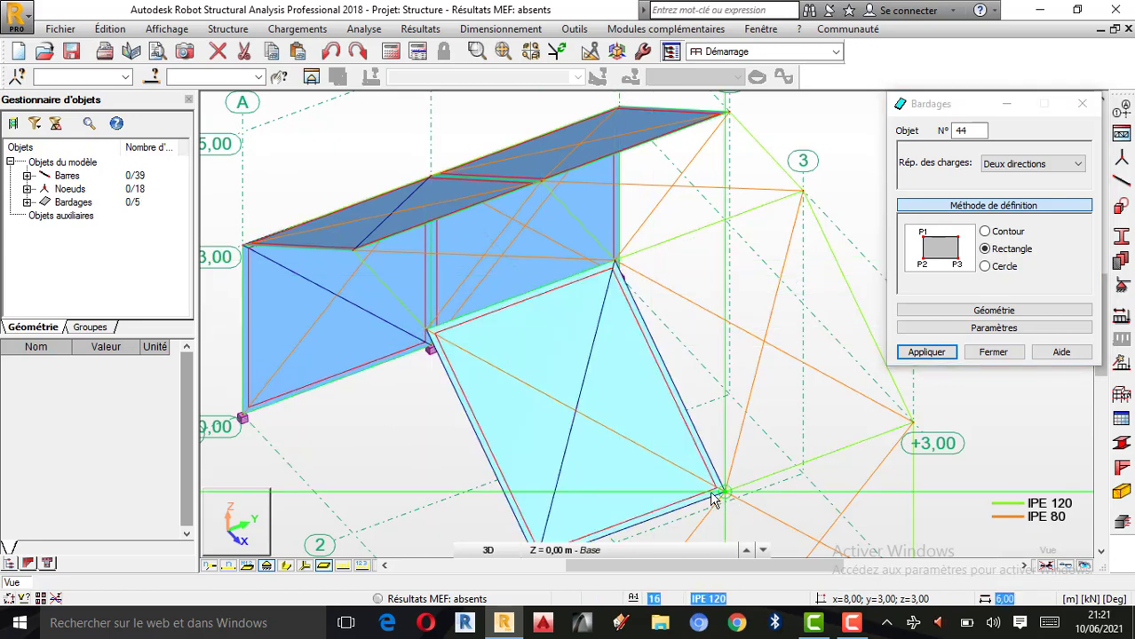
scroll(542, 311, "down", 3)
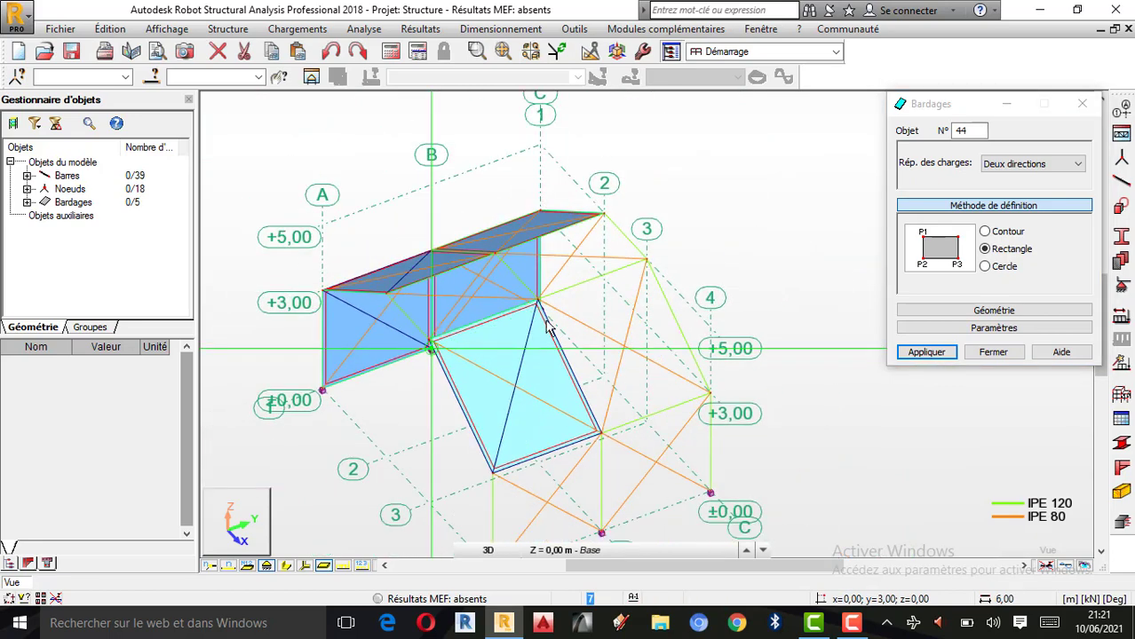
left_click(649, 263)
left_click(710, 393)
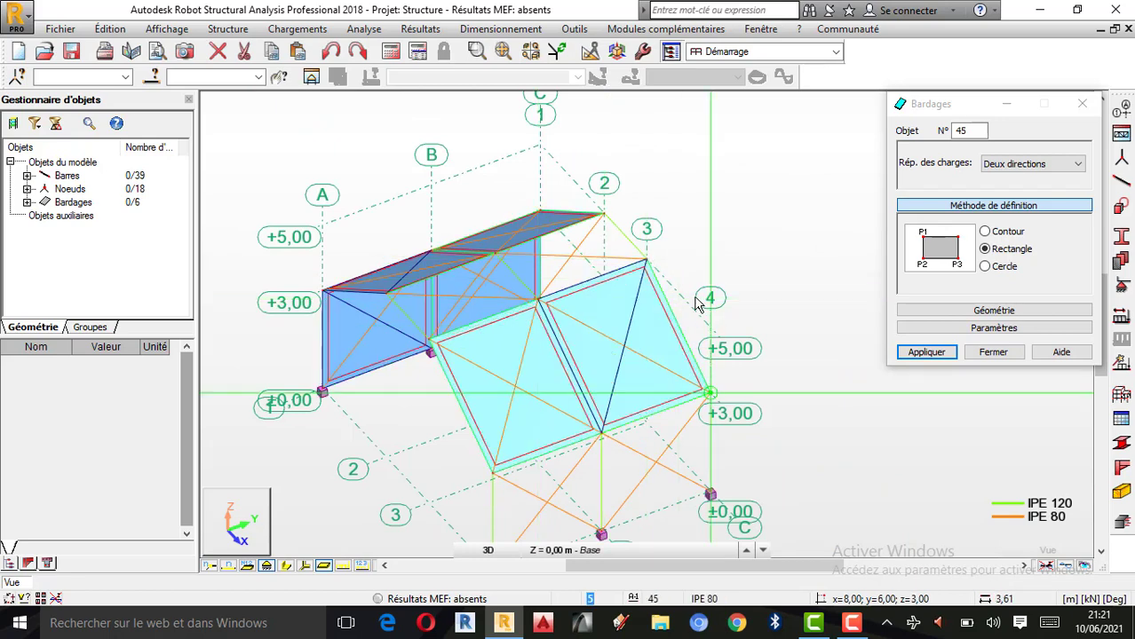
- Add two rectangular claddings on the axis 4 wall from +3,00 down to the base, bays A–B and B–C
scroll(696, 298, "down", 2)
scroll(546, 428, "up", 2)
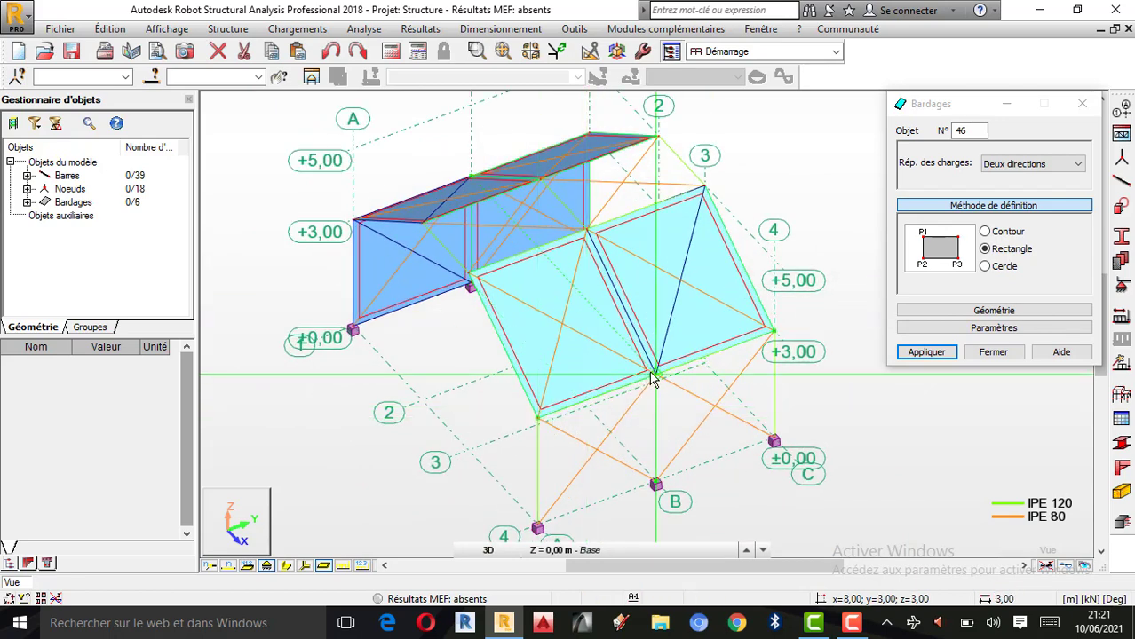
left_click(656, 486)
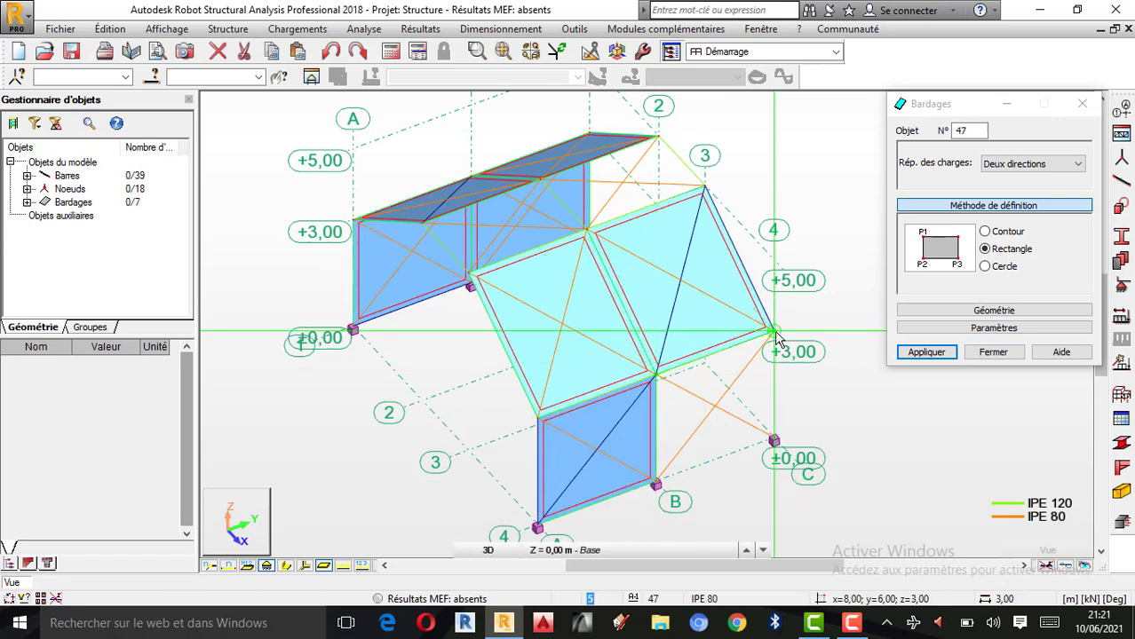
left_click(772, 438)
- Cover the flat roof strip between axes 2 and 3 at +5,00 with two rectangular claddings and finish cladding definition
right_click(723, 198)
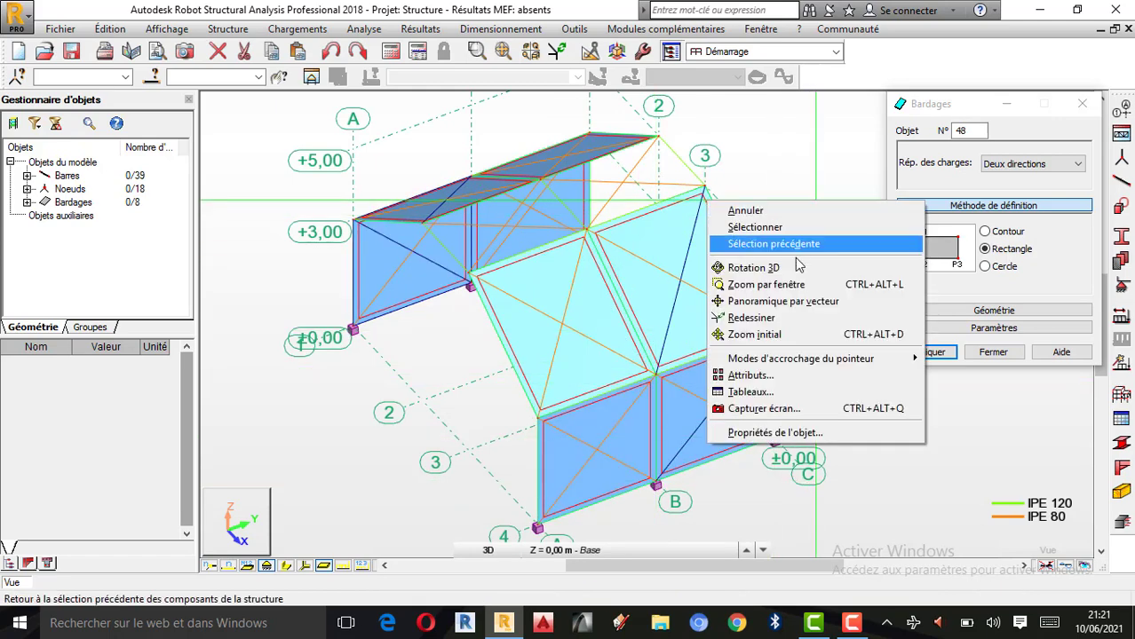
left_click(757, 266)
left_click_drag(757, 266, 741, 332)
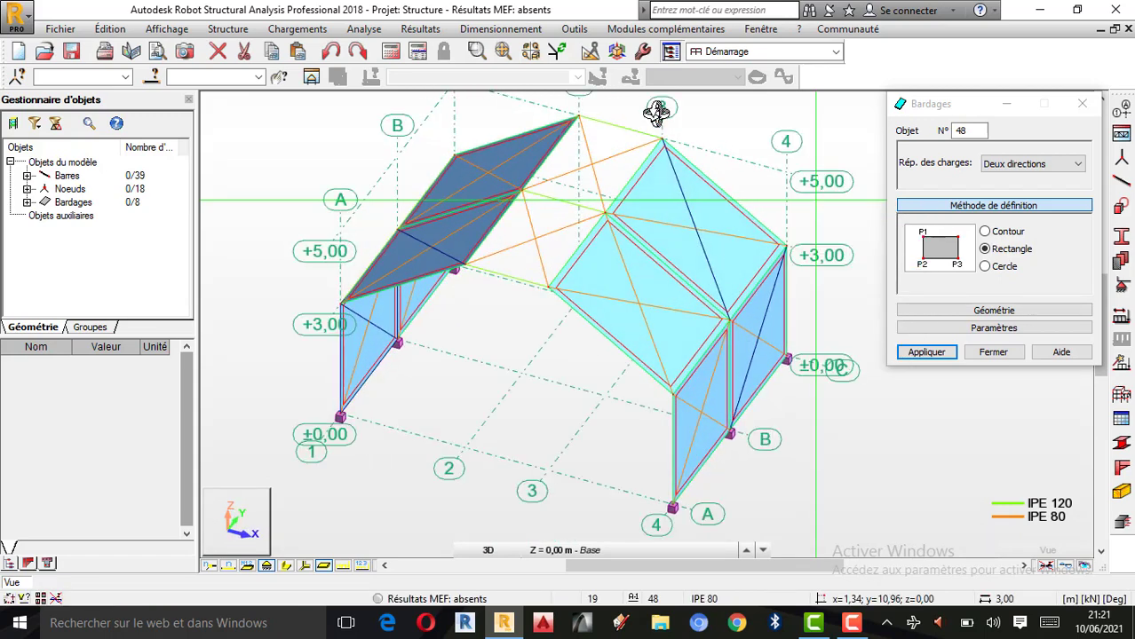
scroll(624, 98, "up", 2)
left_click(965, 107)
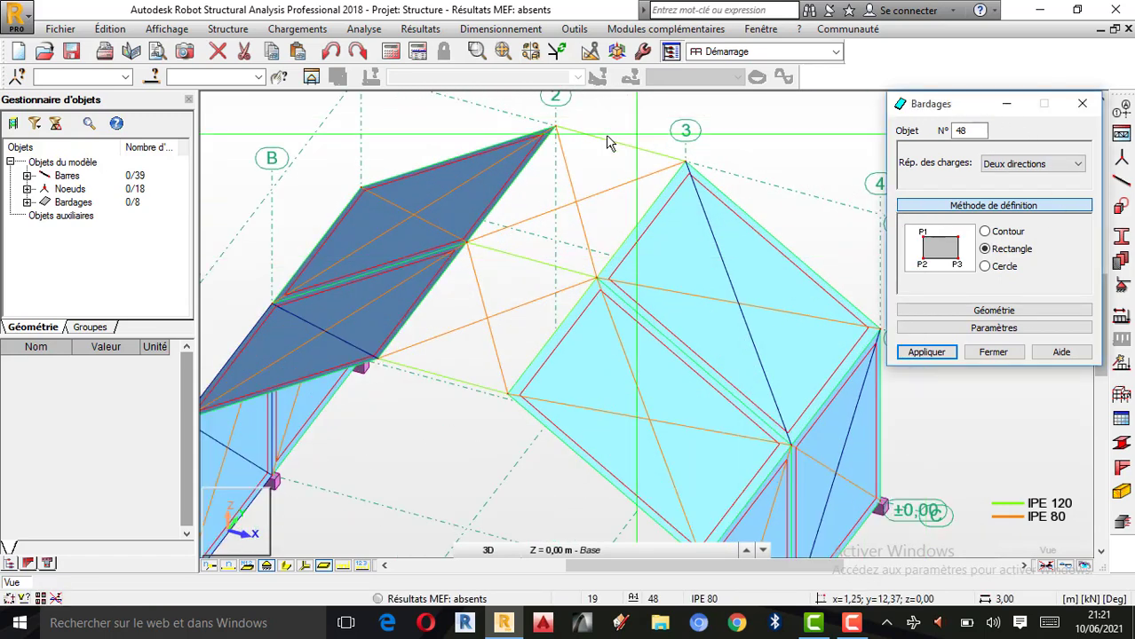
left_click(384, 367)
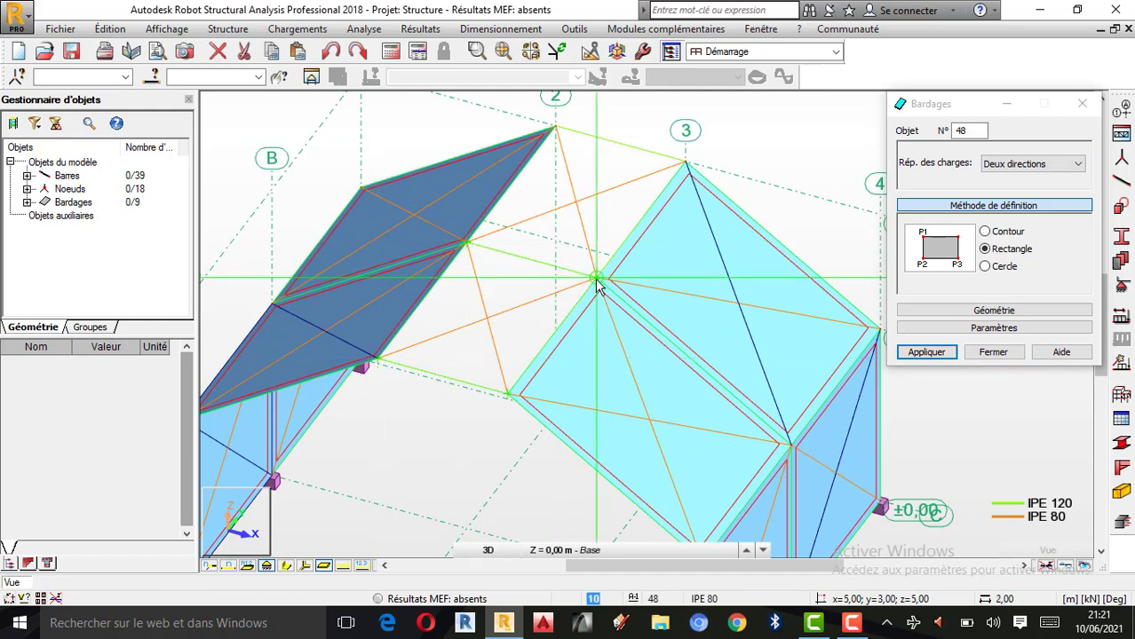
left_click(597, 282)
left_click(465, 242)
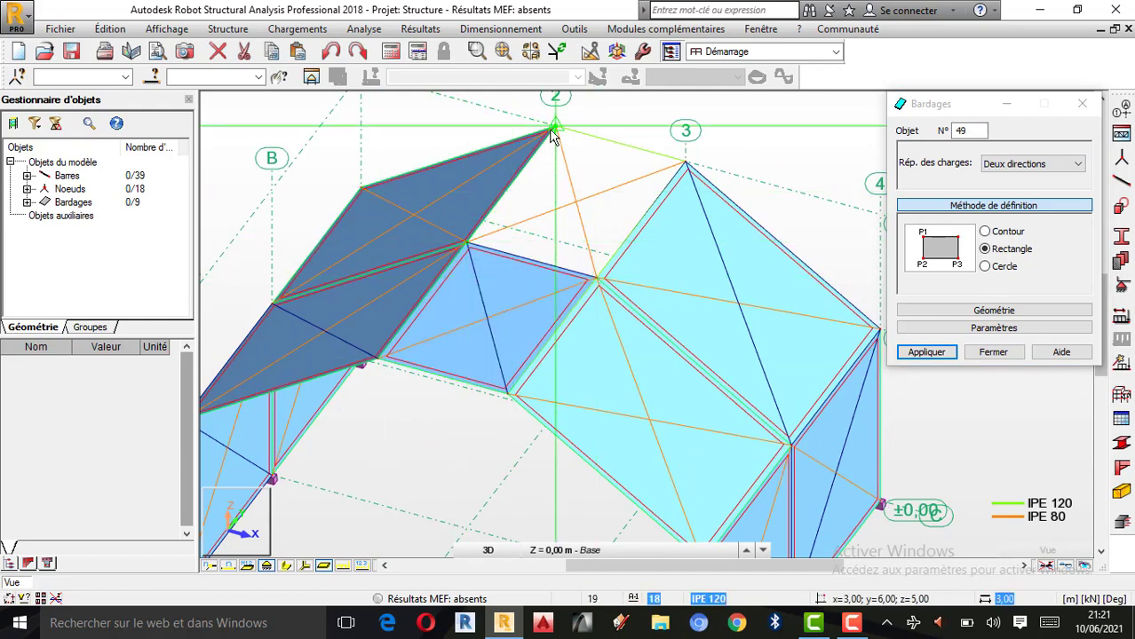
left_click(686, 164)
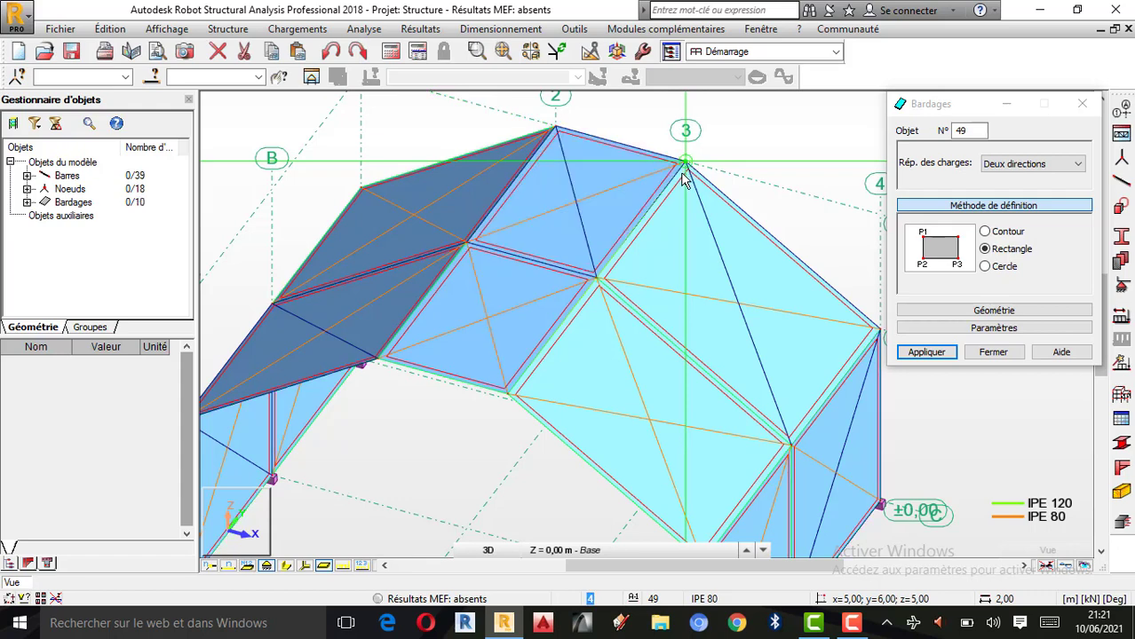
left_click(992, 351)
- Display the bars with their section shapes and examine the clad structure from other 3D viewpoints
scroll(997, 231, "down", 2)
right_click(885, 225)
left_click(924, 291)
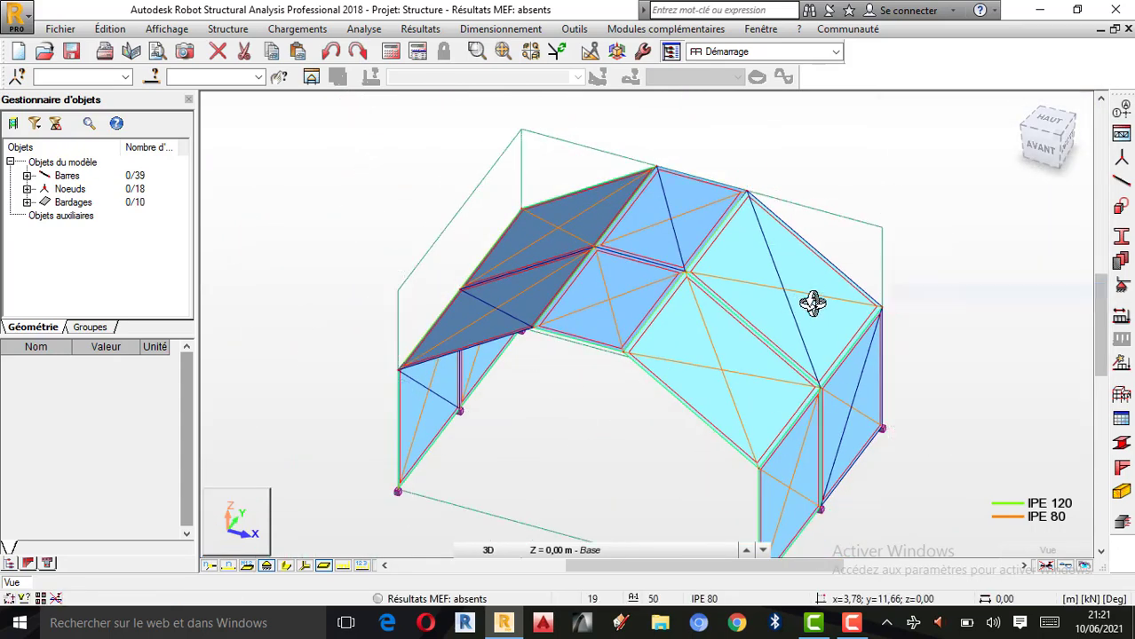
left_click_drag(811, 299, 668, 382)
right_click(960, 244)
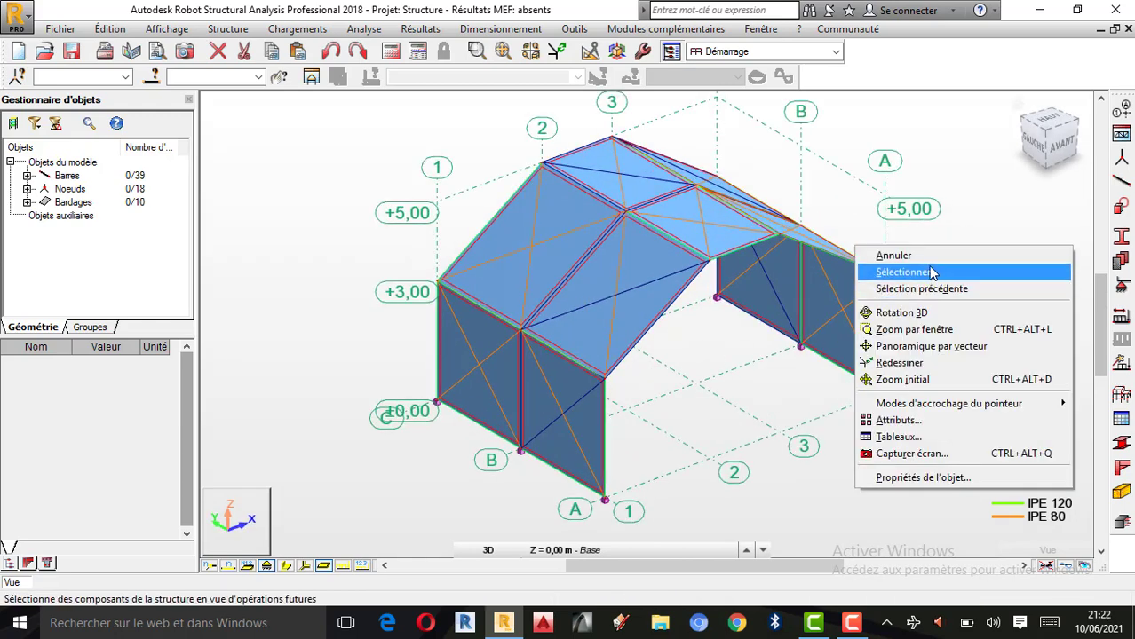
left_click(912, 269)
left_click(564, 409)
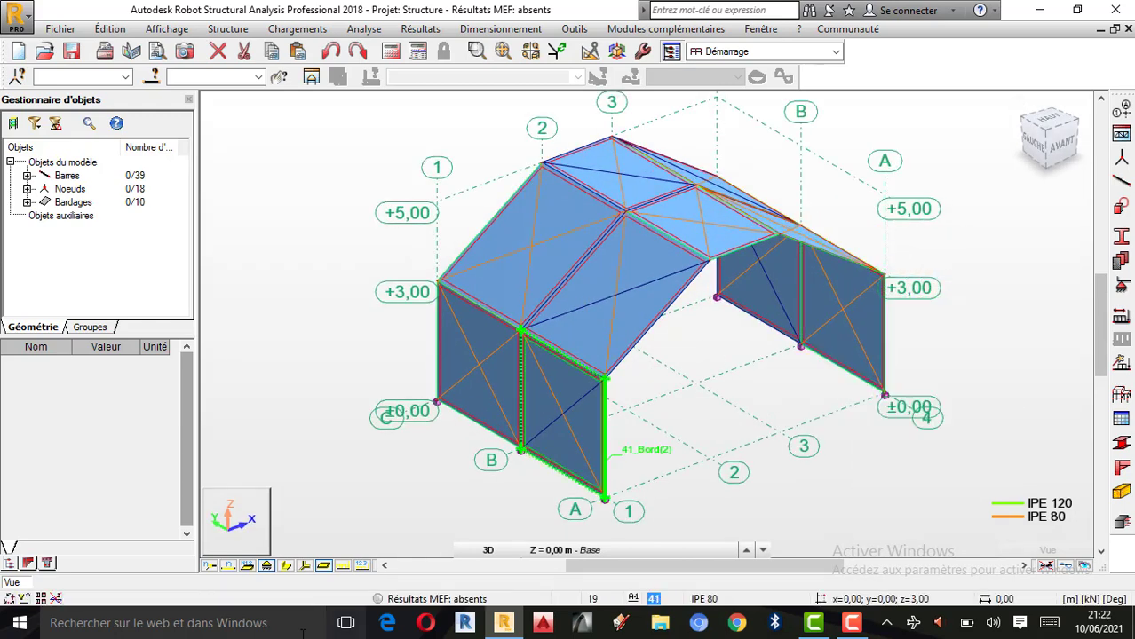
left_click(286, 567)
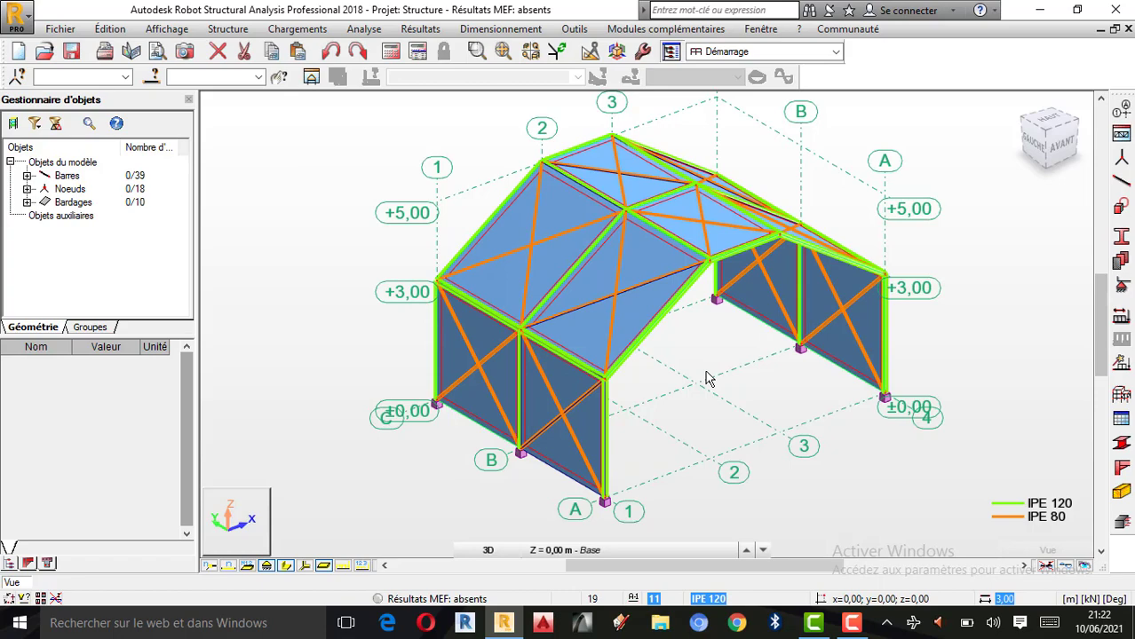
right_click(1012, 268)
left_click(950, 327)
left_click_drag(950, 332, 1034, 339)
right_click(981, 340)
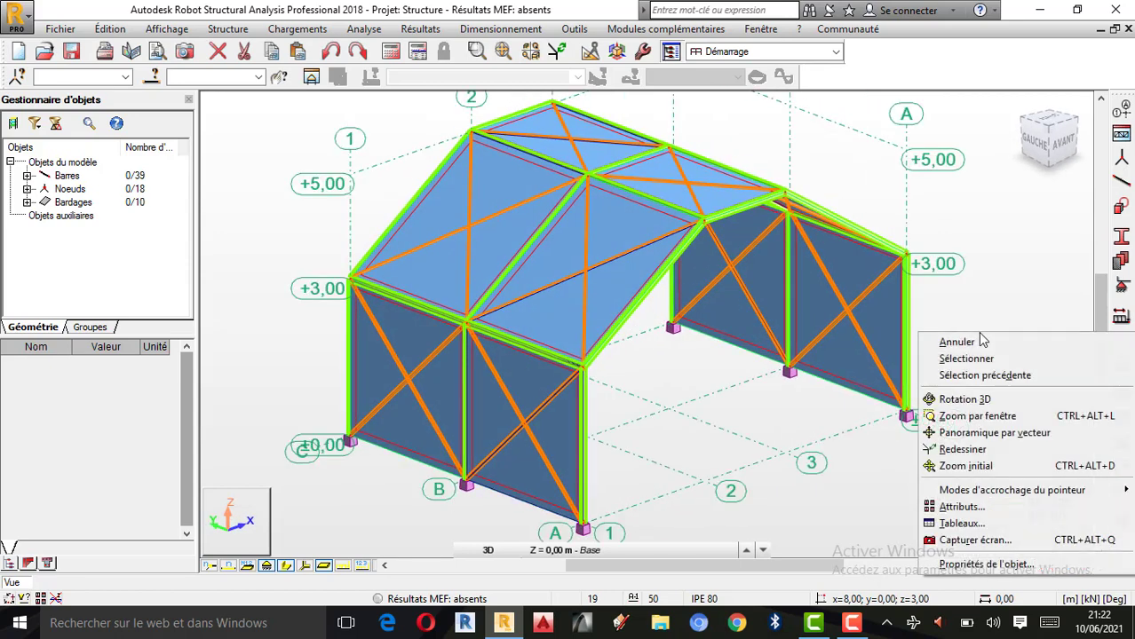
left_click(956, 342)
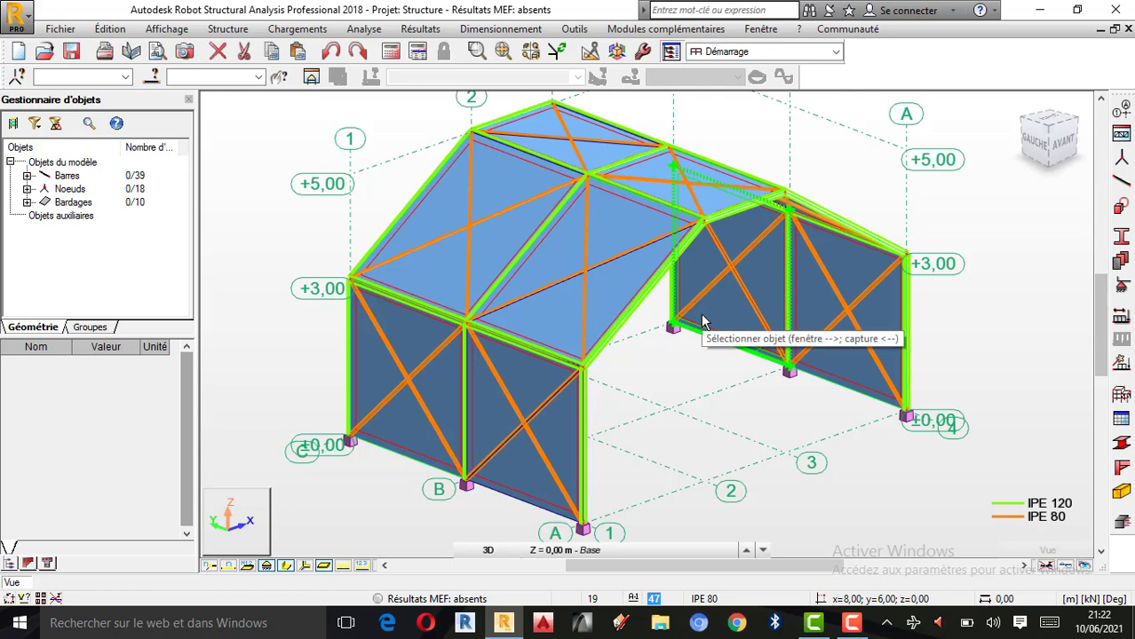
- Select the whole structure, split the crossing bars with the Intersection command, and clear the selection
key("ctrl+a")
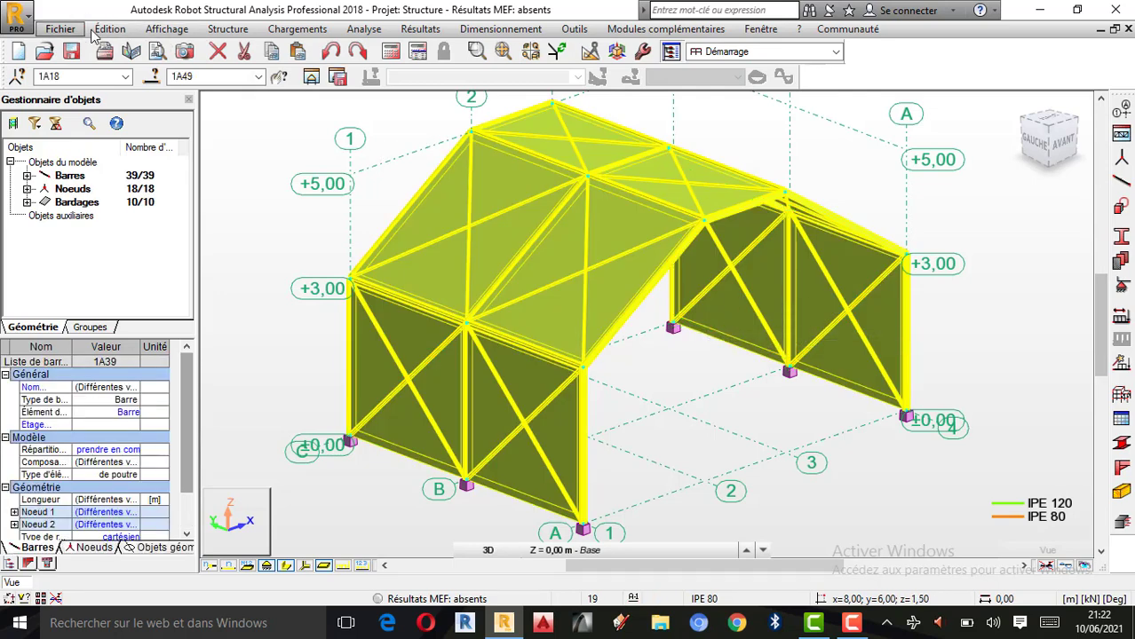
left_click(111, 29)
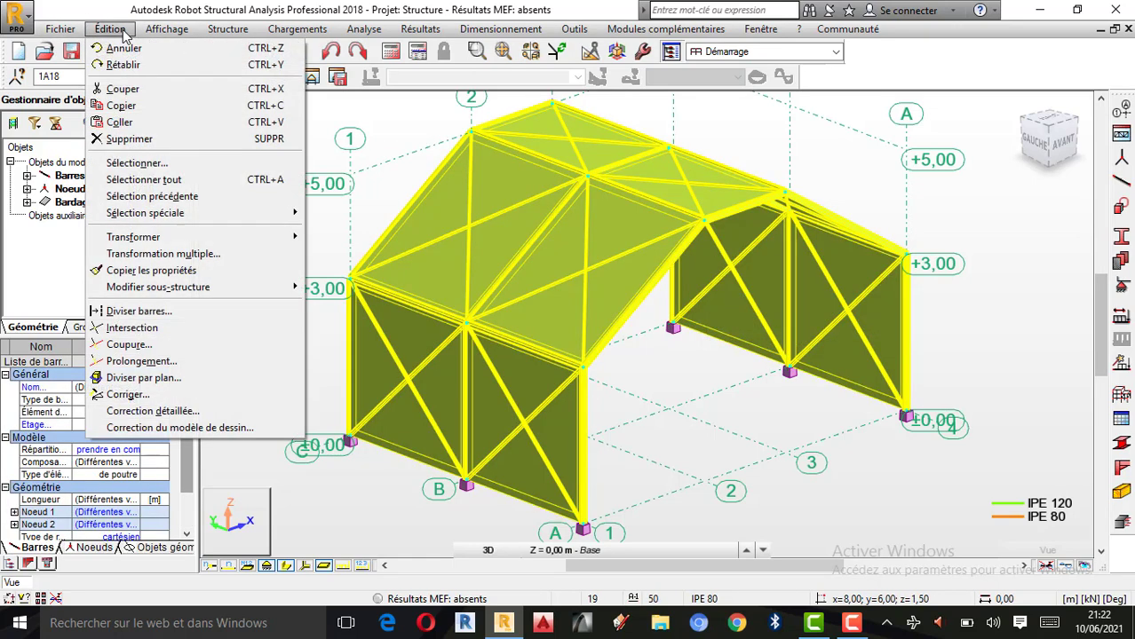
left_click(156, 330)
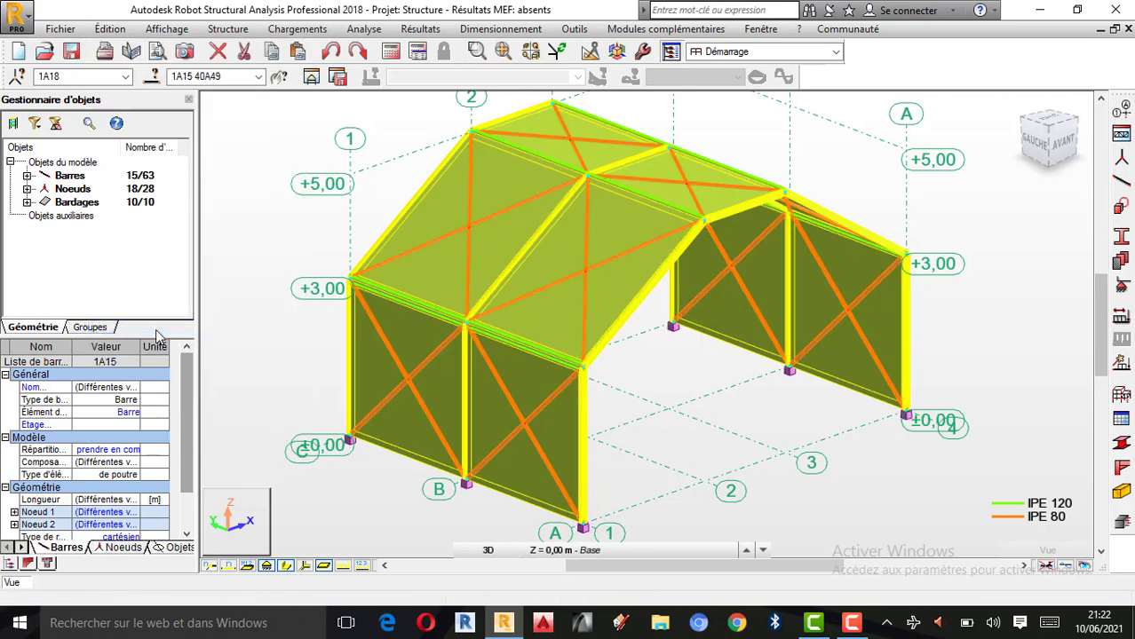
left_click(978, 247)
scroll(763, 285, "down", 1)
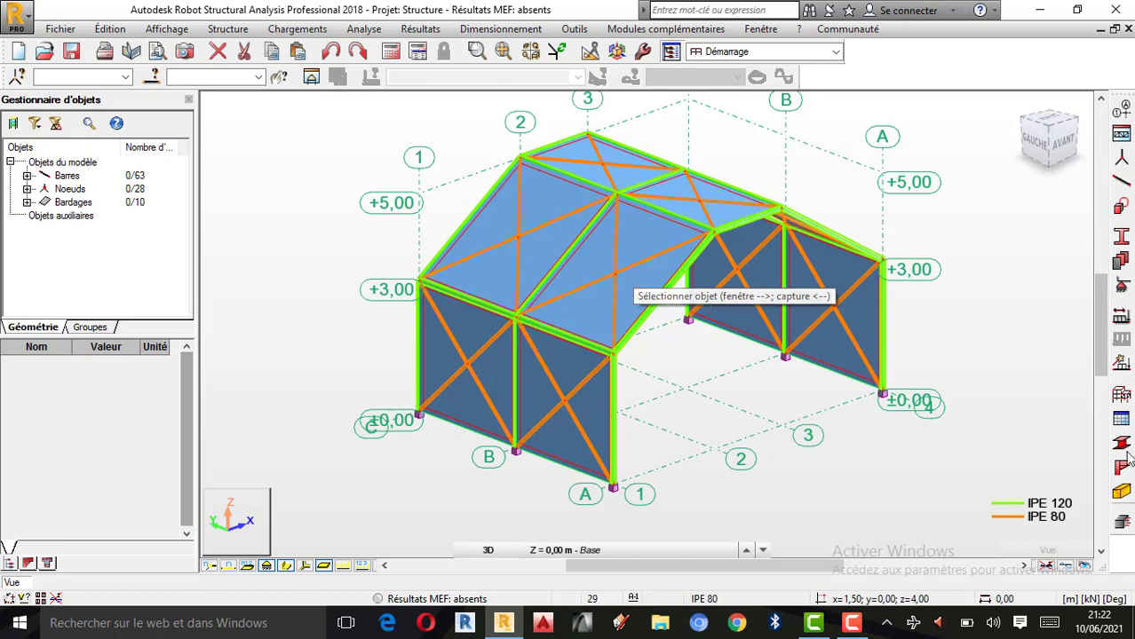
- Add load case 1 named G with nature "permanente" and sub-nature "poids propre"
left_click(1120, 318)
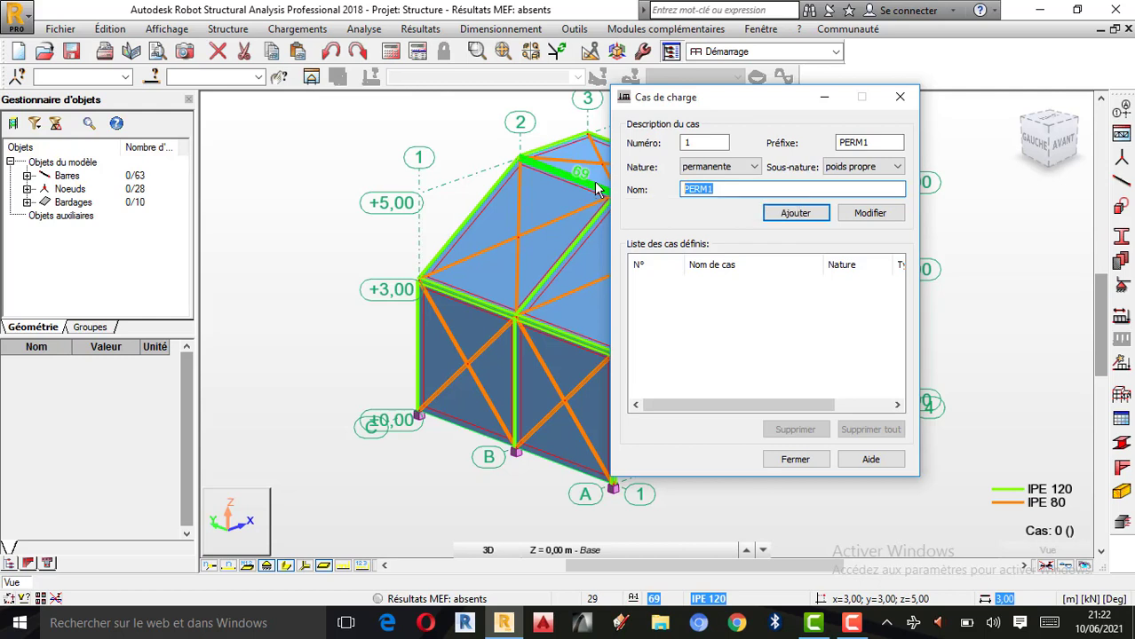
type("G")
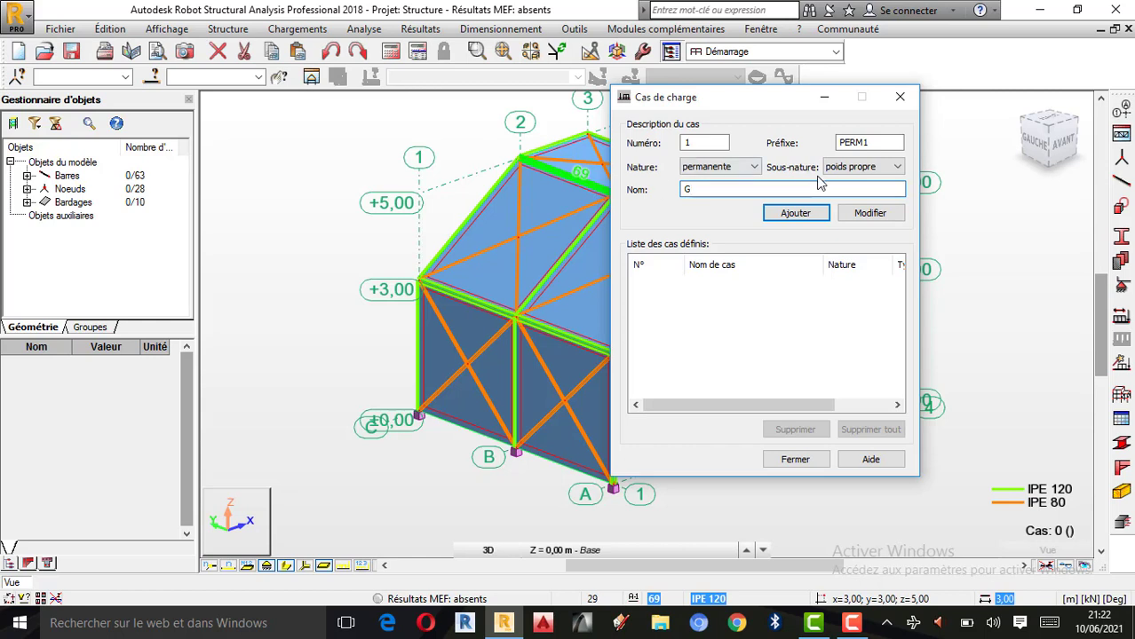
left_click(789, 213)
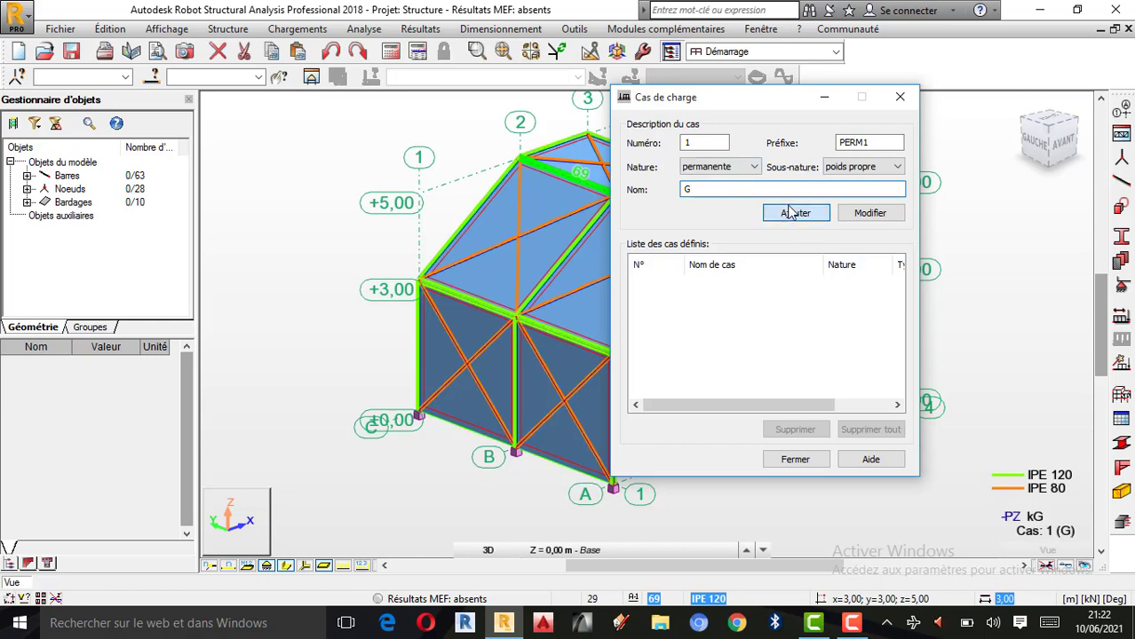
- Add load case 2 named Q with nature "d'exploitation"
left_click(715, 166)
left_click(706, 193)
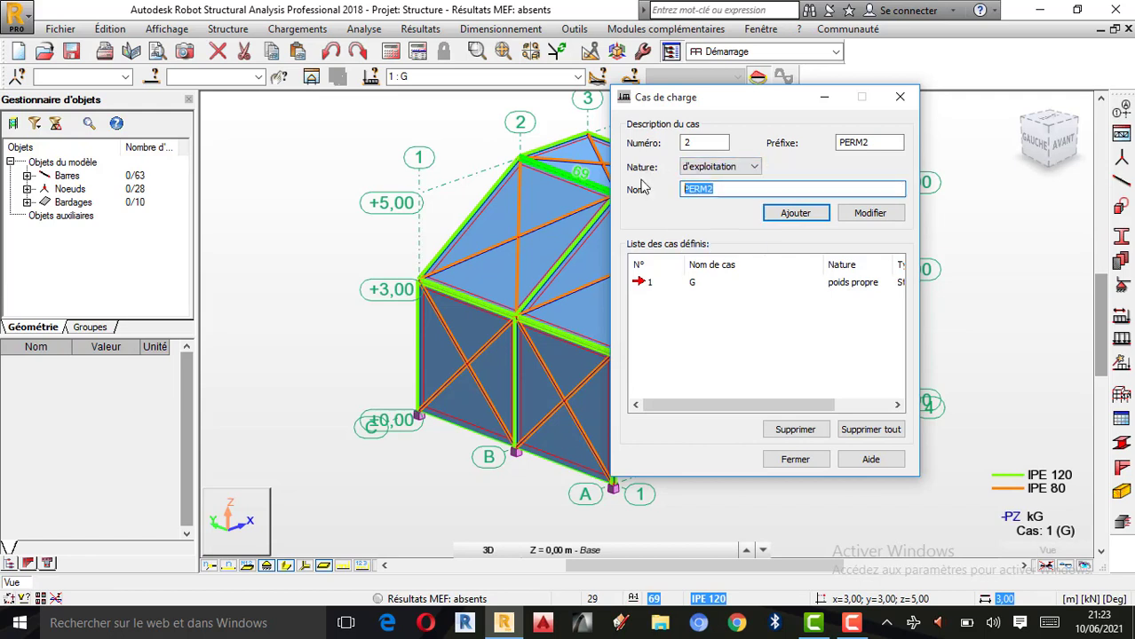
type("Q")
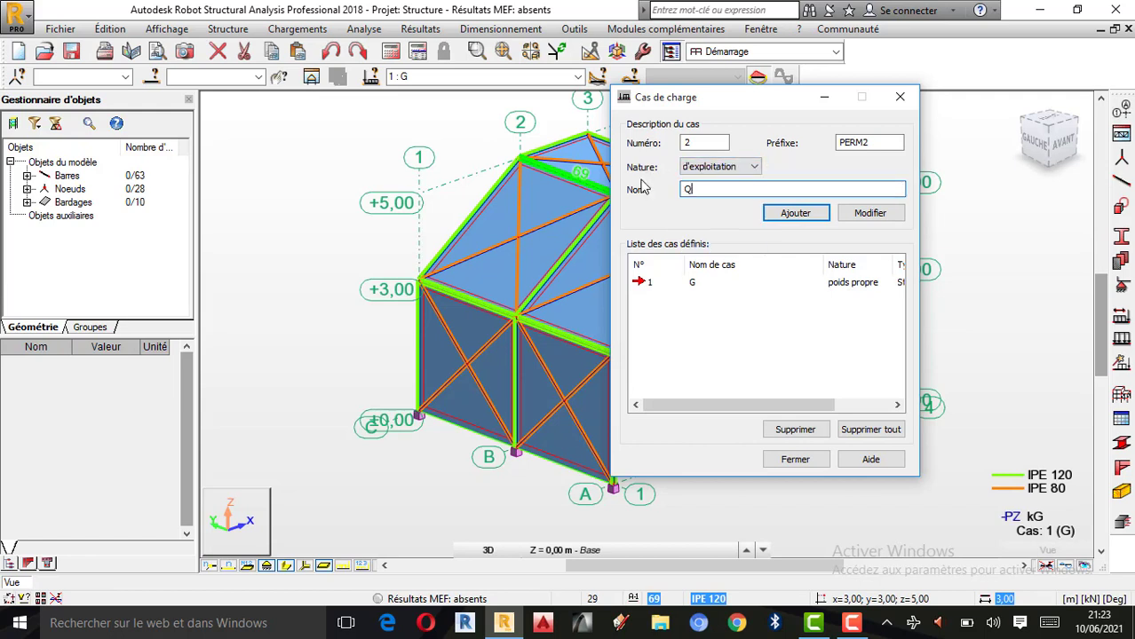
left_click(815, 216)
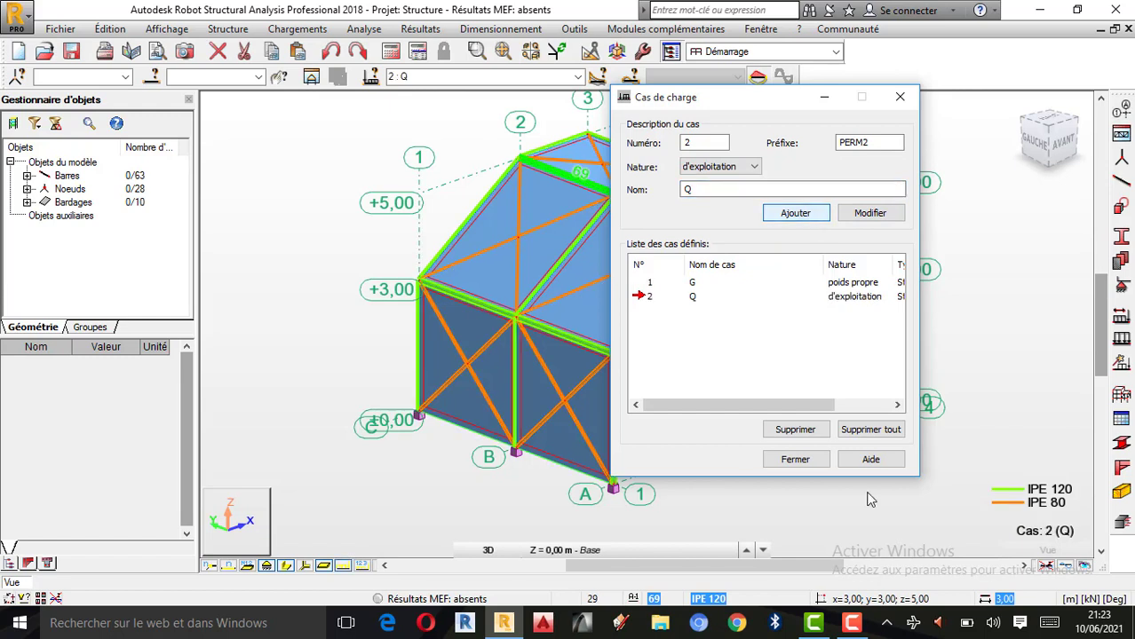
- Finish defining the load cases and make case 1 : G the active load case
left_click(796, 460)
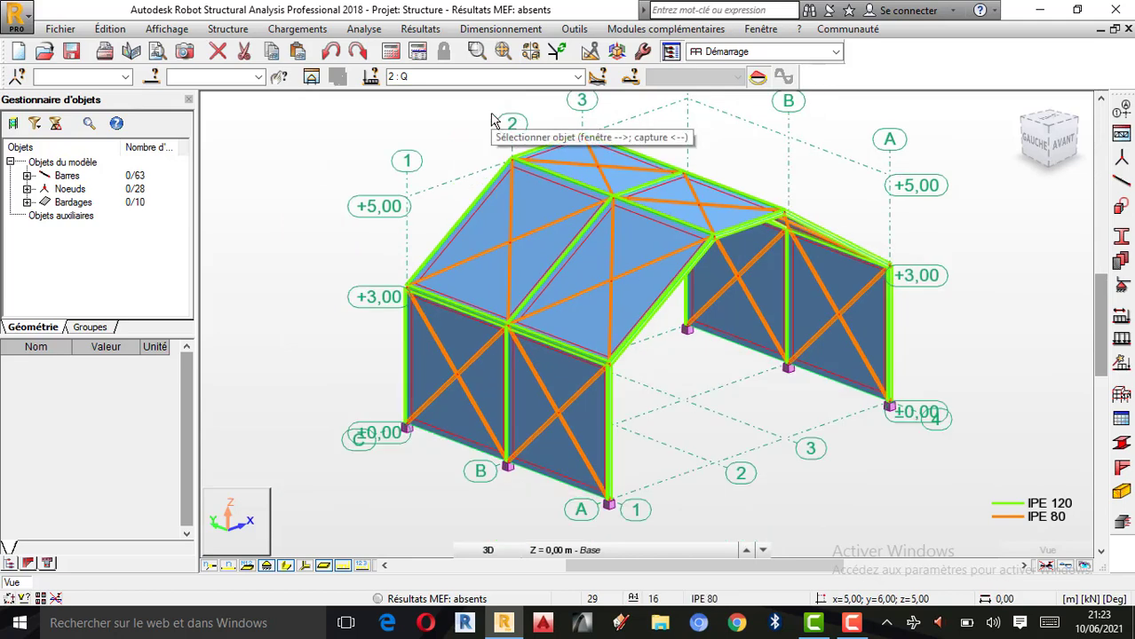
left_click(423, 77)
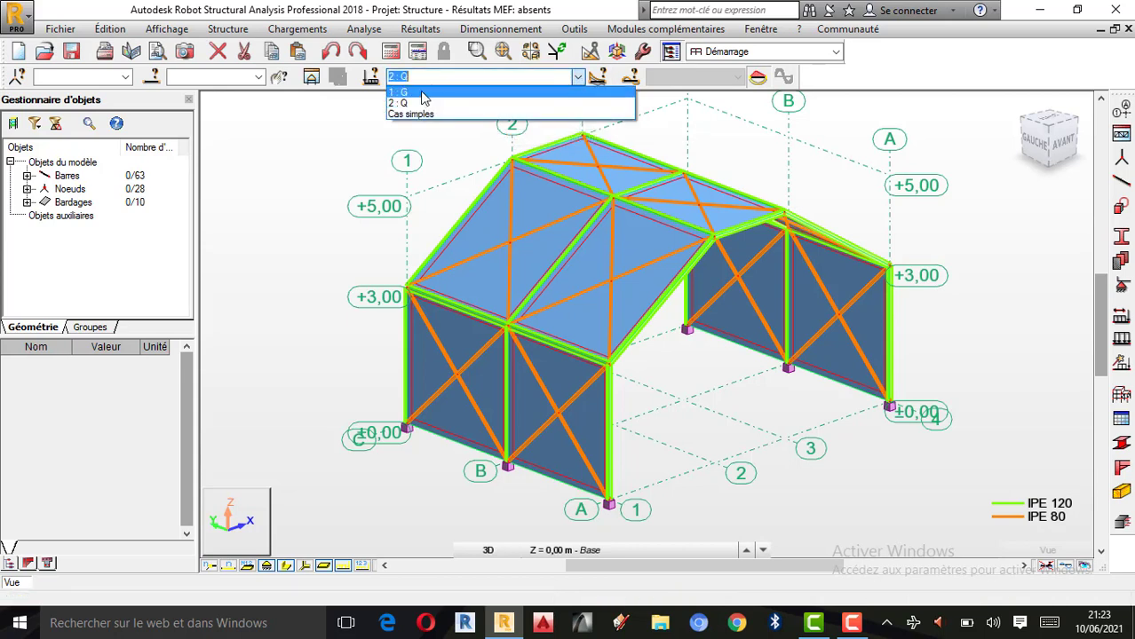
left_click(423, 95)
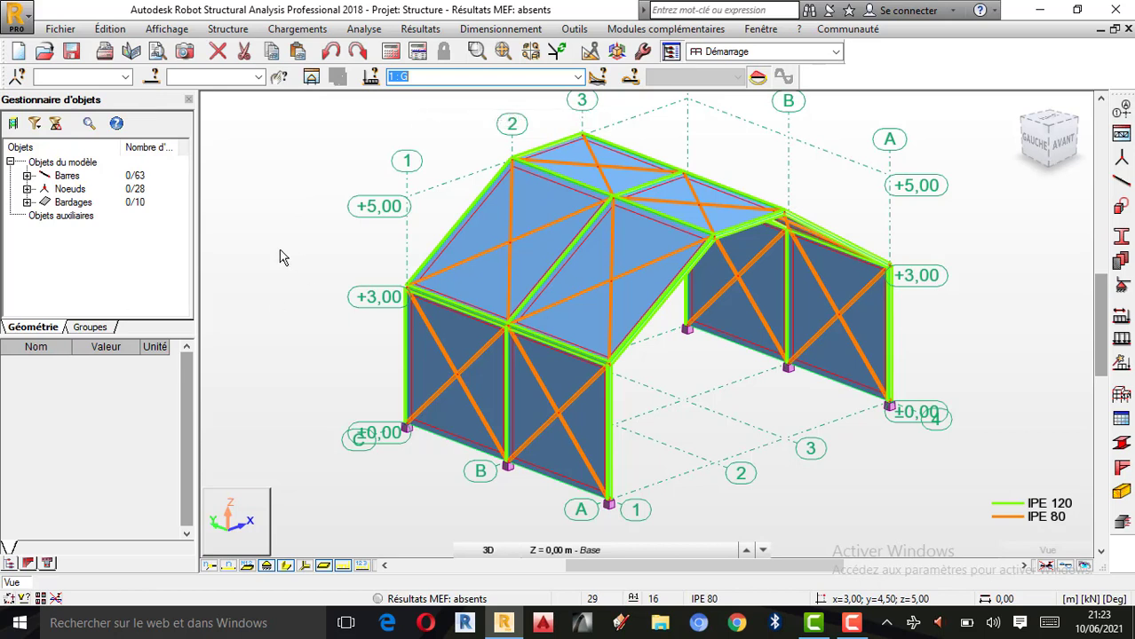
left_click(279, 78)
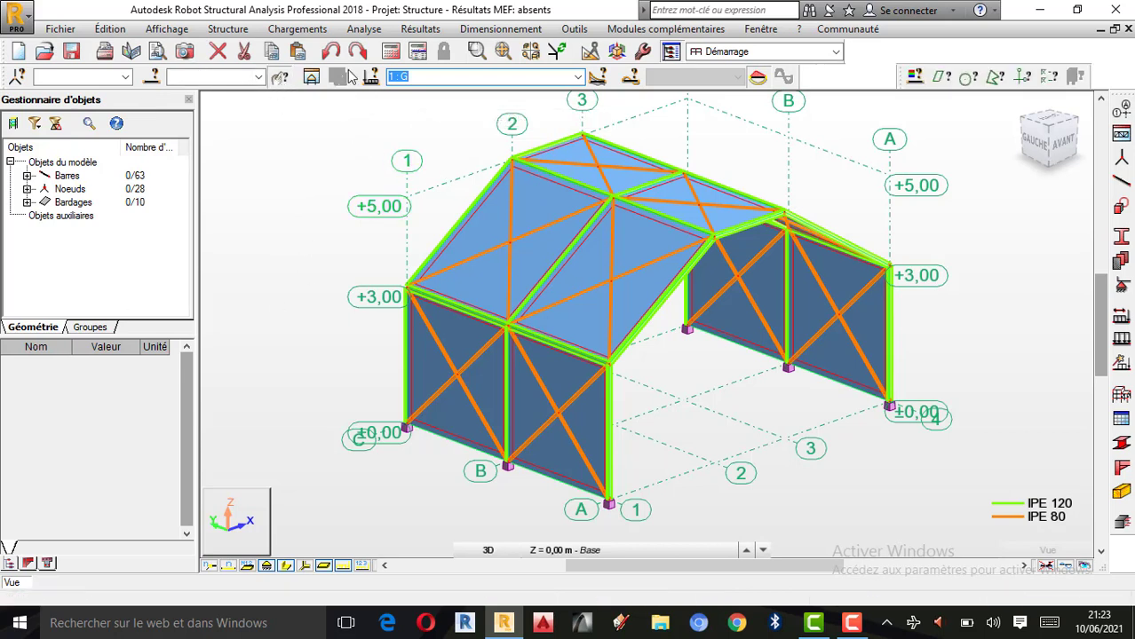
left_click_drag(895, 76, 808, 78)
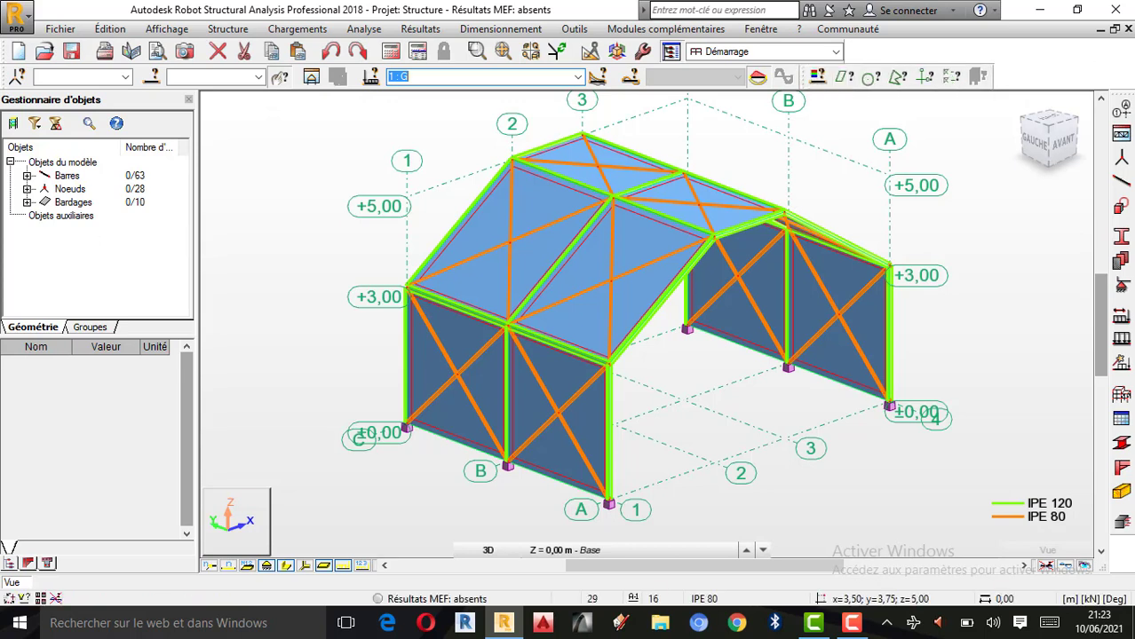
left_click(26, 202)
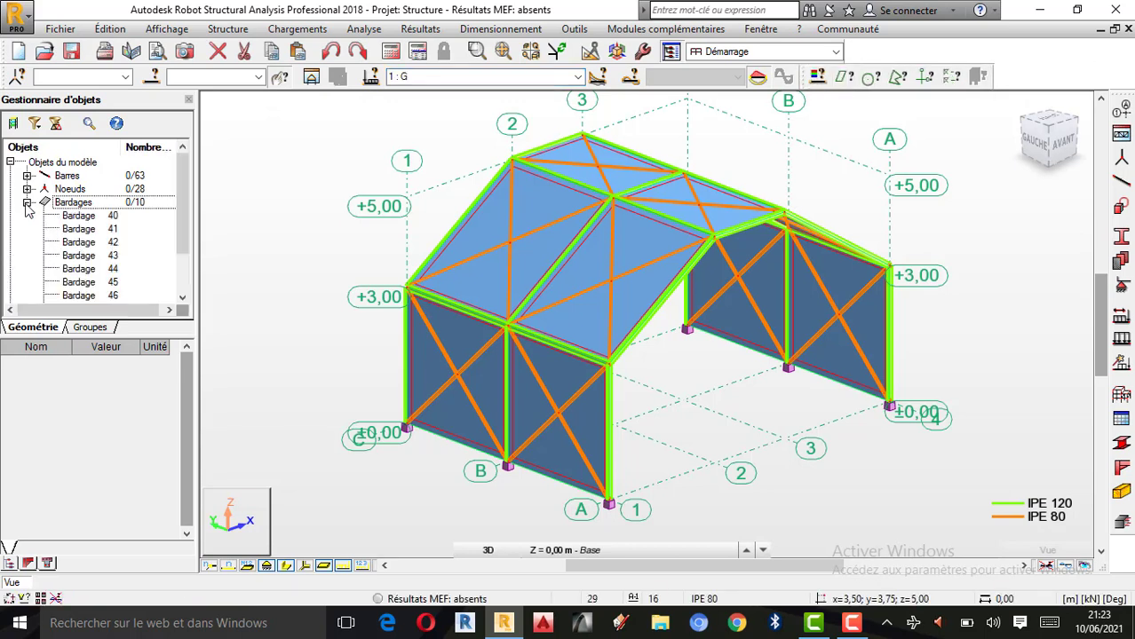
left_click(112, 218)
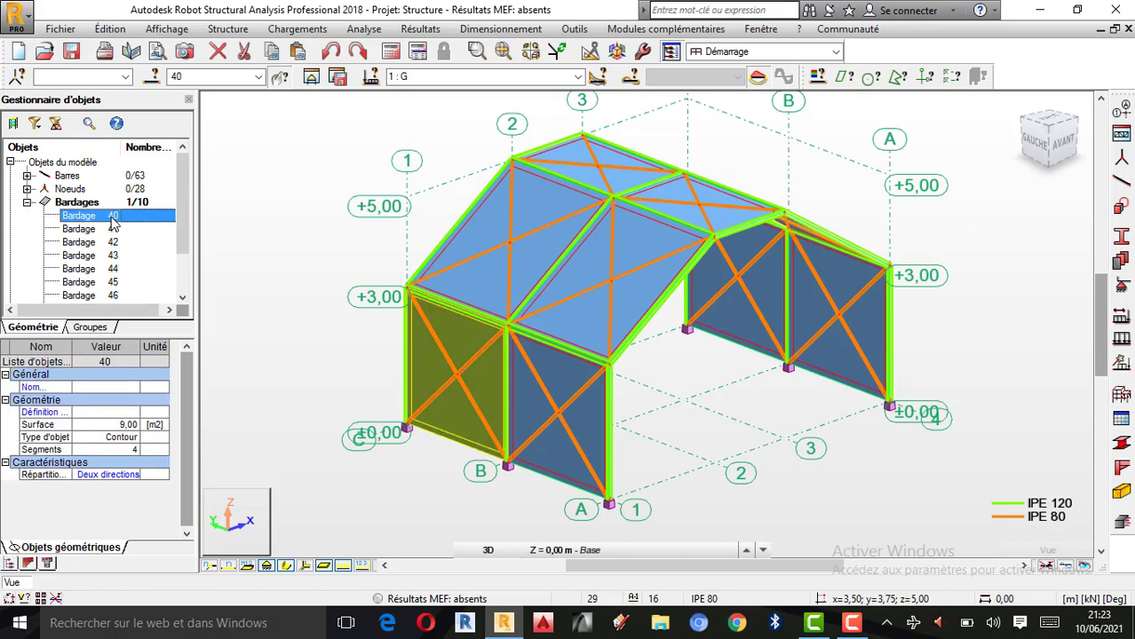
key("shift+Down")
key("shift+Down")
key("shift+Down")
key("shift+Down")
key("shift+Down")
key("shift+Down")
key("shift+Down")
key("shift+Down")
key("shift+Down")
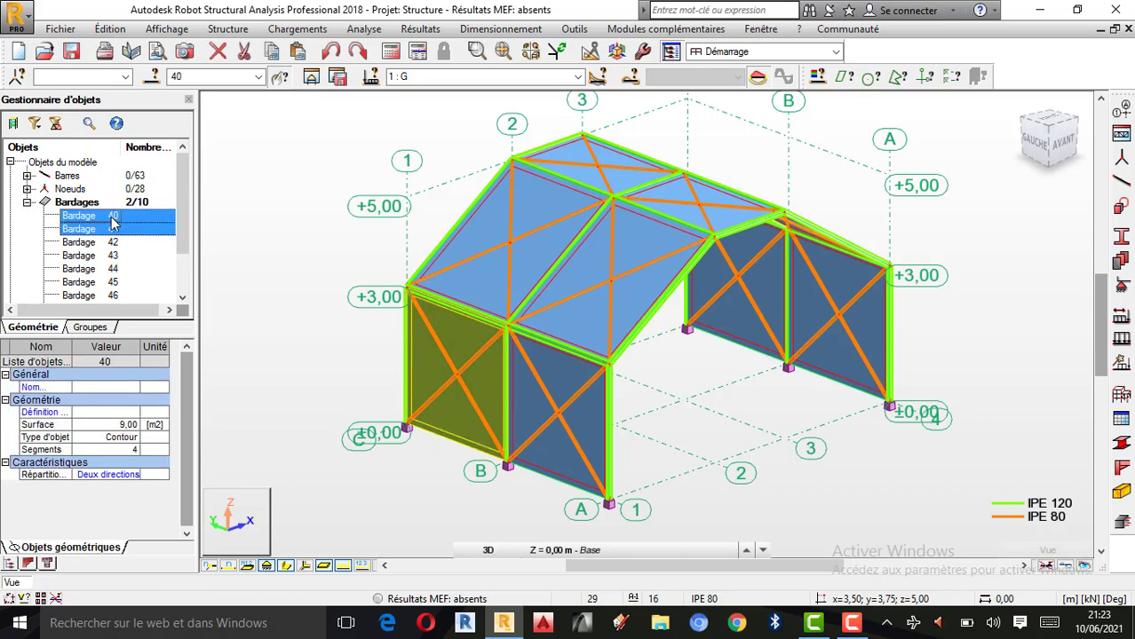
key("shift+Down")
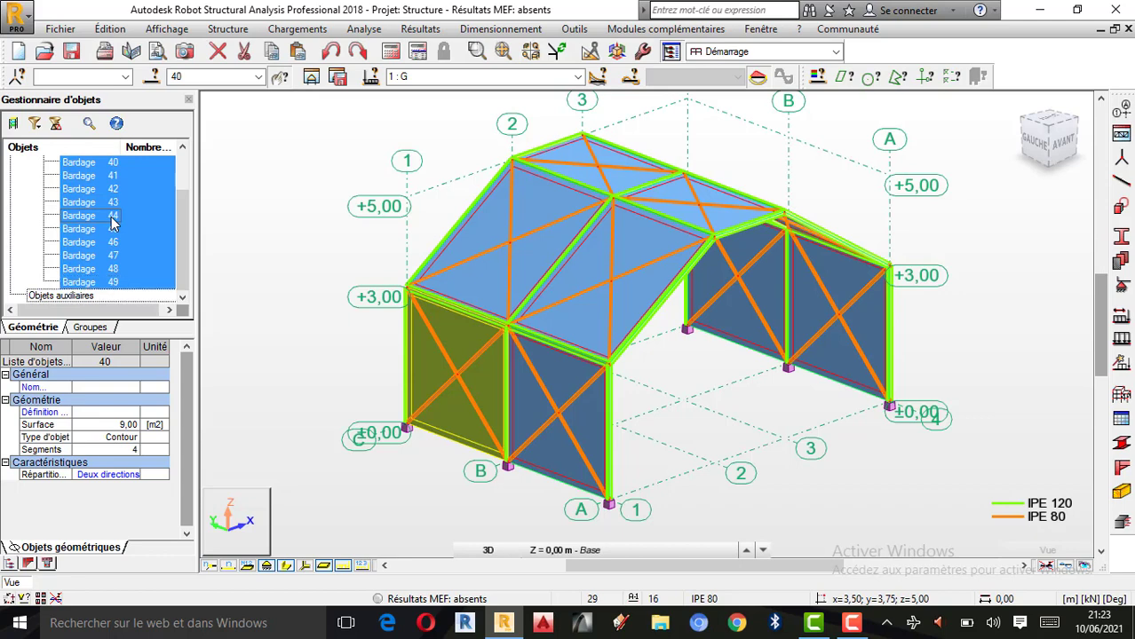
key("shift+Up")
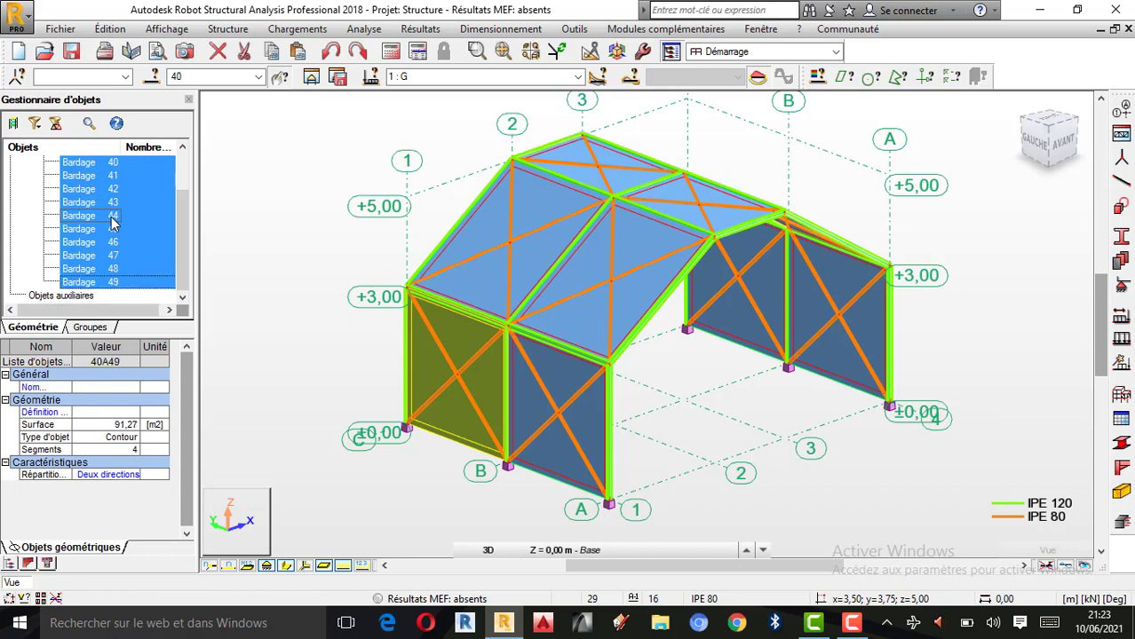
scroll(480, 246, "up", 1)
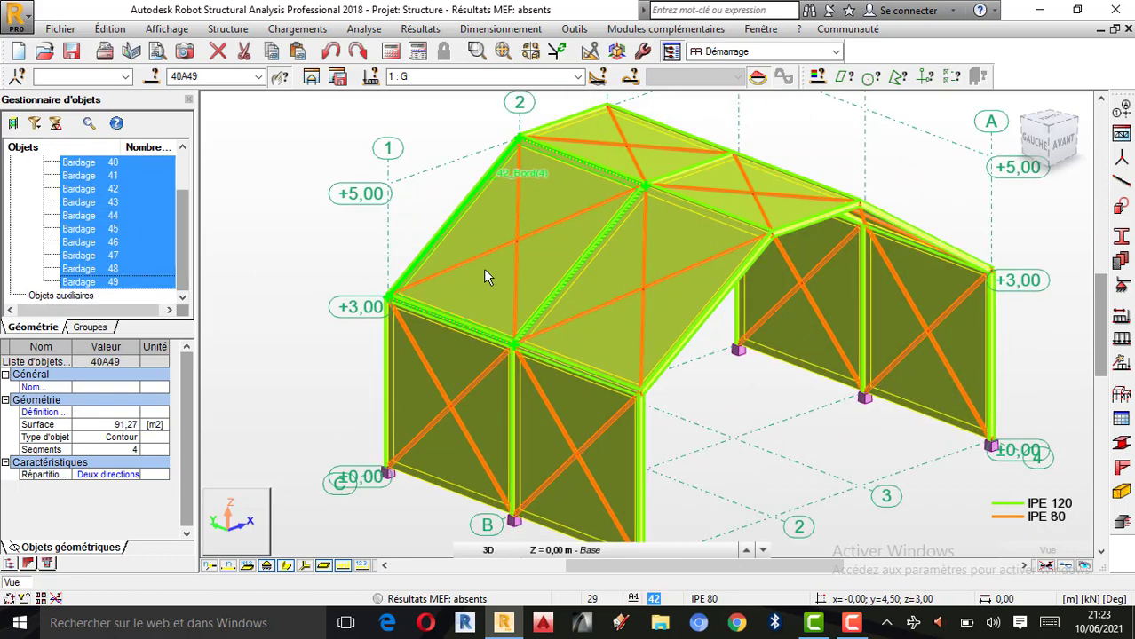
scroll(483, 268, "down", 1)
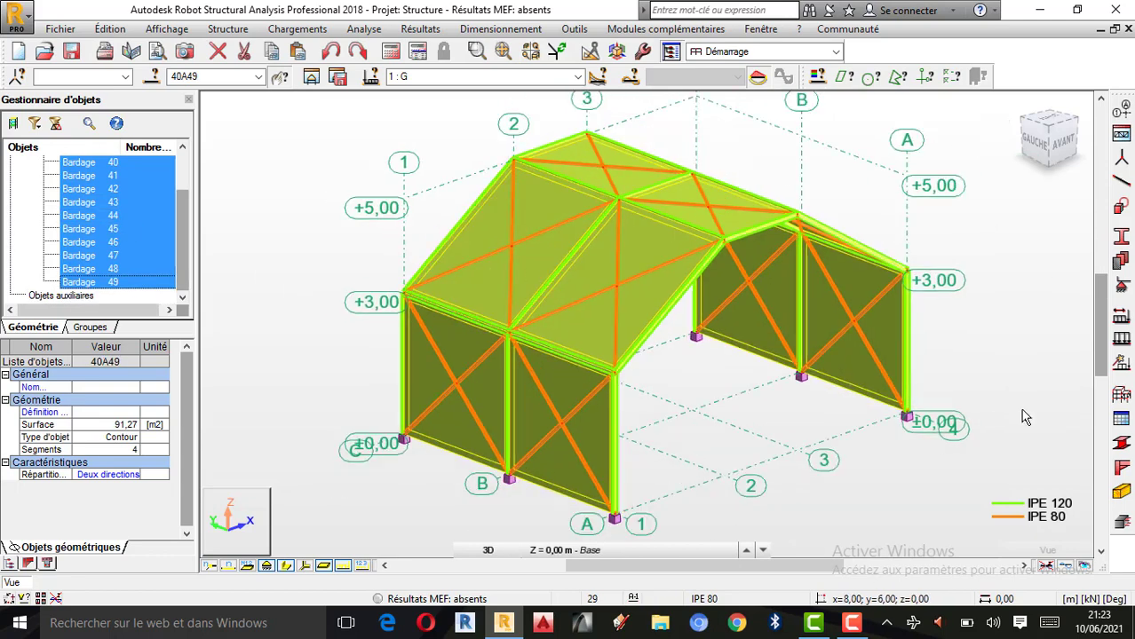
left_click(1121, 362)
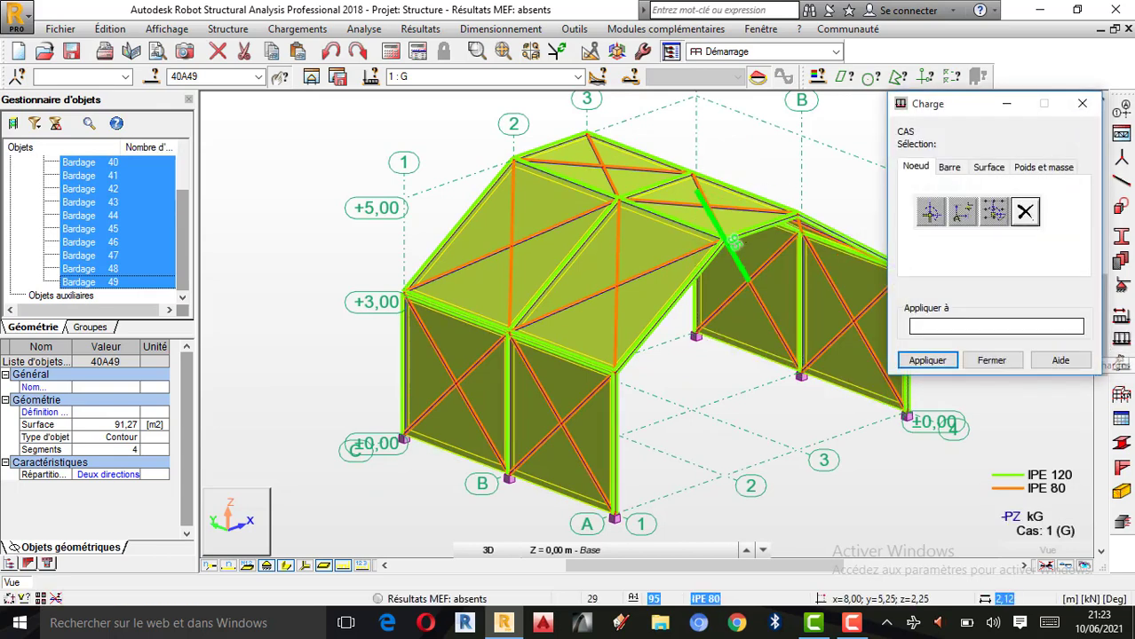
left_click(949, 168)
left_click(990, 168)
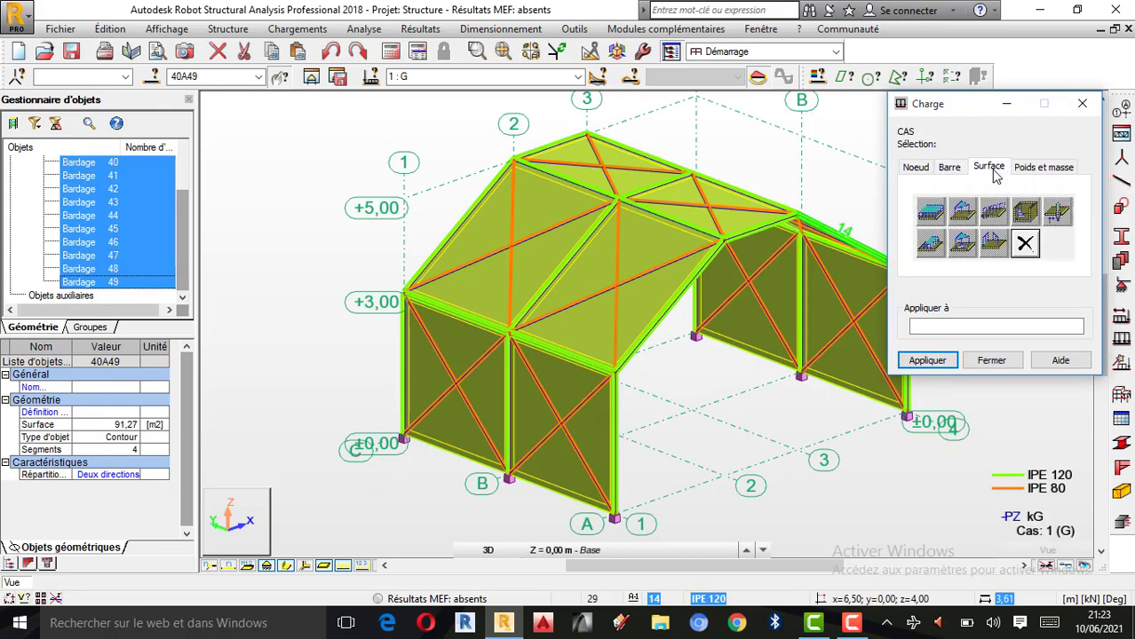
left_click(1082, 103)
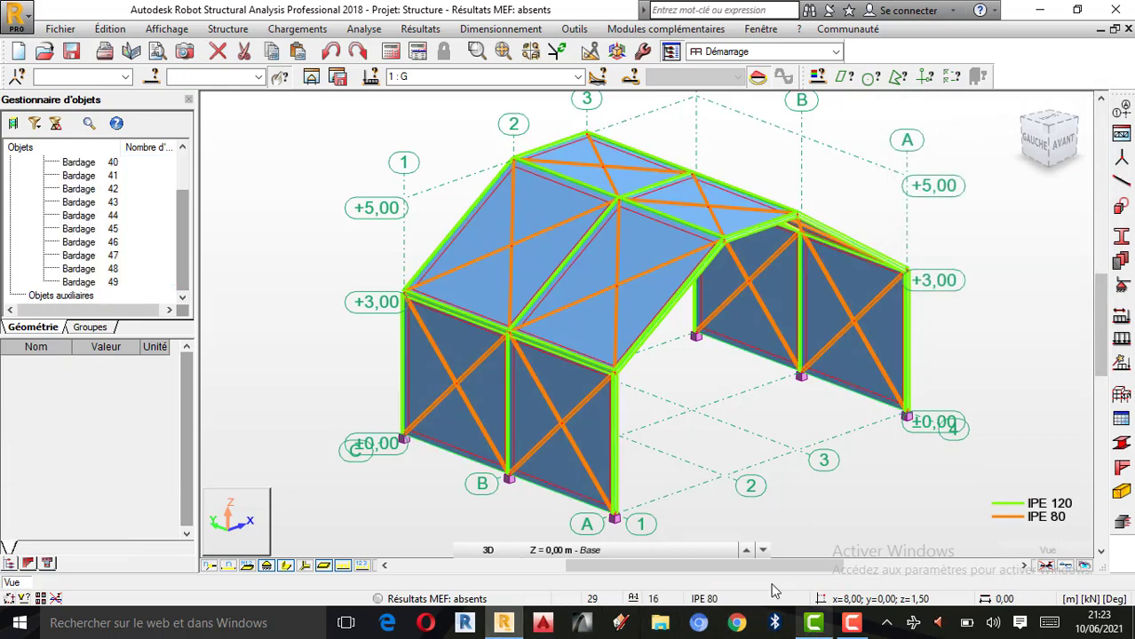
left_click(851, 623)
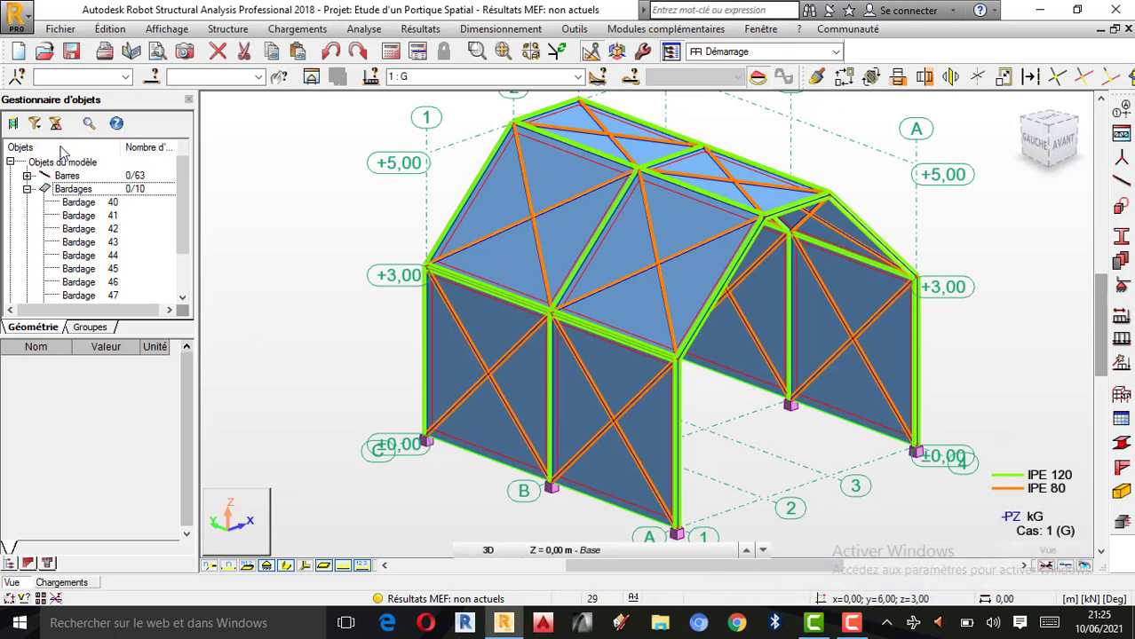
- Select claddings 40 to 49 and apply a uniform surface load of -4 kPa in global Z under case 1 : G
left_click(89, 203)
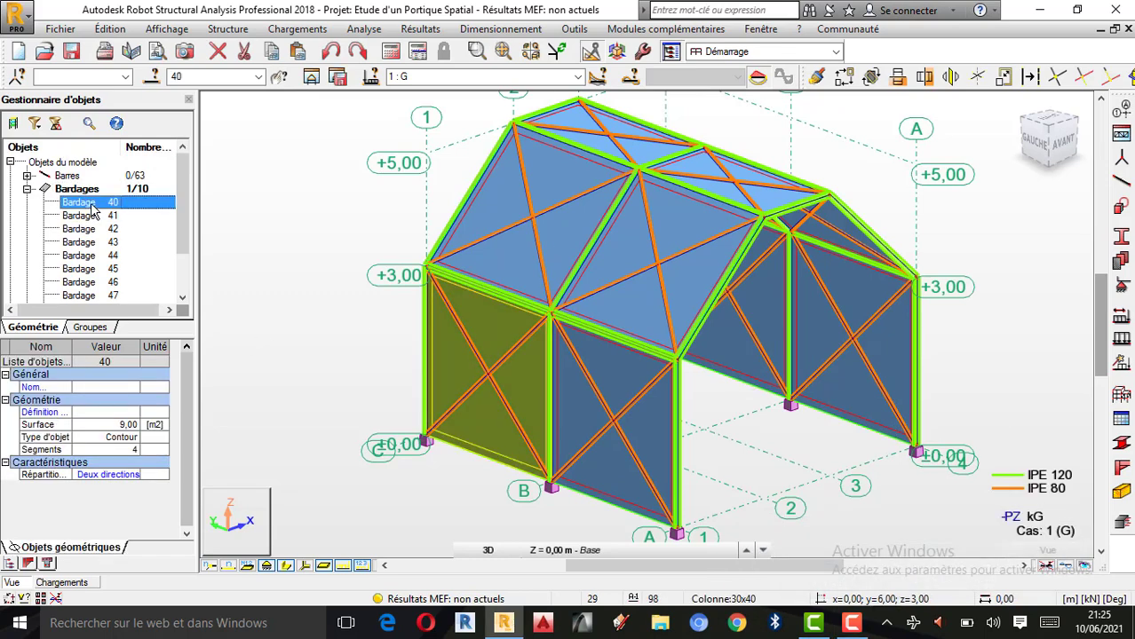
key("shift+Down")
key("shift+Down")
key("shift+Down")
key("shift+Down")
key("shift+Down")
key("shift+Down")
key("shift+Down")
key("shift+Down")
key("shift+Down")
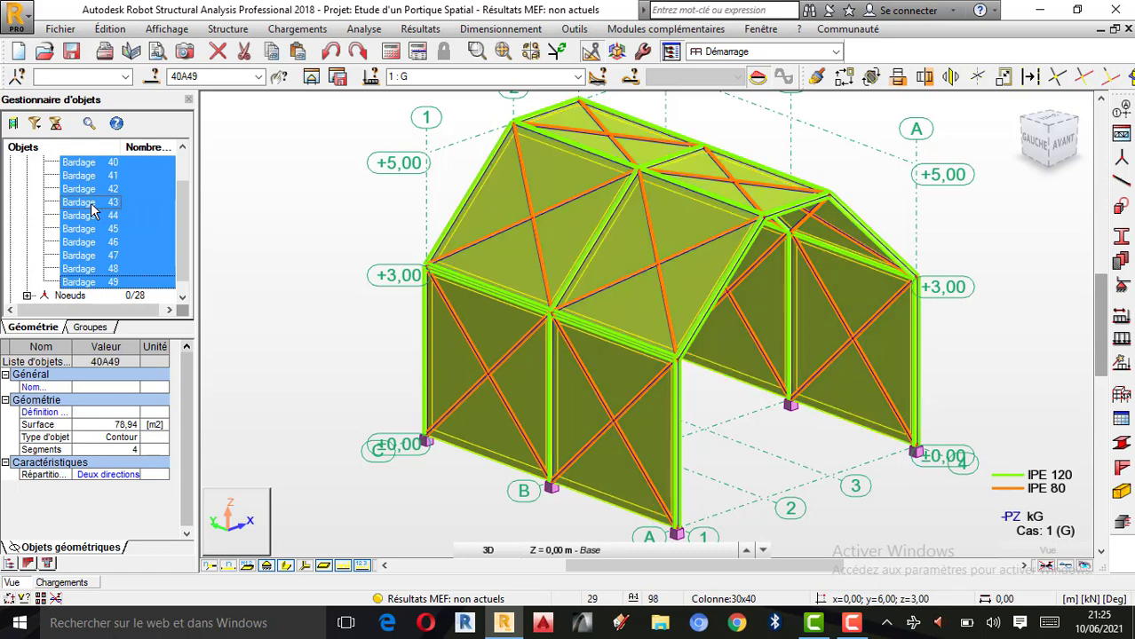
left_click(1122, 342)
left_click(320, 182)
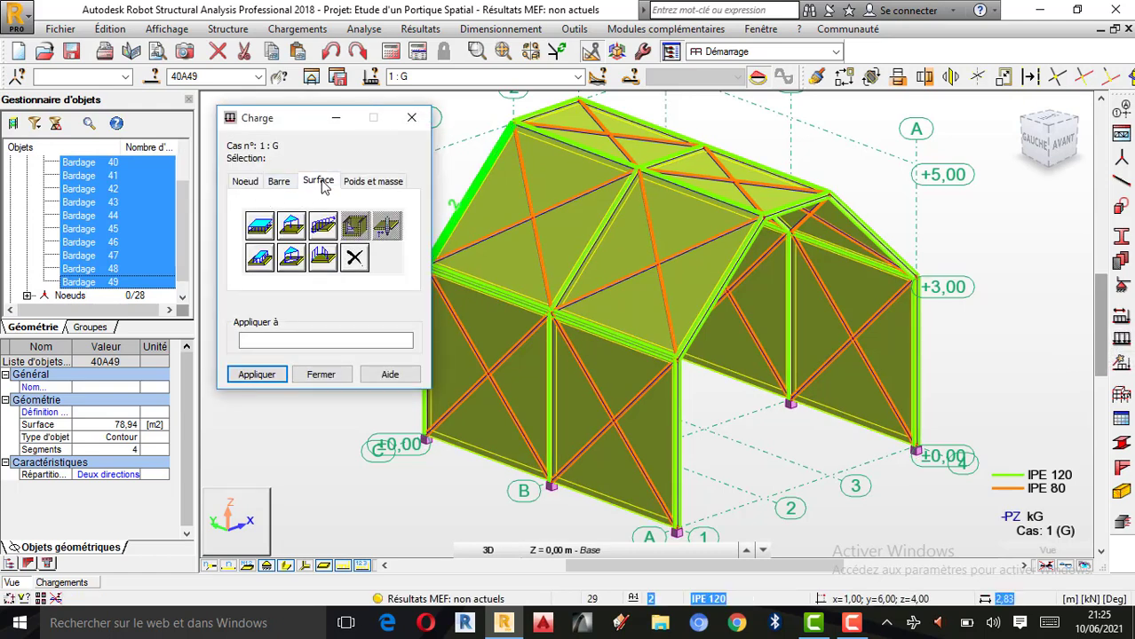
left_click(260, 227)
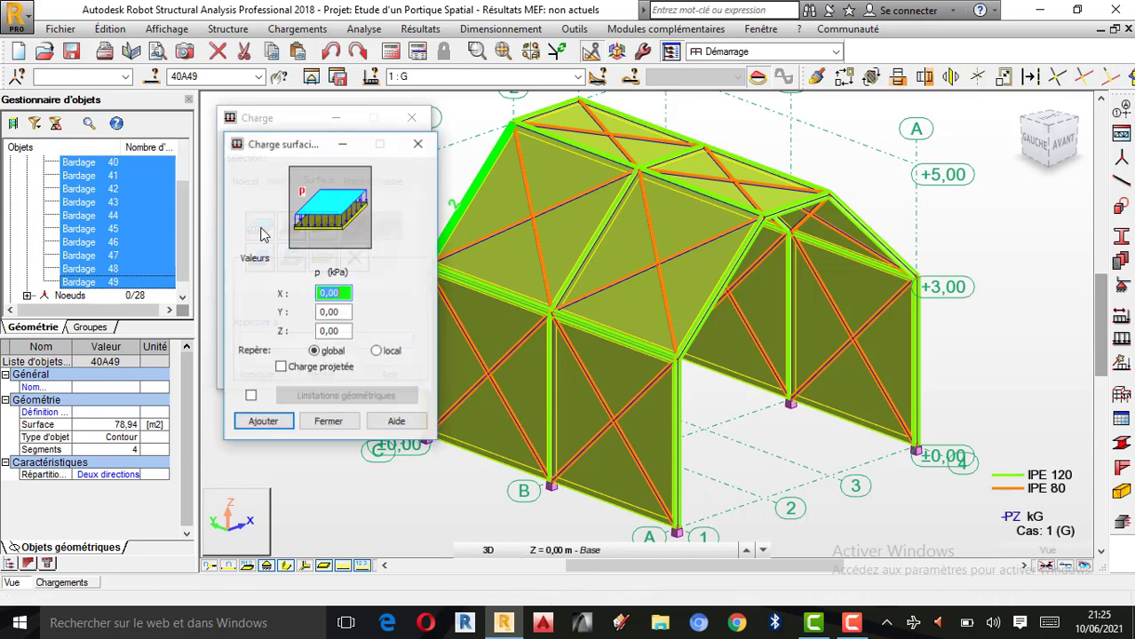
double_click(335, 330)
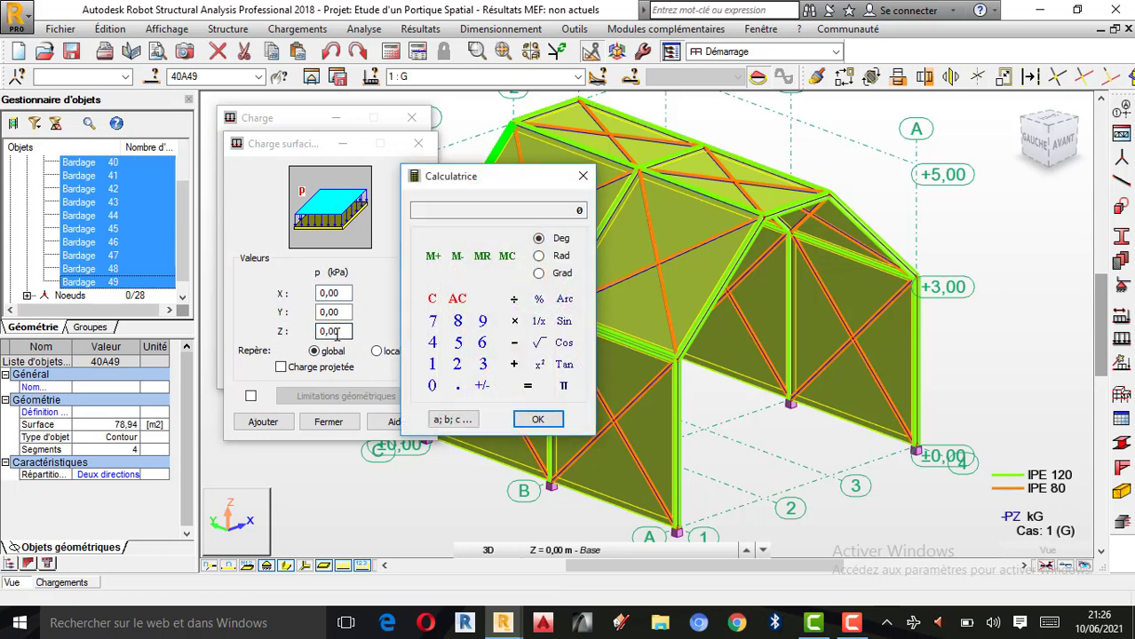
left_click(433, 343)
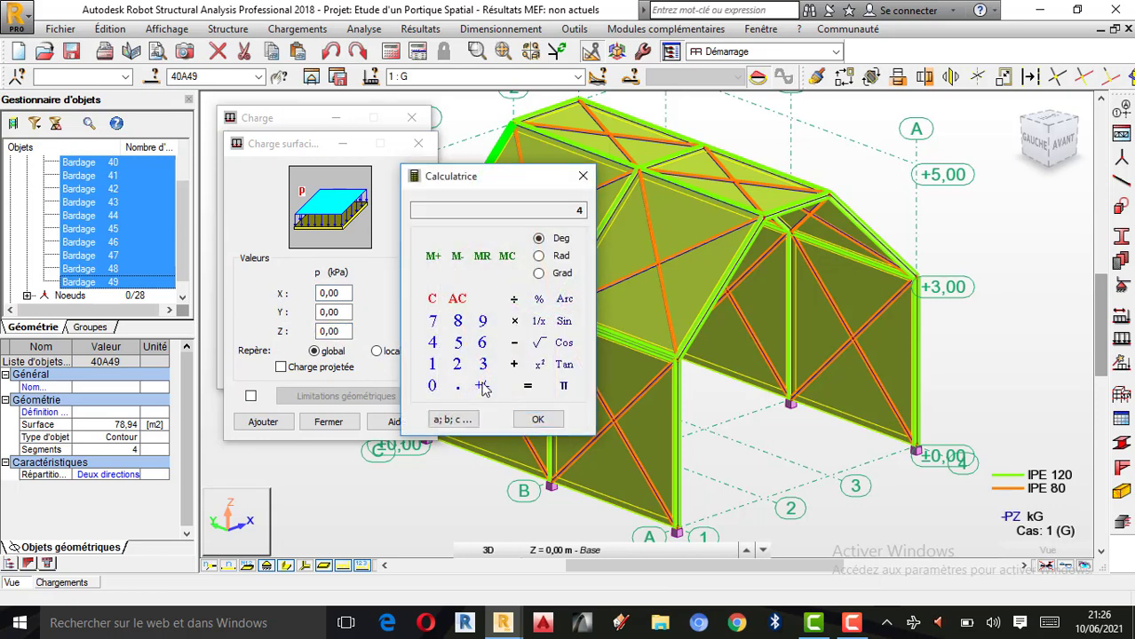
left_click(481, 387)
left_click(535, 417)
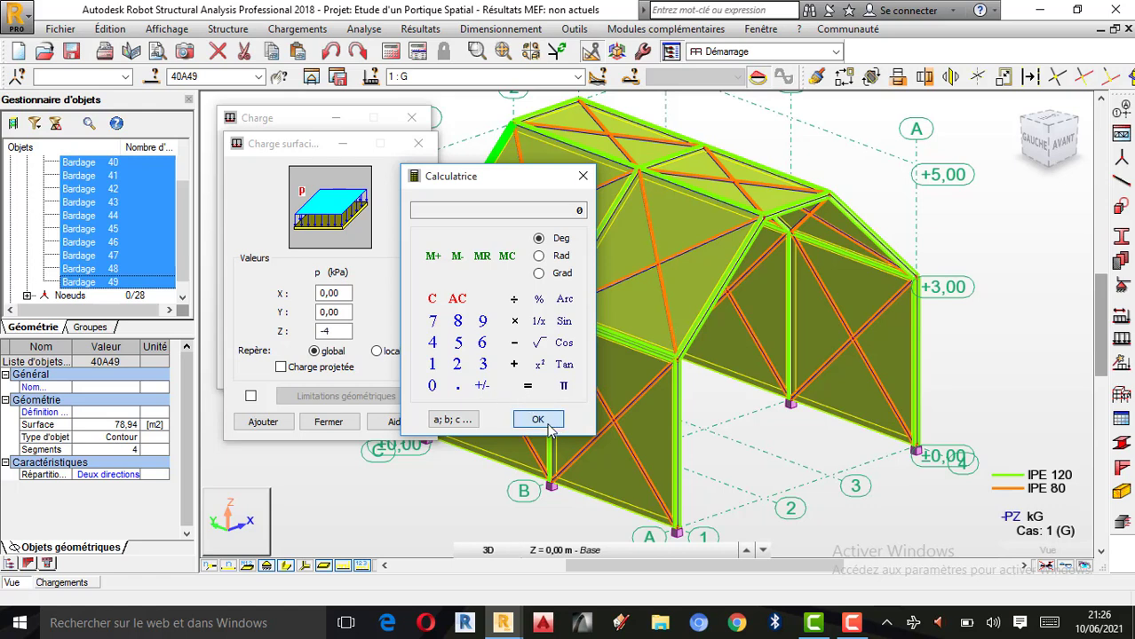
left_click(263, 421)
left_click(266, 375)
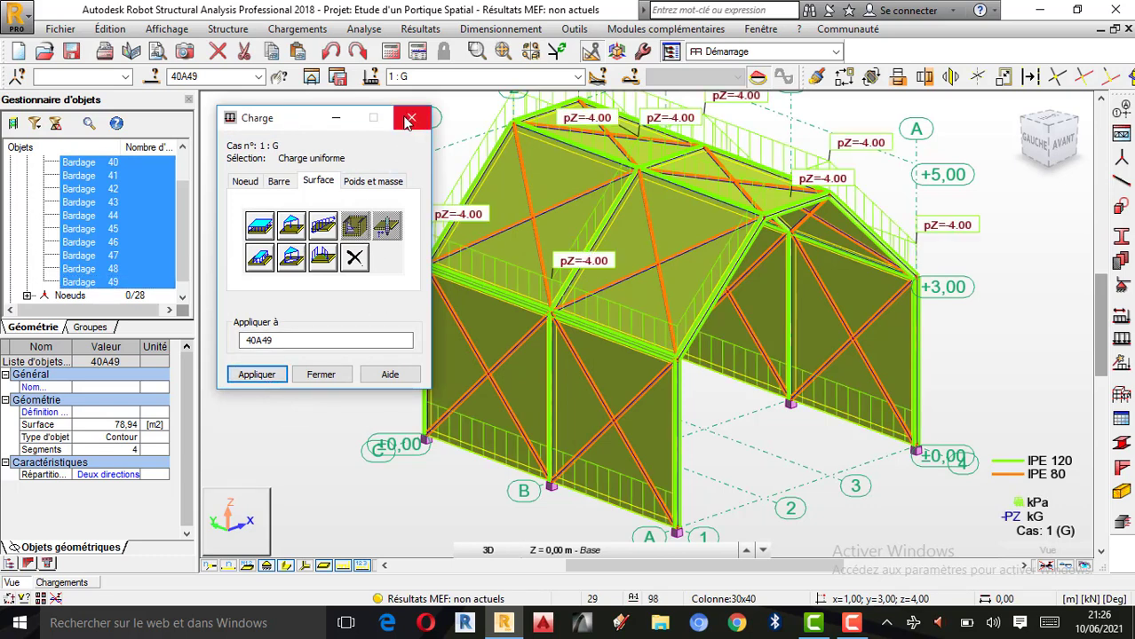
- Apply a uniform surface load of -5 kPa in global Z to claddings 40 to 49 under case 2 : Q, and clear the selection
left_click(578, 78)
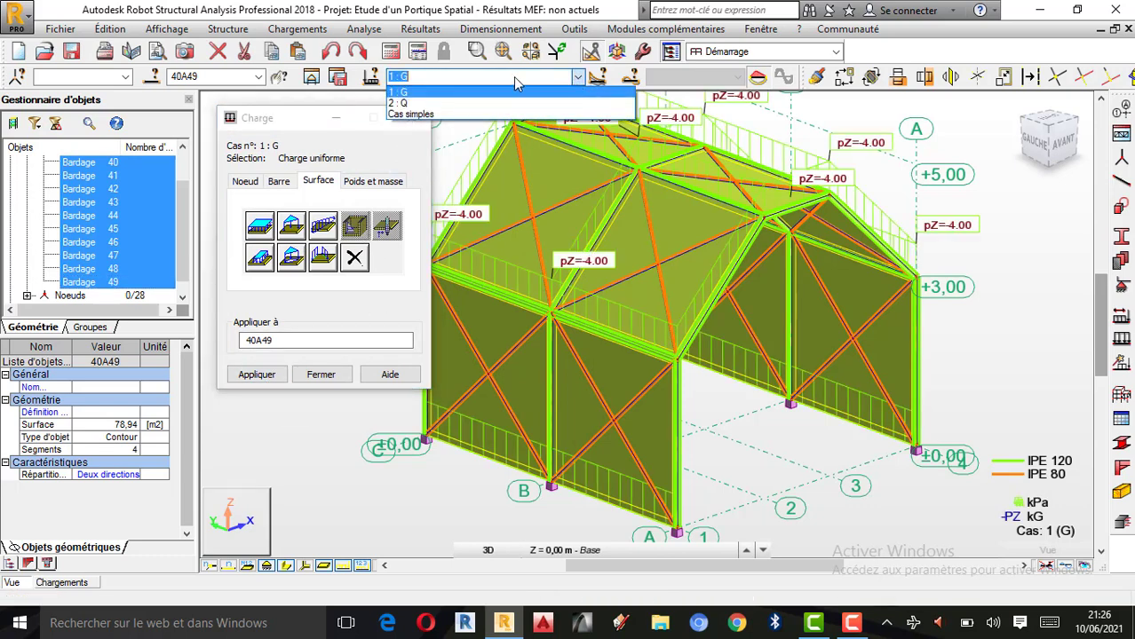
left_click(416, 104)
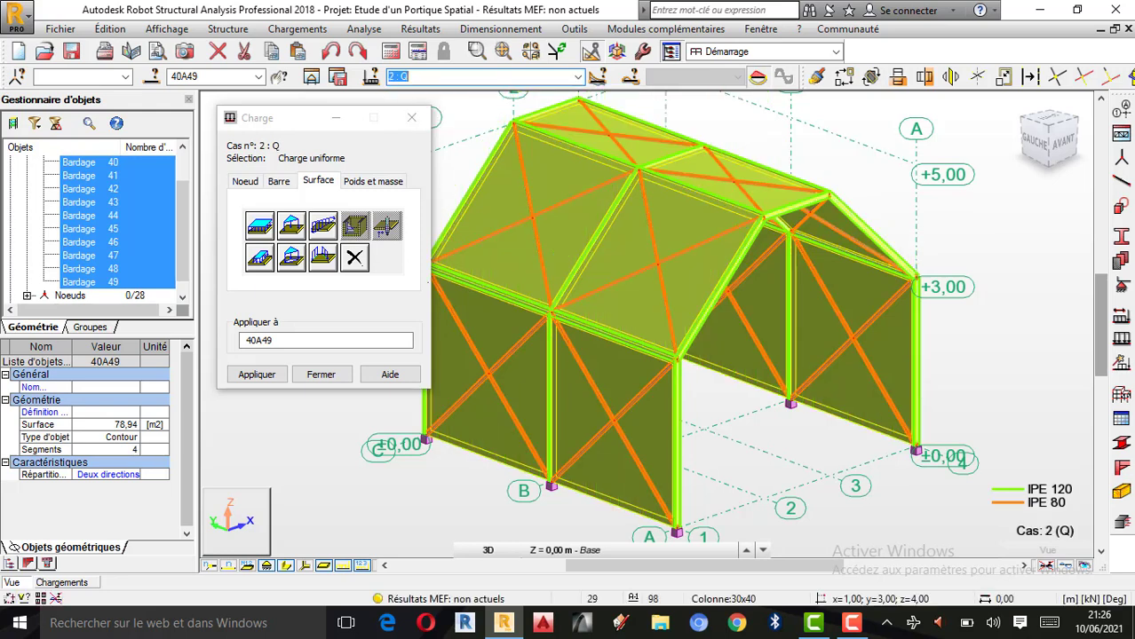
left_click(269, 230)
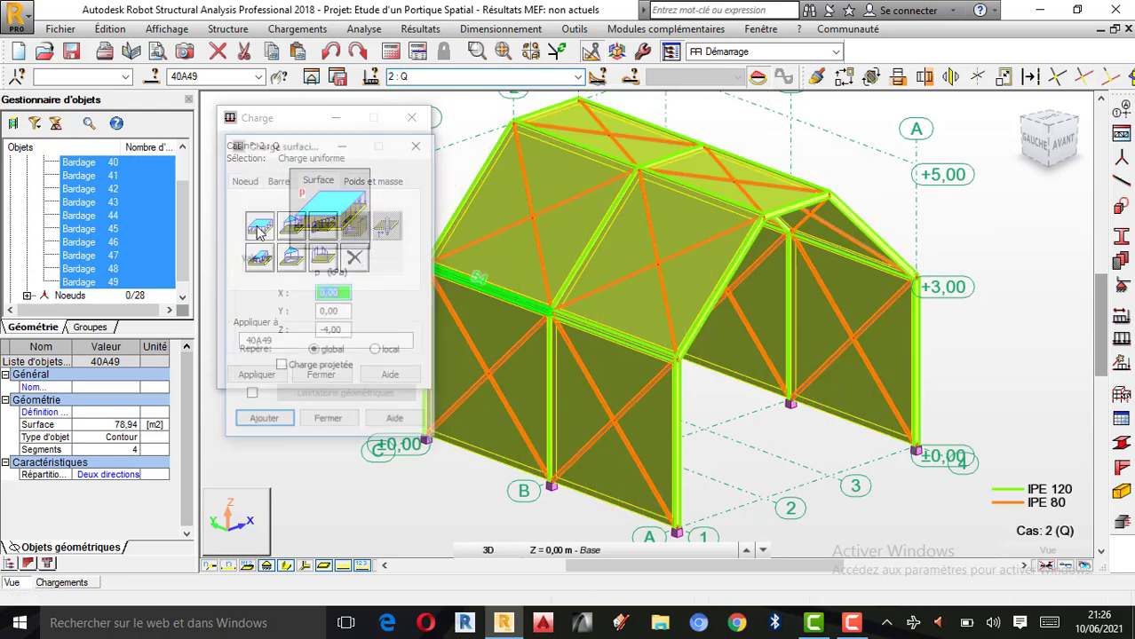
double_click(331, 332)
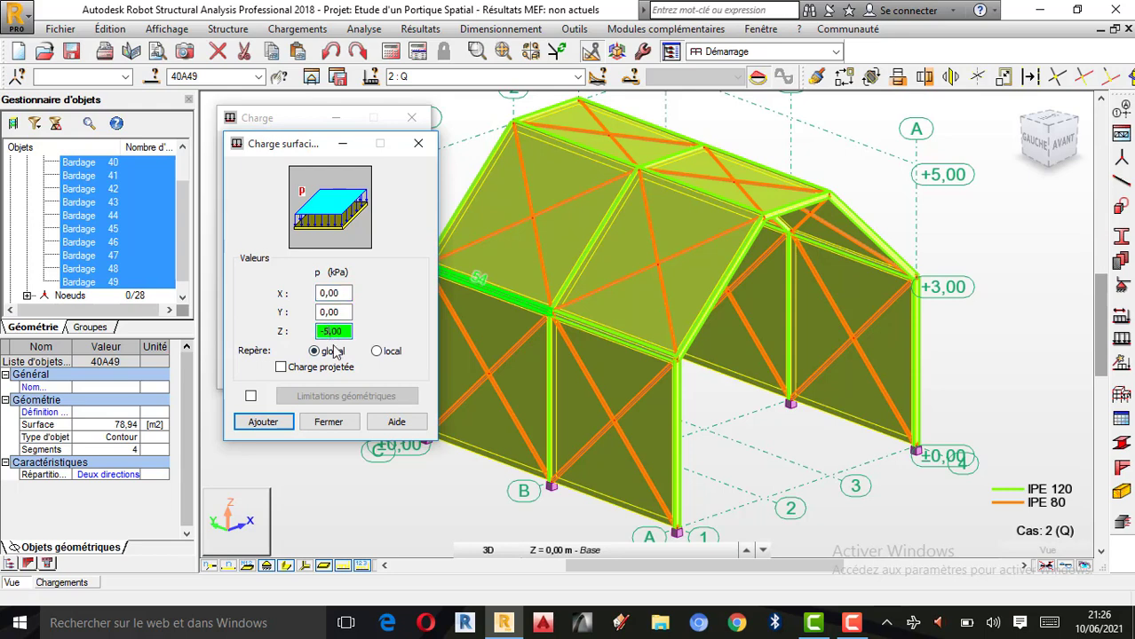
left_click(262, 422)
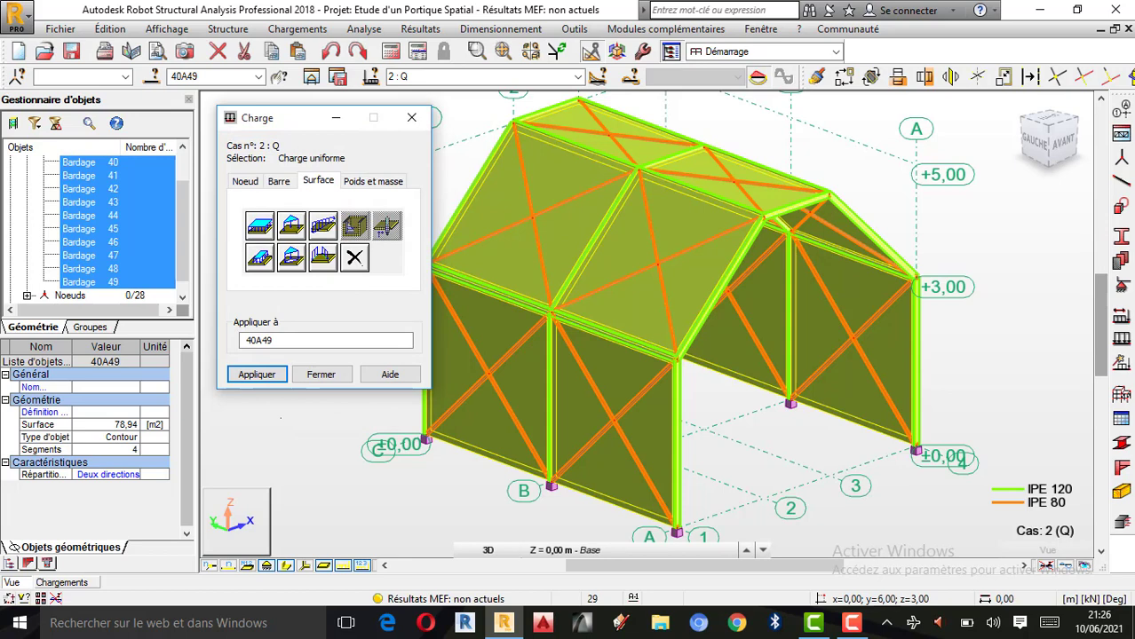
left_click(261, 375)
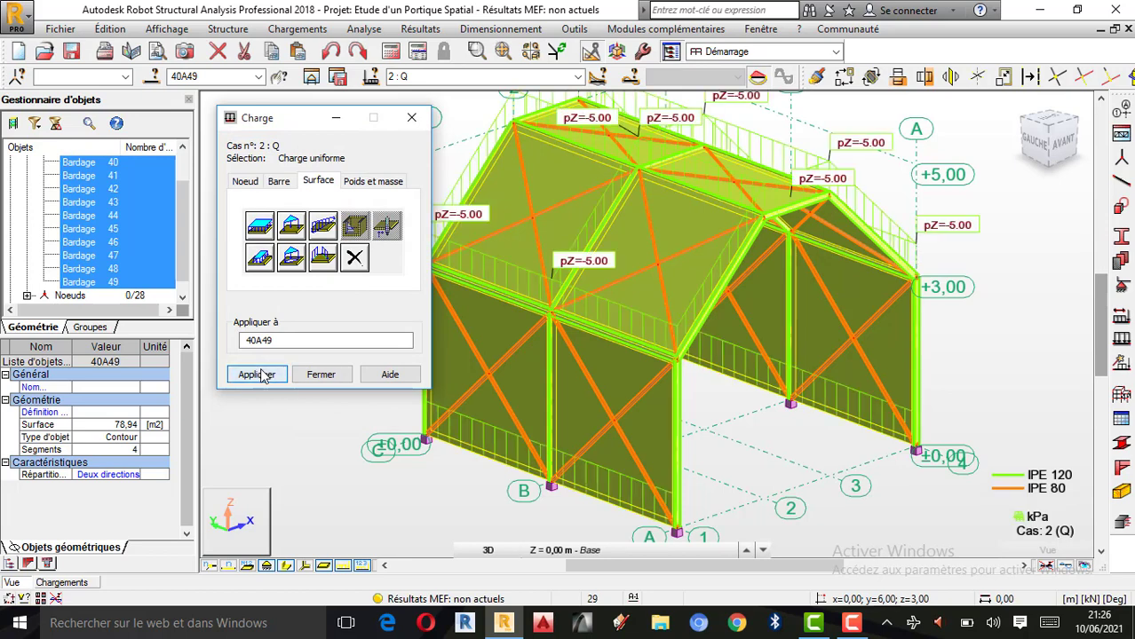
left_click(321, 375)
left_click(308, 317)
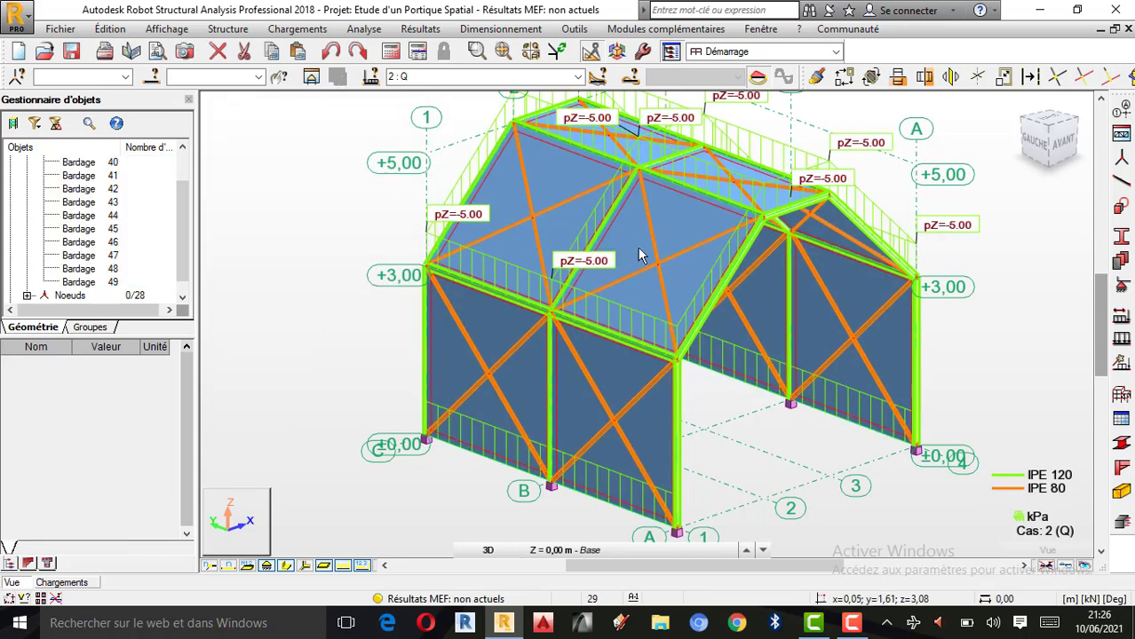
- Display the applied loads for case 1 : G, for the simple cases together, and for case 2 : Q
left_click(480, 76)
left_click(470, 102)
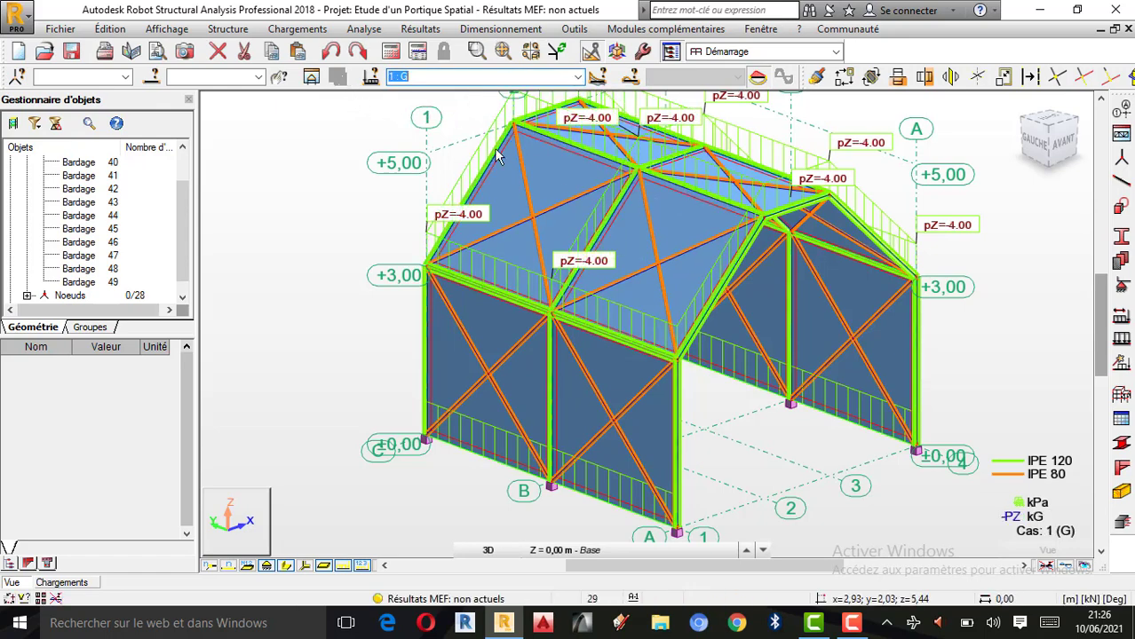
left_click(576, 77)
left_click(444, 110)
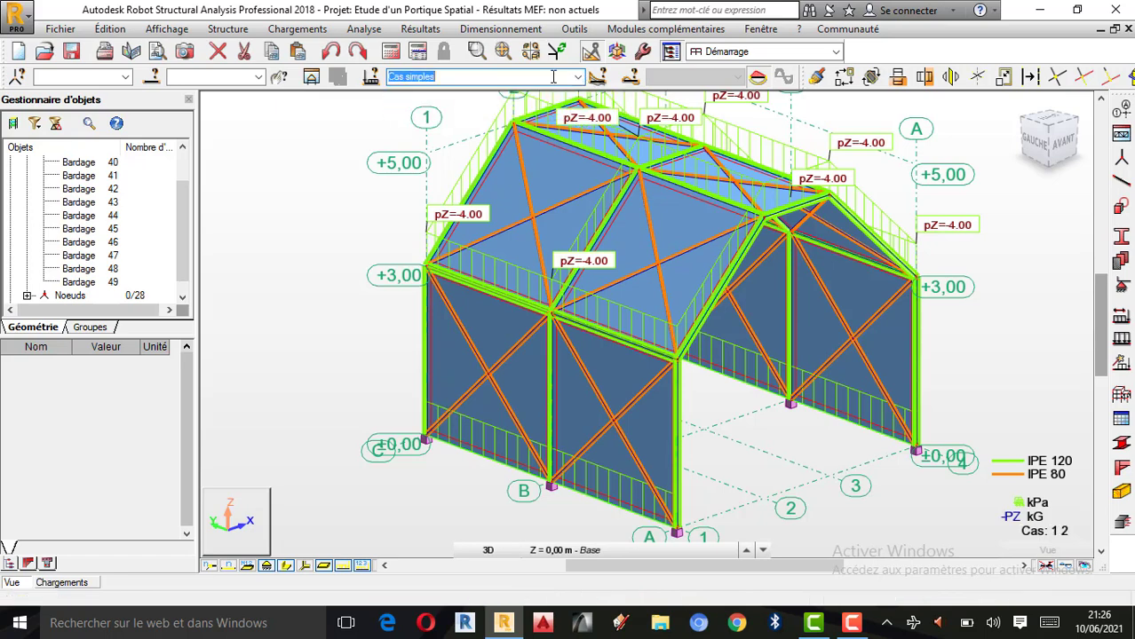
left_click(577, 77)
left_click(426, 100)
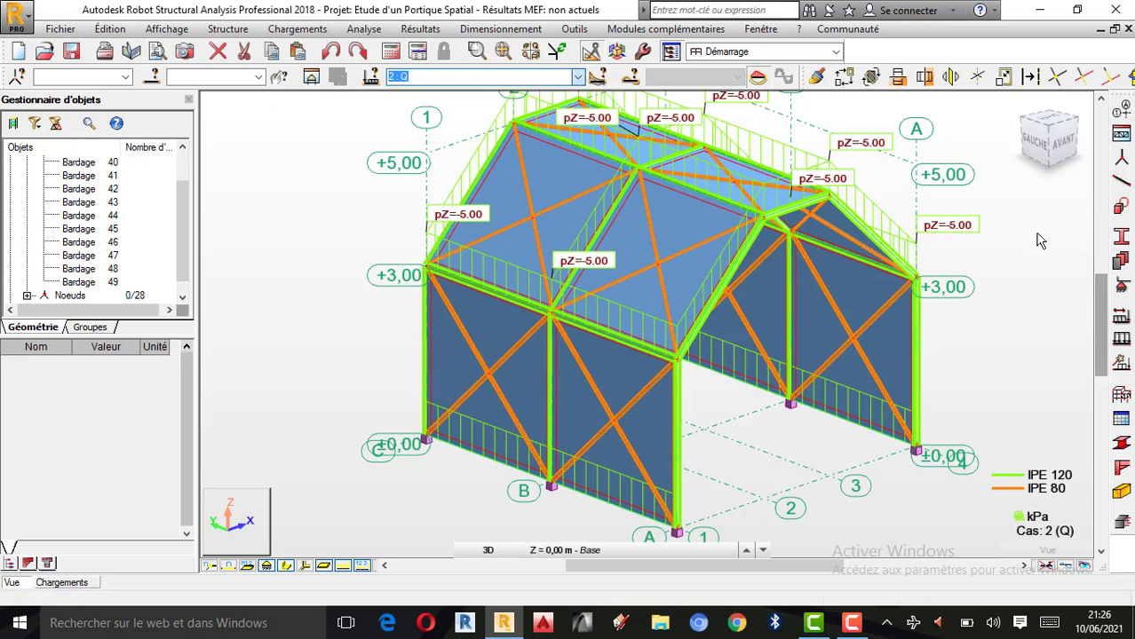
- Rotate the 3D structure to inspect the case 2 : Q cladding loads from the opposite side
right_click(1017, 251)
left_click(979, 311)
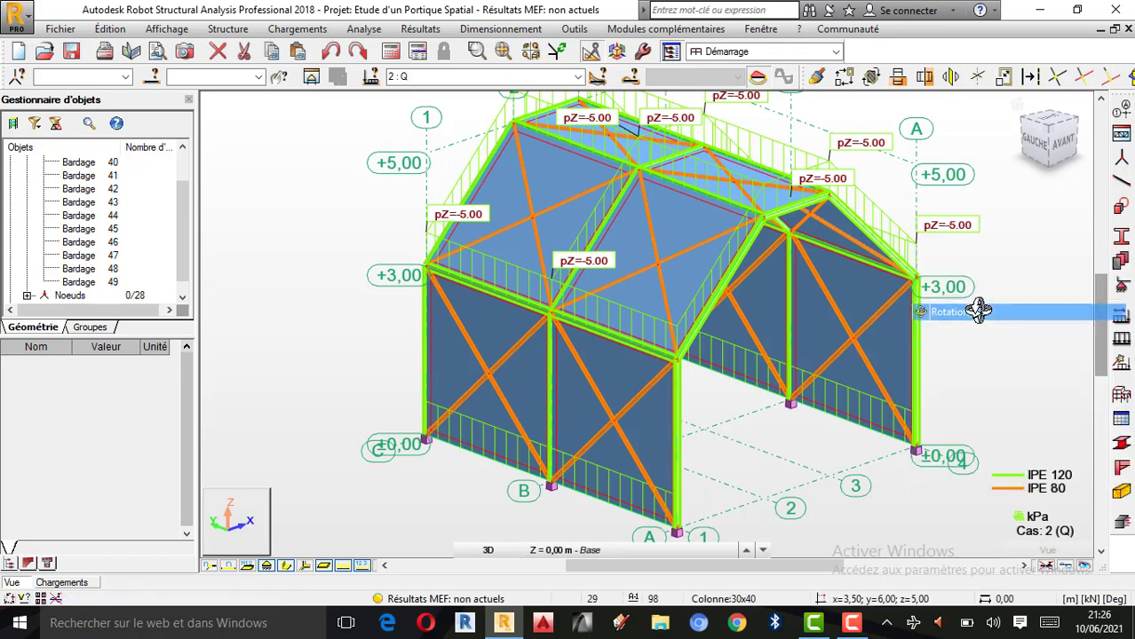
left_click_drag(978, 310, 728, 294)
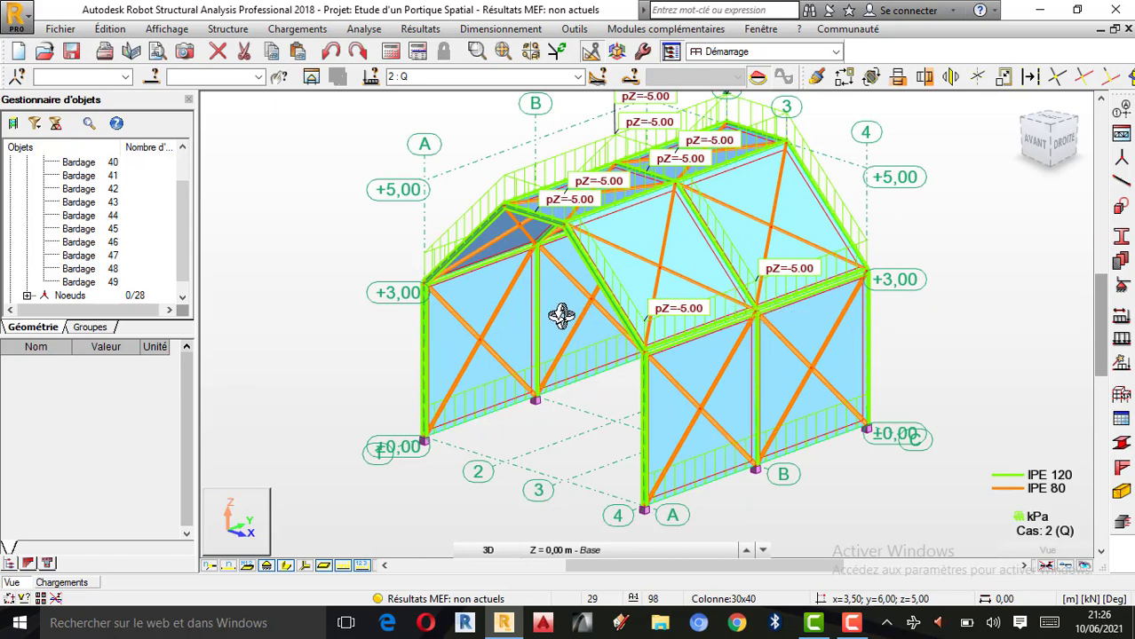
left_click_drag(514, 325, 631, 312)
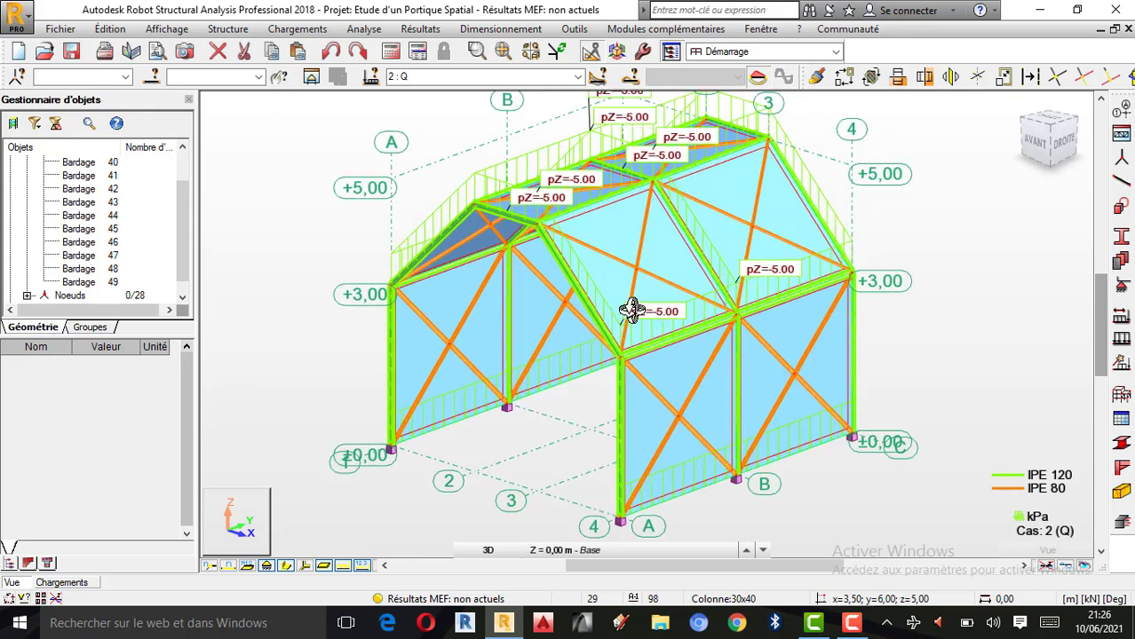
right_click(1050, 247)
left_click(970, 256)
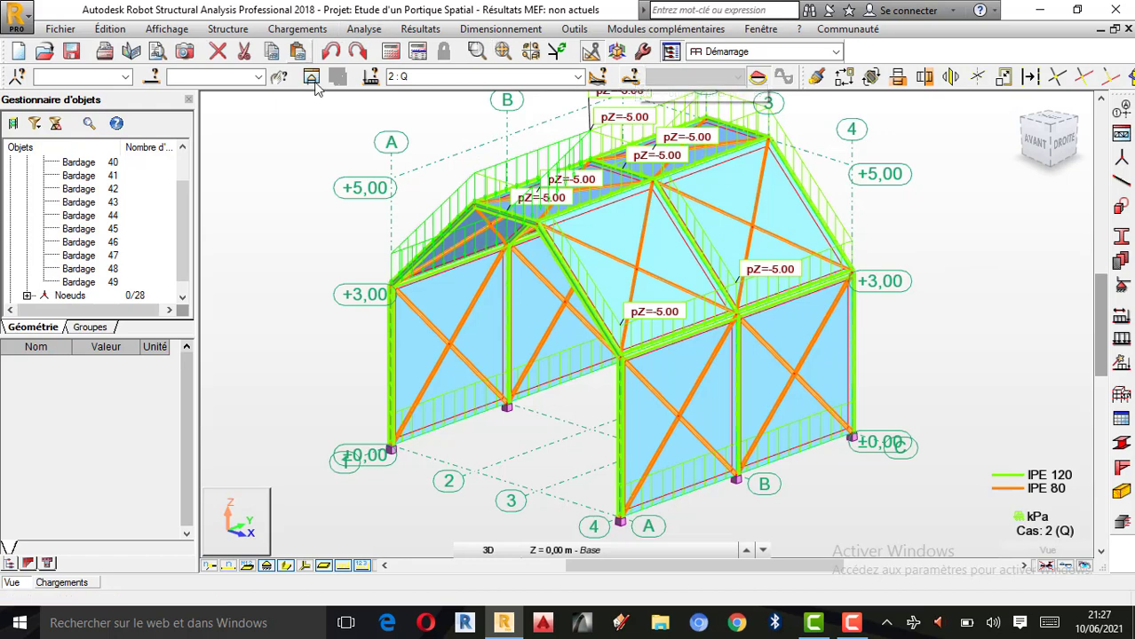
left_click(296, 34)
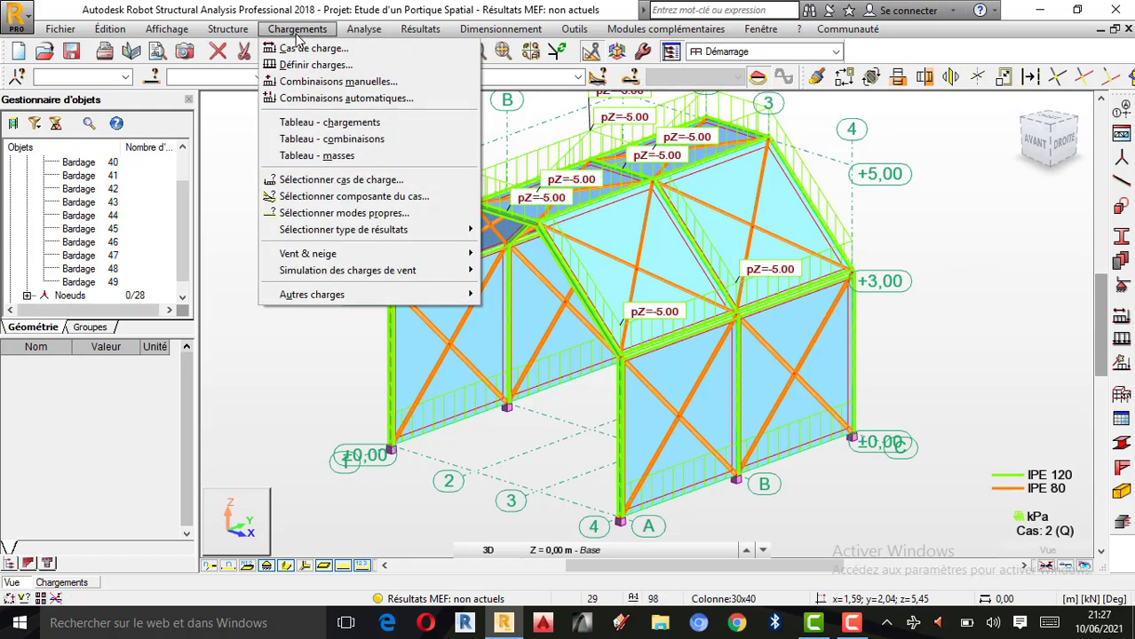
mouse_move(357, 272)
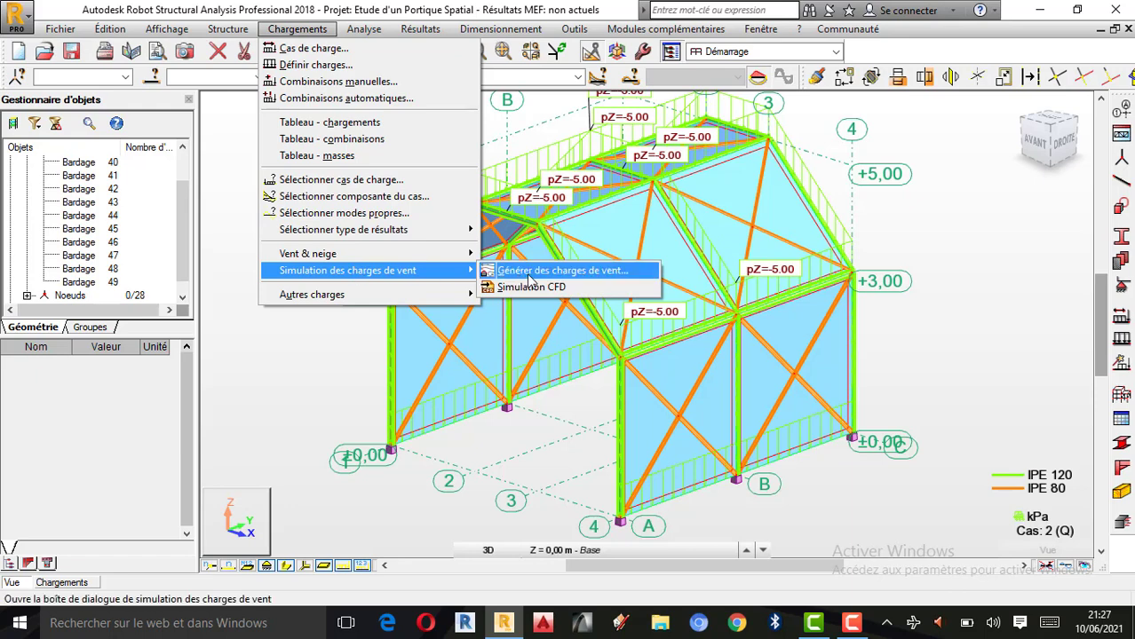
left_click(528, 276)
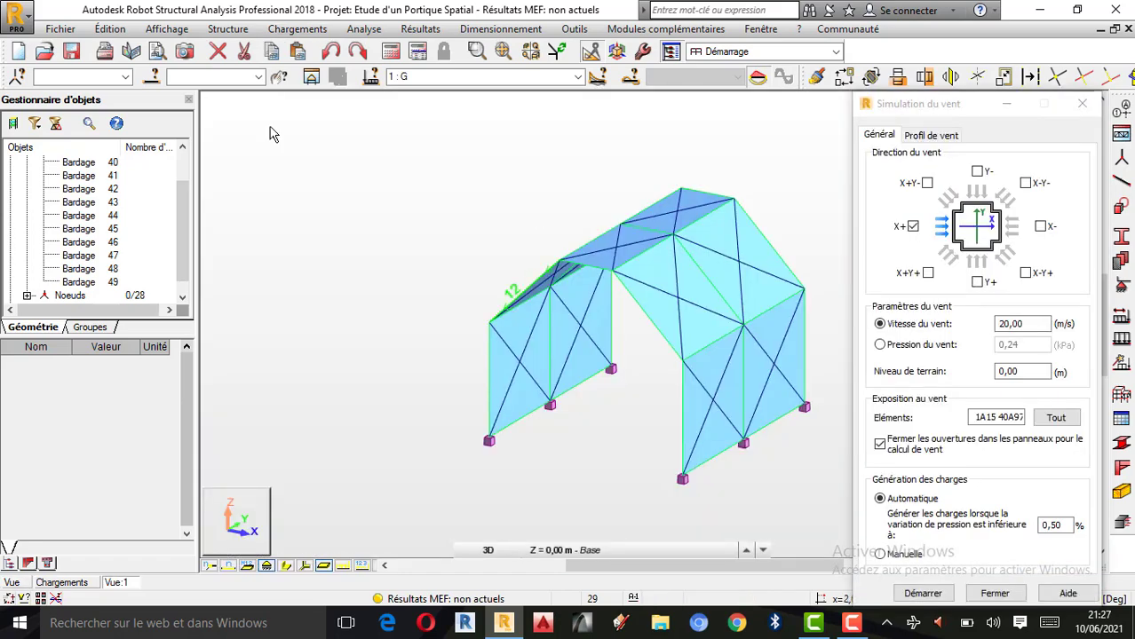
left_click(1084, 106)
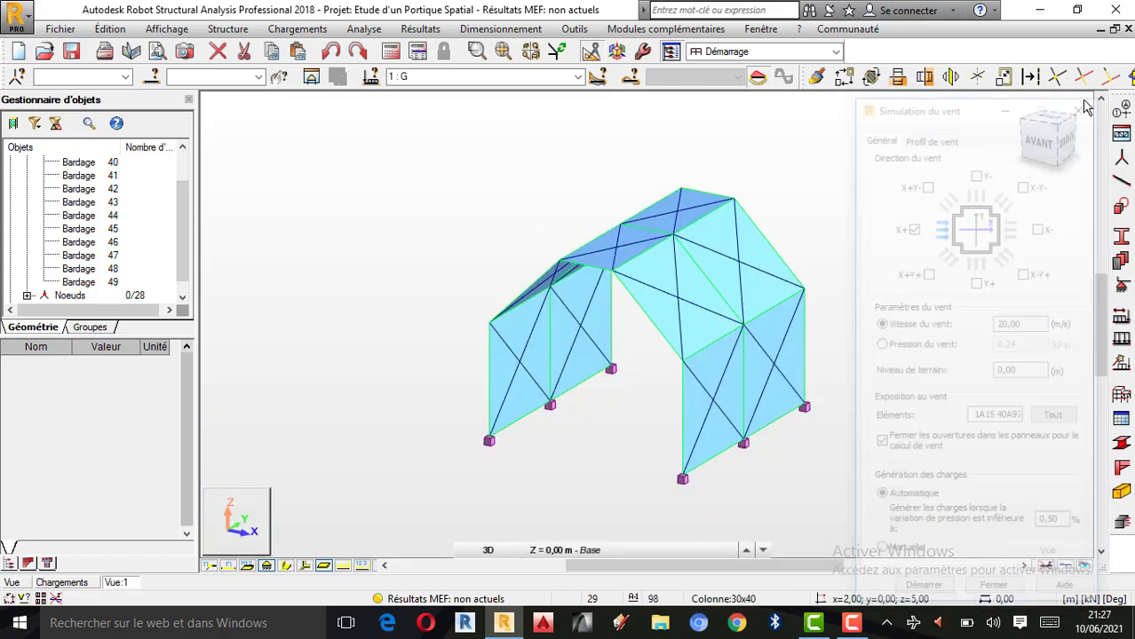
scroll(539, 349, "down", 1)
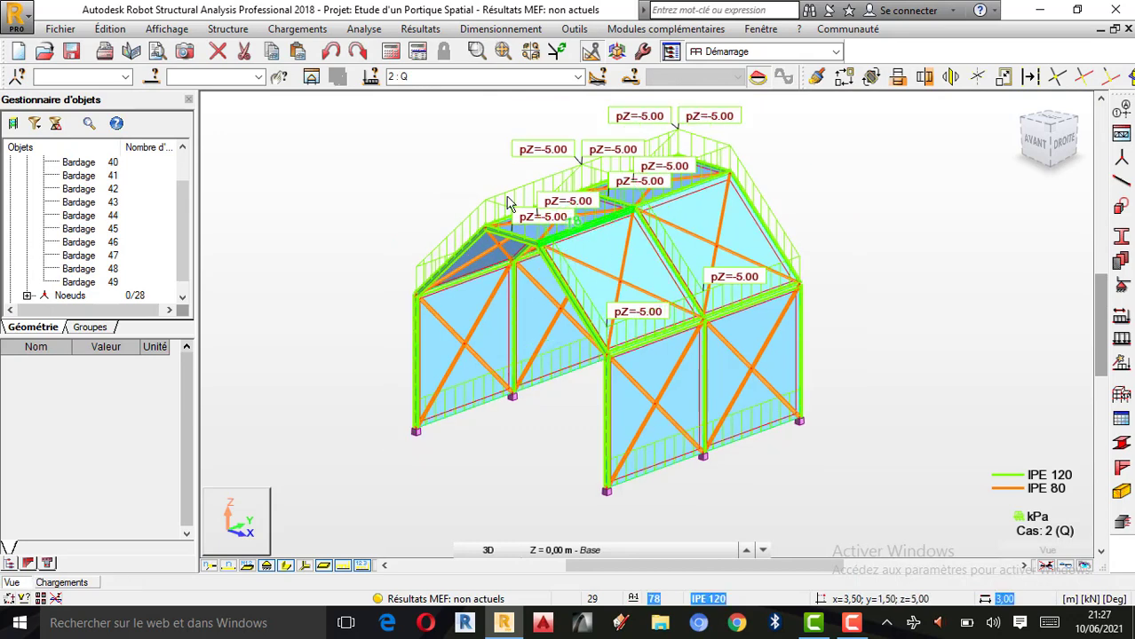
- Open the wind load generation settings and make X+Y+ the only wind direction instead of X+
left_click(302, 29)
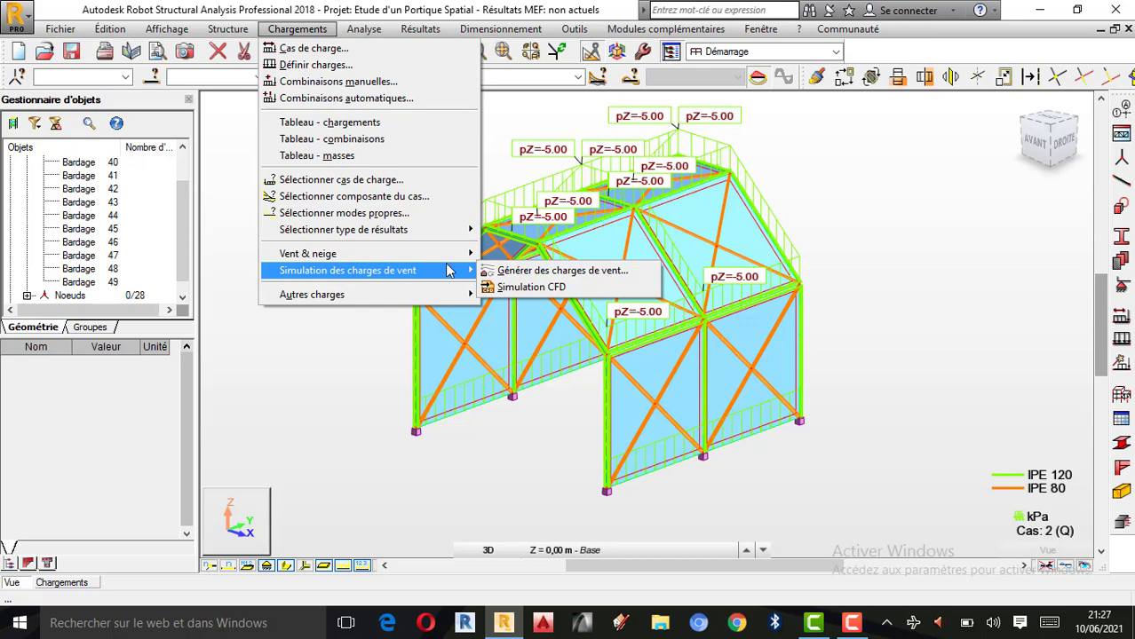
left_click(573, 270)
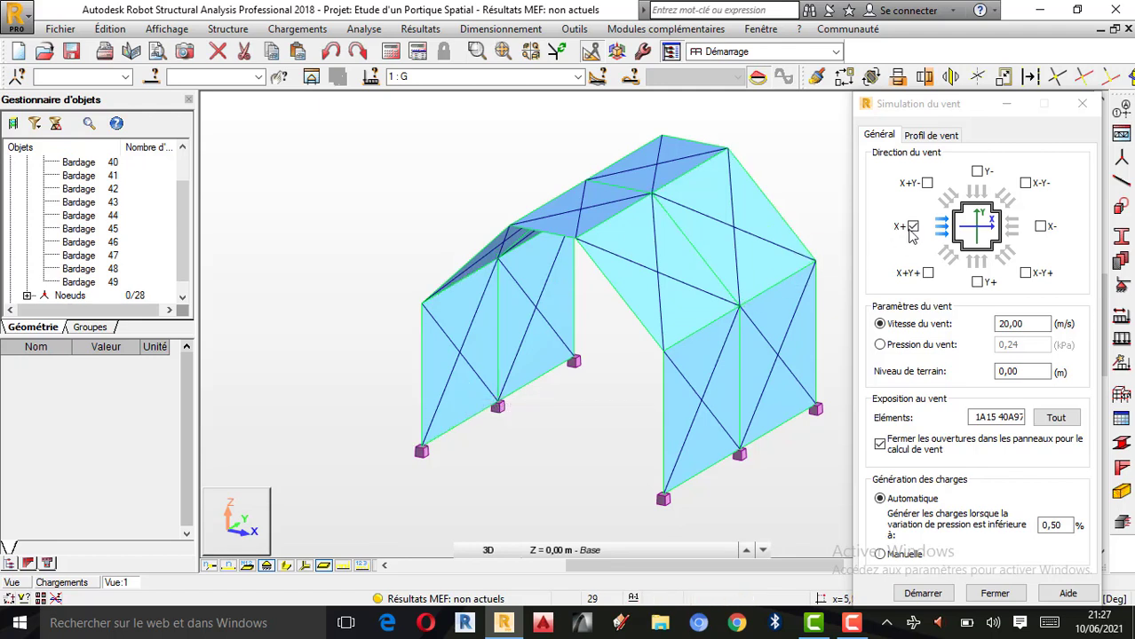
left_click(935, 273)
left_click(929, 273)
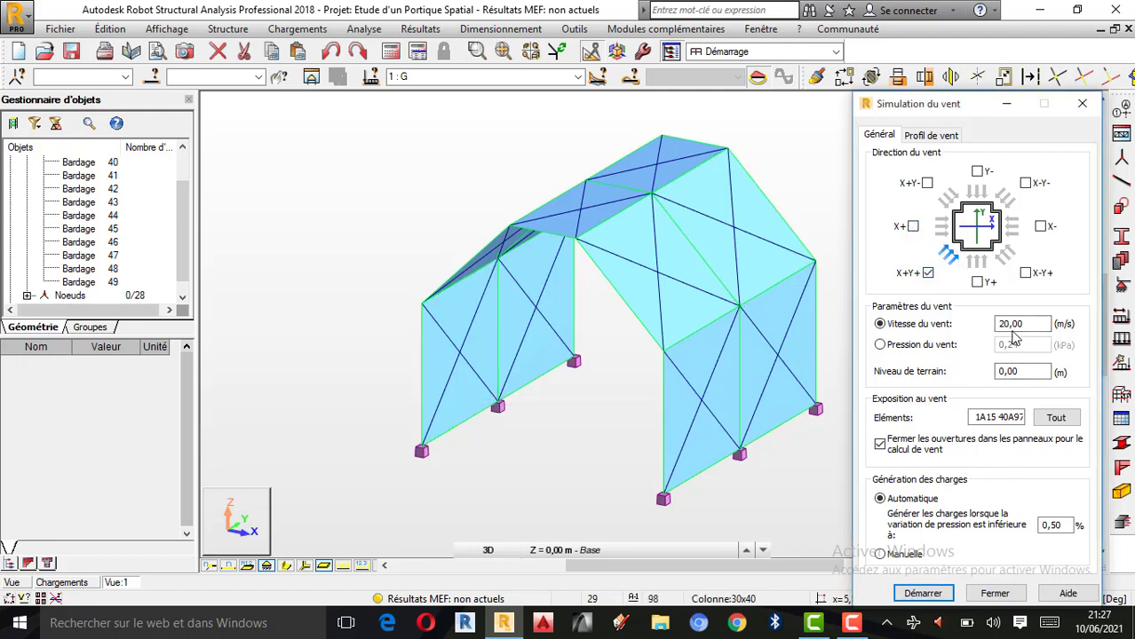
- Set the wind speed to 28 m/s for the wind simulation
double_click(1005, 323)
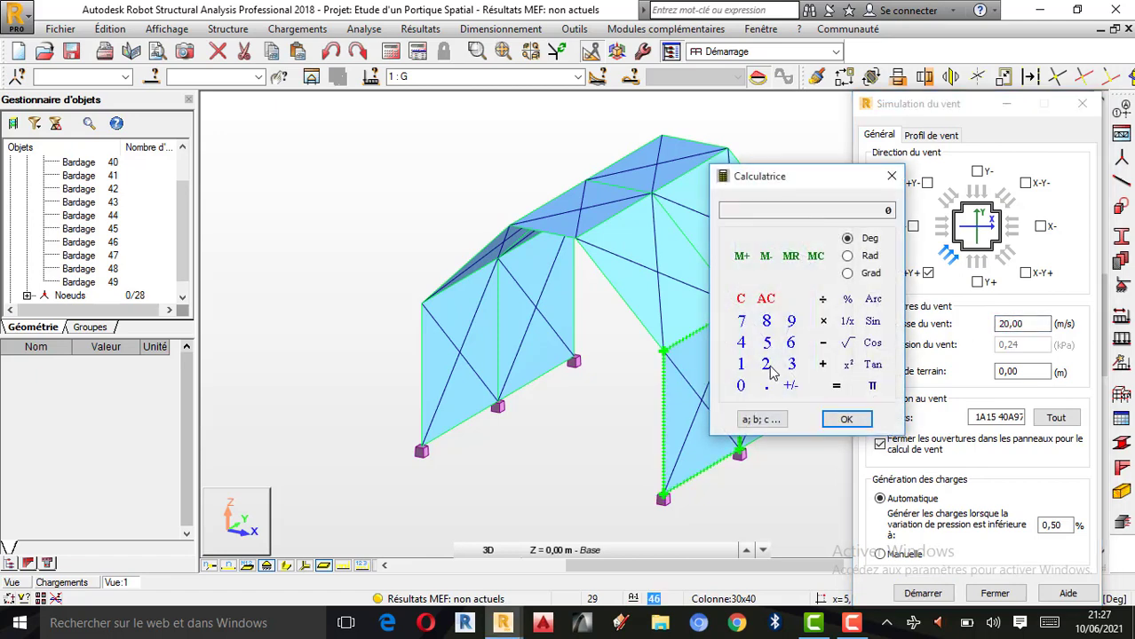
left_click(766, 364)
left_click(766, 321)
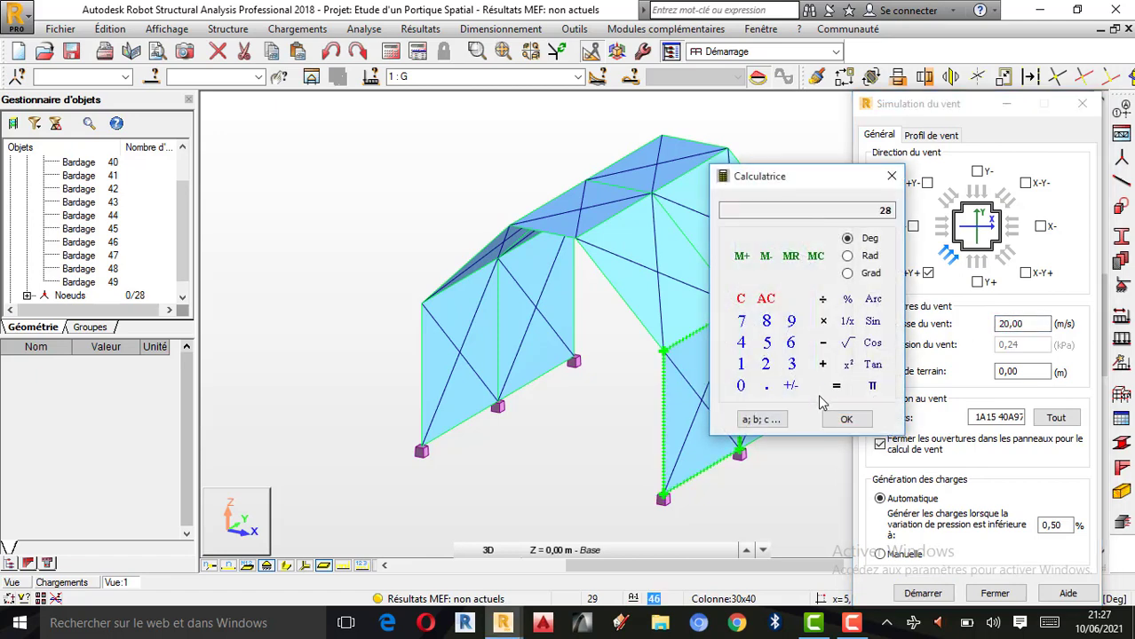
left_click(846, 420)
left_click(891, 176)
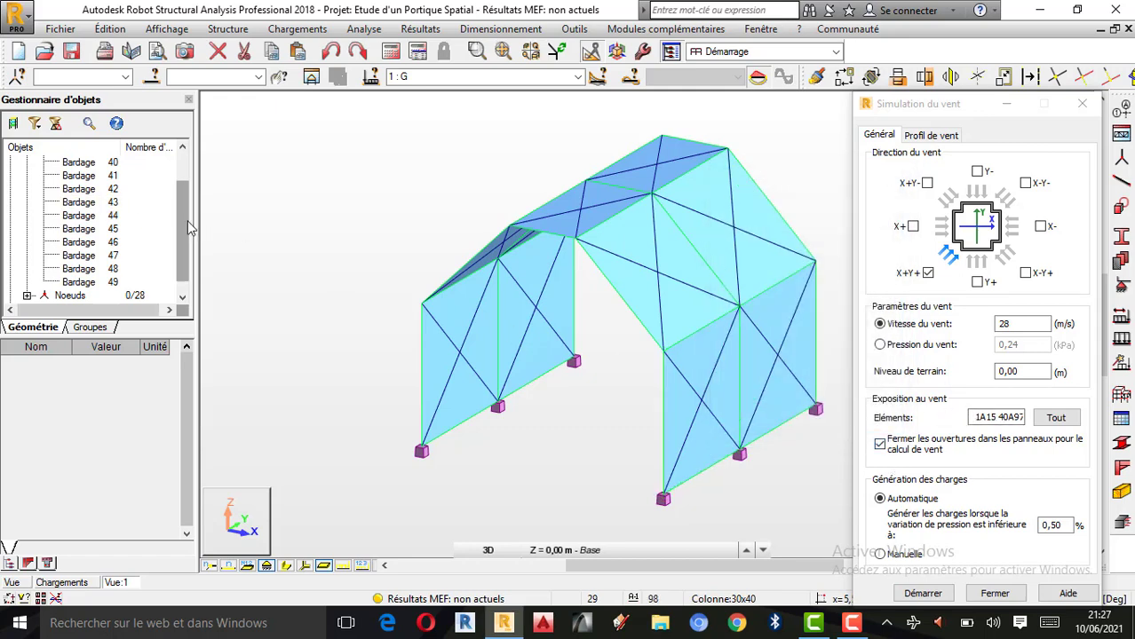
- Select all claddings from 40 to 49 in the model's object list
left_click_drag(188, 221, 188, 190)
left_click(101, 203)
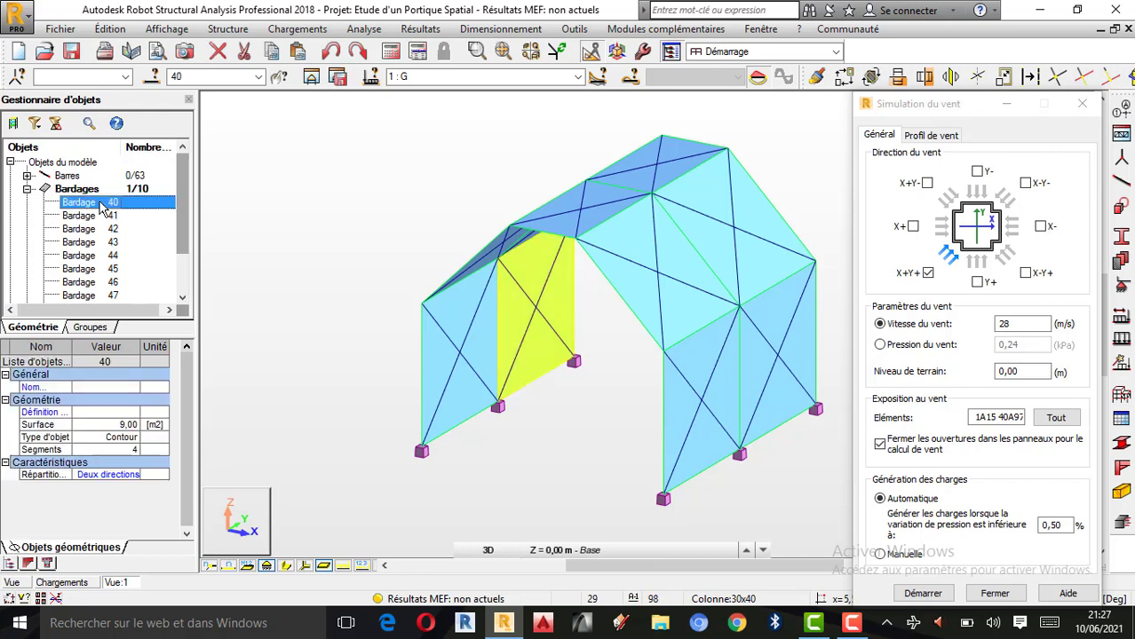
key("shift+Down")
key("shift+Down")
key("shift+Down")
key("shift+Down")
key("shift+Down")
key("shift+Down")
key("shift+Down")
key("shift+Down")
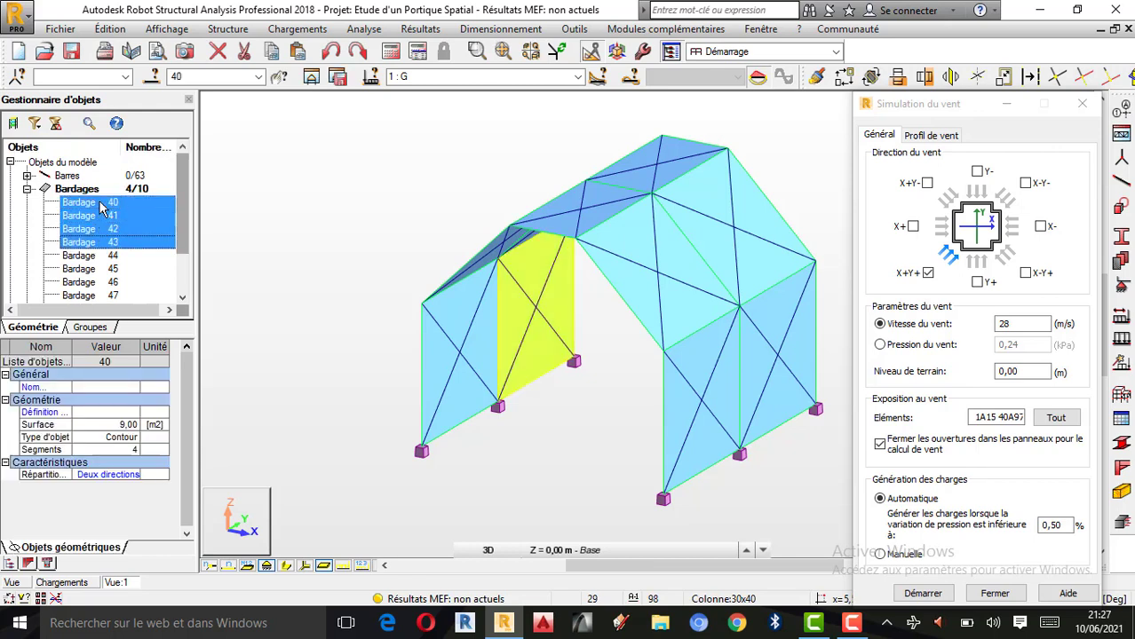
key("shift+Down")
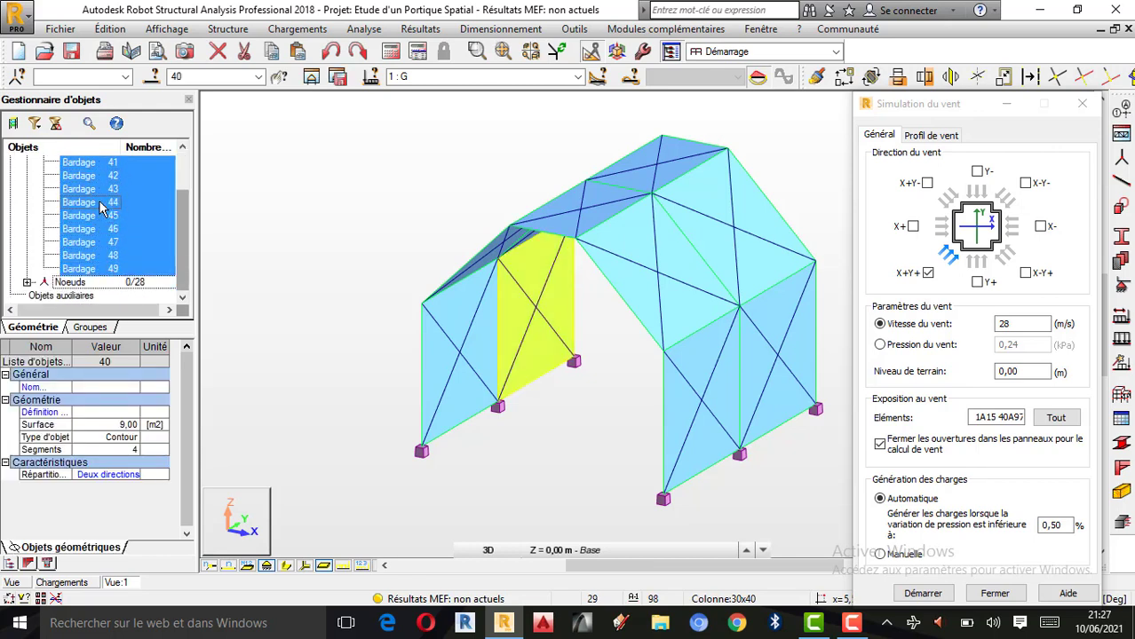
key("shift+Up")
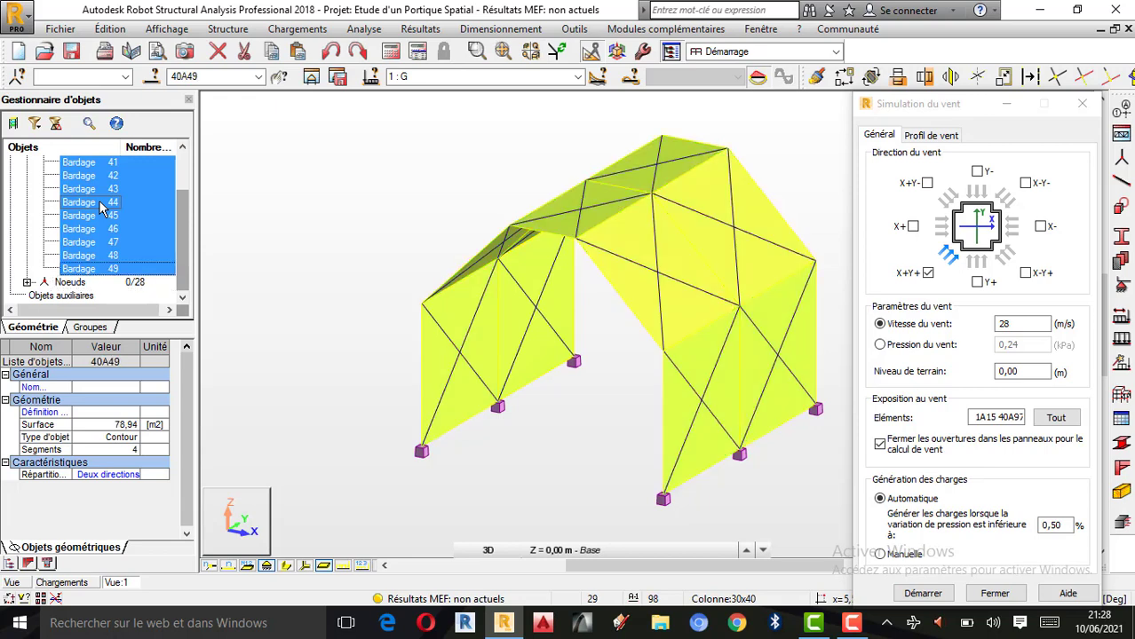
- Copy the selected cladding list 40A49 and use it to replace the elements exposed to the wind
double_click(200, 76)
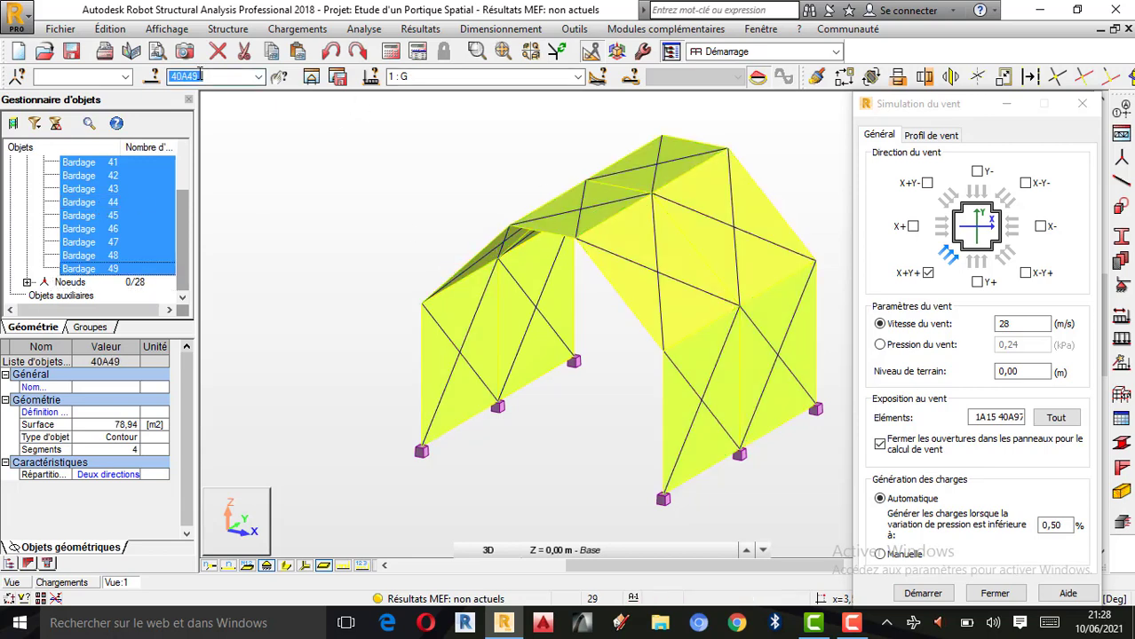
right_click(199, 75)
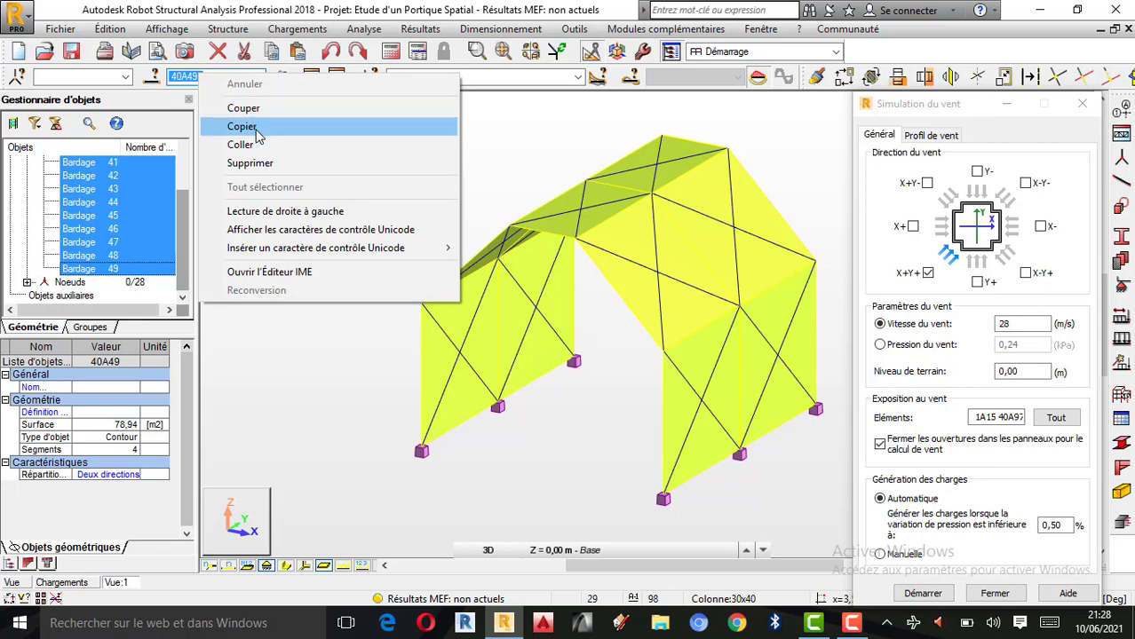
left_click(256, 127)
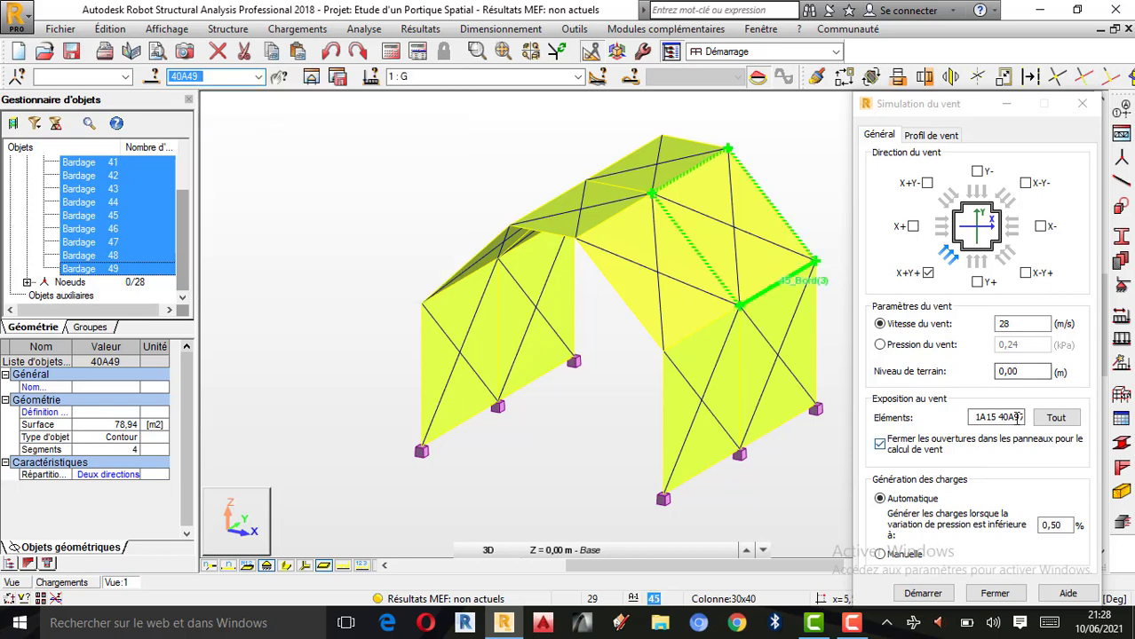
left_click(1012, 419)
left_click_drag(1012, 416, 847, 402)
key("BackSpace")
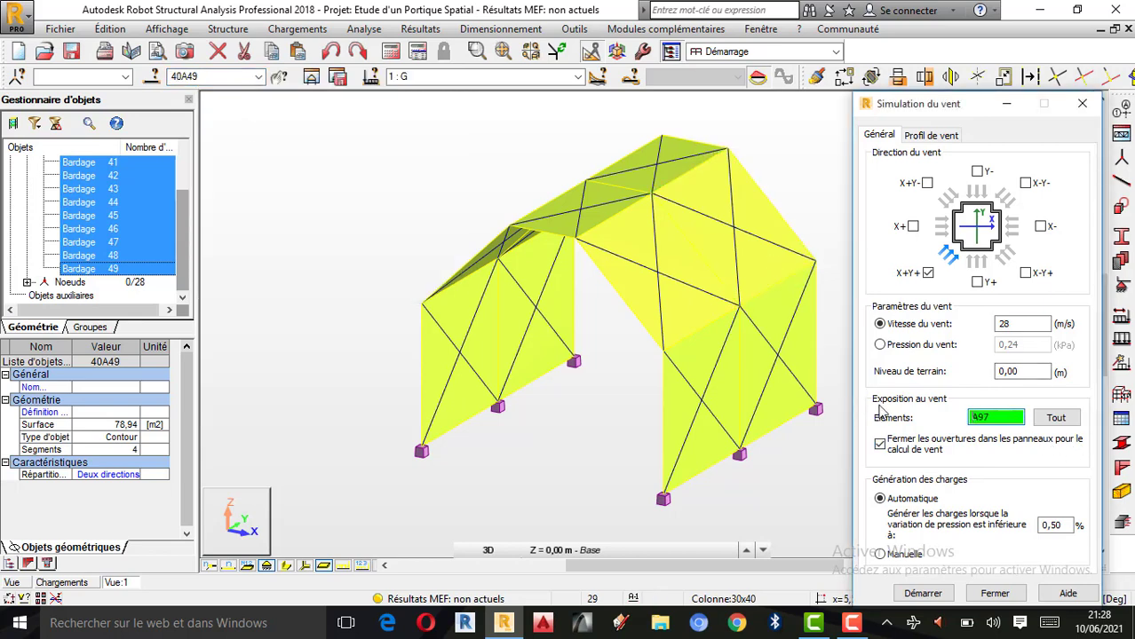
left_click_drag(996, 416, 896, 409)
right_click(1003, 417)
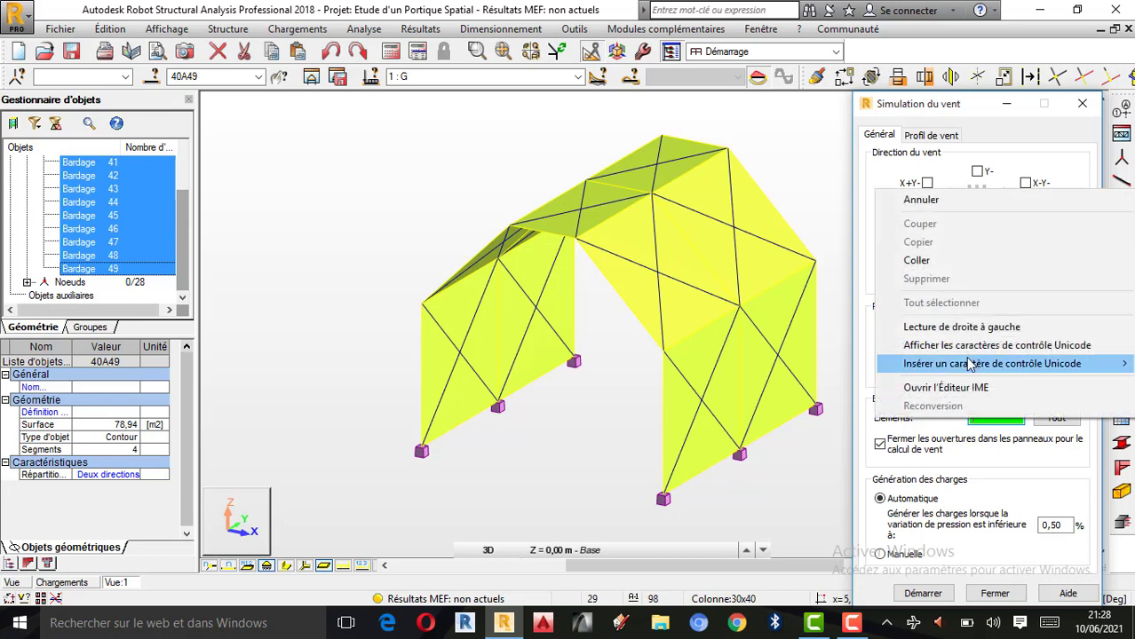
left_click(924, 259)
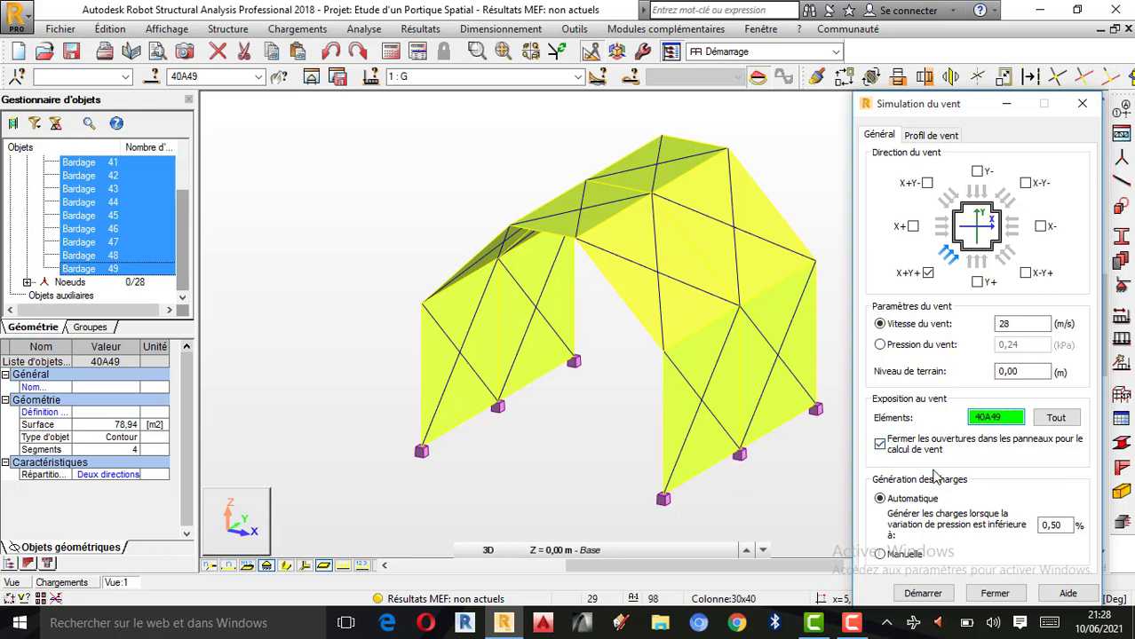
- Disable closing the panel openings for the wind calculation, run the X+Y+ wind simulation to generate its loads, and close the simulation
left_click(879, 444)
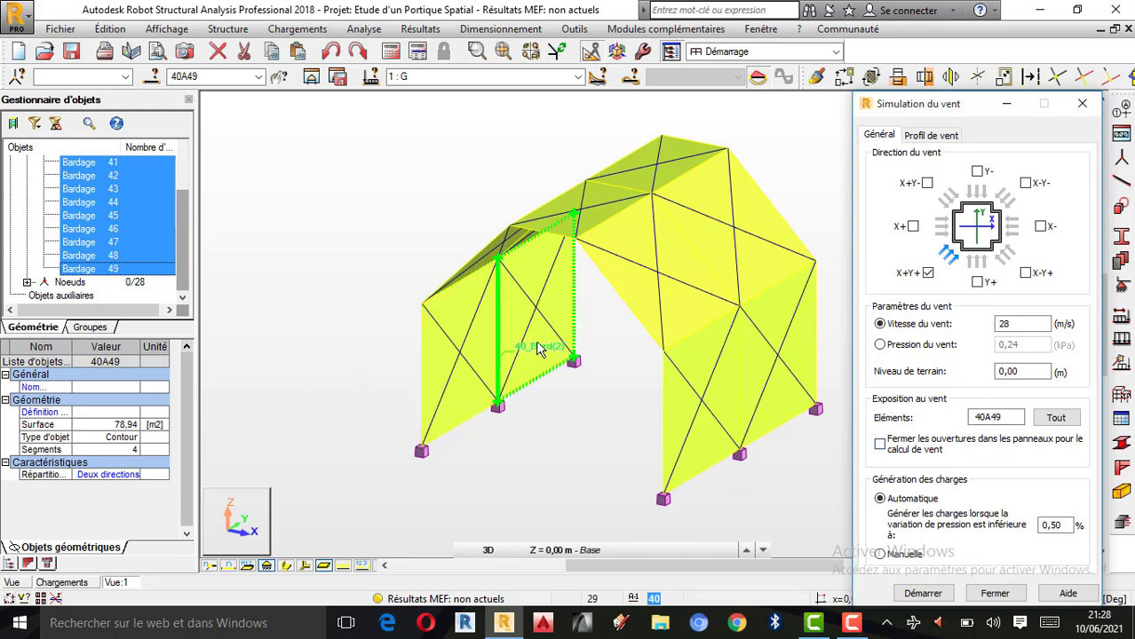
left_click(922, 595)
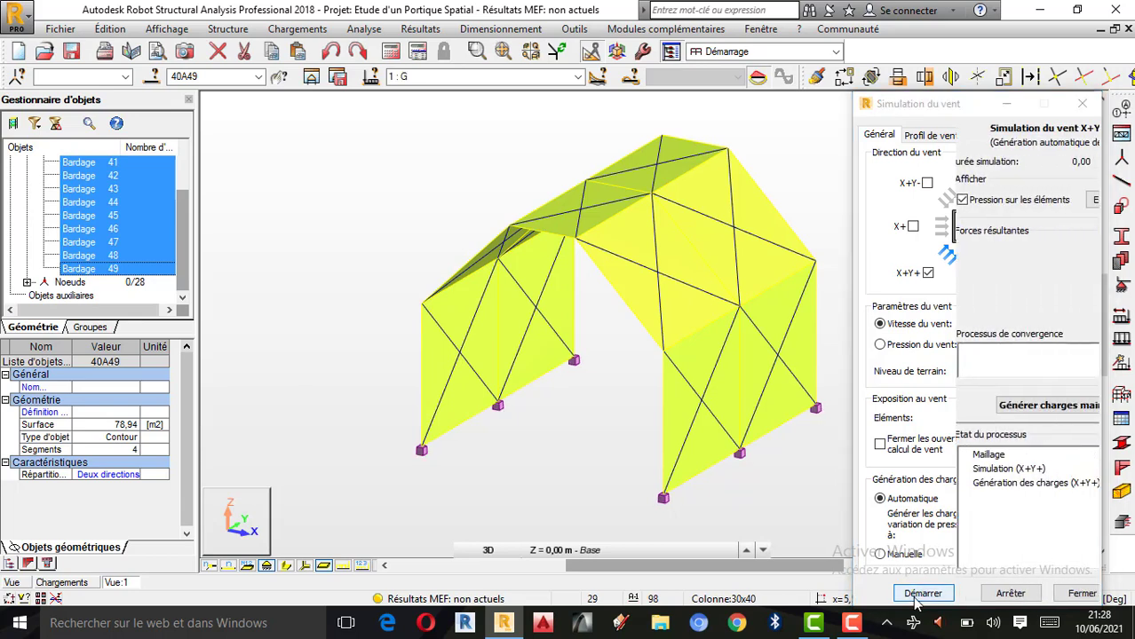
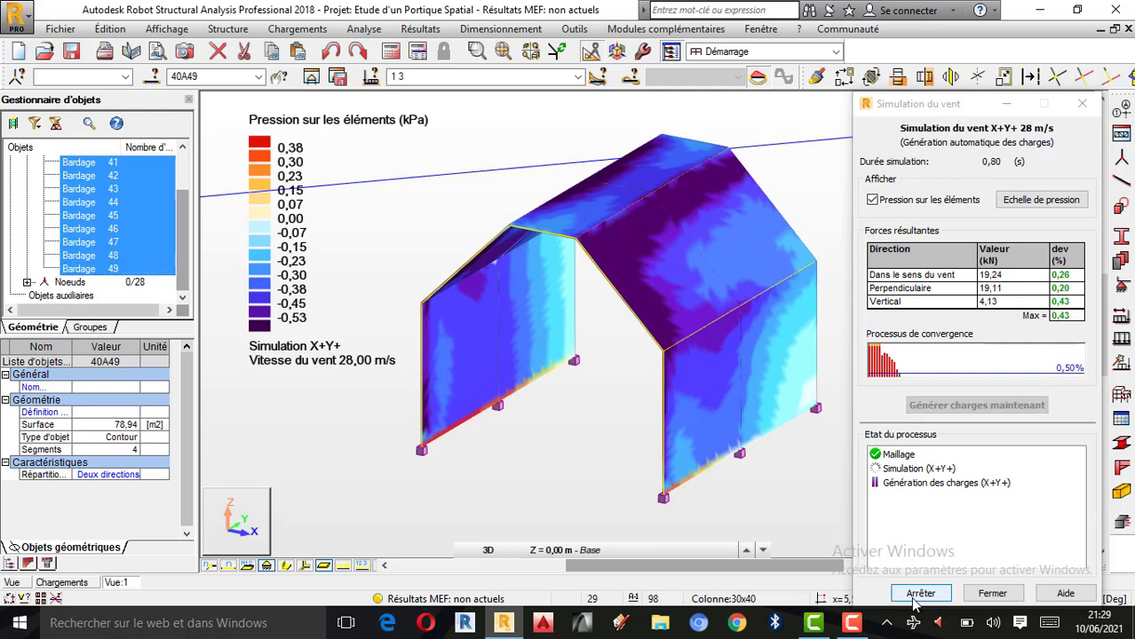
left_click(920, 593)
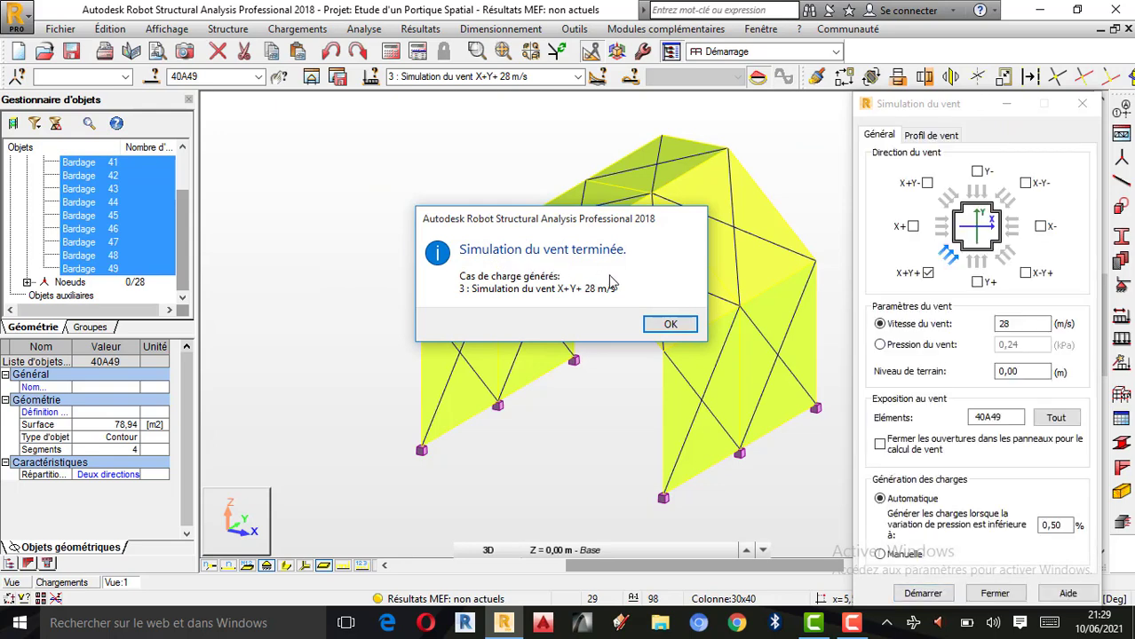
left_click(675, 326)
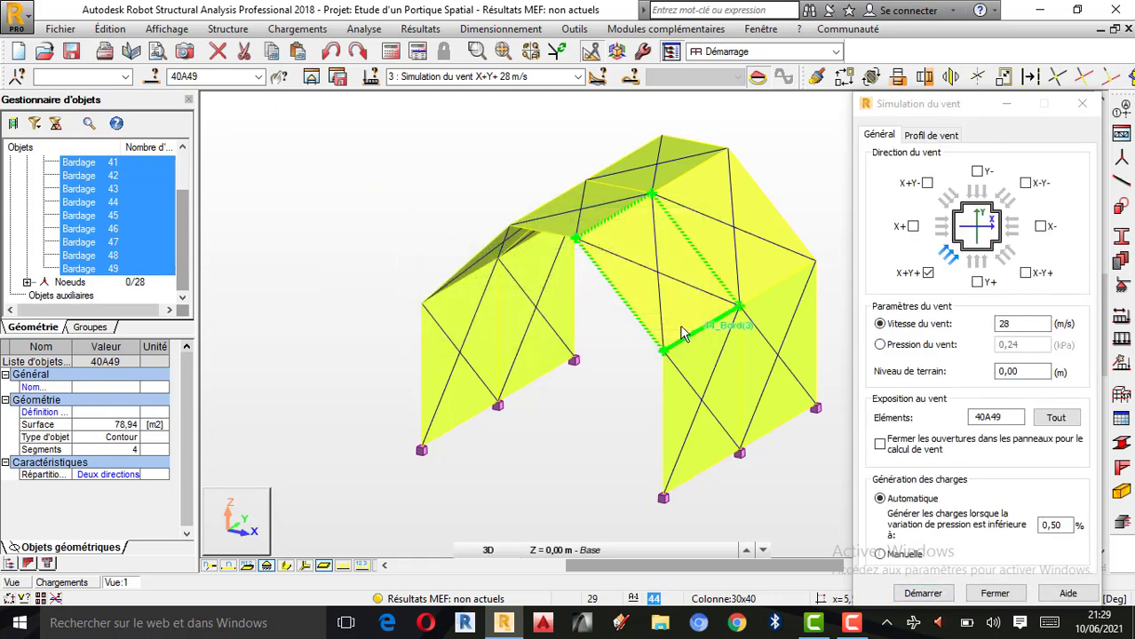
left_click(1081, 104)
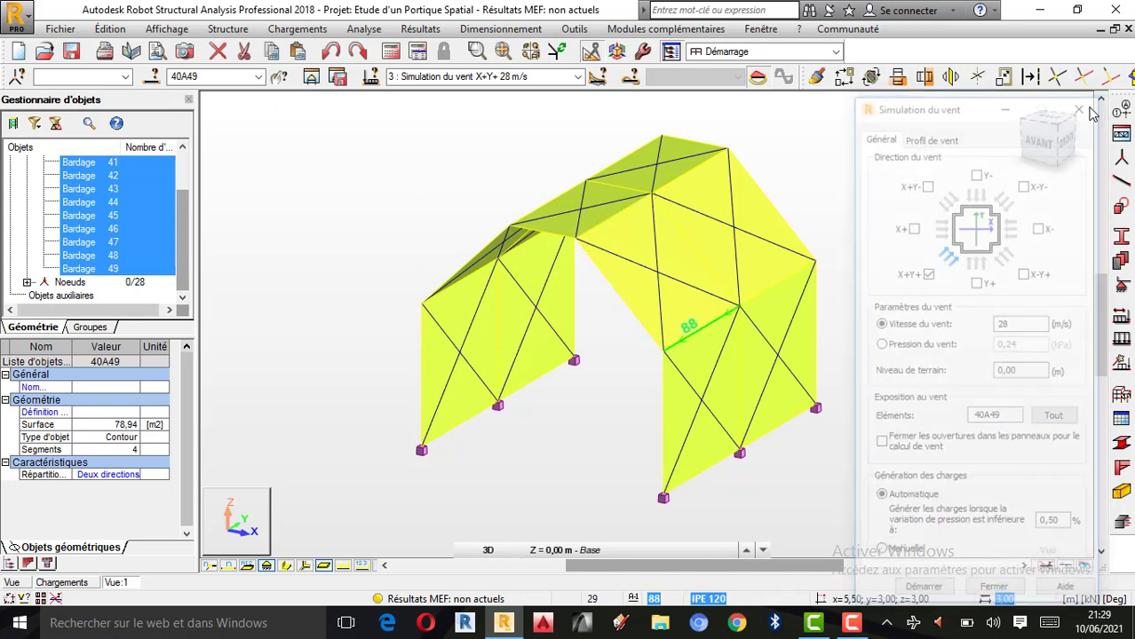
scroll(596, 272, "up", 1)
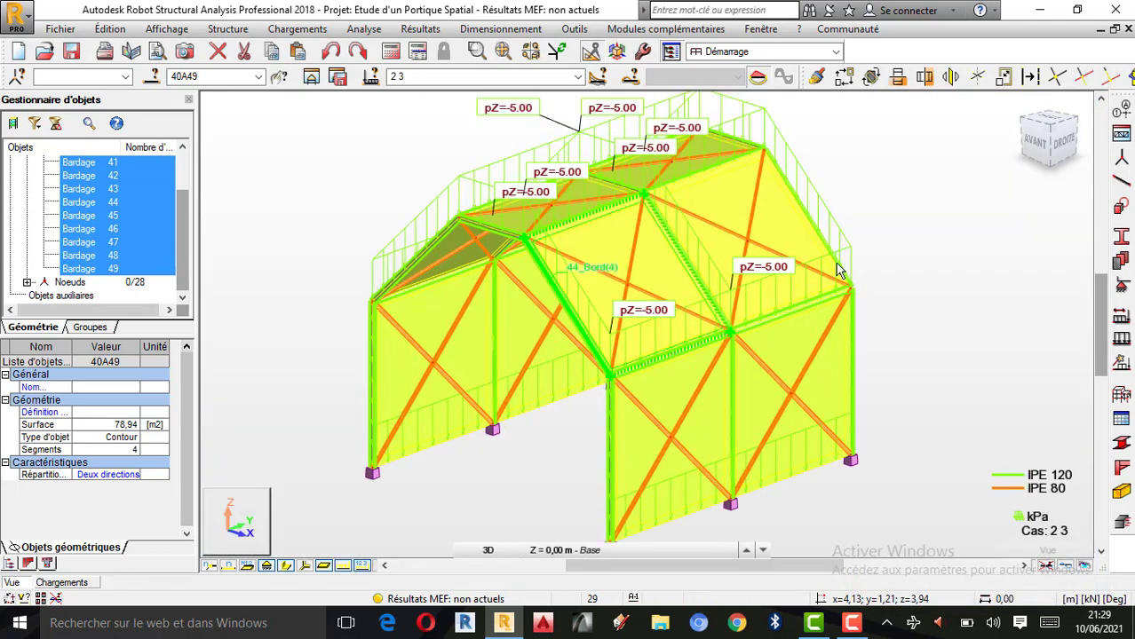
- Display load case 3, Simulation du vent X+Y+ 28 m/s, and examine its pressure map from the opposite side of the structure
left_click(933, 267)
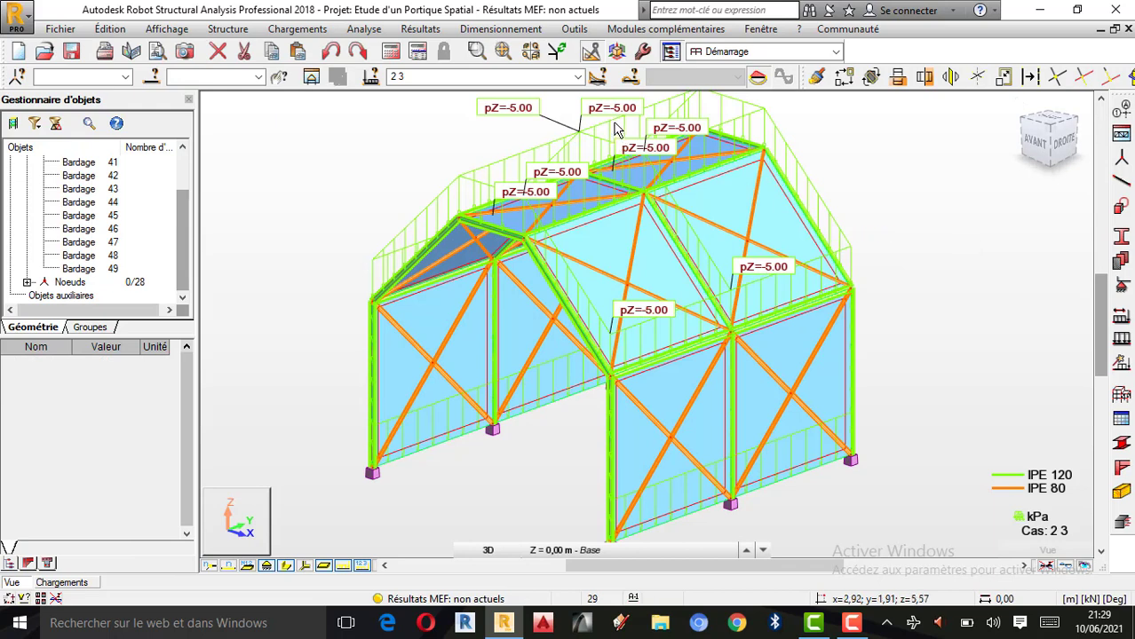
left_click(577, 78)
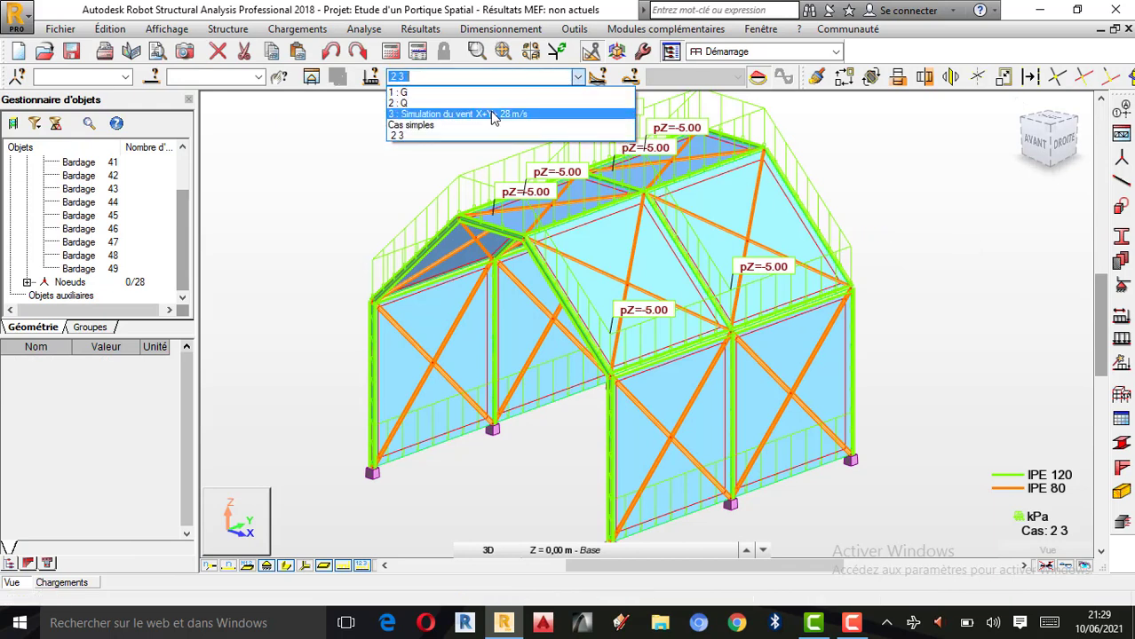
left_click(493, 115)
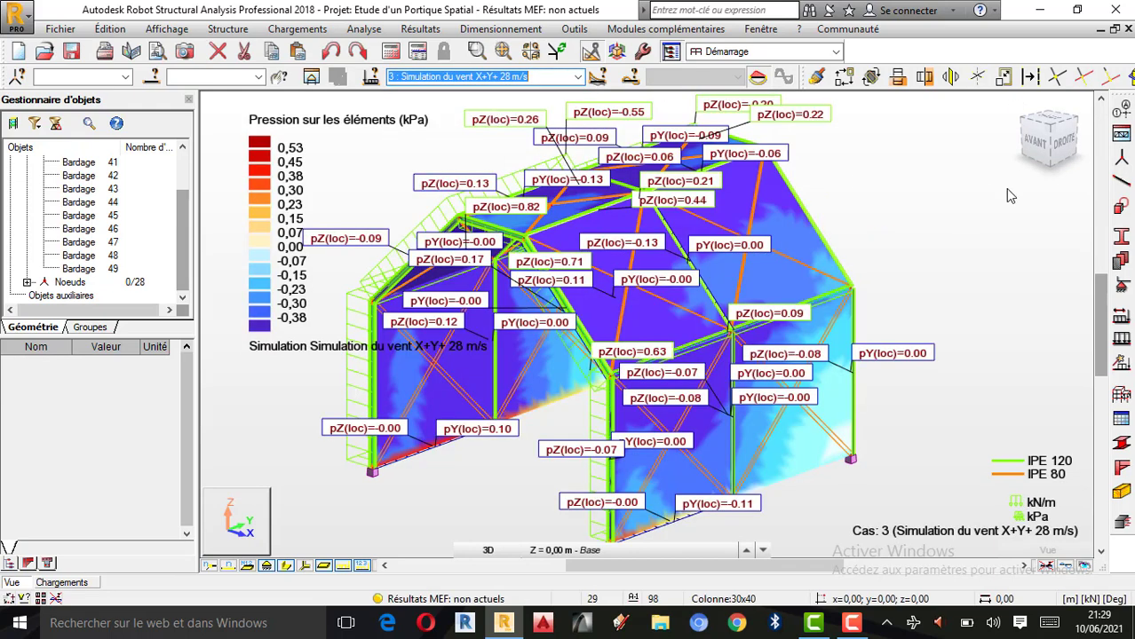
right_click(1068, 195)
left_click(897, 261)
left_click_drag(800, 258, 841, 280)
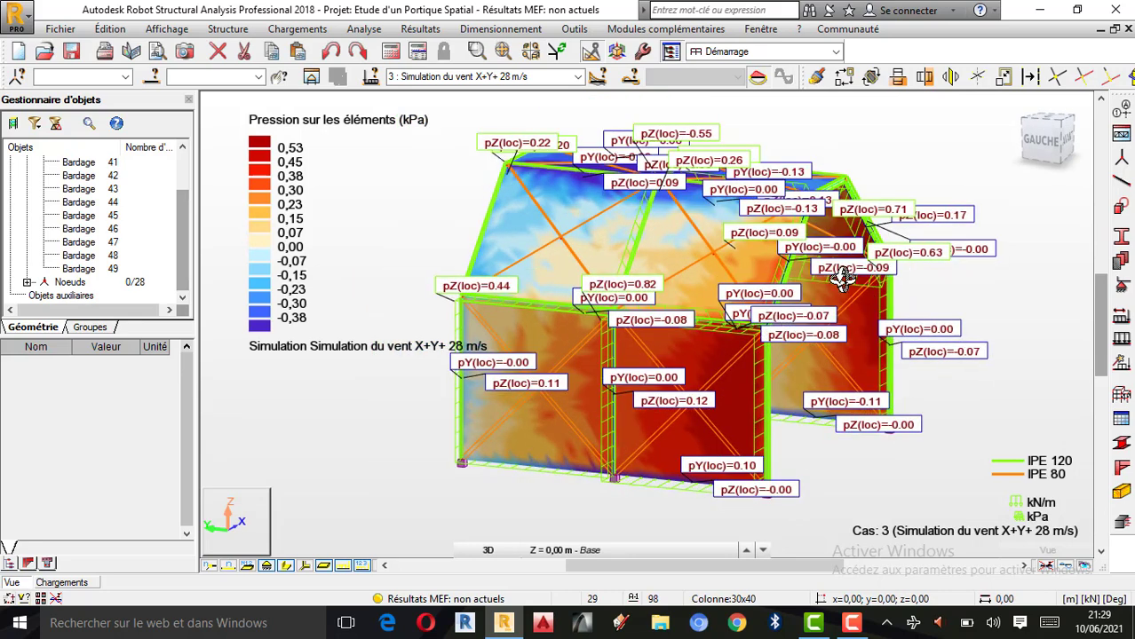
right_click(911, 157)
left_click(889, 169)
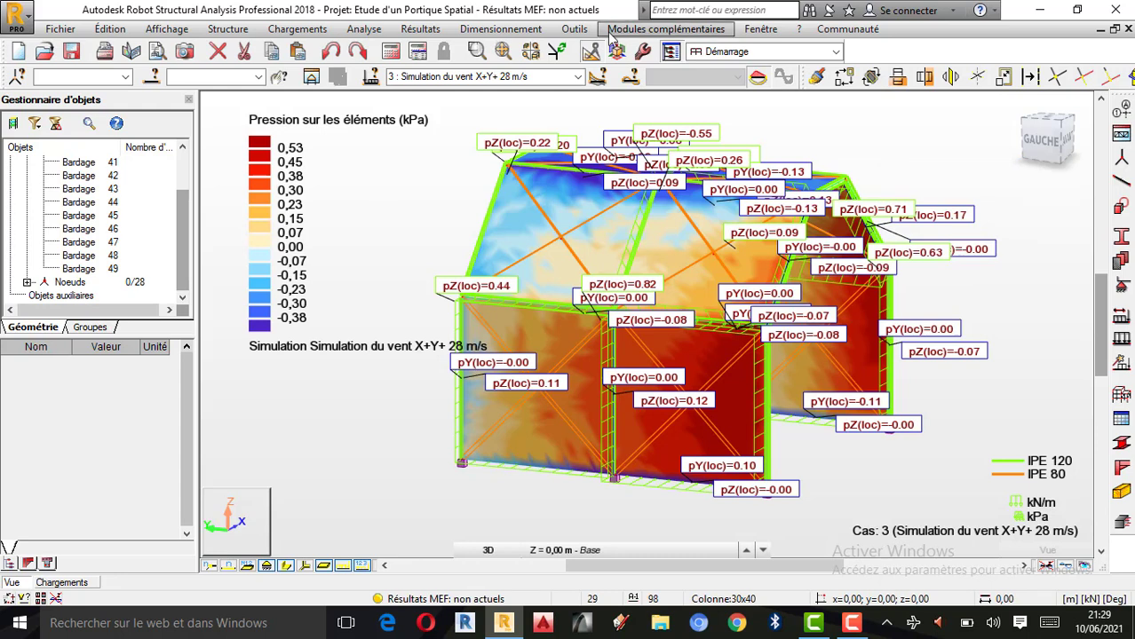
- Set the combination code to BAEL 91 with no automatic load combinations and confirm
left_click(302, 30)
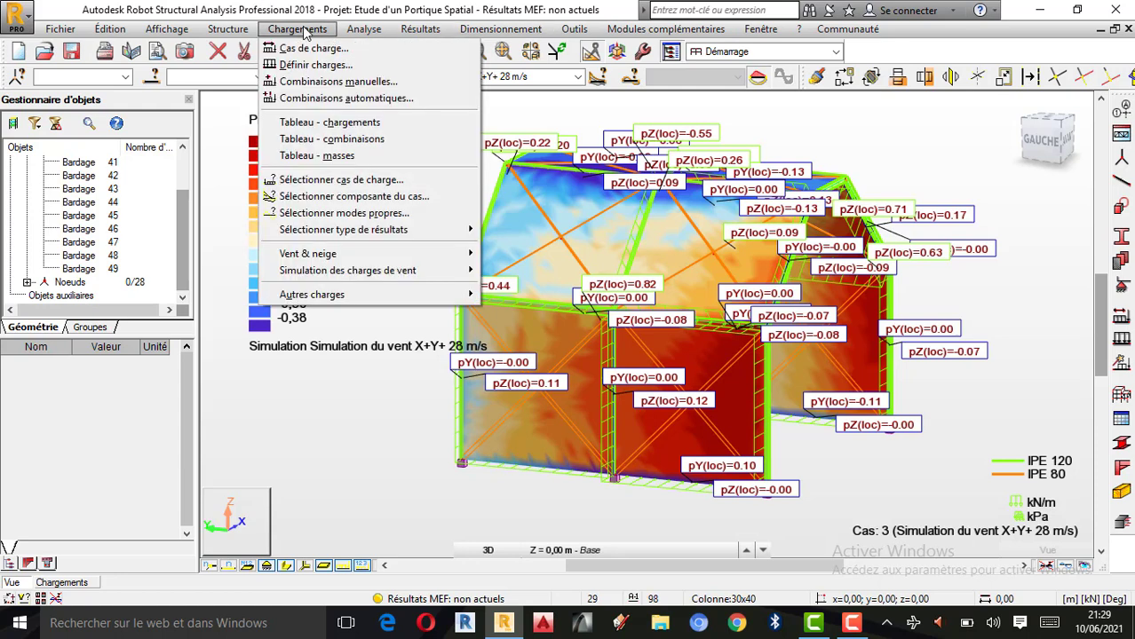
left_click(388, 102)
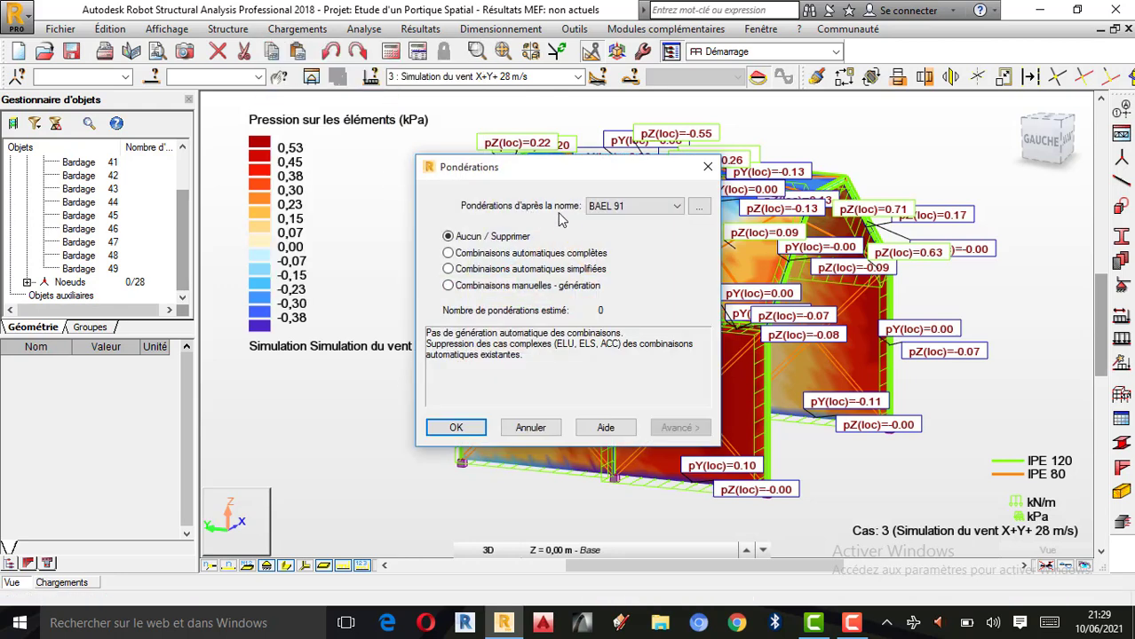
left_click(664, 210)
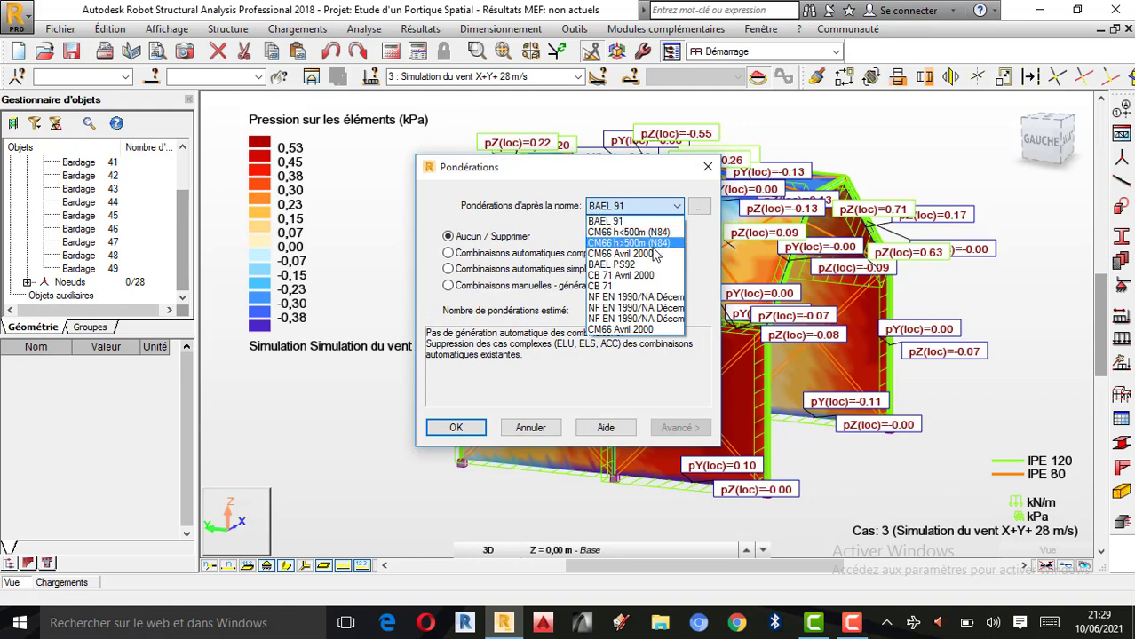
left_click(627, 222)
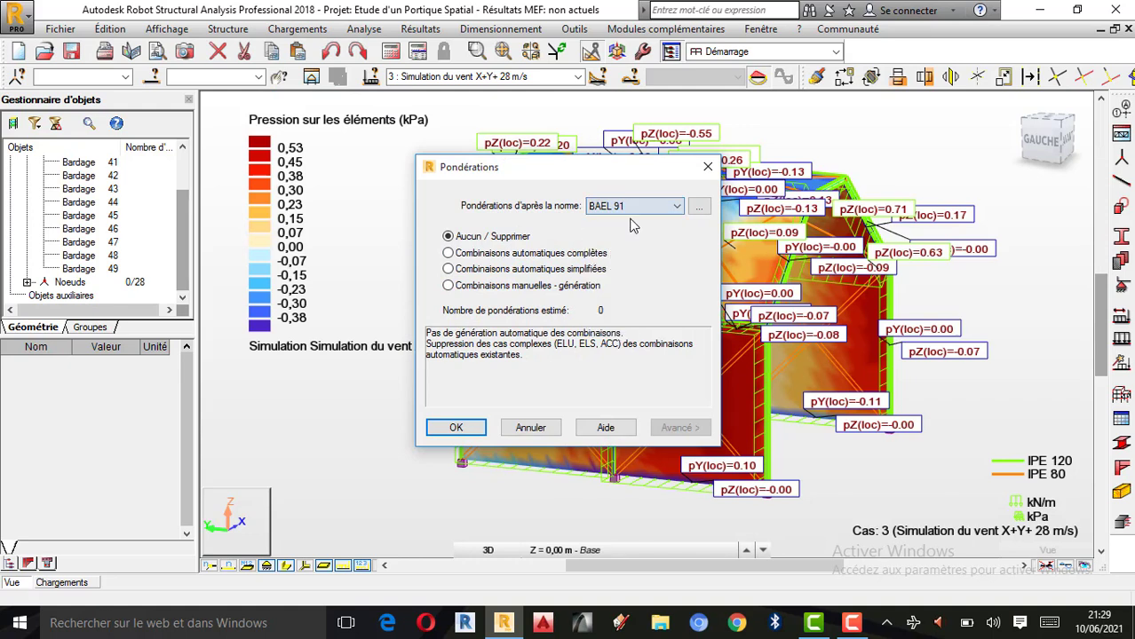
left_click(455, 428)
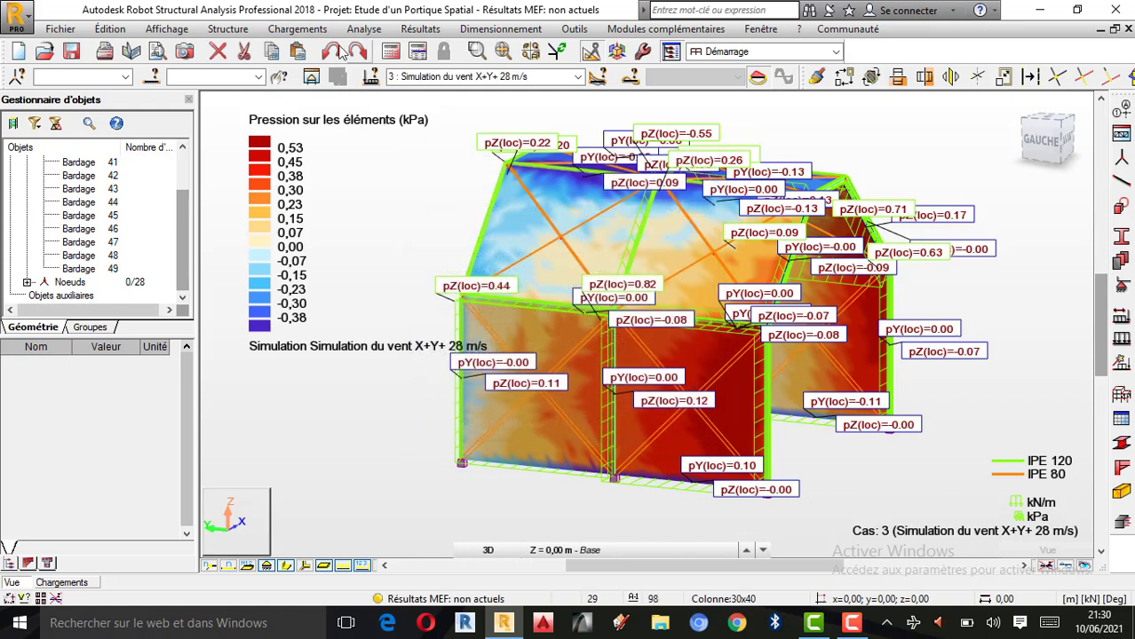
- Create a manual ELU combination named Elu containing the G, Q and wind simulation cases with automatic coefficients, and apply it
left_click(298, 30)
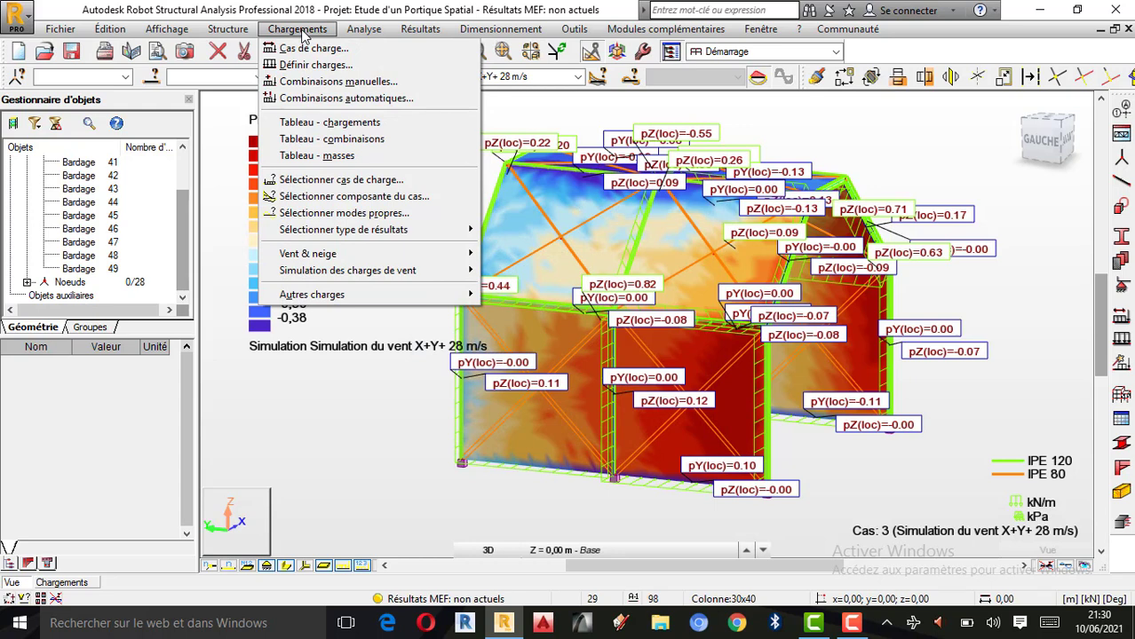
left_click(375, 82)
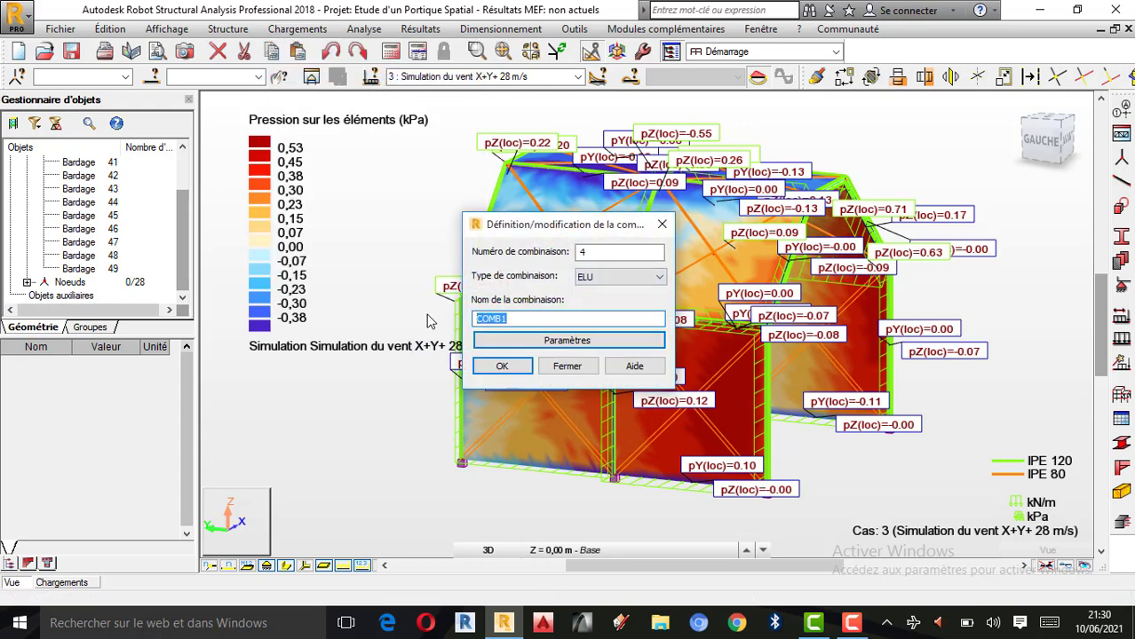
type("Elu")
left_click(501, 366)
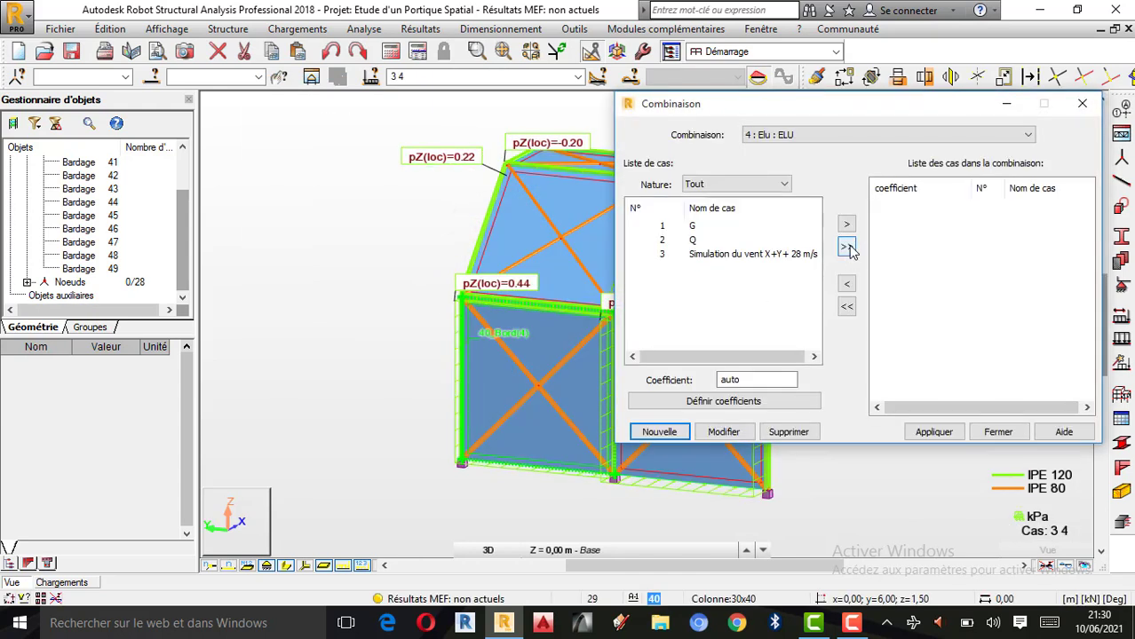
left_click(846, 249)
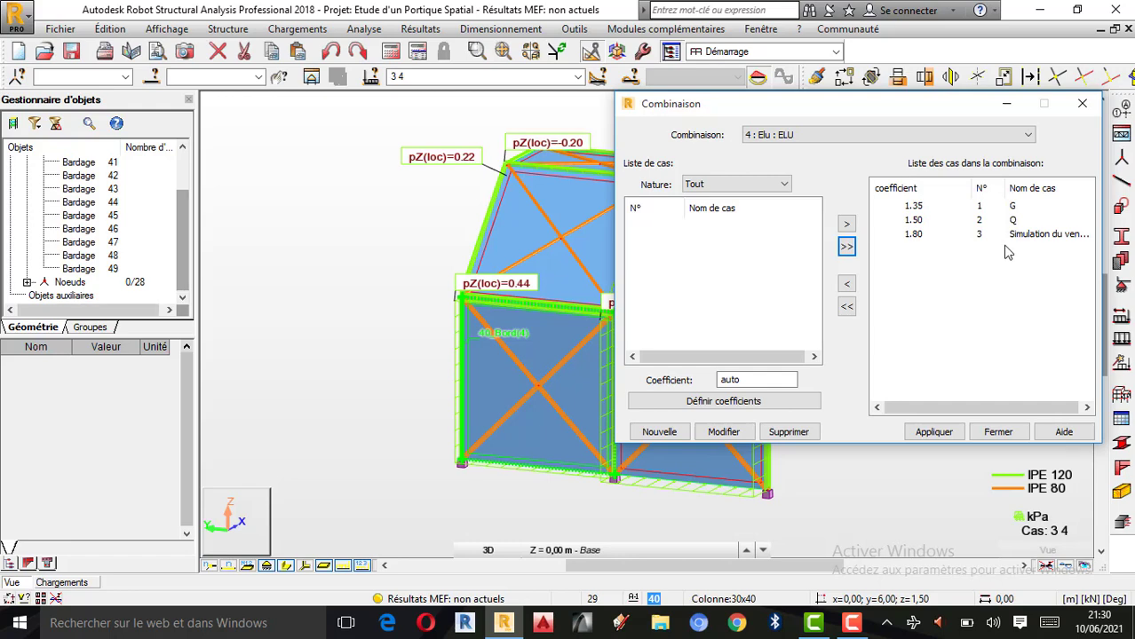
left_click(934, 432)
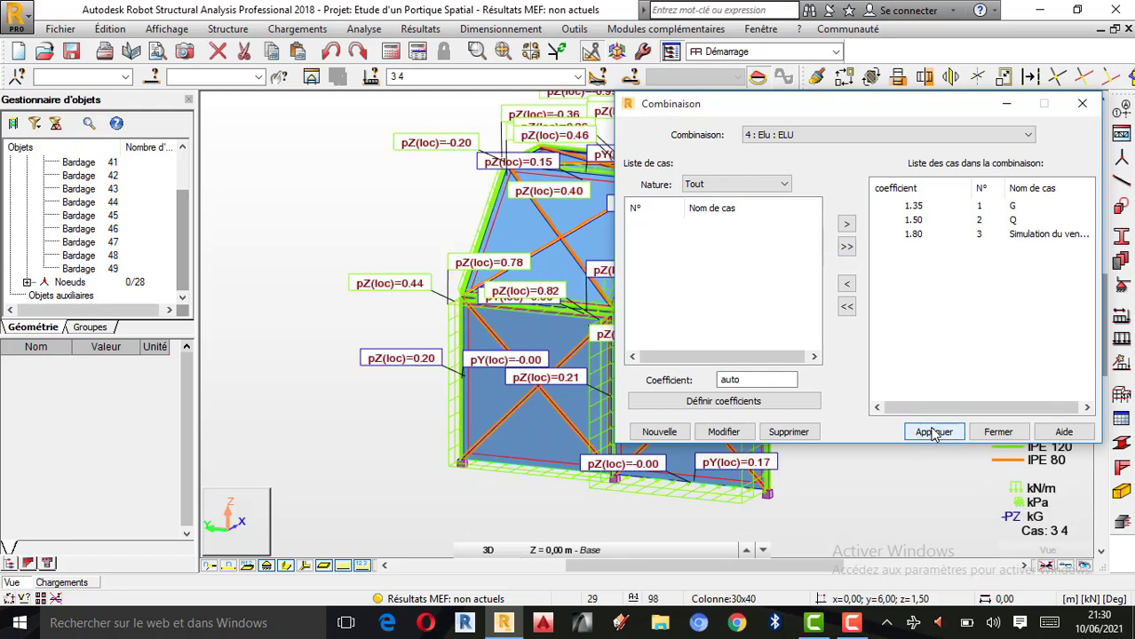
- Create a second manual combination of type ELS named Els
left_click(677, 433)
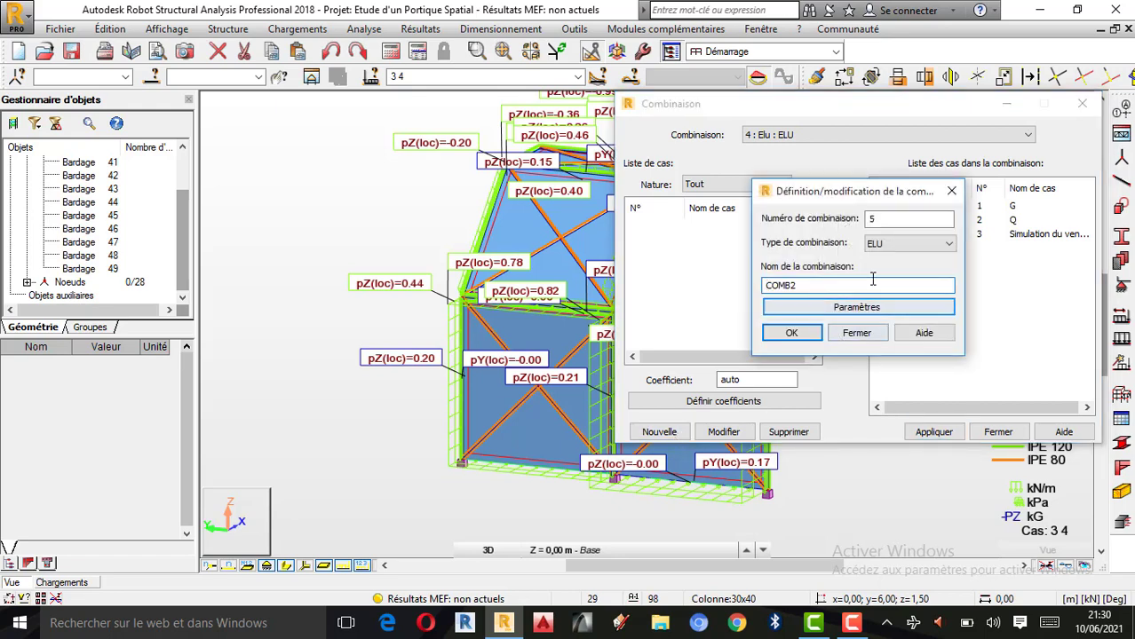
left_click(872, 243)
left_click(873, 270)
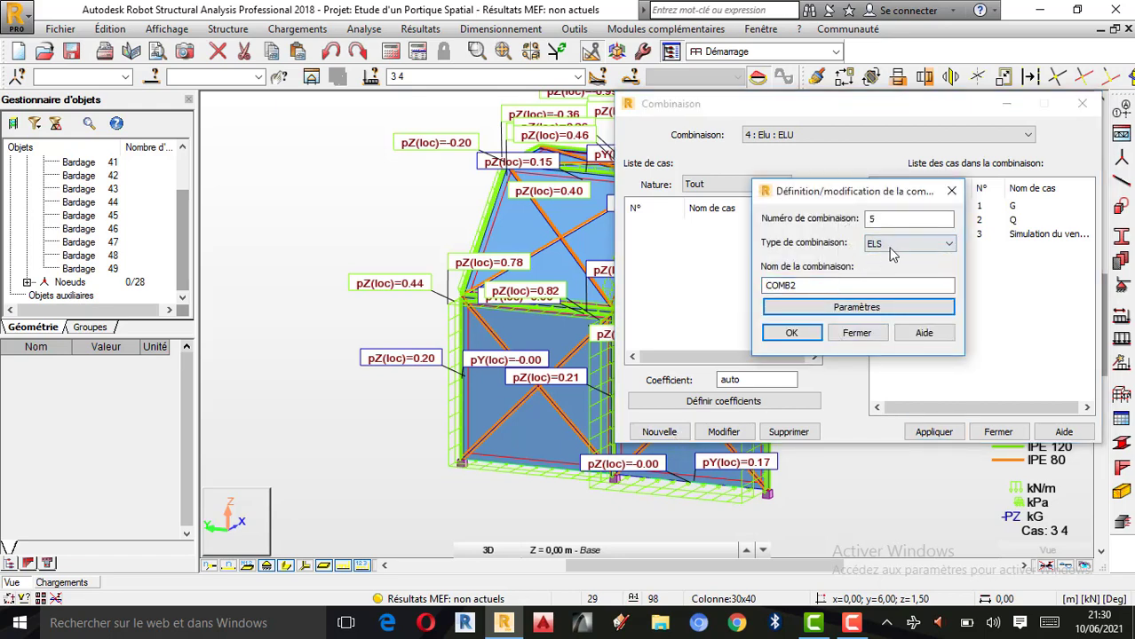
left_click(892, 248)
left_click(886, 269)
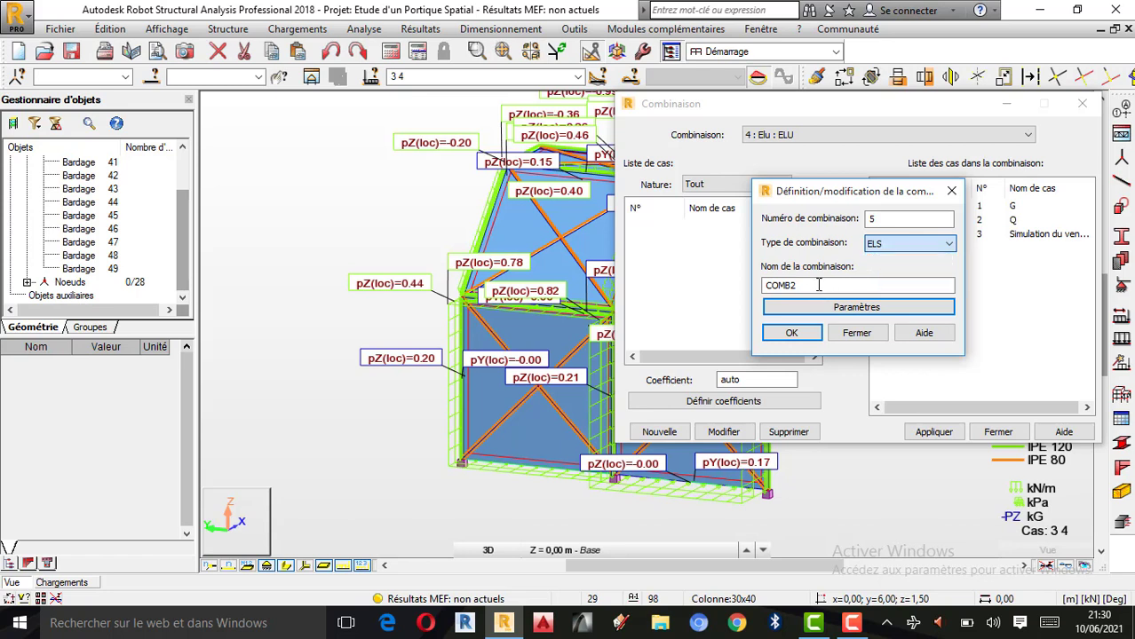
key("Tab")
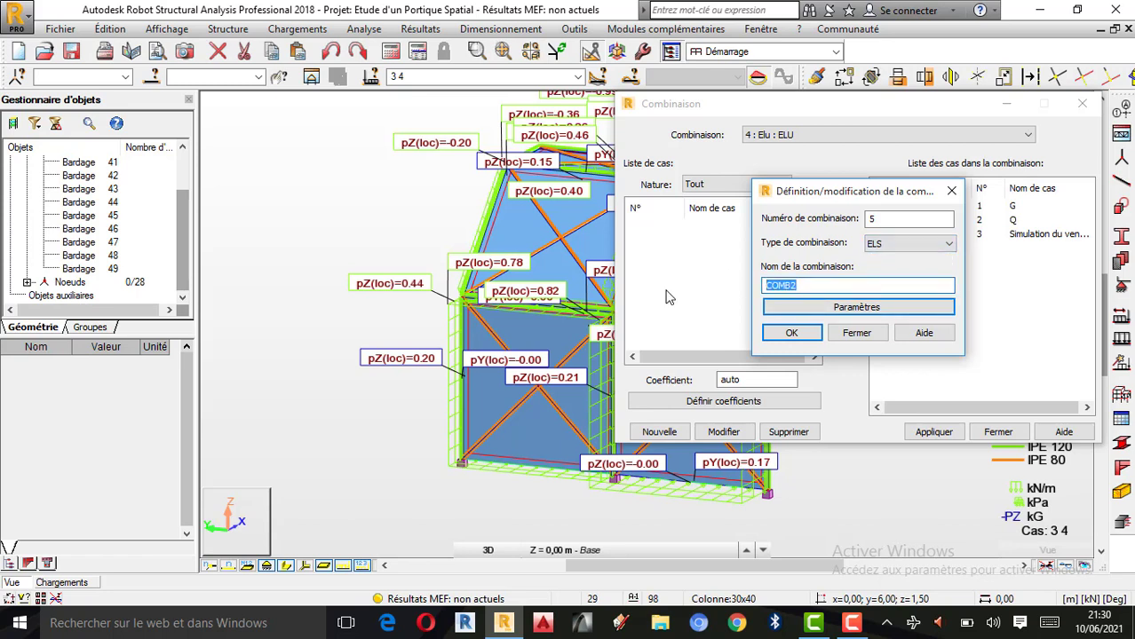
type("Els")
left_click(791, 333)
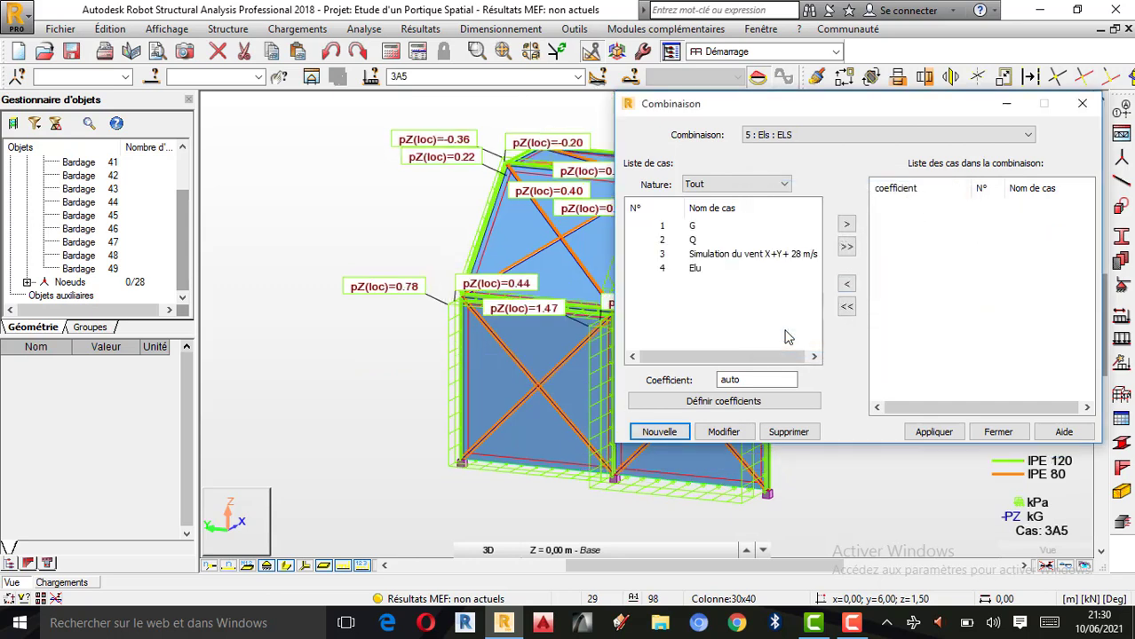
- Include G, Q and the wind simulation in the Els combination, leave out the Elu case, apply it and close the combination definition
left_click(847, 247)
left_click(913, 248)
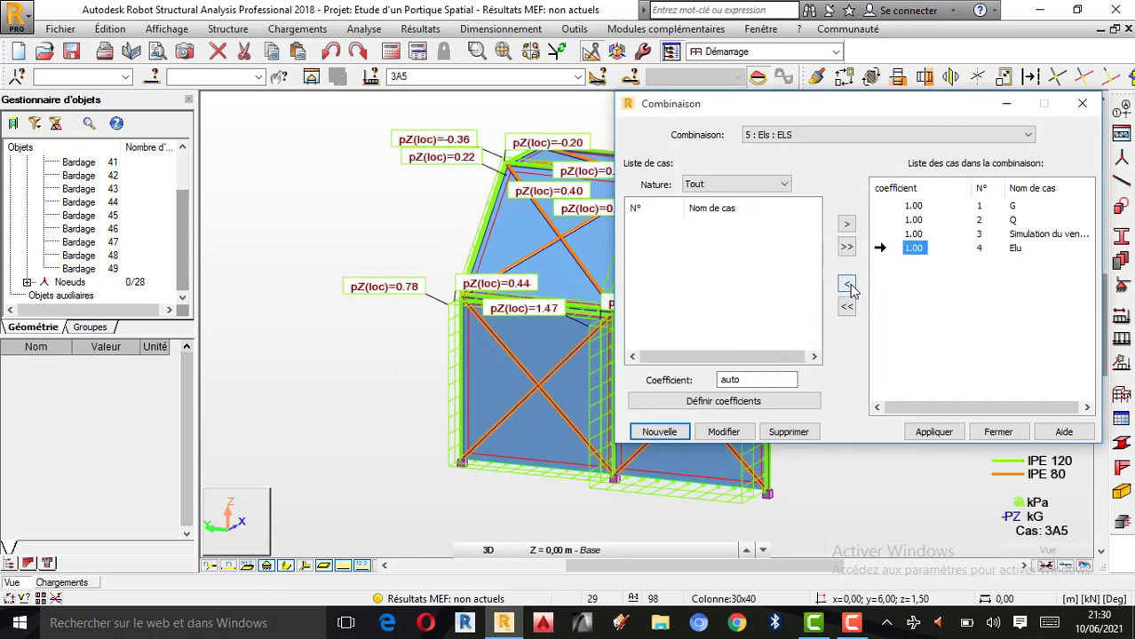
left_click(846, 284)
left_click(936, 435)
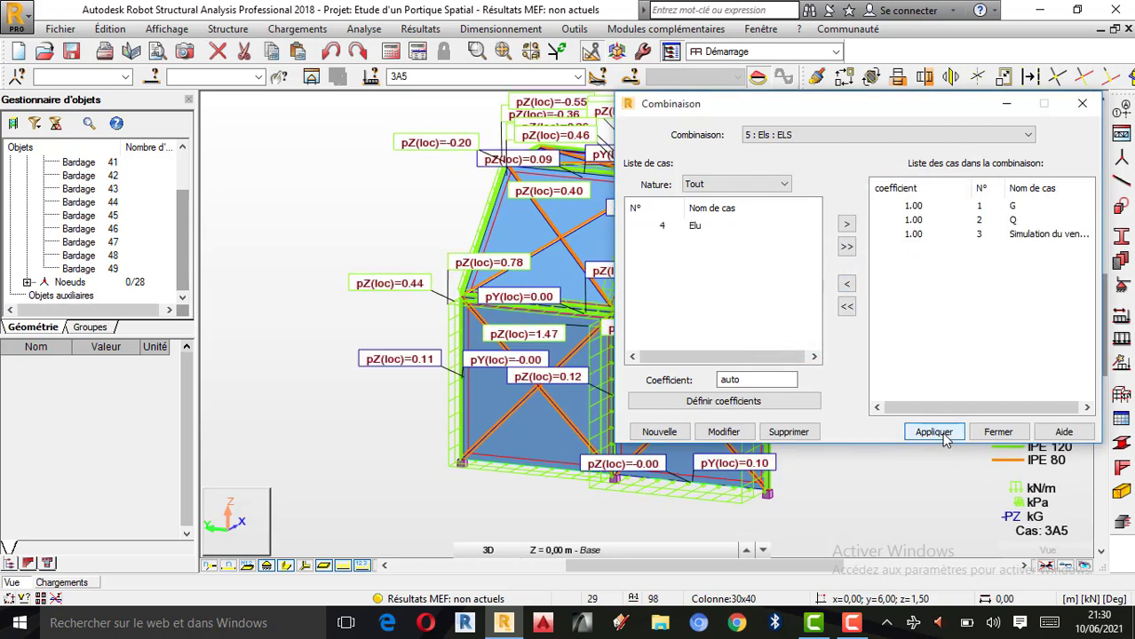
left_click(997, 432)
- Examine the loads of the Els combination, the Elu combination and the wind simulation case on the model, ending on 4 : Elu
scroll(721, 323, "up", 2)
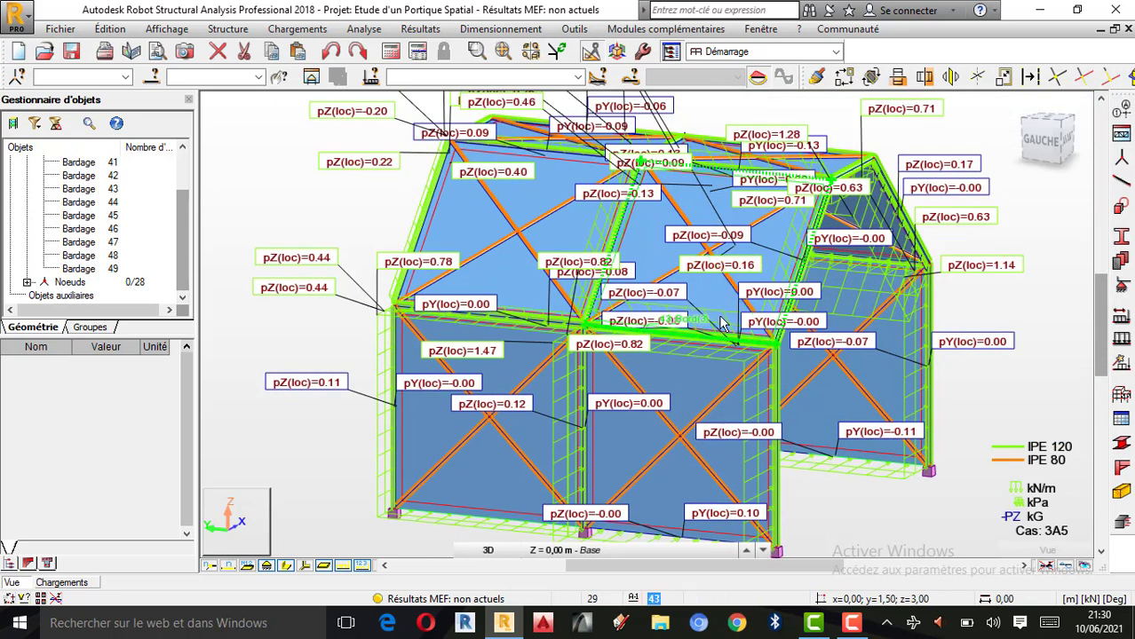
scroll(721, 323, "down", 2)
left_click(578, 76)
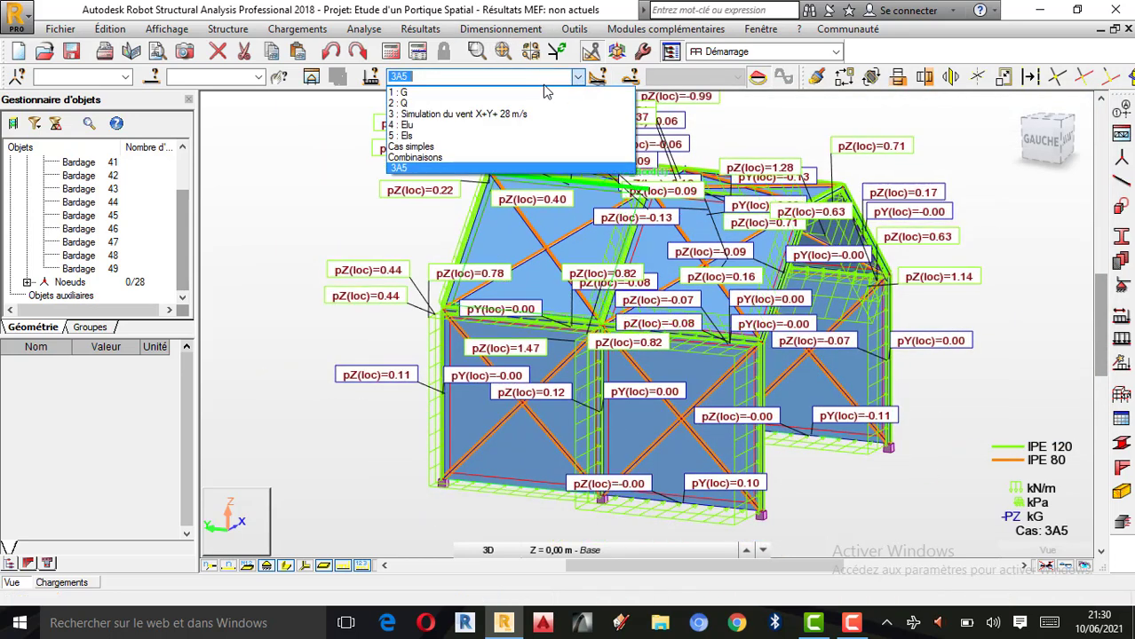
left_click(419, 136)
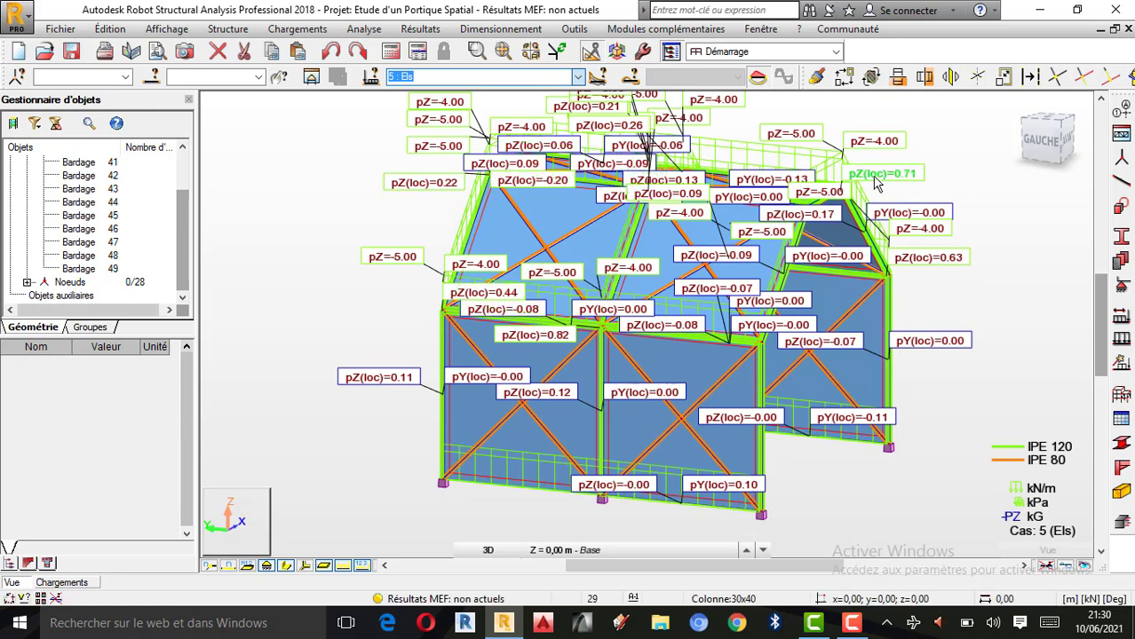
scroll(861, 185, "up", 1)
scroll(777, 219, "down", 1)
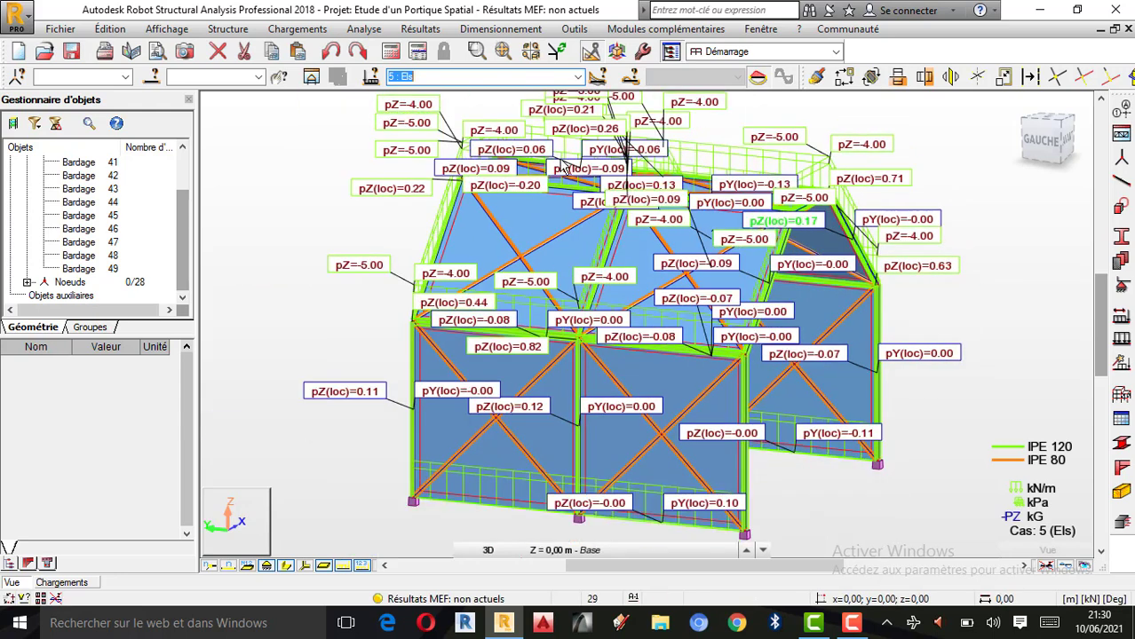
left_click(578, 77)
left_click(424, 125)
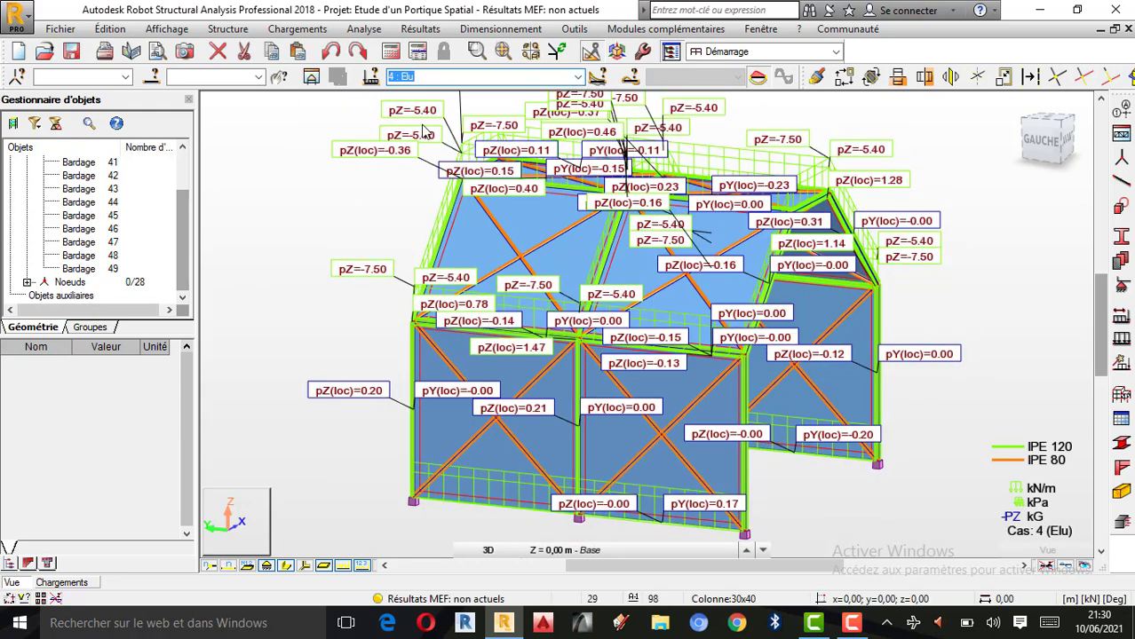
left_click(579, 77)
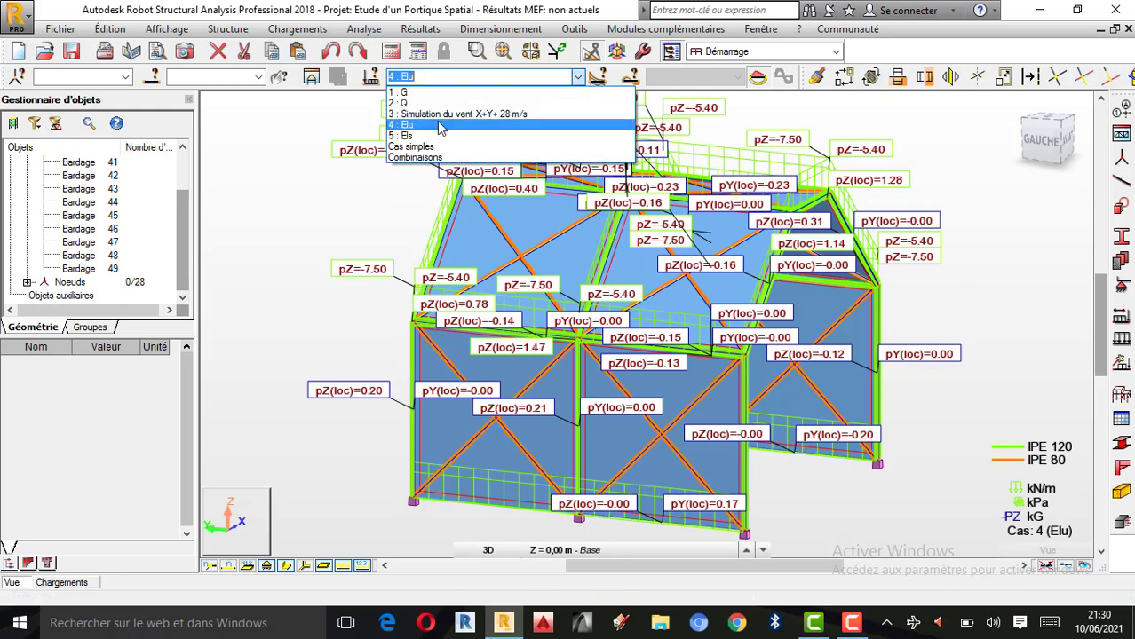
left_click(442, 113)
left_click(577, 78)
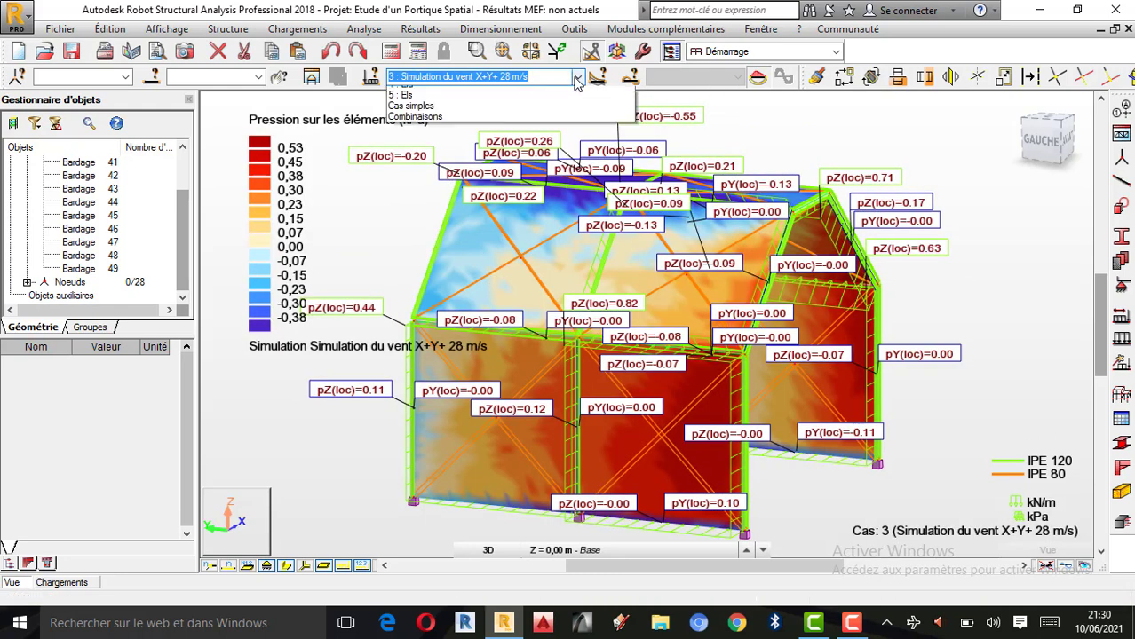
left_click(426, 125)
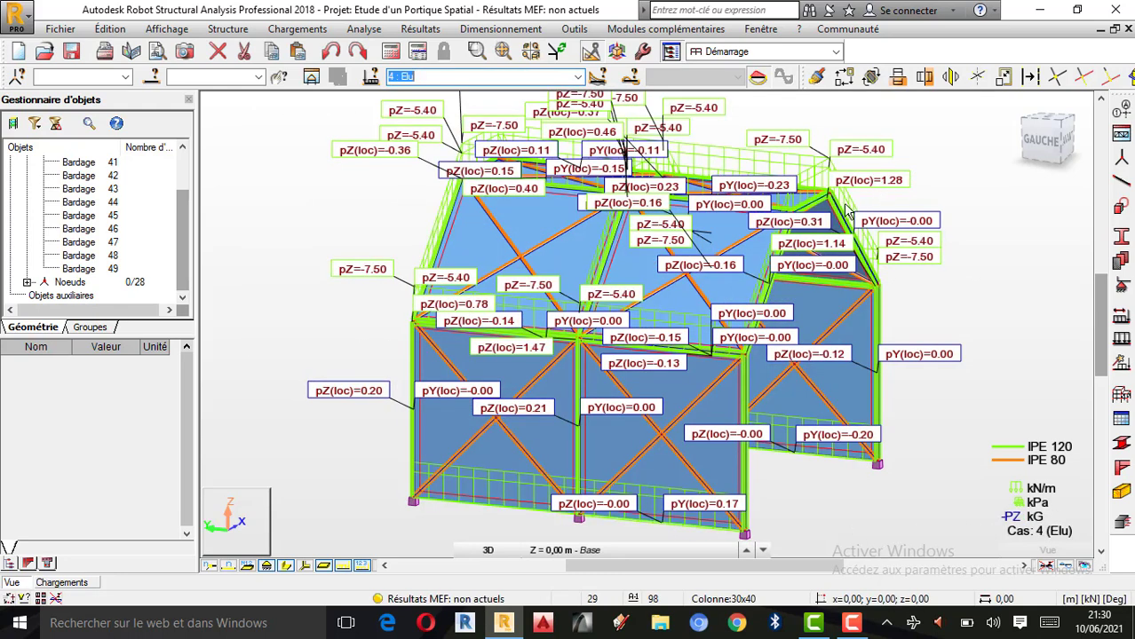
- Verify the structure for errors and warnings, close the verification, and run the structural calculation
left_click(364, 29)
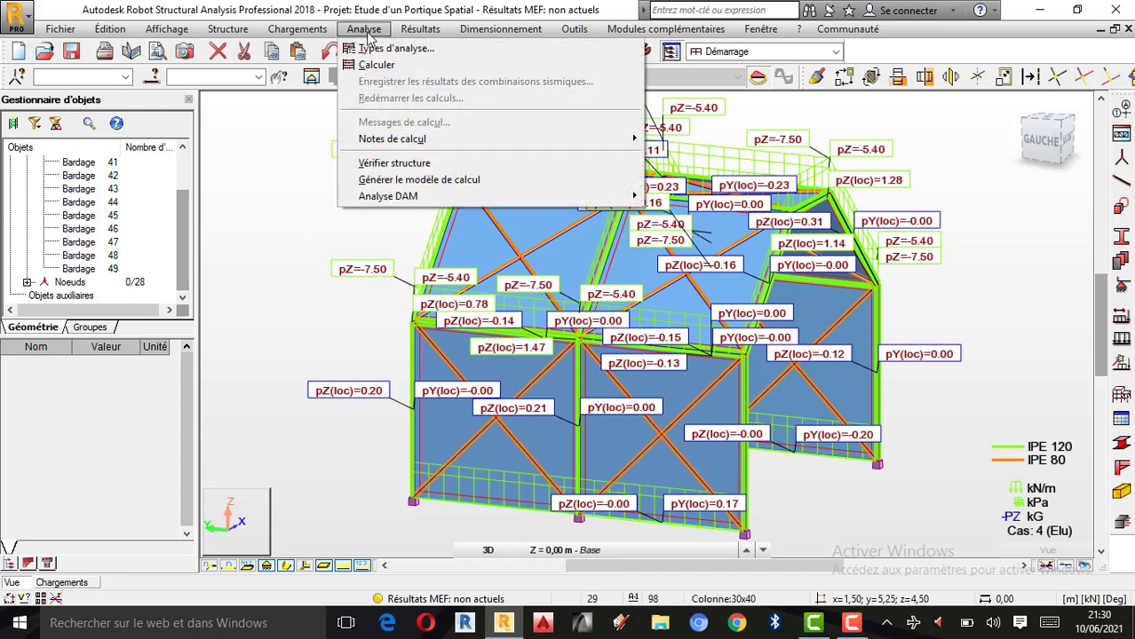
left_click(402, 164)
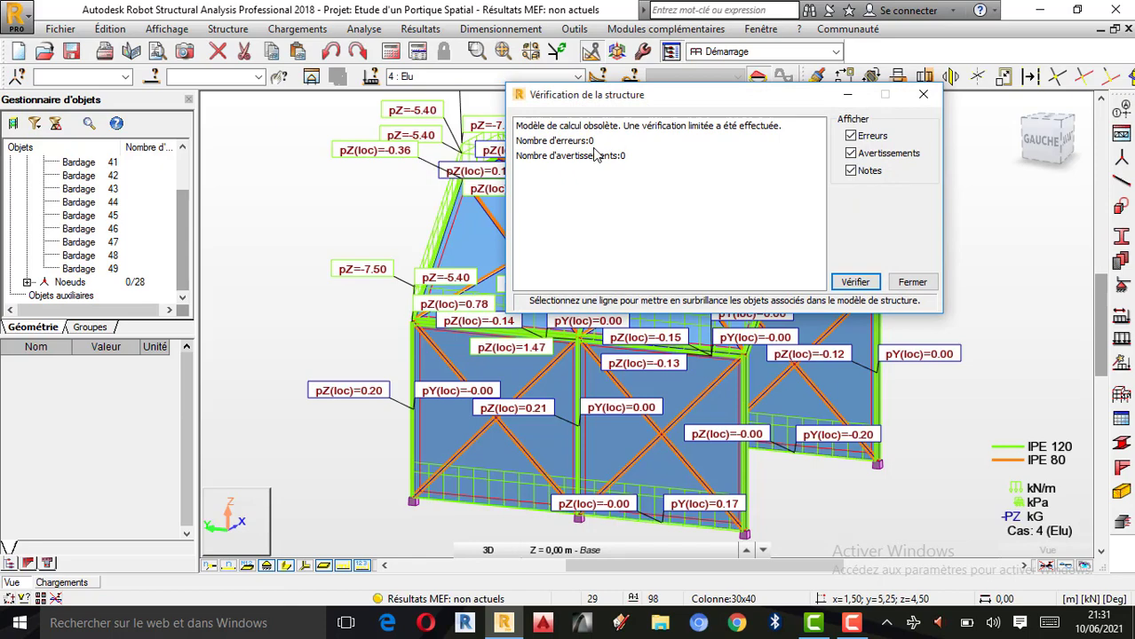
left_click(924, 95)
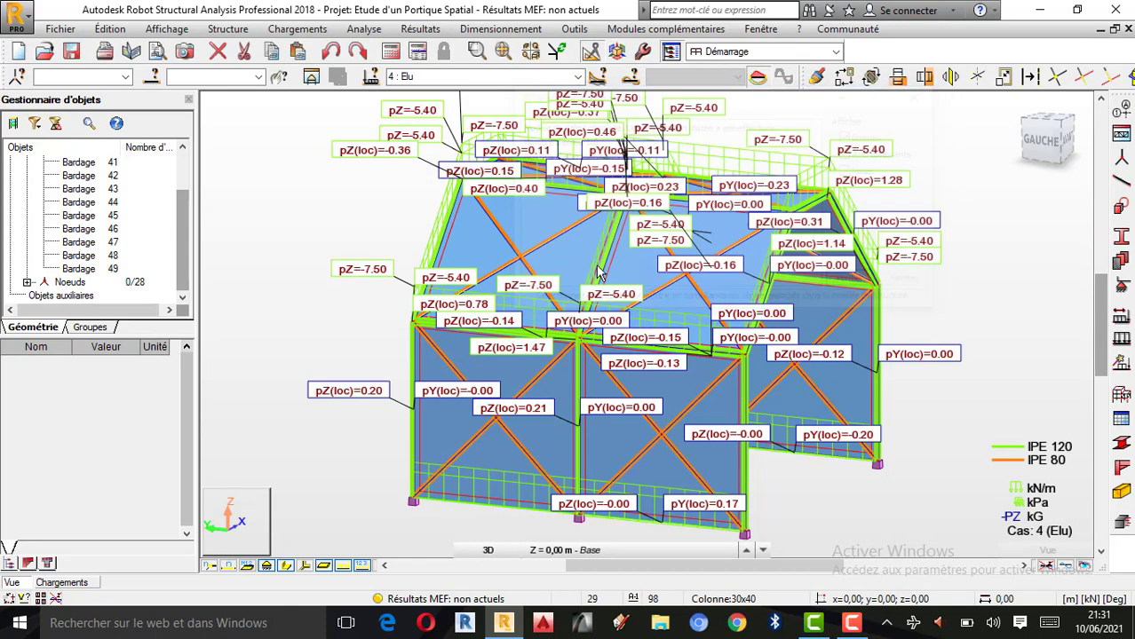
left_click(391, 51)
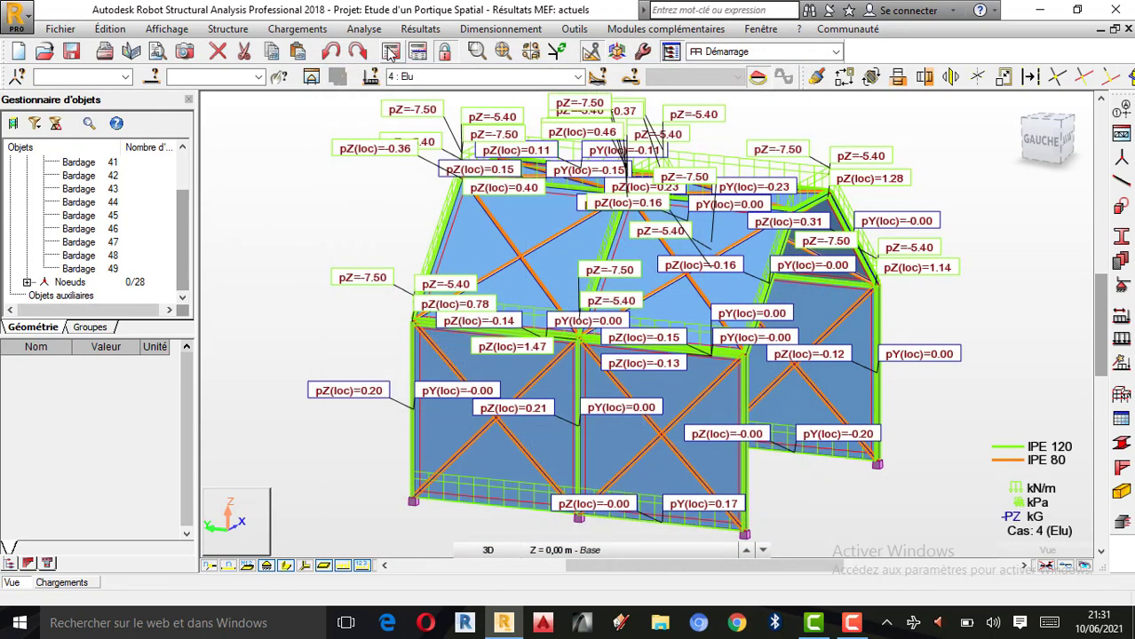
- Hide the load value descriptions and the load symbols on the 3D model of the structure
right_click(864, 155)
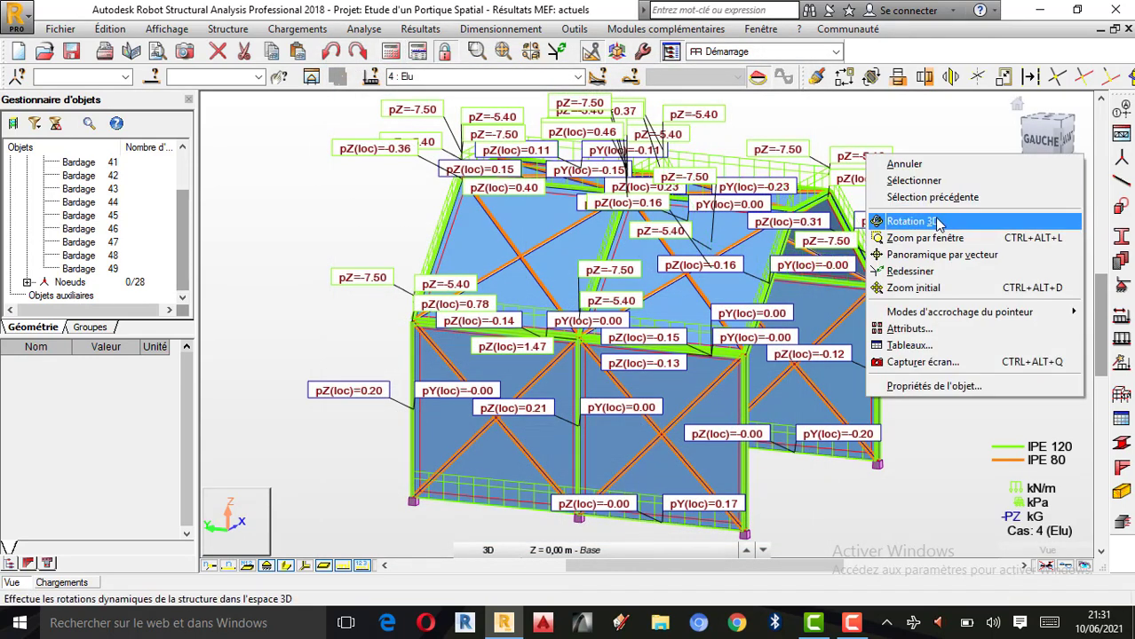
left_click(970, 221)
left_click_drag(969, 221, 504, 280)
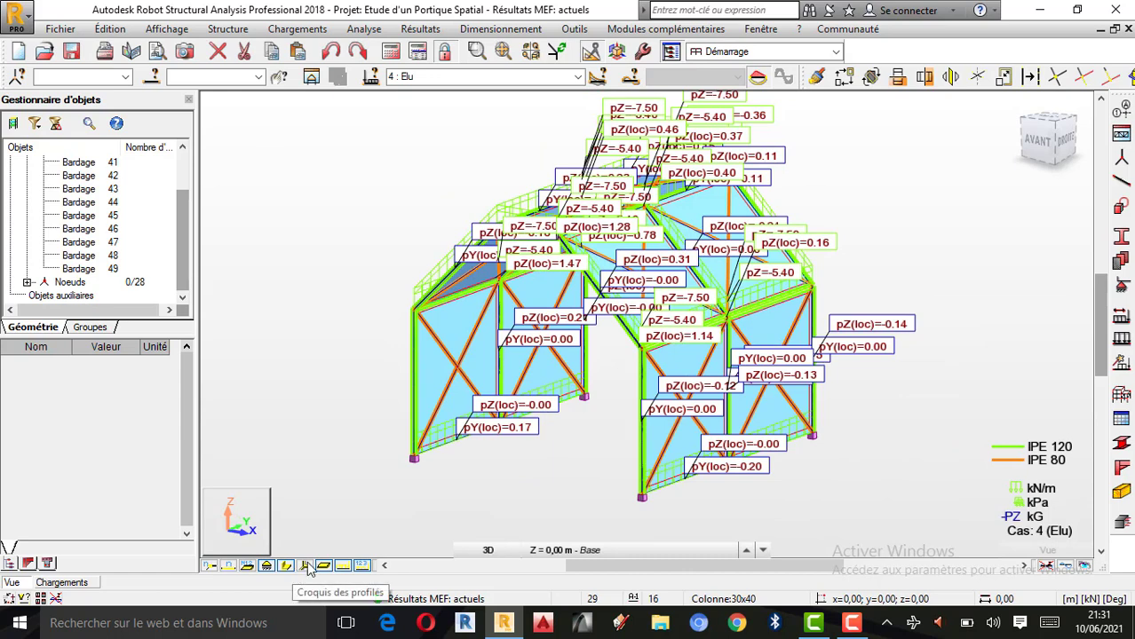
left_click(362, 566)
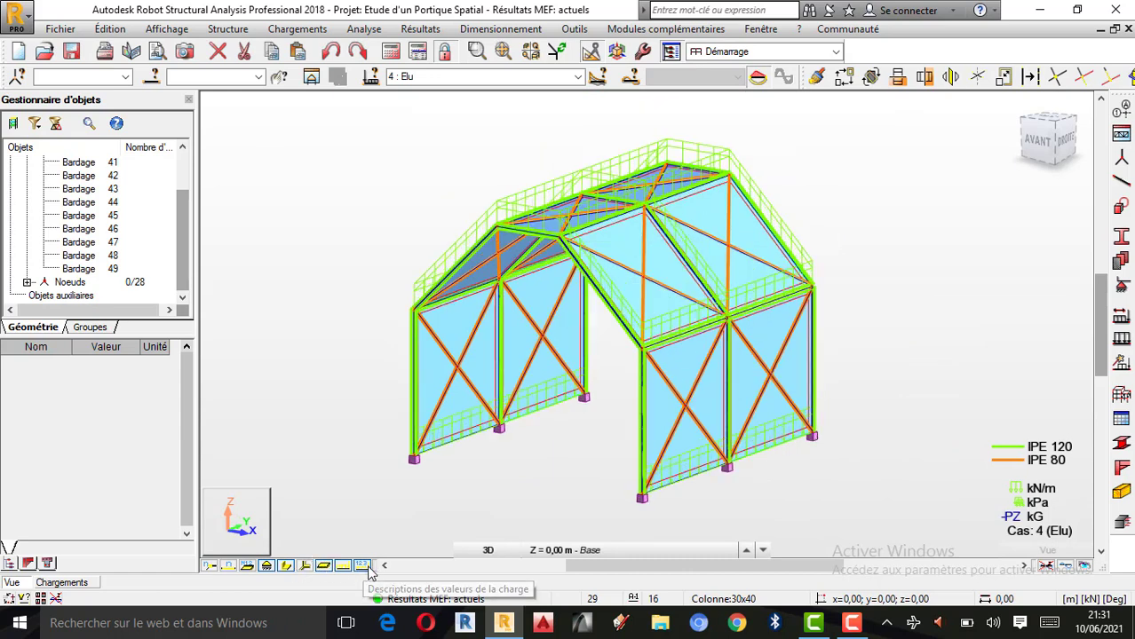
left_click(344, 567)
middle_click_drag(611, 332, 716, 345, "shift")
middle_click_drag(619, 400, 628, 398, "shift")
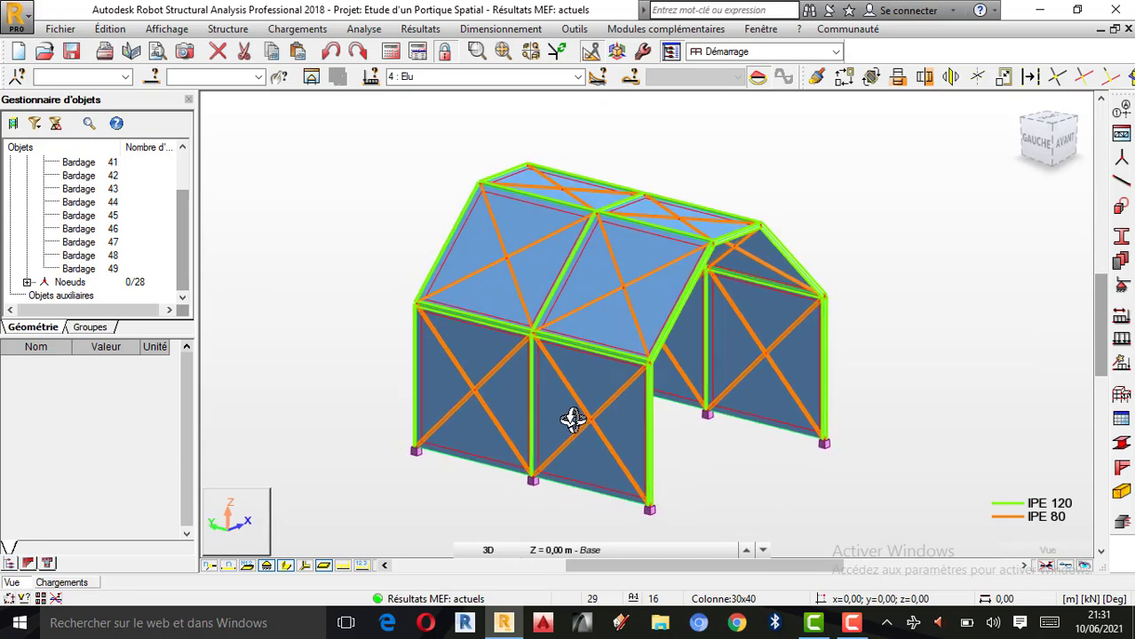
left_click_drag(626, 388, 611, 388)
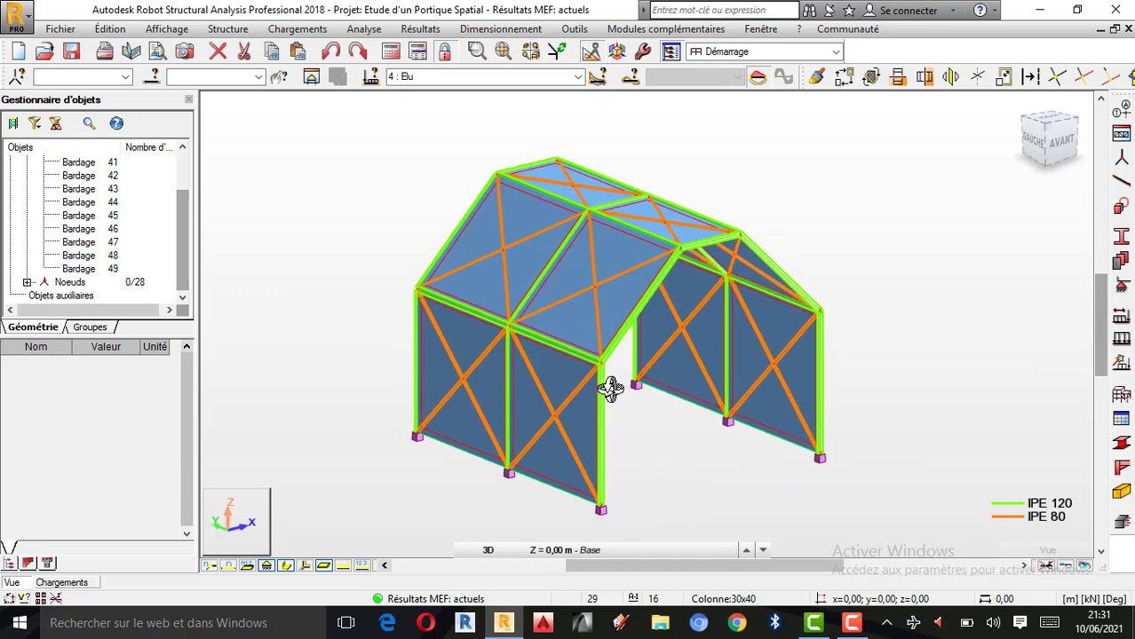
- Display the bar diagrams of the deformation (Déformée) and the exact bar deformation (Déformée exacte pour les barres) for the Elu case
left_click(424, 30)
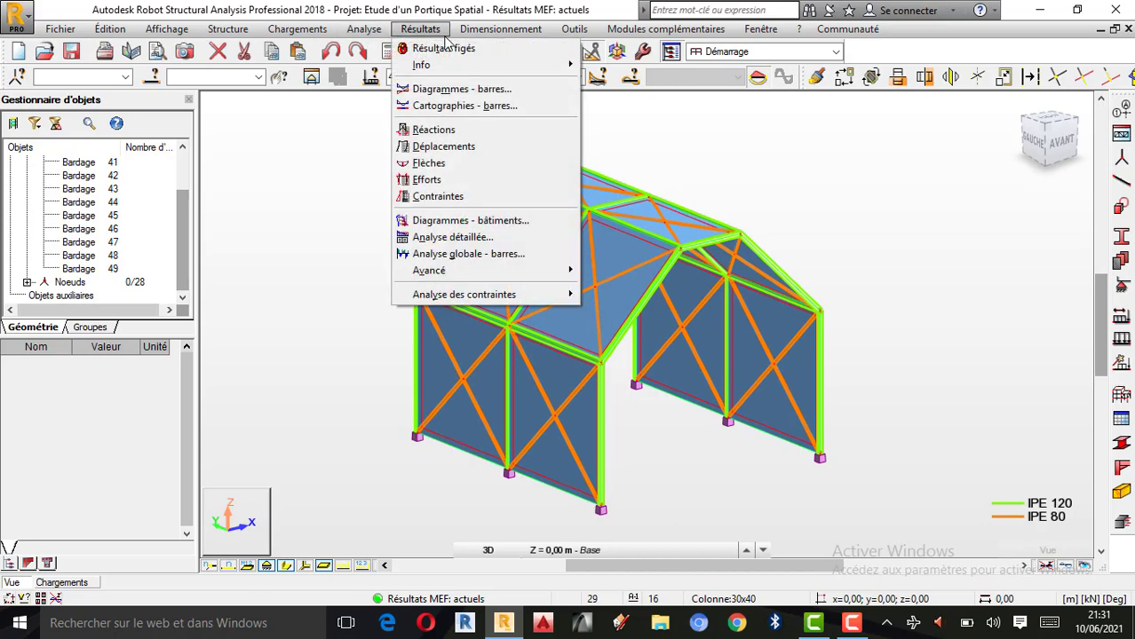
left_click(461, 90)
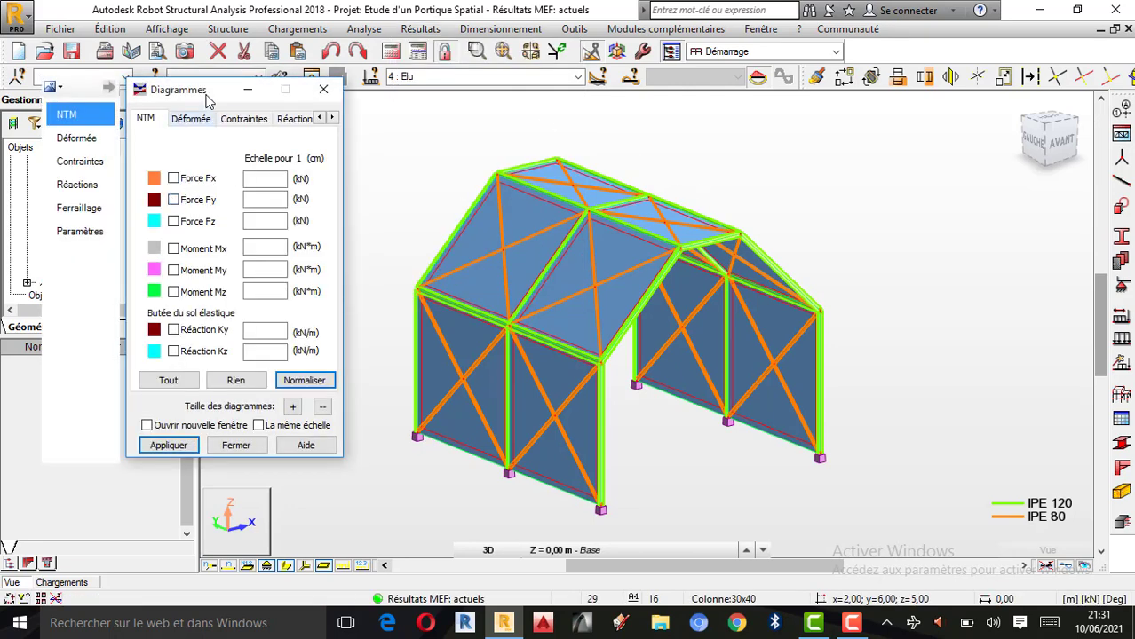
right_click(881, 204)
left_click(949, 256)
left_click_drag(949, 255, 805, 256)
mouse_move(113, 113)
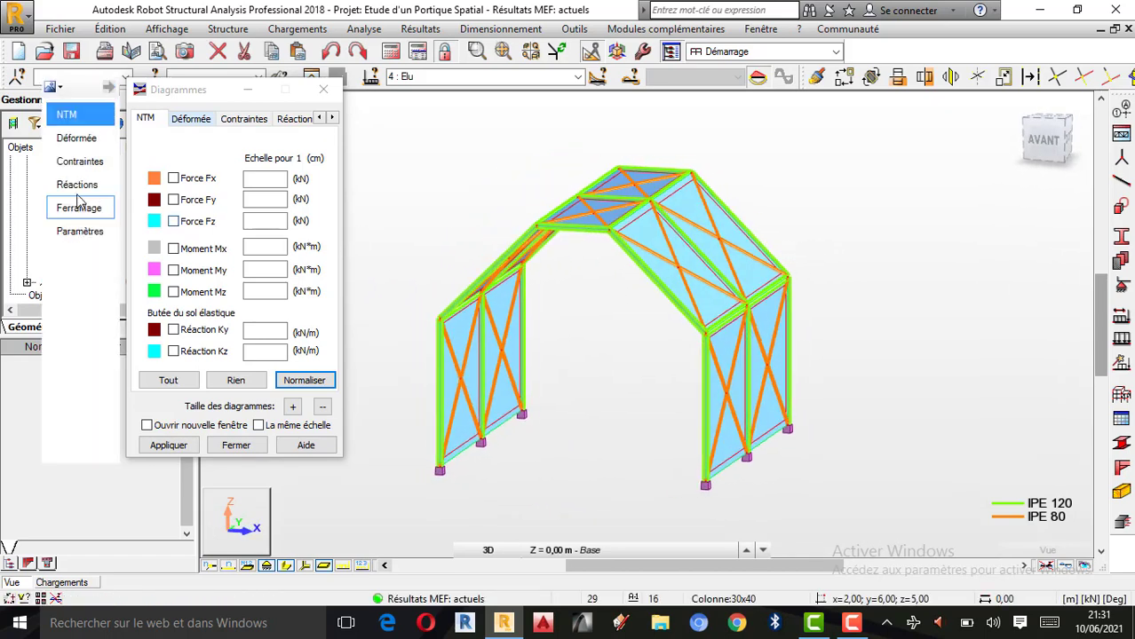
left_click(88, 142)
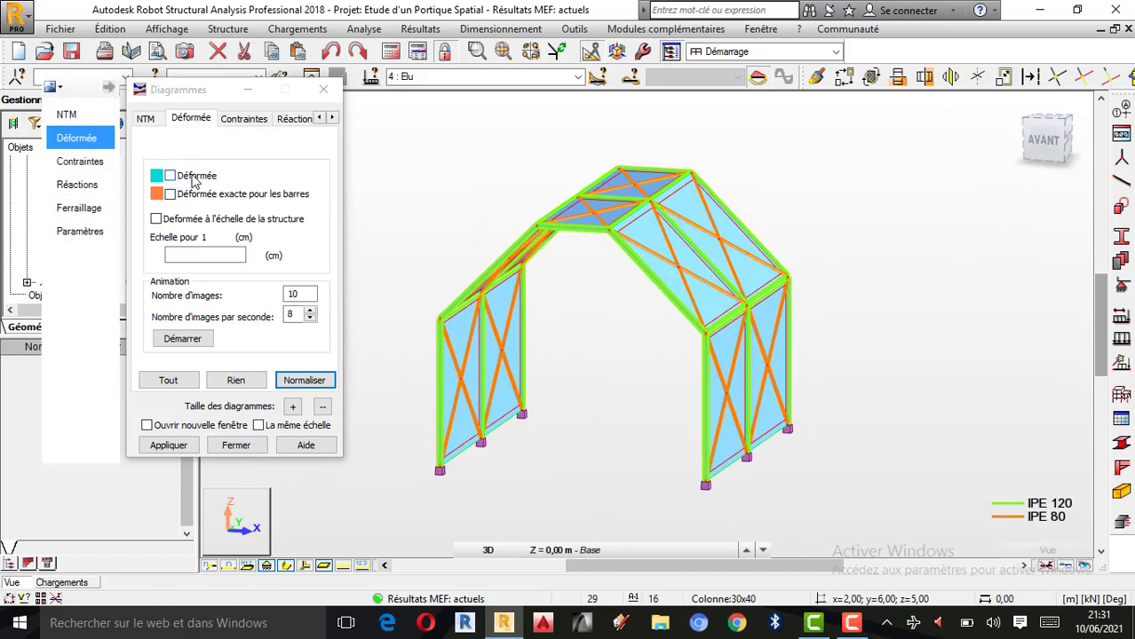
left_click(171, 176)
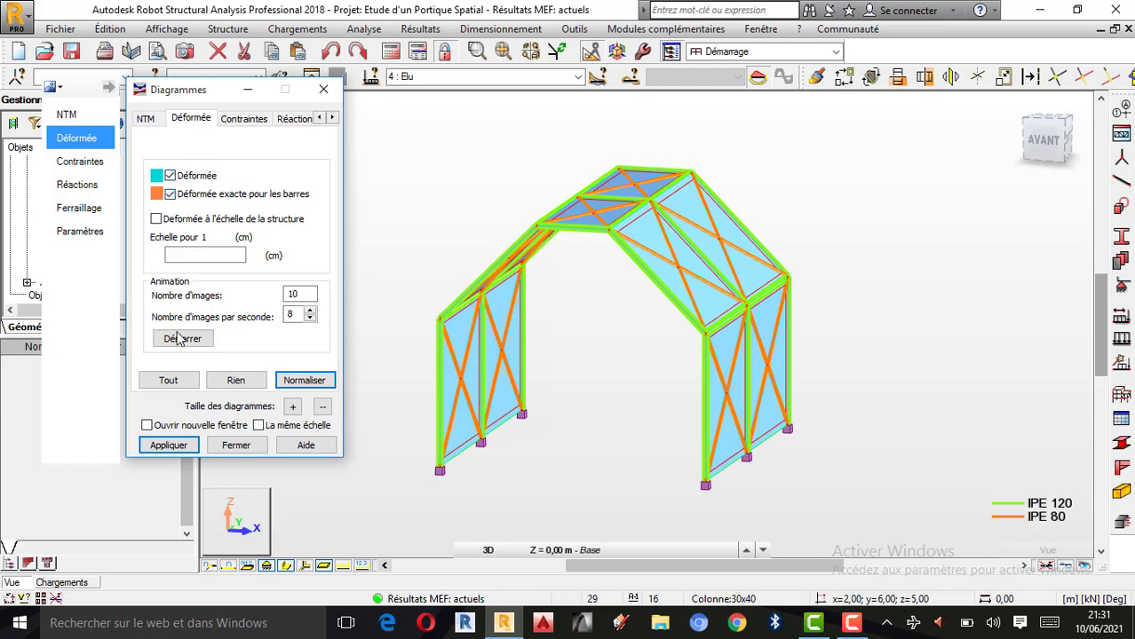
left_click(164, 445)
- Examine the deformed structure from the front and play its deformation animation with 10 images at 8 per second, closing the playback
middle_click_drag(597, 317, 631, 310)
middle_click_drag(520, 371, 693, 373)
middle_click_drag(839, 408, 747, 413)
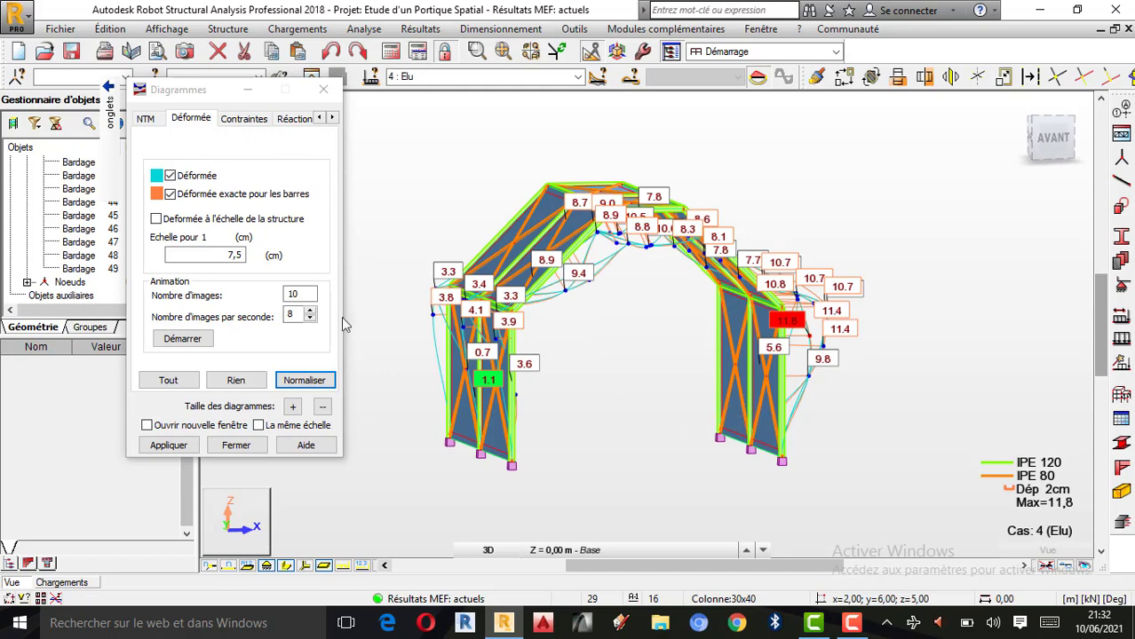
middle_click_drag(443, 356, 495, 305)
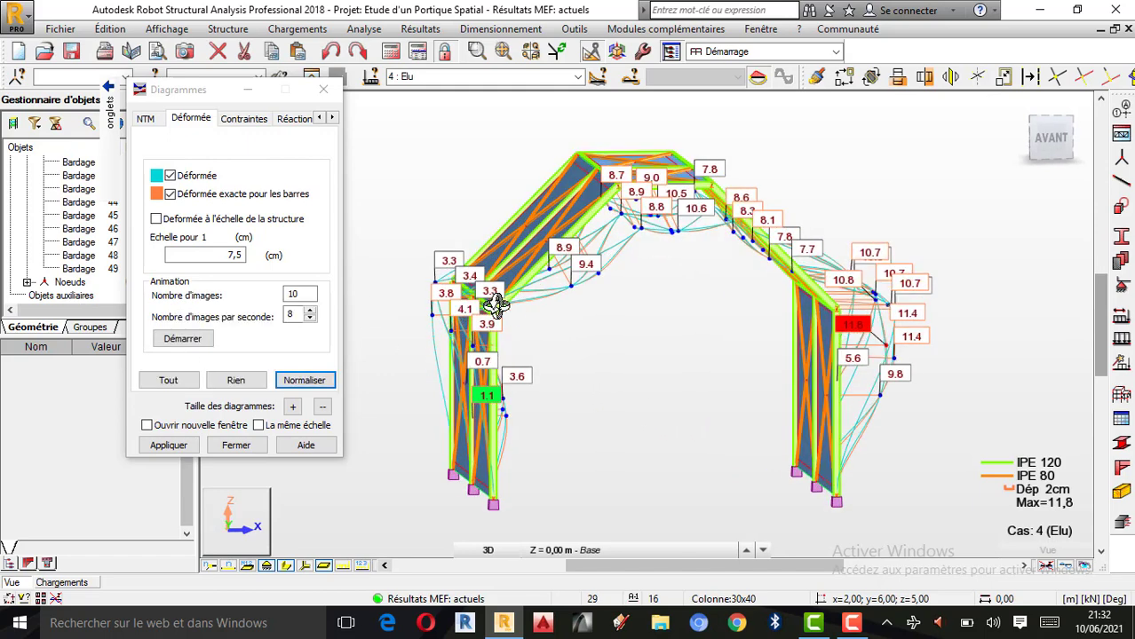
left_click(193, 342)
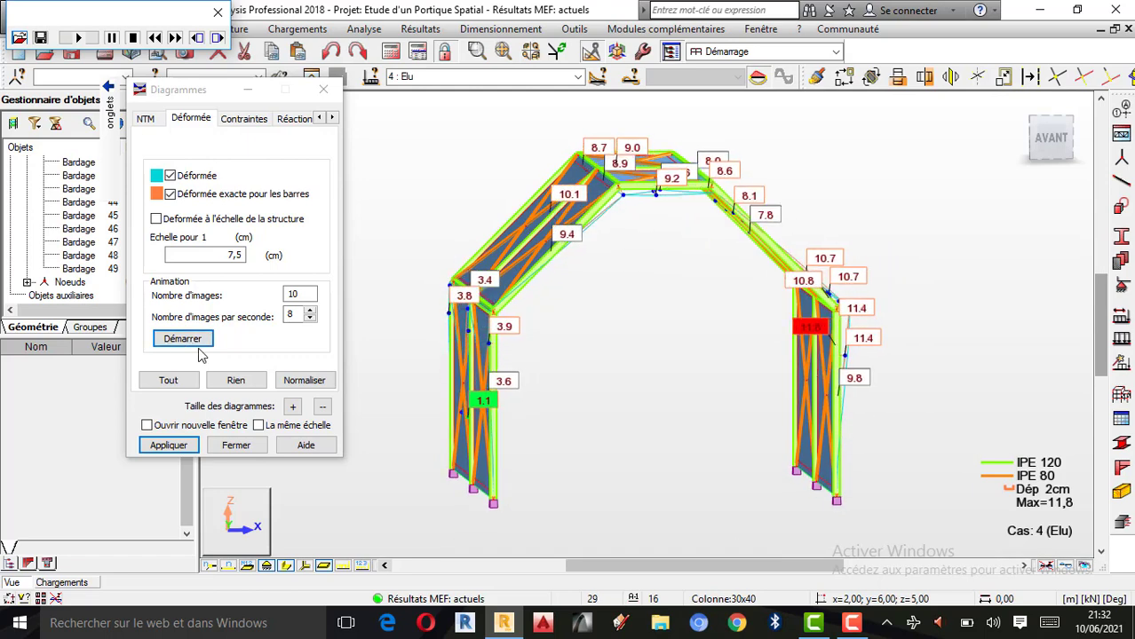
left_click(217, 14)
- Restrict the diagram value descriptions to the global extremes (extrêmes globaux) and apply the setting
right_click(135, 119)
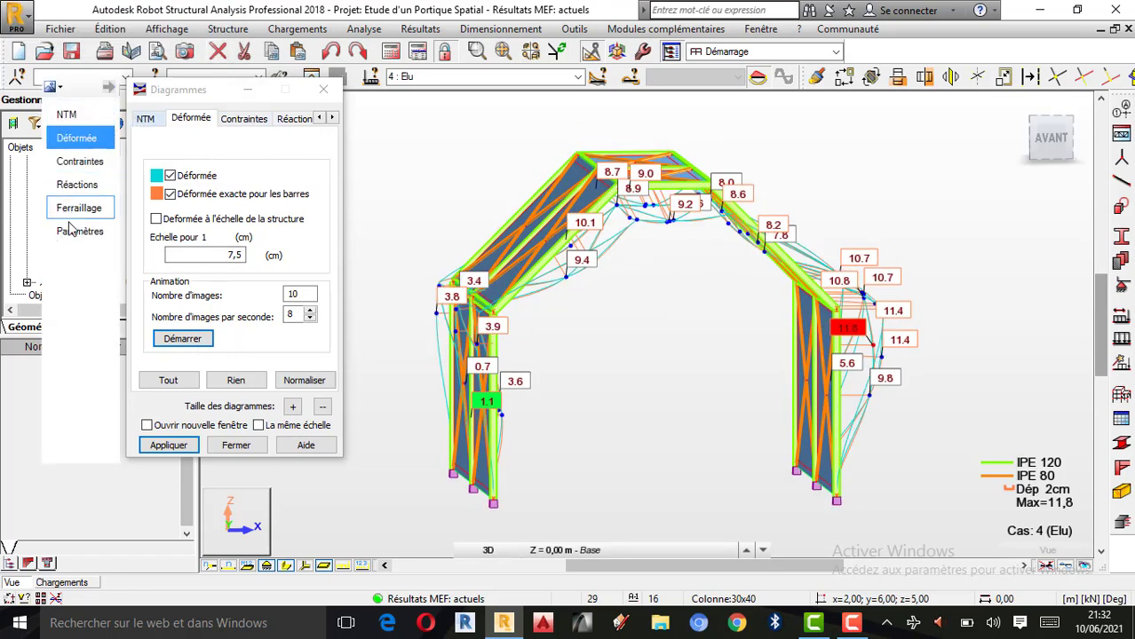
left_click(111, 231)
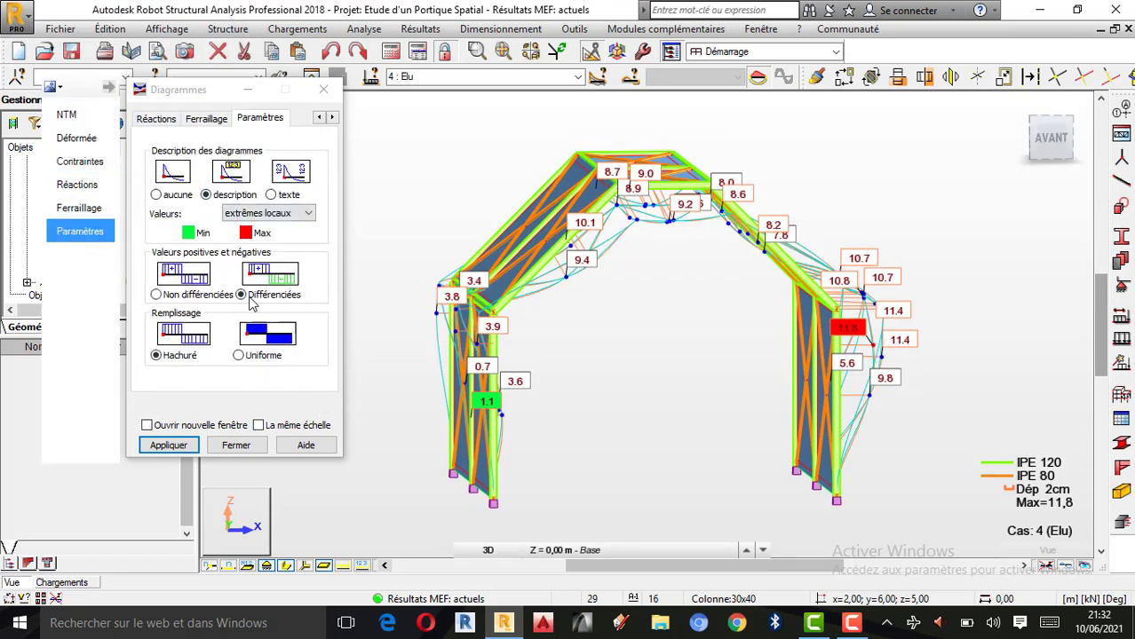
left_click(299, 214)
left_click(270, 241)
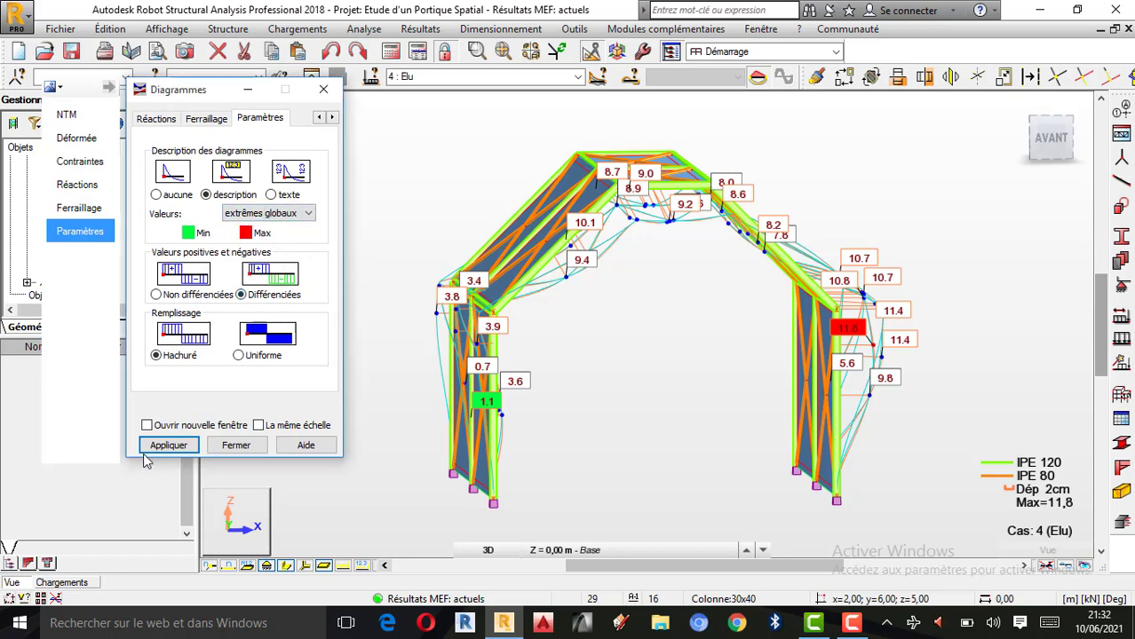
left_click(169, 445)
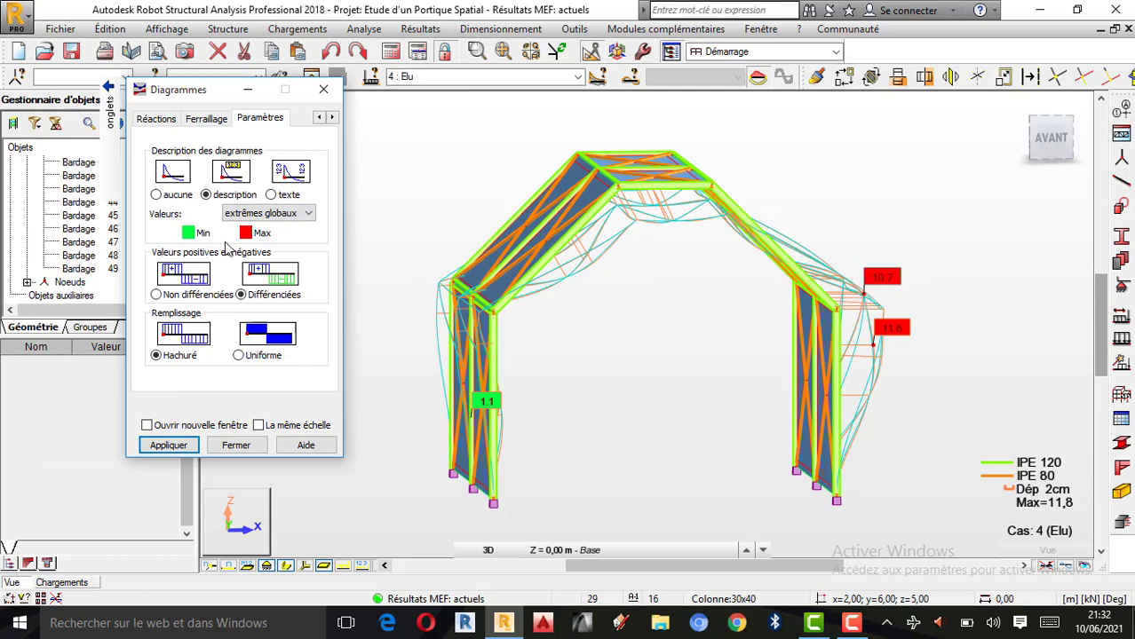
- Set the diagram value descriptions to show all values (toutes) and apply the setting
left_click(266, 213)
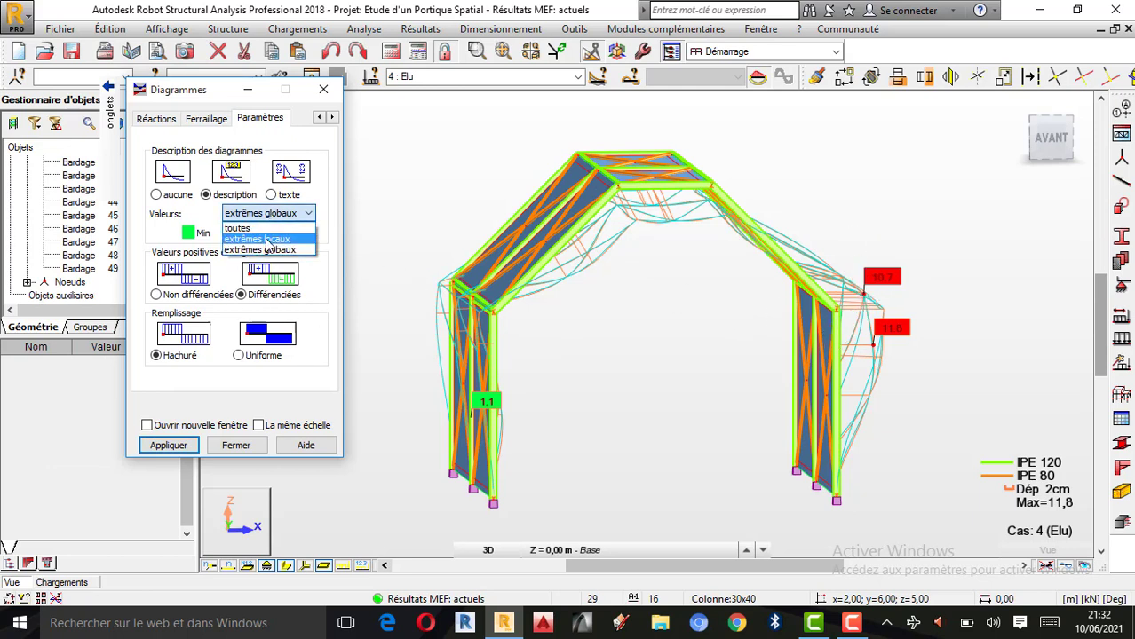
left_click(247, 228)
left_click(166, 445)
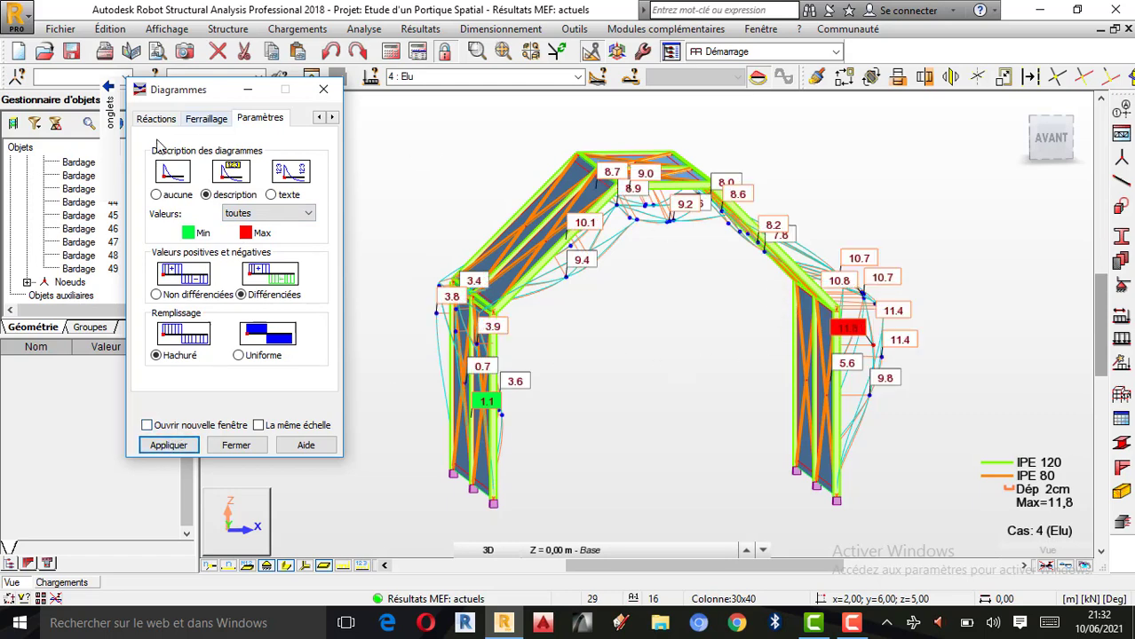
- Clear both deformation diagrams from the model and apply the change
mouse_move(109, 111)
left_click(64, 116)
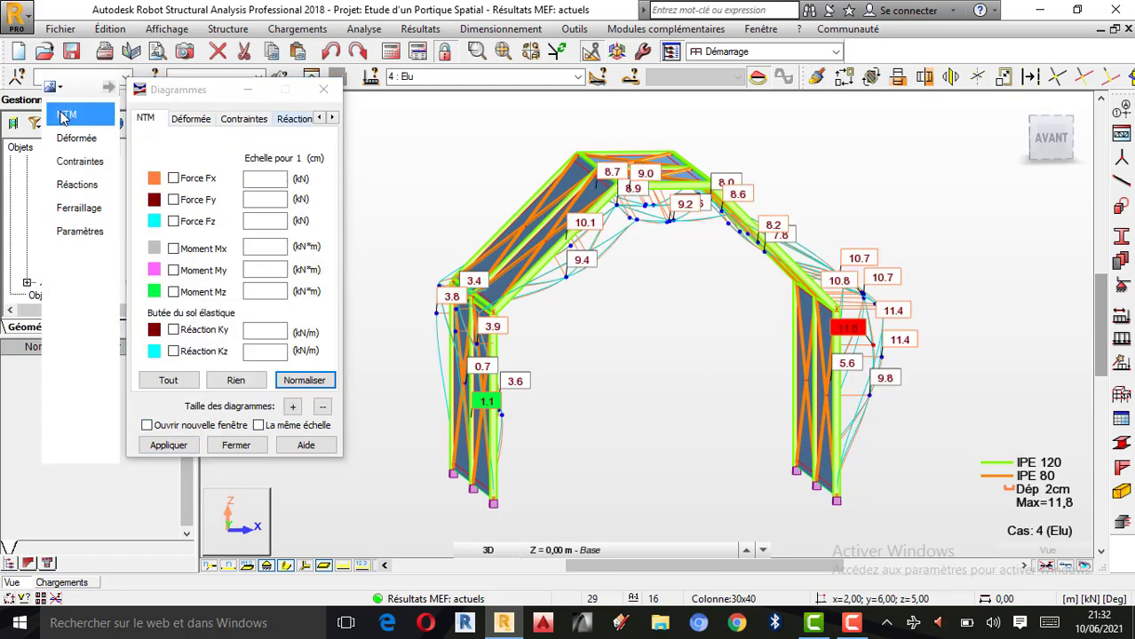
left_click(78, 138)
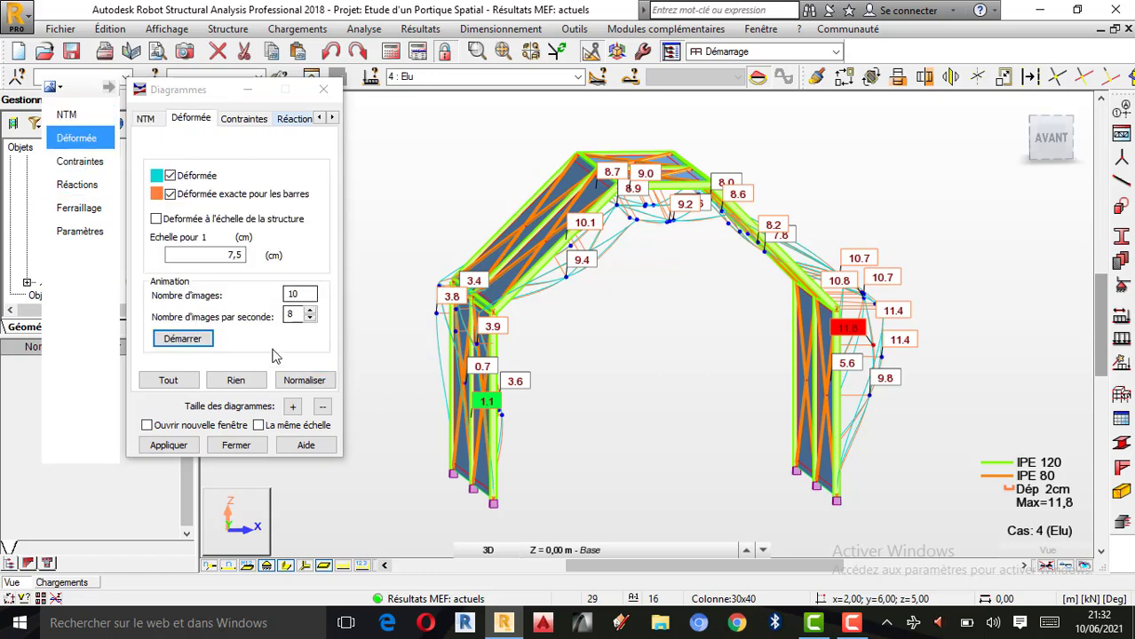
left_click(235, 380)
left_click(168, 445)
middle_click_drag(715, 307, 700, 304, "shift")
- Display the support reactions FX, FY and FZ on the structure for the Elu case
mouse_move(111, 222)
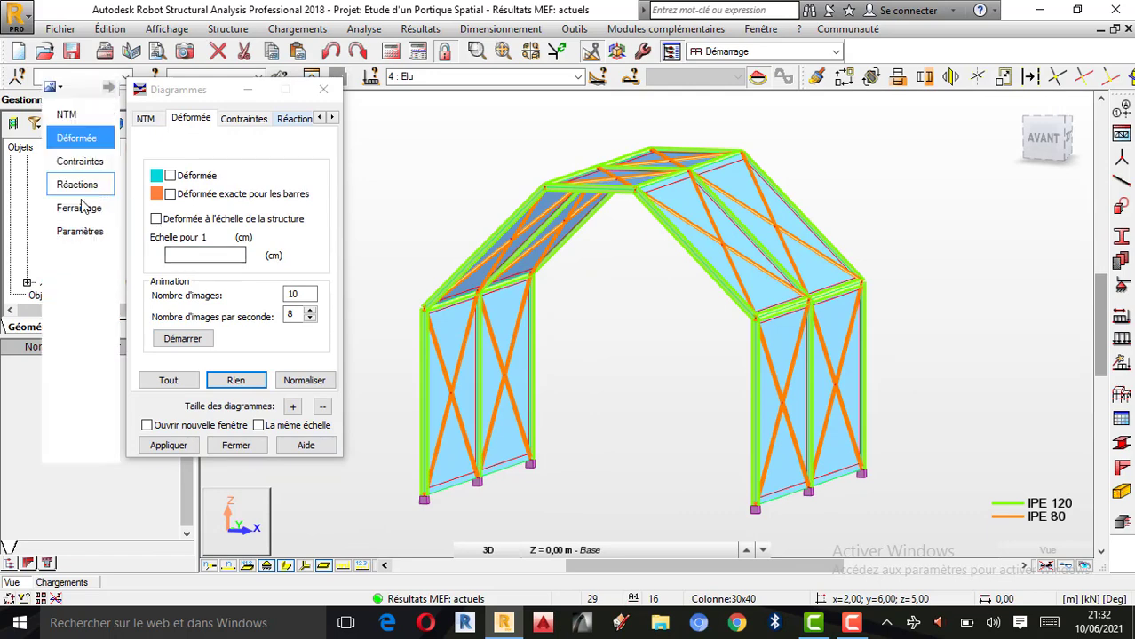
left_click(88, 184)
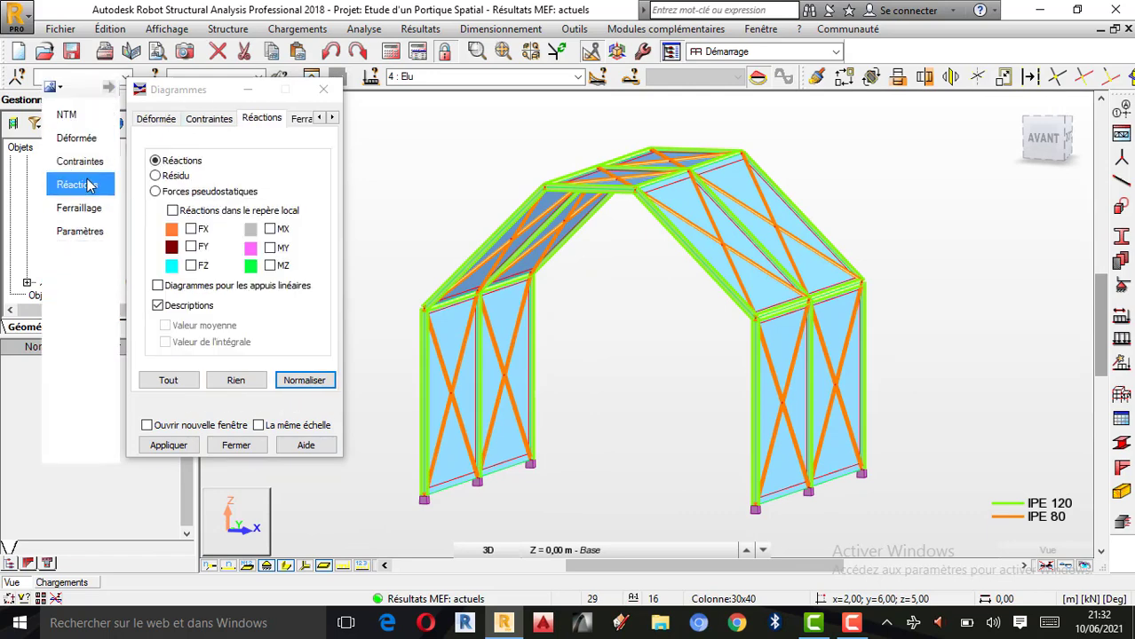
left_click(192, 229)
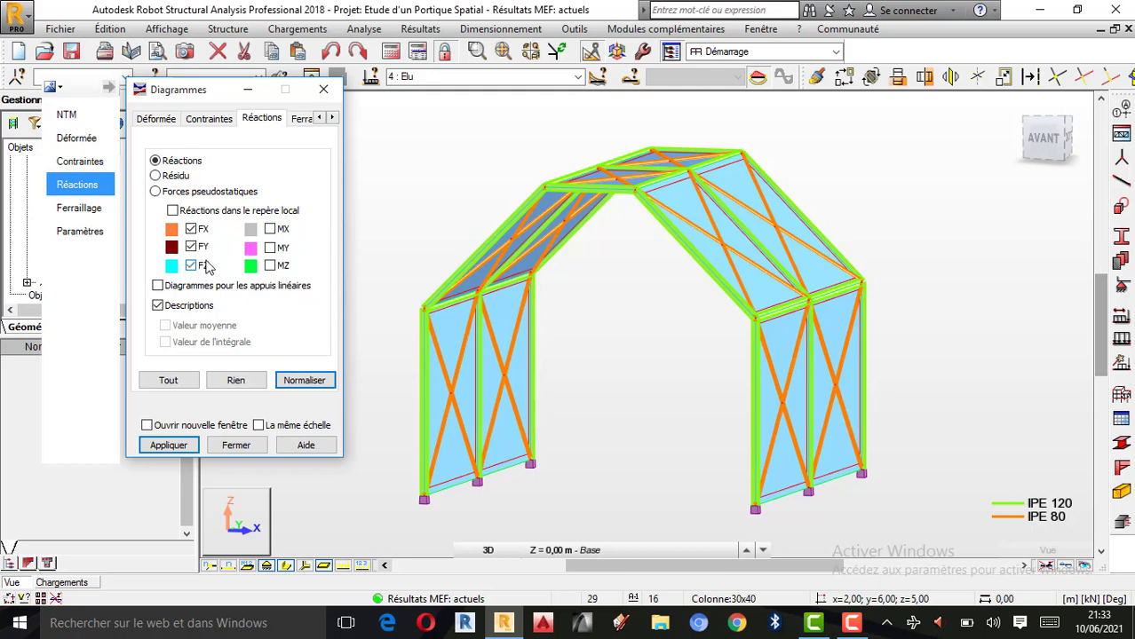
left_click(168, 445)
left_click_drag(619, 316, 629, 377)
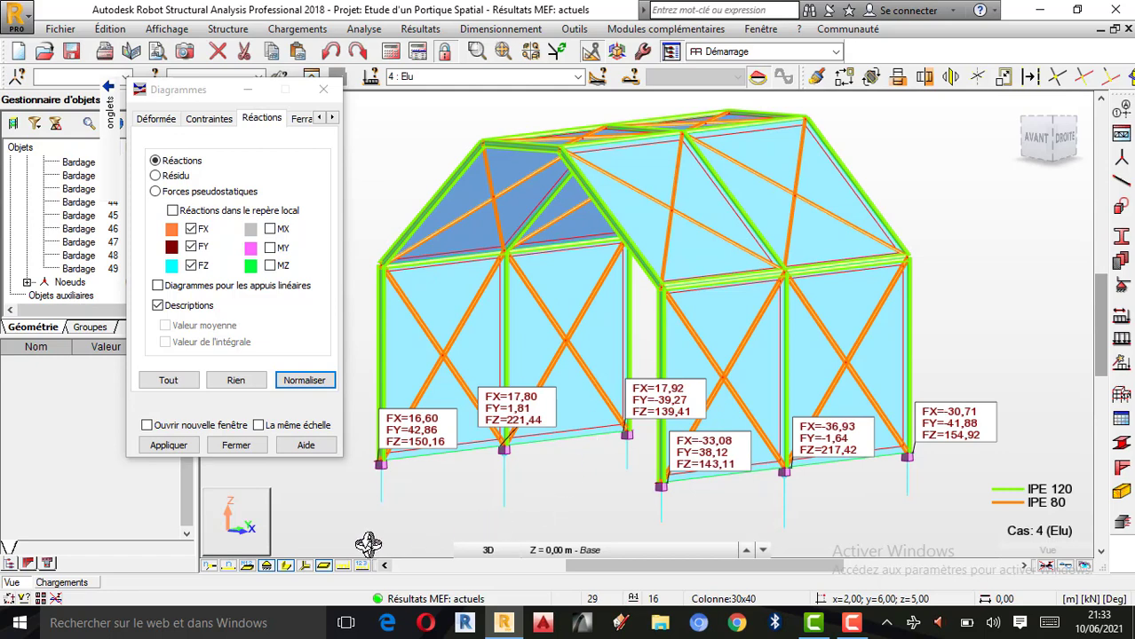
- Show the load symbols on the model again and examine the force reactions at the column bases
left_click(345, 567)
scroll(826, 446, "down", 1)
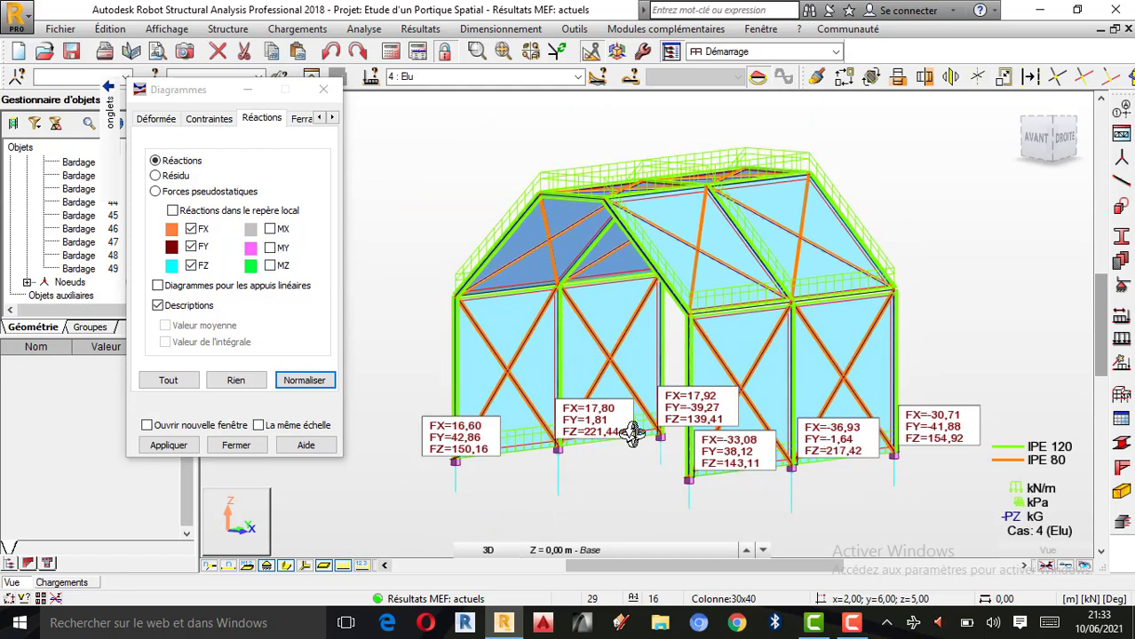
scroll(481, 412, "up", 1)
scroll(484, 358, "down", 1)
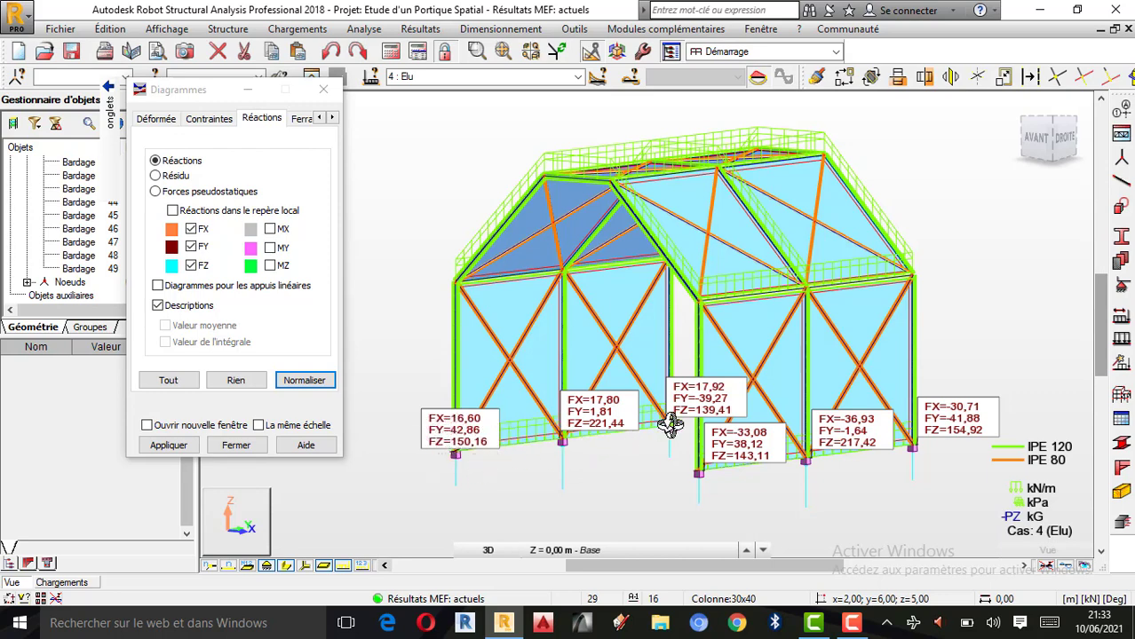
scroll(795, 426, "up", 1)
scroll(770, 427, "down", 1)
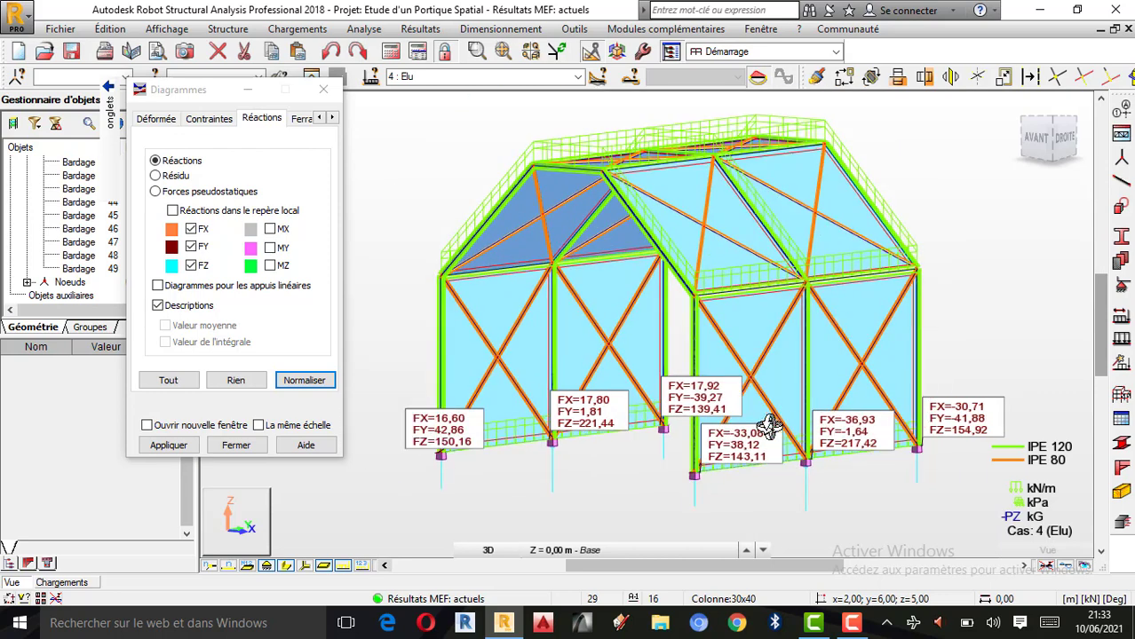
- Add the reaction moments MX, MY and MZ to the display, examine them, and clear all reactions from the model
left_click(276, 277)
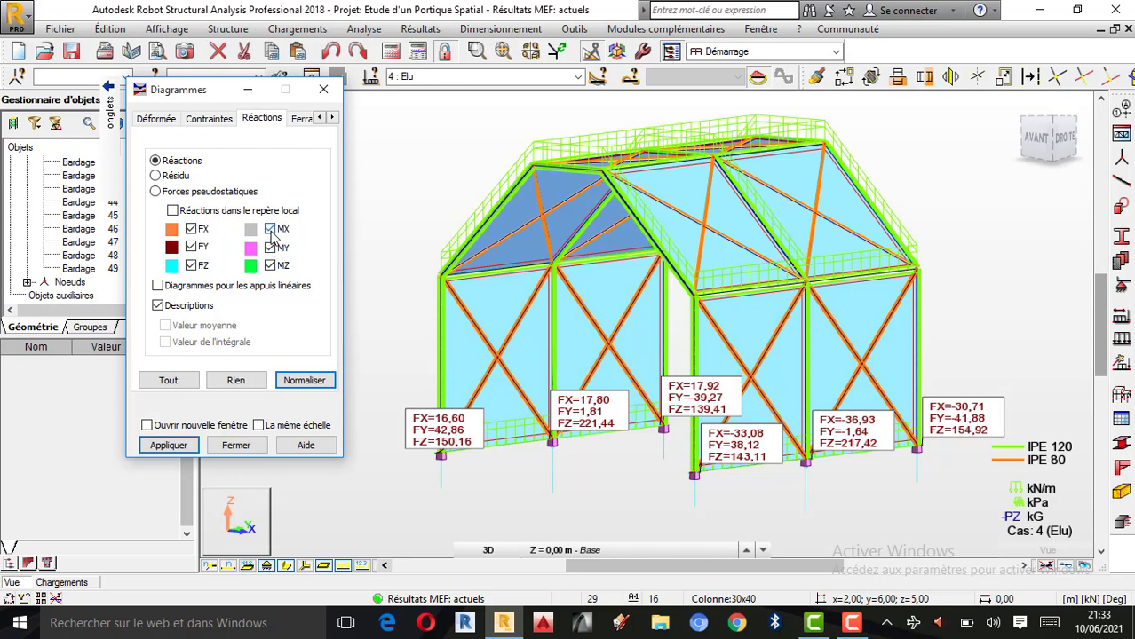
left_click(168, 445)
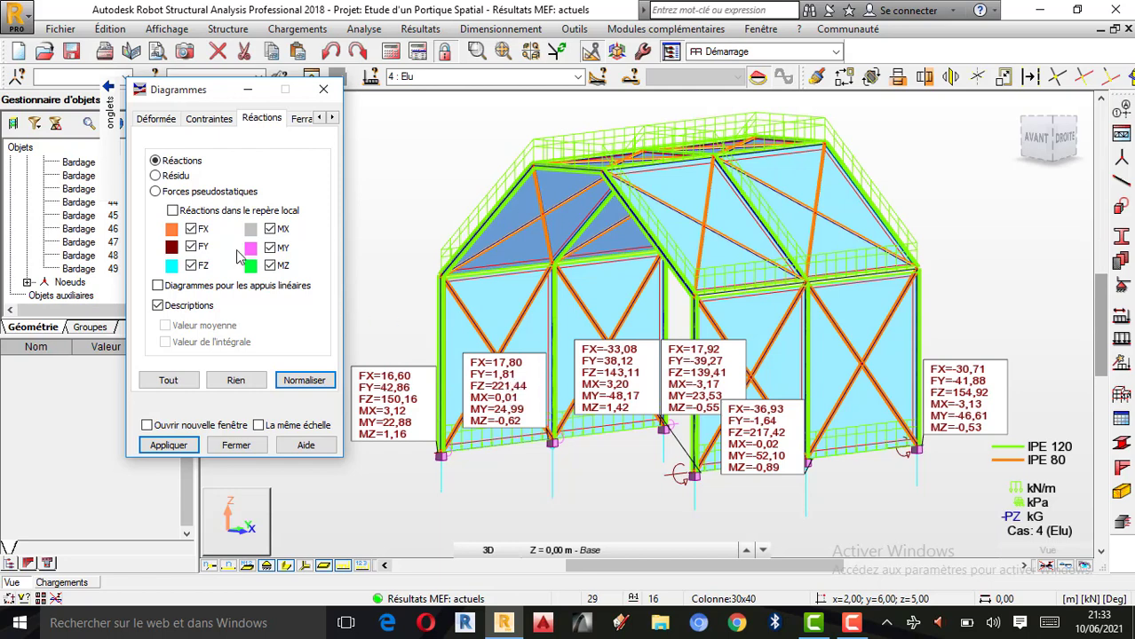
left_click(235, 380)
left_click(168, 445)
- Display the normal force diagram (Force Fx) on the bars for the Elu case
mouse_move(116, 129)
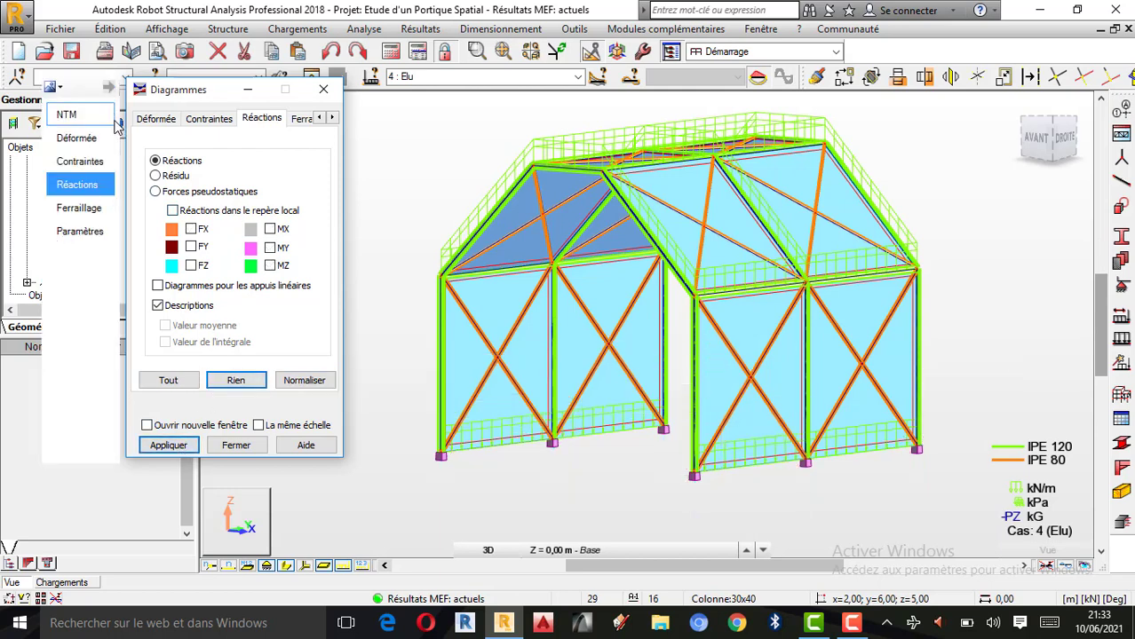
left_click(84, 139)
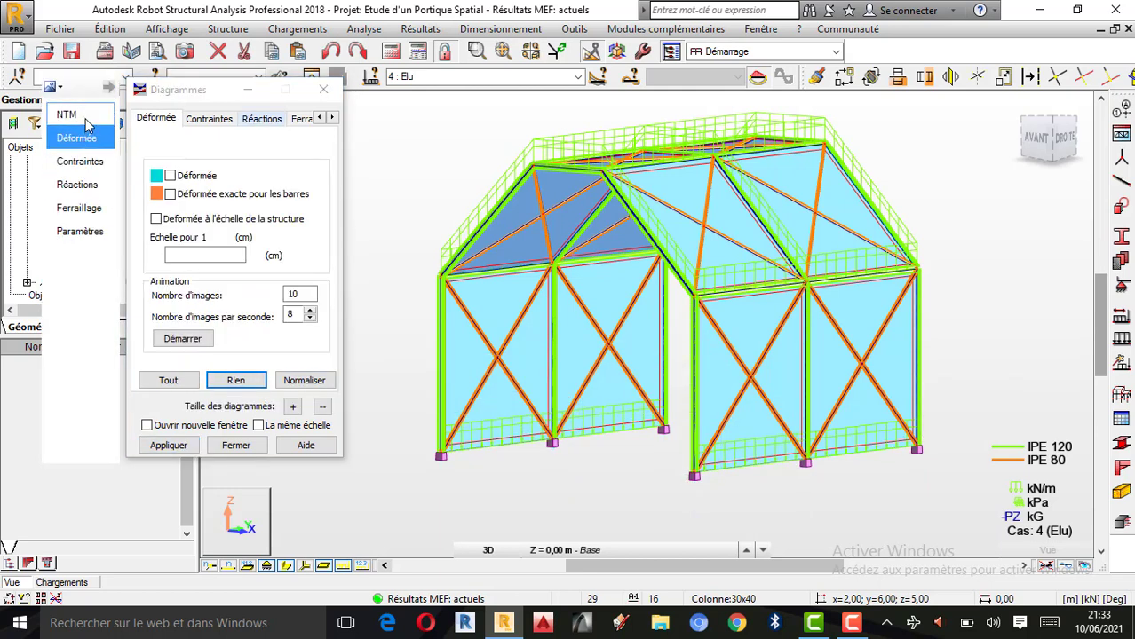
left_click(87, 123)
left_click(174, 178)
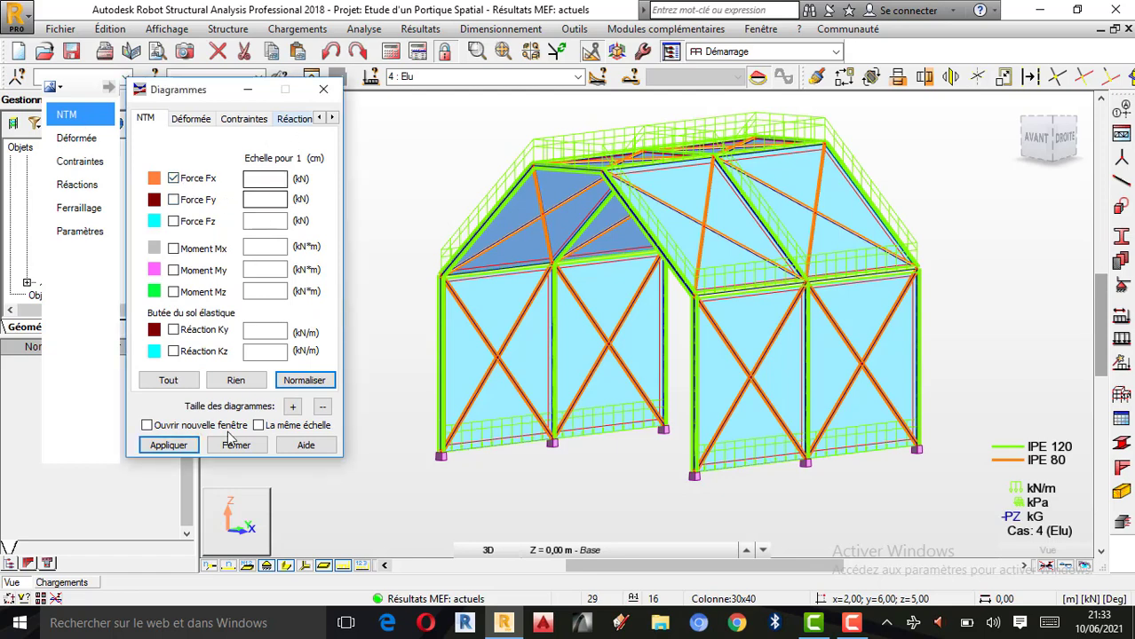
left_click(169, 446)
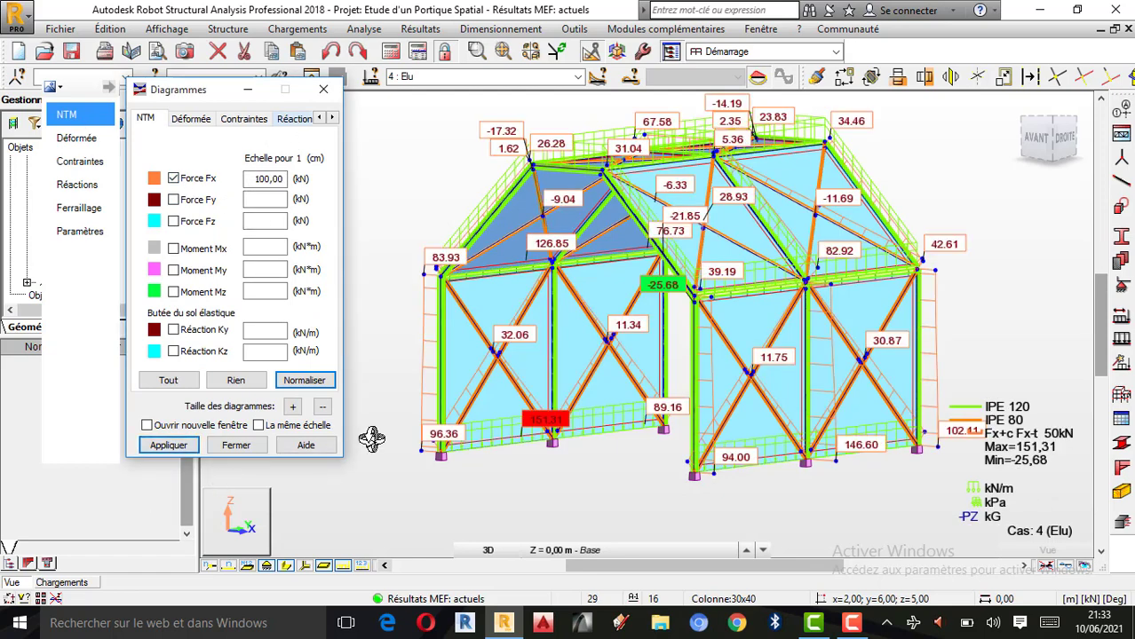
- Hide the load symbols and examine the Fx values at the base of the middle column with the maximum normal force
left_click(342, 567)
left_click_drag(690, 461, 634, 444)
scroll(634, 444, "up", 5)
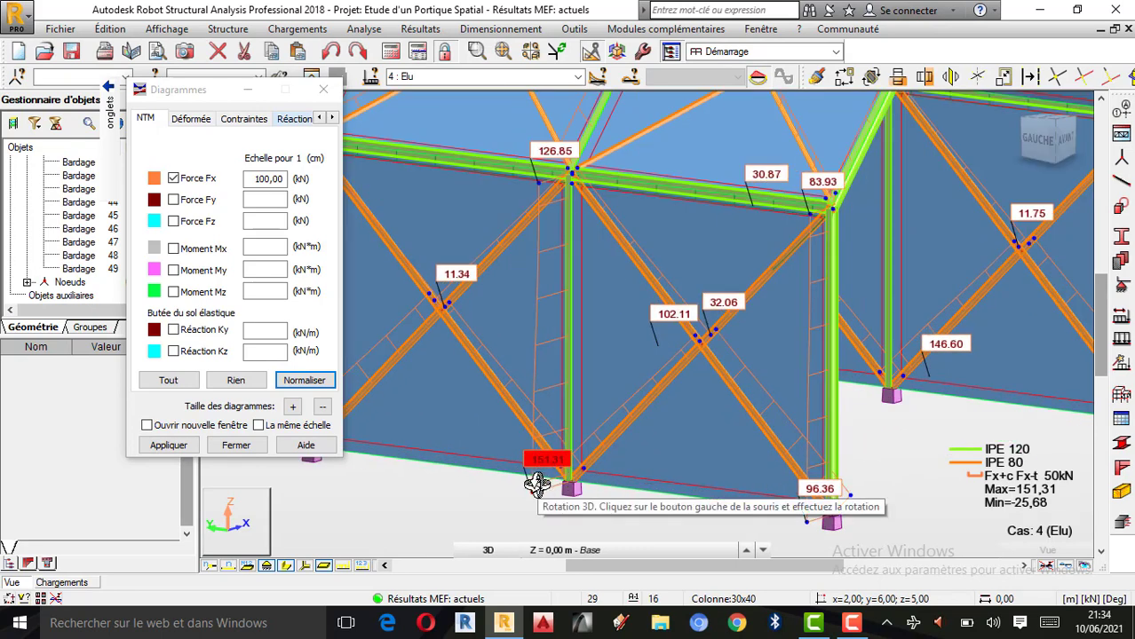
- Examine the Fx diagram over the whole structure, and replace it with the shear force Fy diagram
scroll(535, 484, "down", 1)
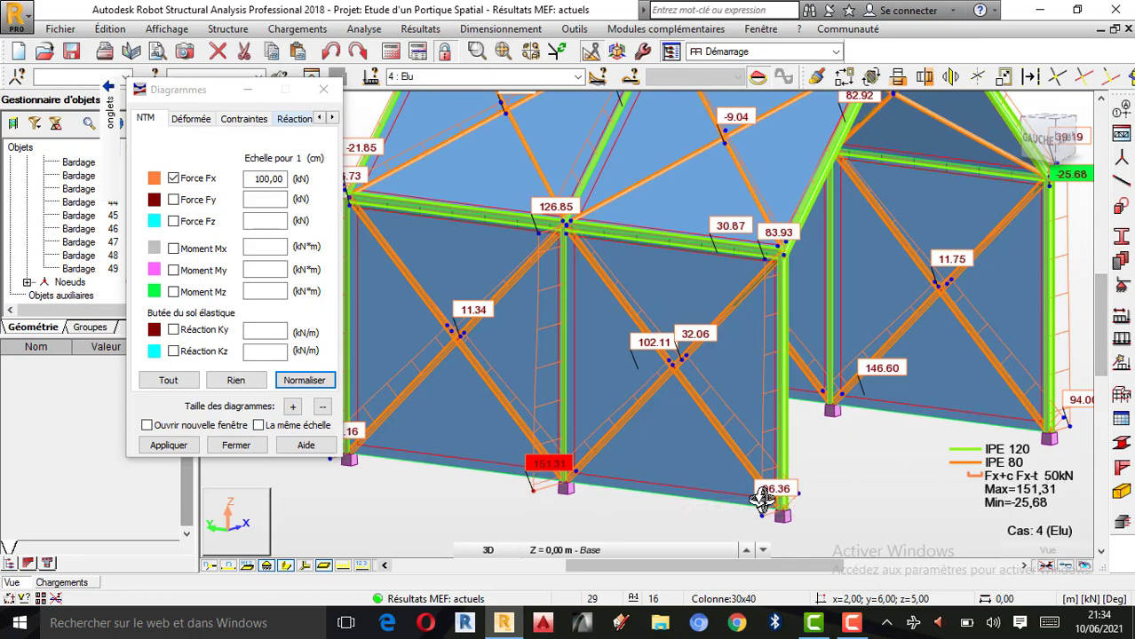
scroll(586, 503, "down", 1)
left_click_drag(643, 472, 699, 451)
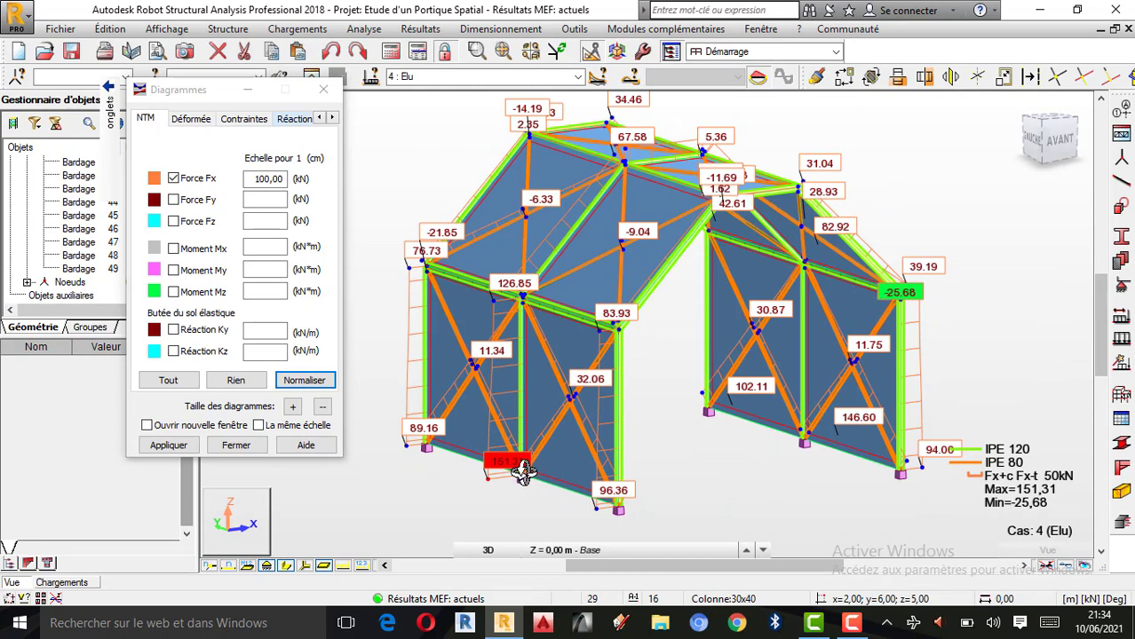
scroll(536, 471, "up", 1)
scroll(536, 471, "down", 1)
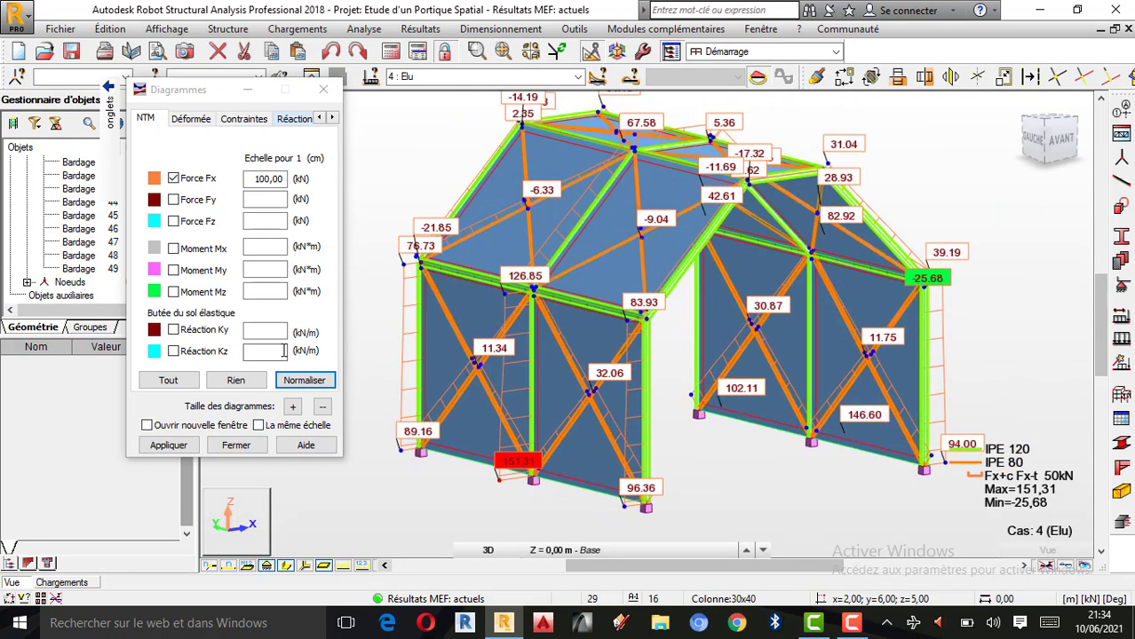
left_click(174, 178)
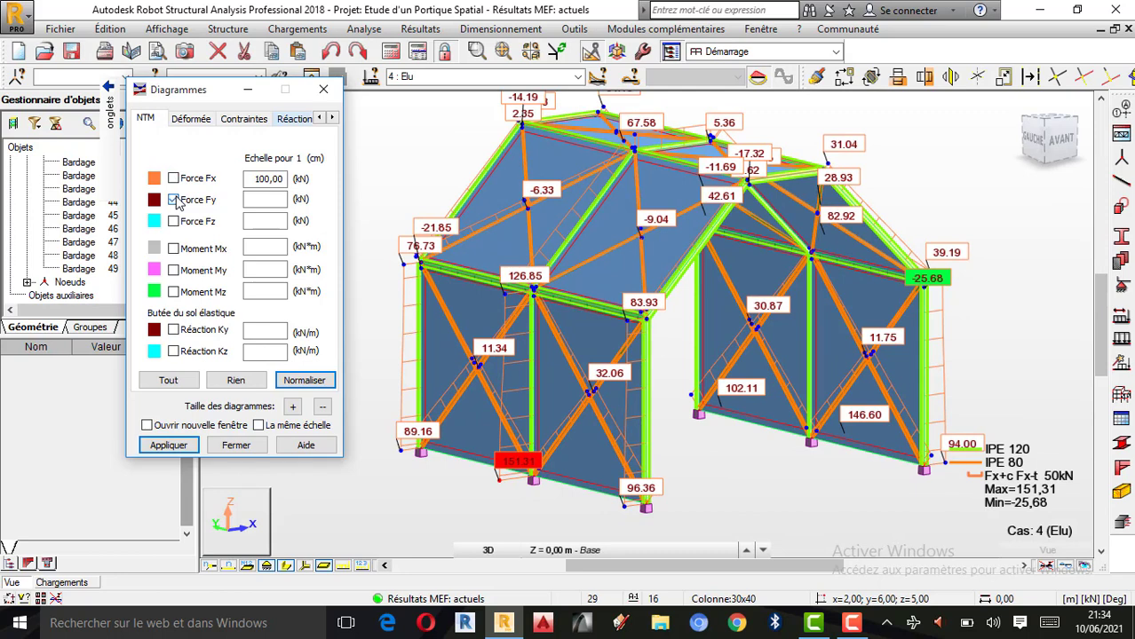
left_click(173, 198)
left_click(169, 445)
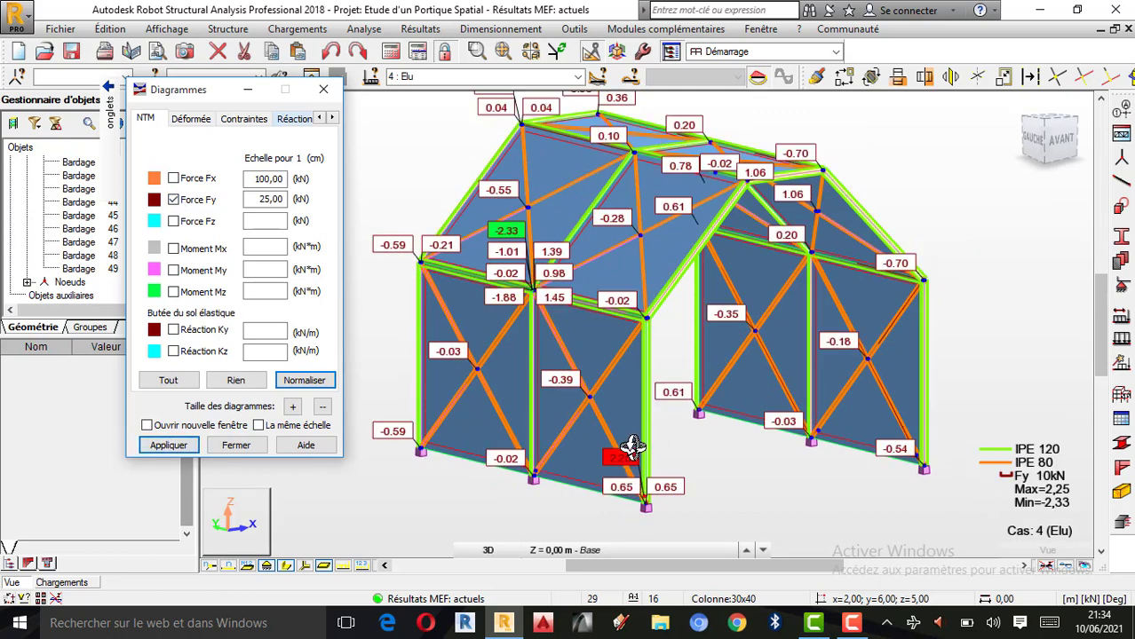
- Add the shear force Fz diagram to Fy, examine both, and leave only Fz displayed
left_click(199, 445)
middle_click_drag(742, 381, 729, 382, "shift")
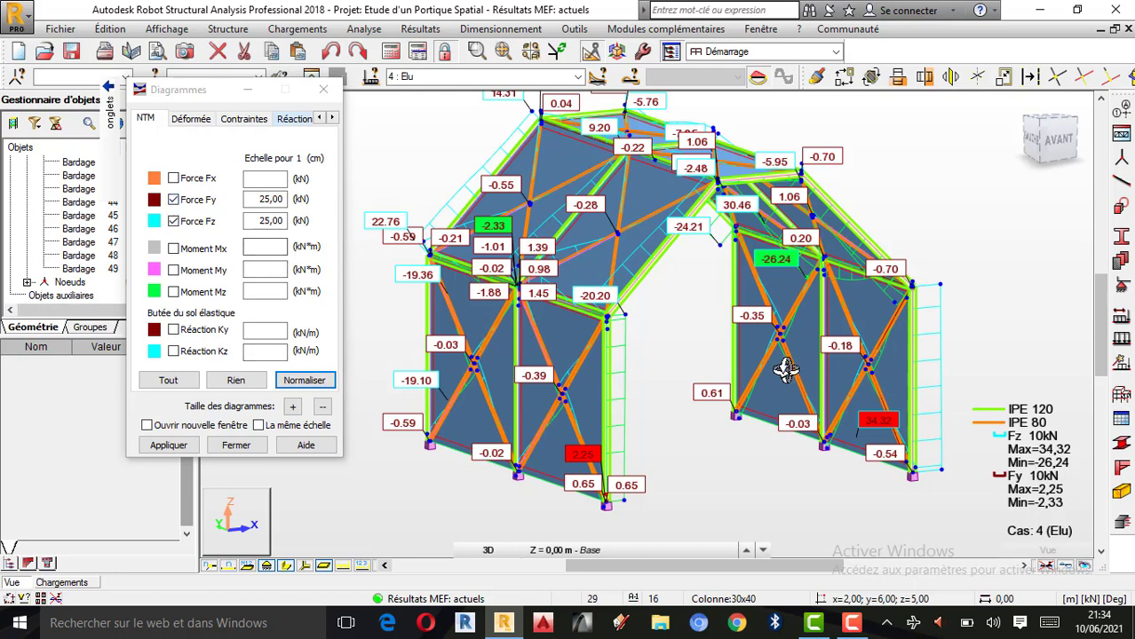
left_click(167, 447)
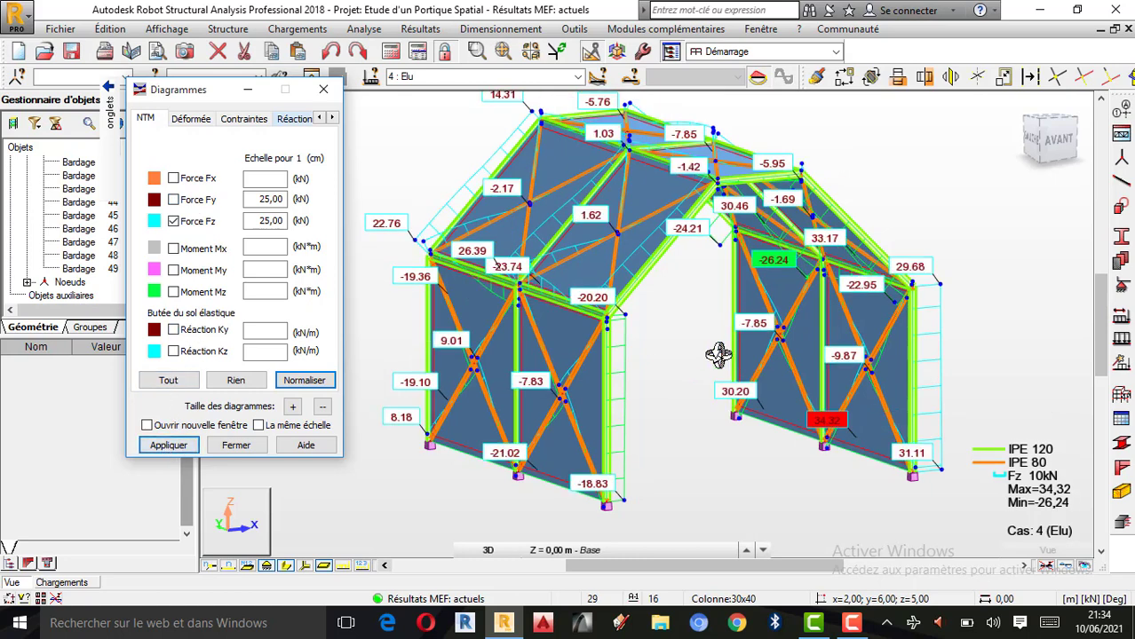
- Replace the Fz diagram with the moments Mx, My and Mz together and examine them from the structure's other side
left_click(191, 252)
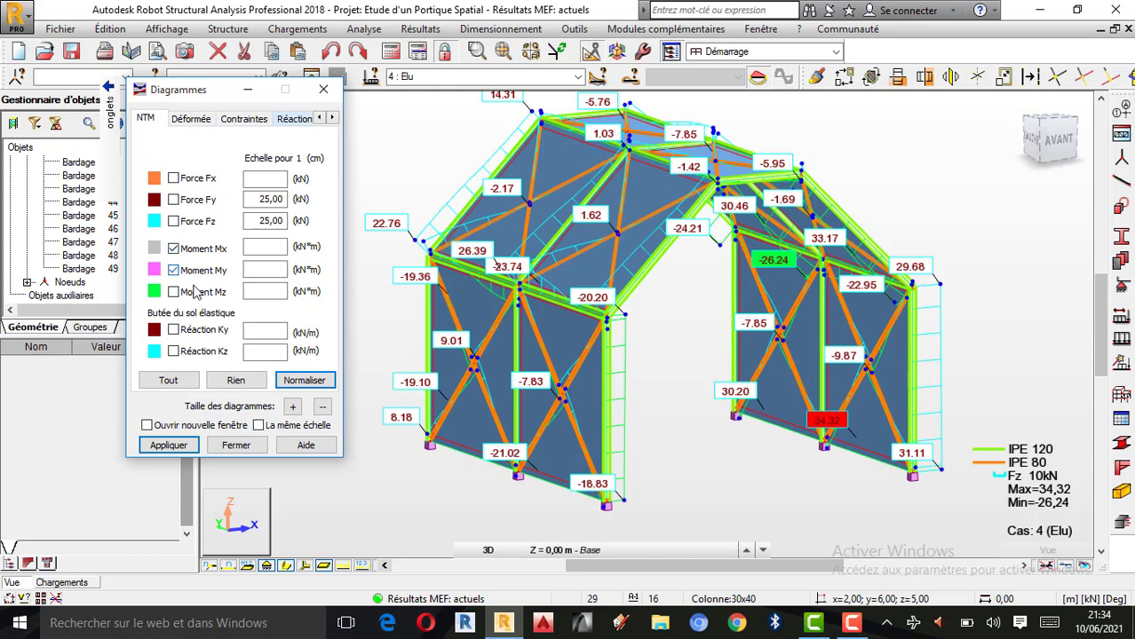
left_click(195, 299)
left_click(170, 446)
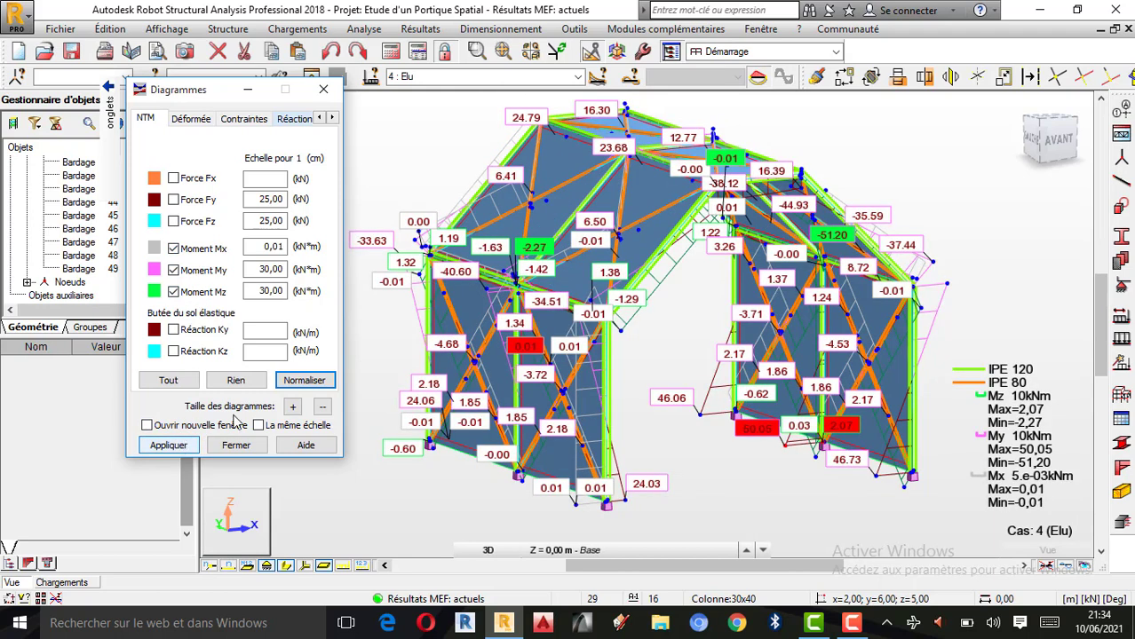
middle_click_drag(749, 362, 656, 347, "shift")
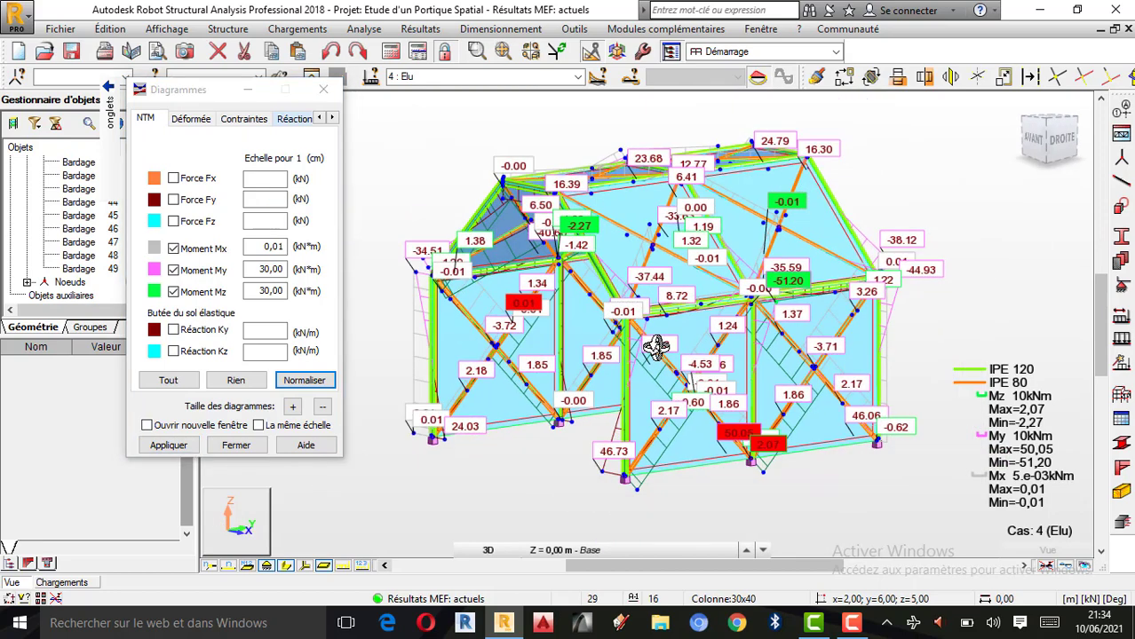
- Remove the combined moment diagrams and examine the torsional moment Mx diagram on its own
left_click(191, 252)
left_click(188, 272)
left_click(188, 292)
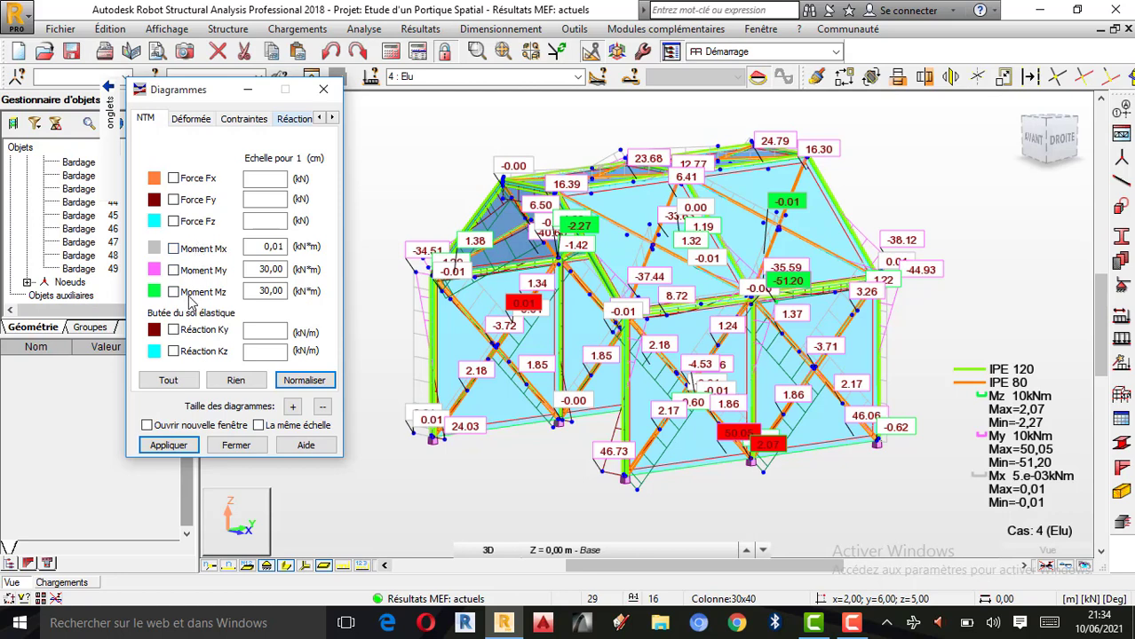
left_click(168, 445)
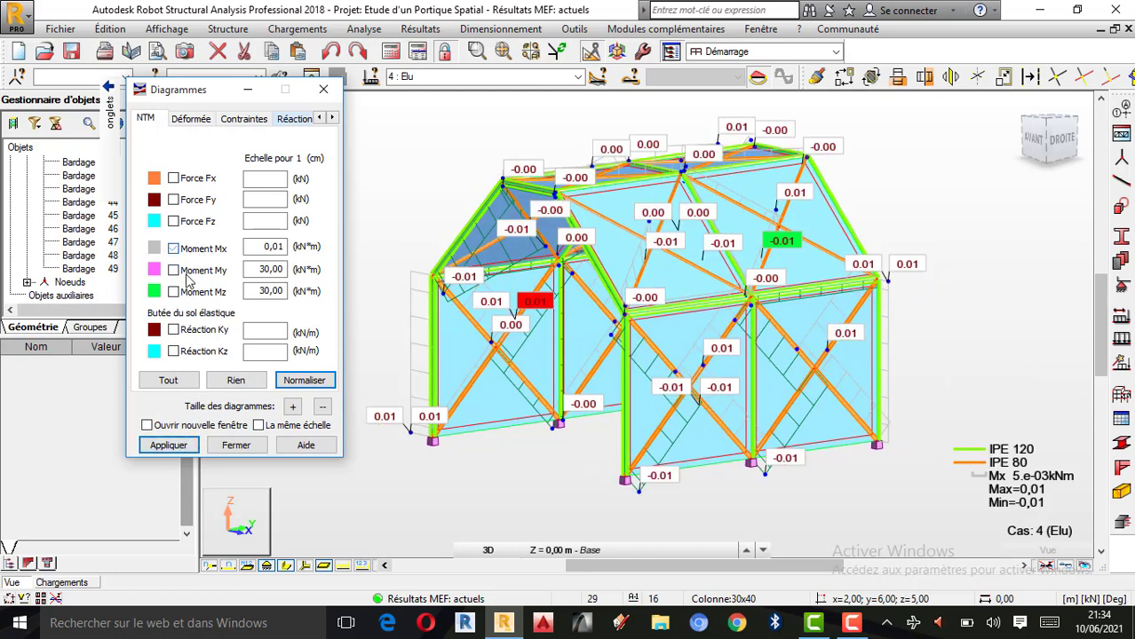
scroll(538, 300, "up", 1)
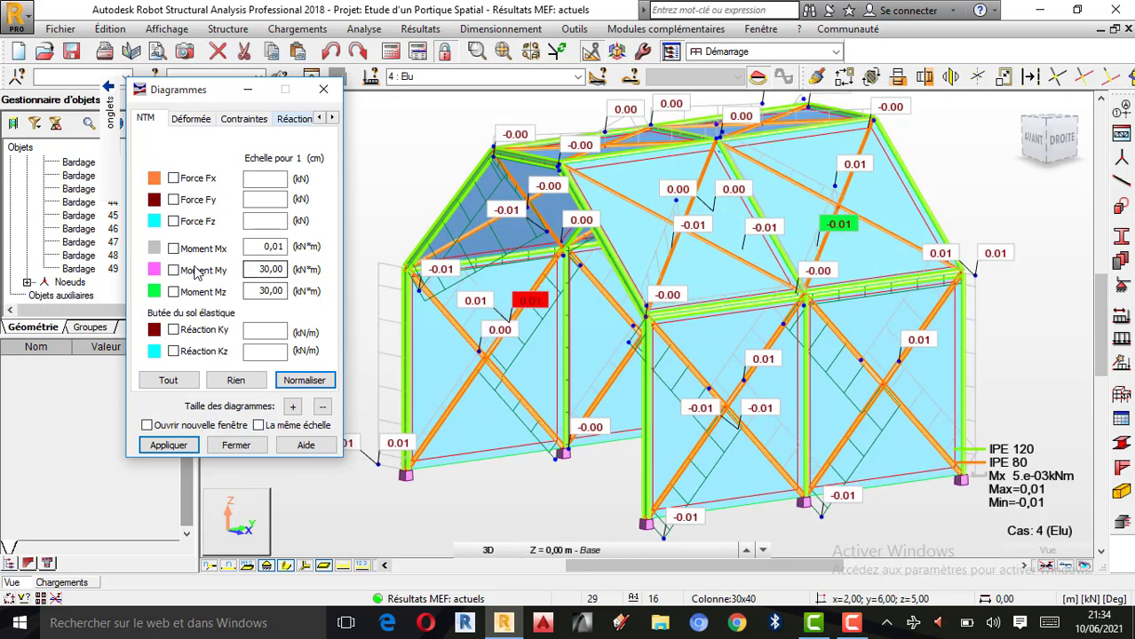
- Display the bending moment My diagram alone, and replace it with the Mz diagram
left_click(178, 444)
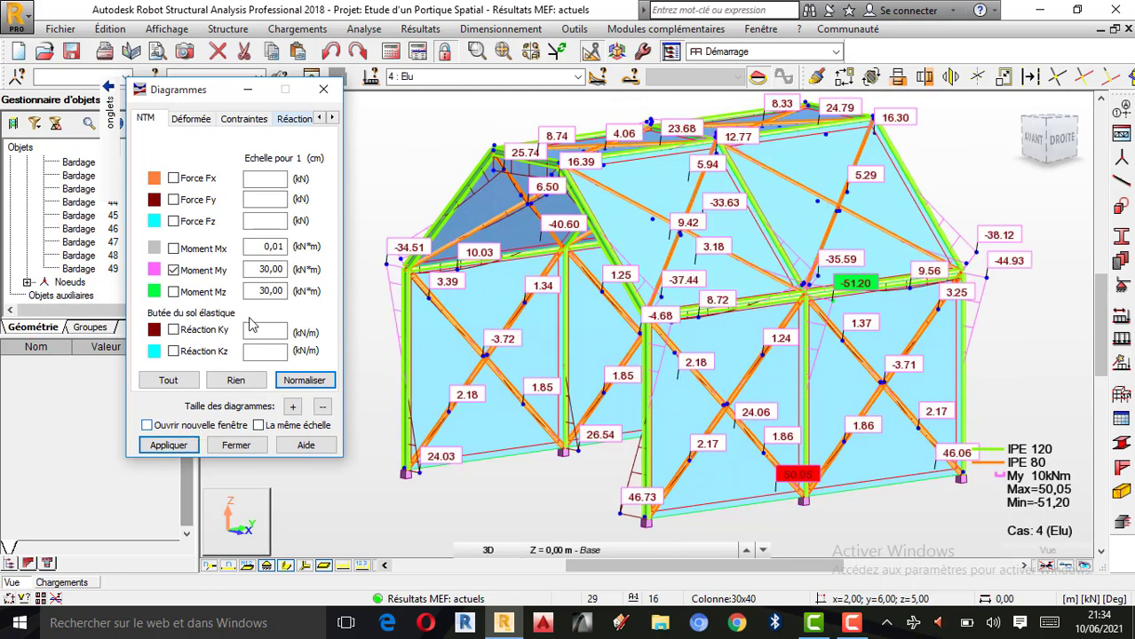
left_click(199, 270)
left_click(199, 292)
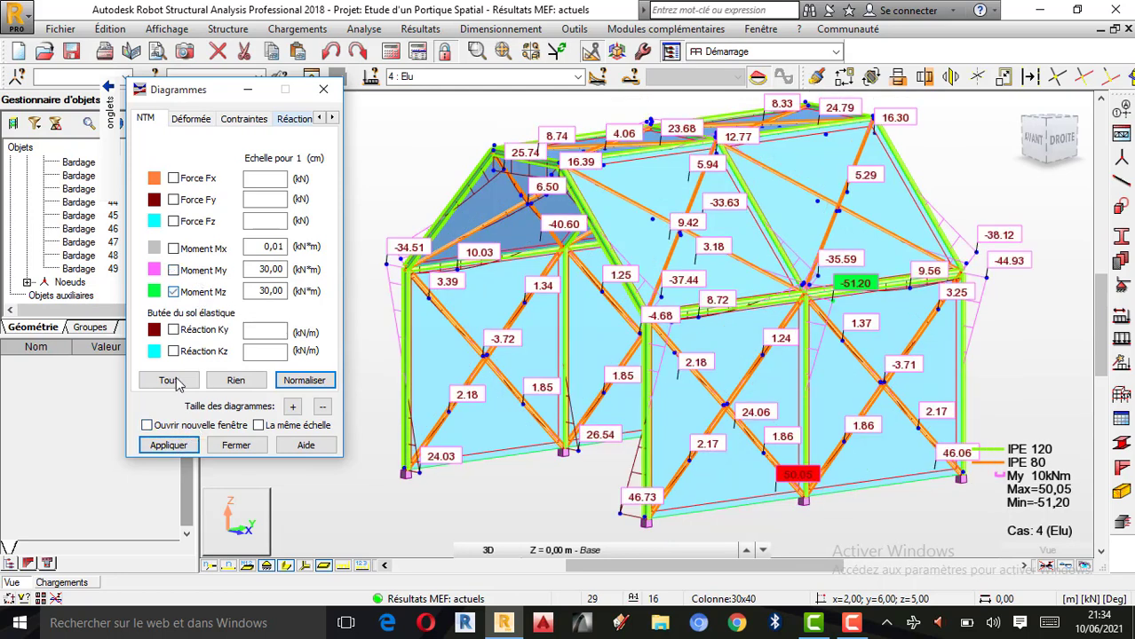
left_click(168, 446)
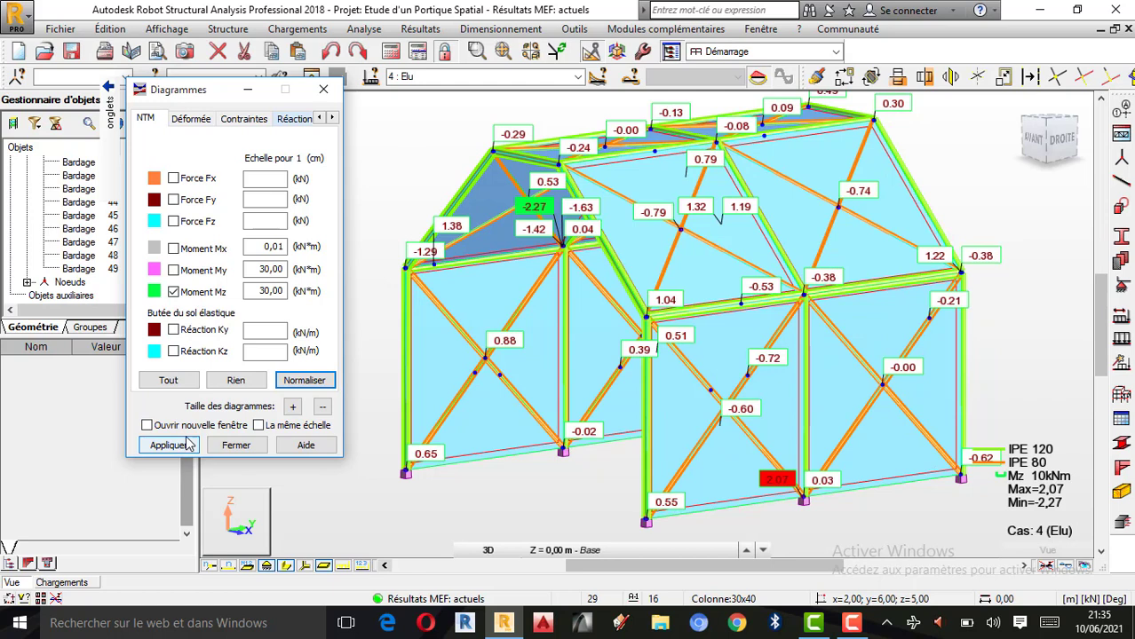
- Switch the displayed diagram from Mz back to the bending moment My
left_click(202, 291)
left_click(203, 271)
left_click(180, 445)
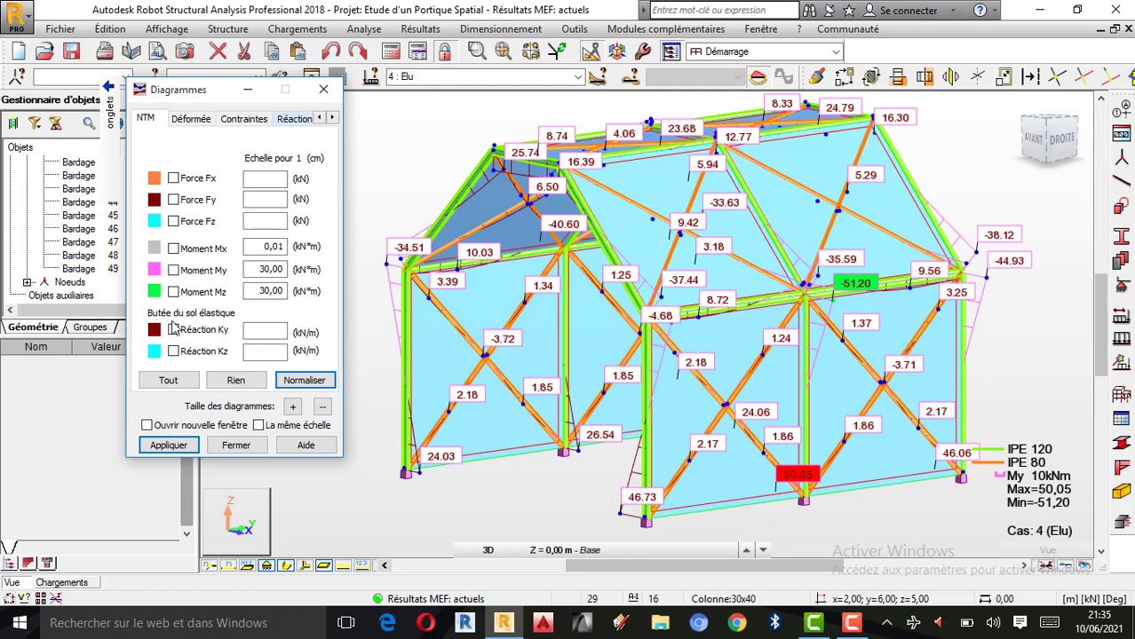
- Replace My with the elastic soil reactions Ky and Kz, examine them, and clear all NTM diagrams from the model
left_click(155, 331)
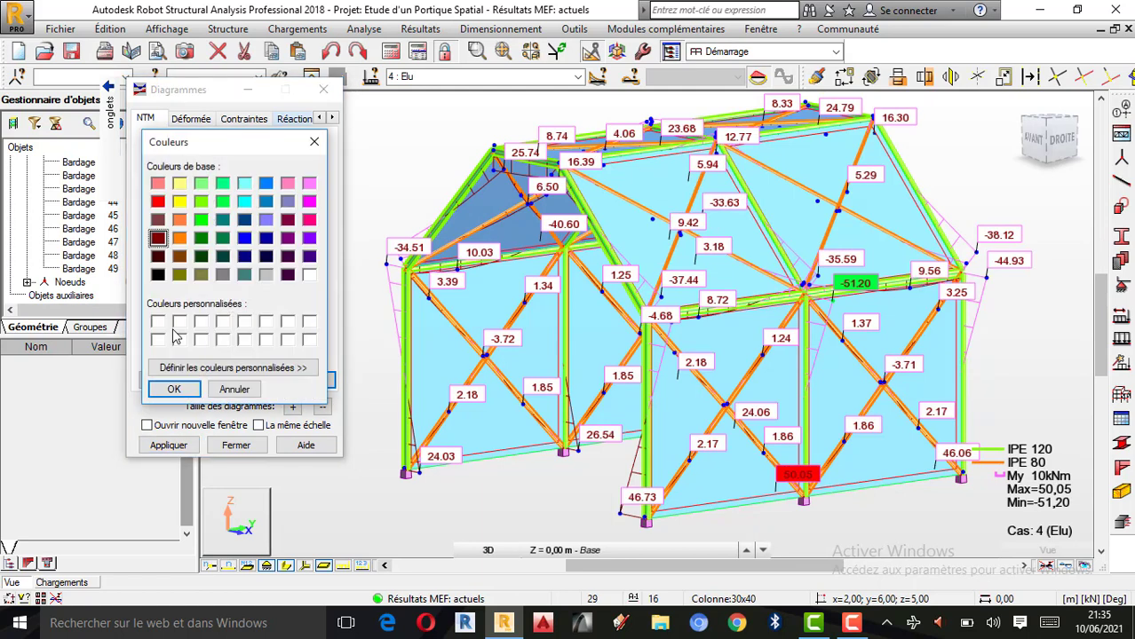
left_click(314, 142)
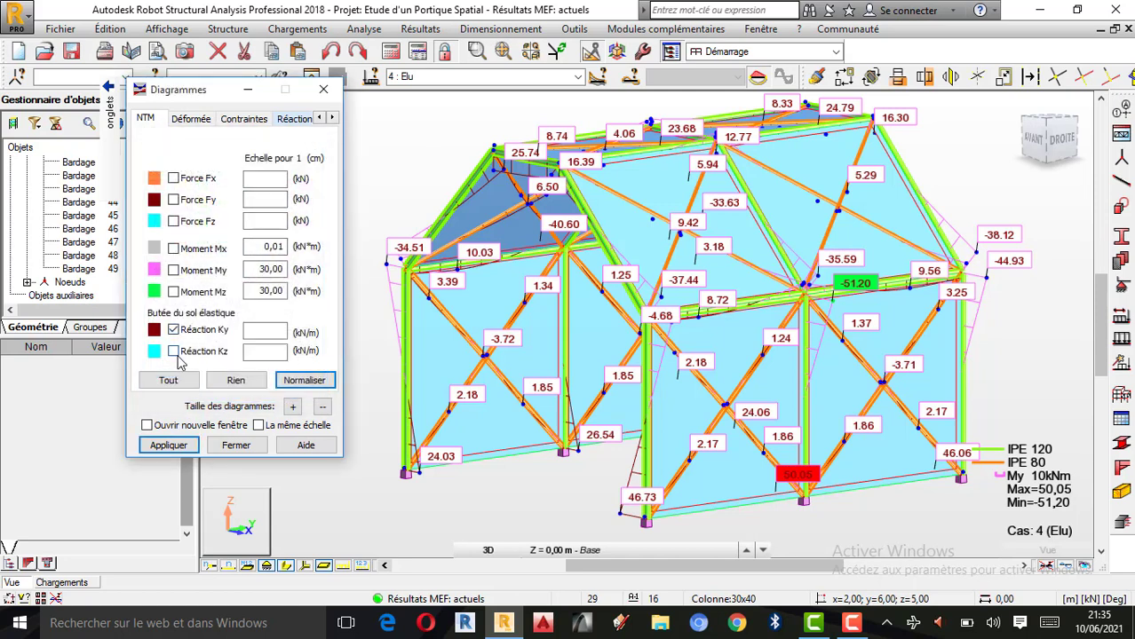
left_click(175, 452)
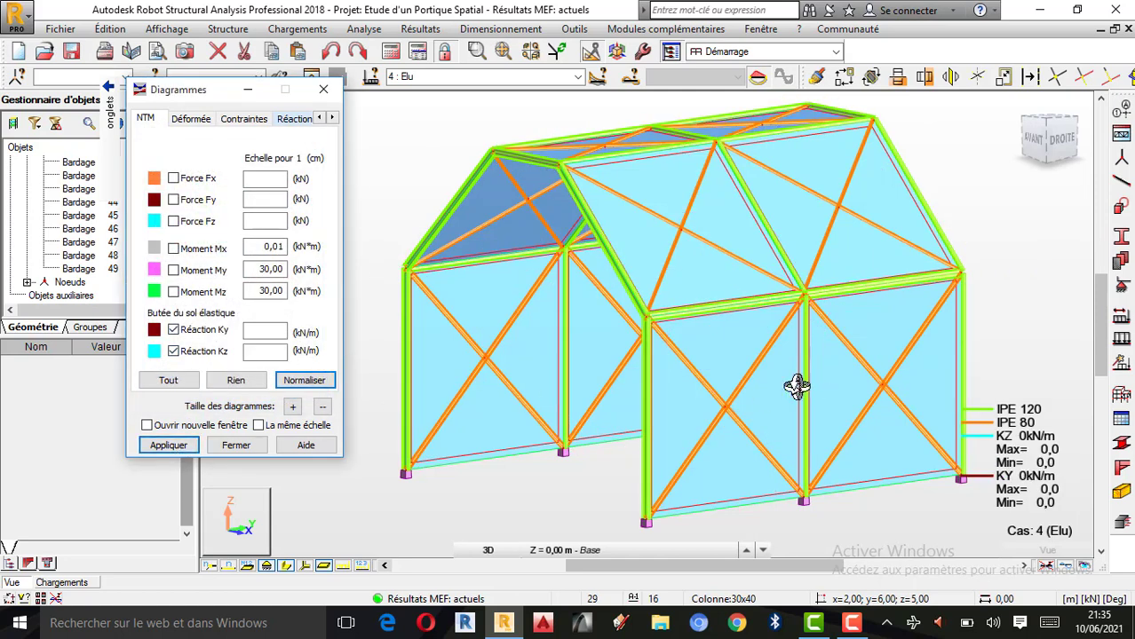
scroll(661, 345, "down", 2)
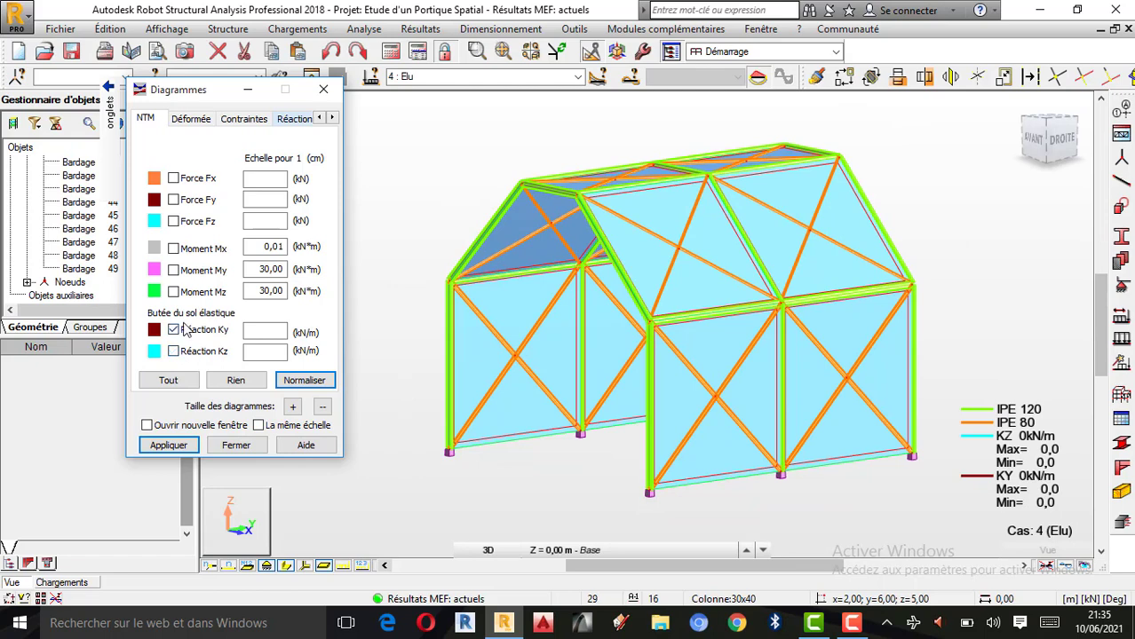
left_click(235, 381)
left_click(168, 445)
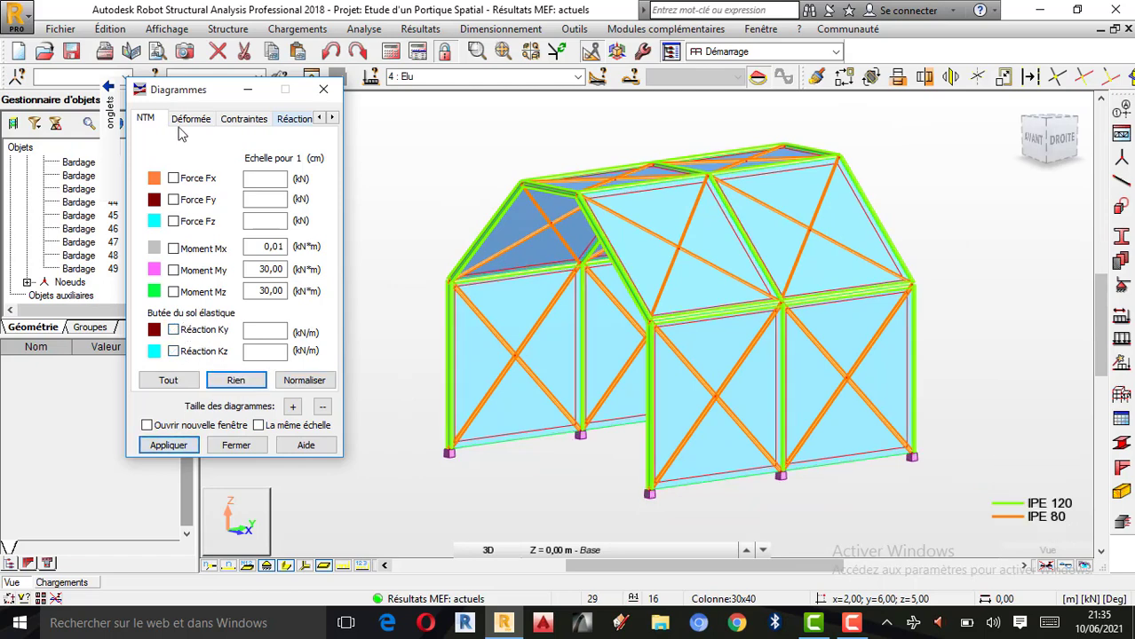
- Display the maximum normal stress (S max) diagram on the bars and examine it around the structure
mouse_move(110, 126)
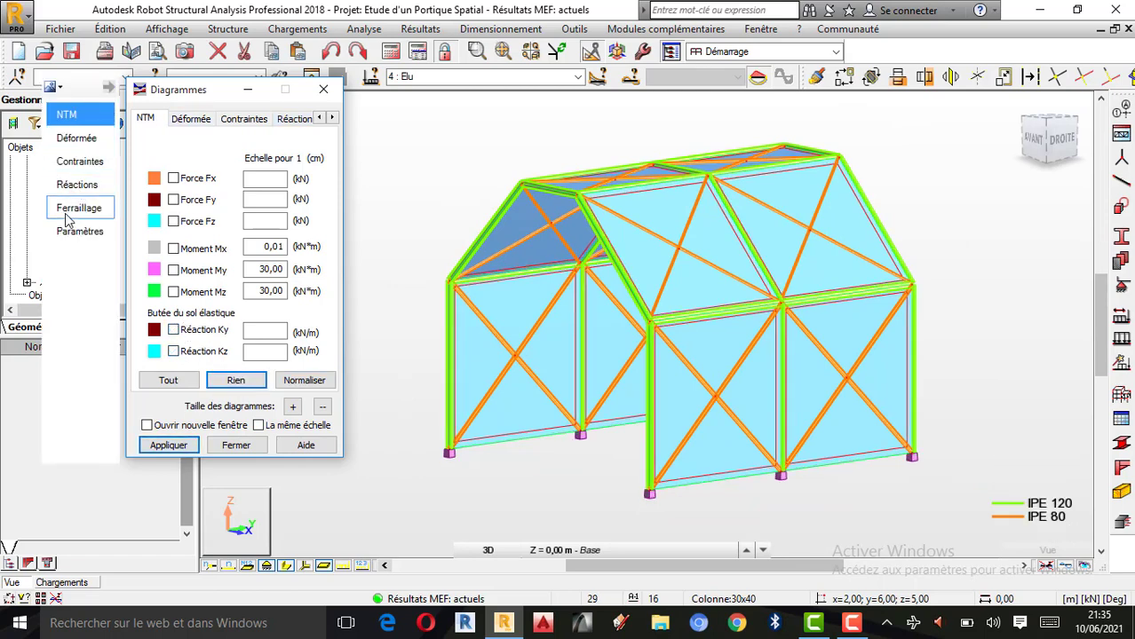
left_click(82, 165)
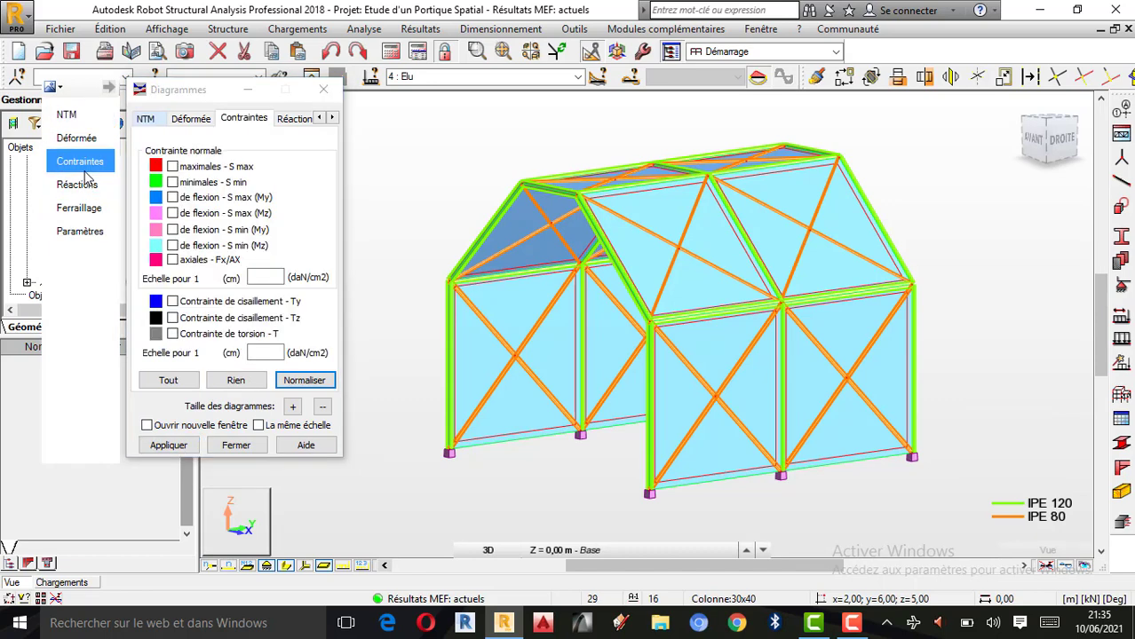
left_click(197, 168)
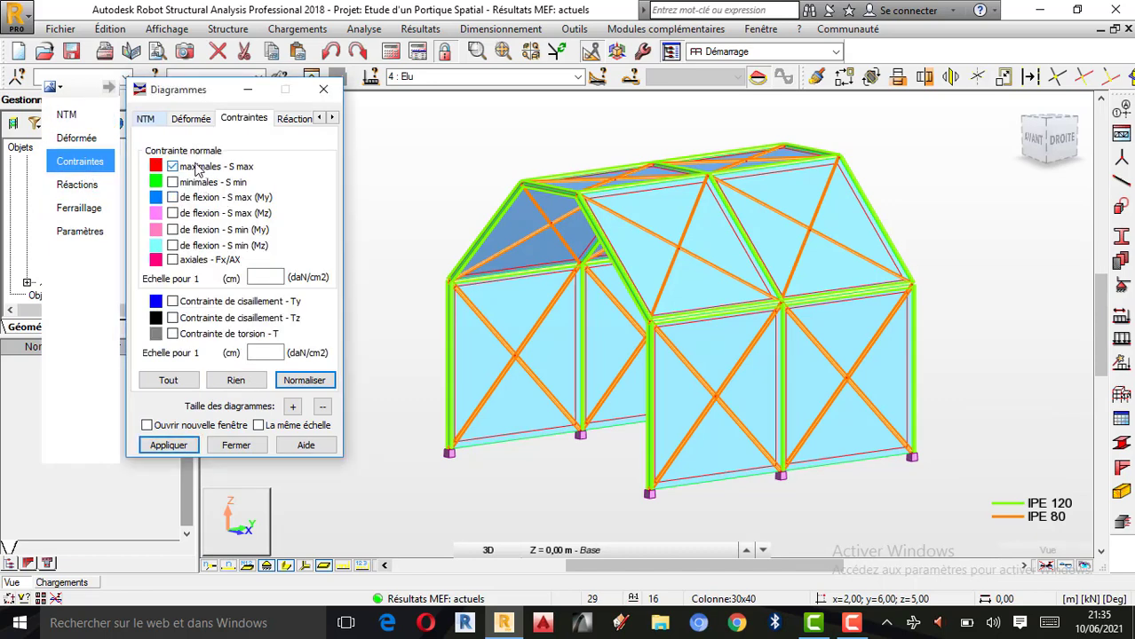
left_click(168, 446)
left_click_drag(730, 333, 835, 325)
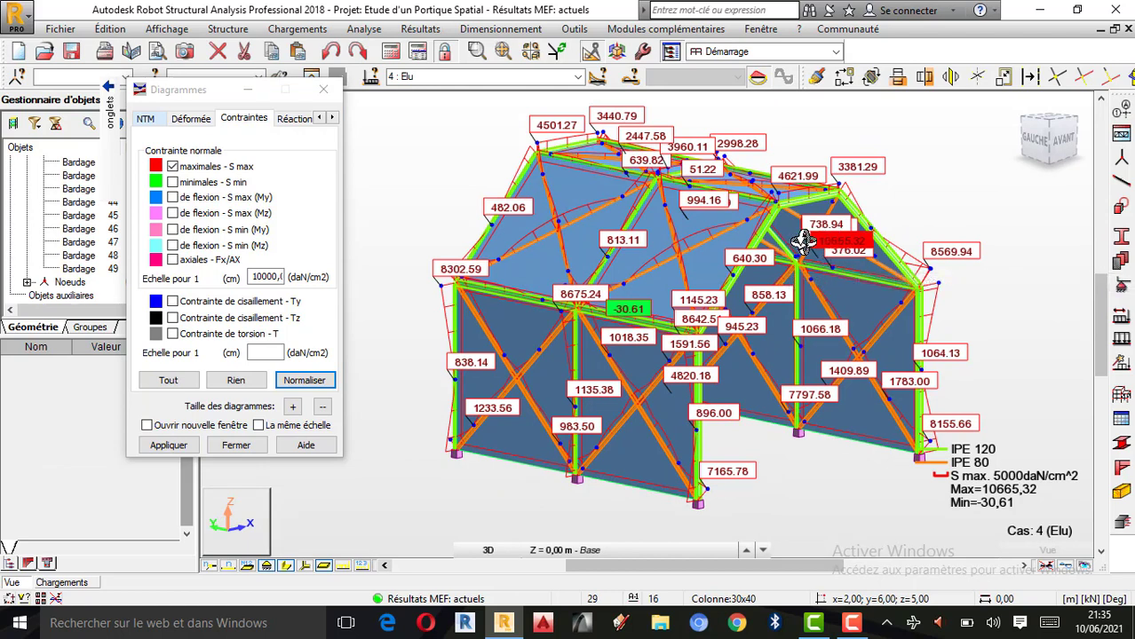
- Check the units set for force, moment and stress in the task preferences without changing them
left_click(574, 28)
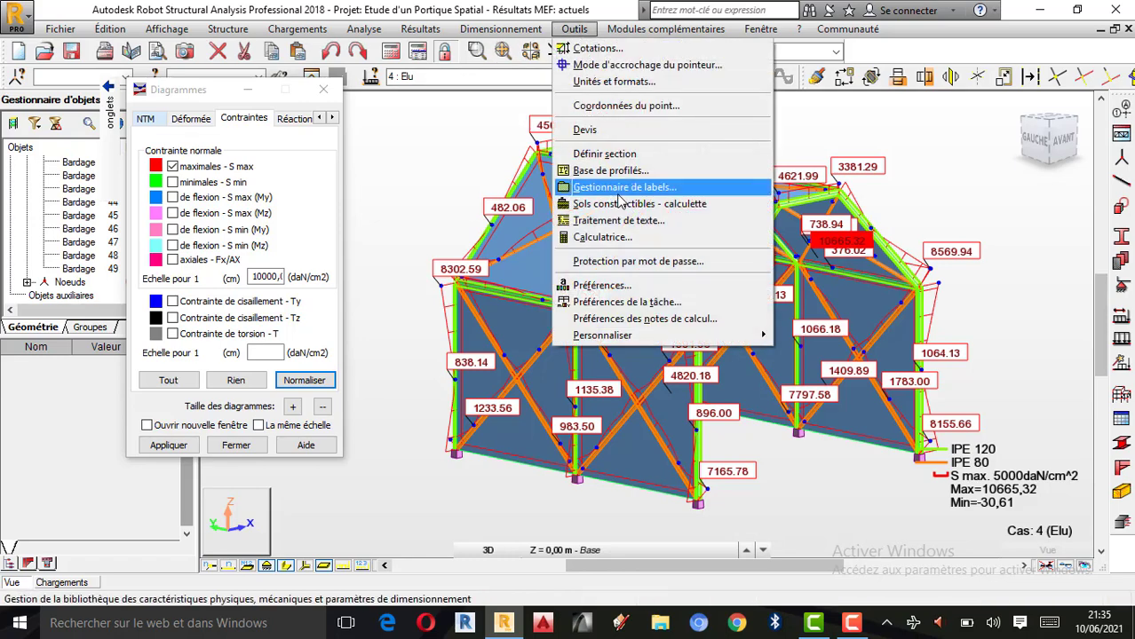
left_click(626, 302)
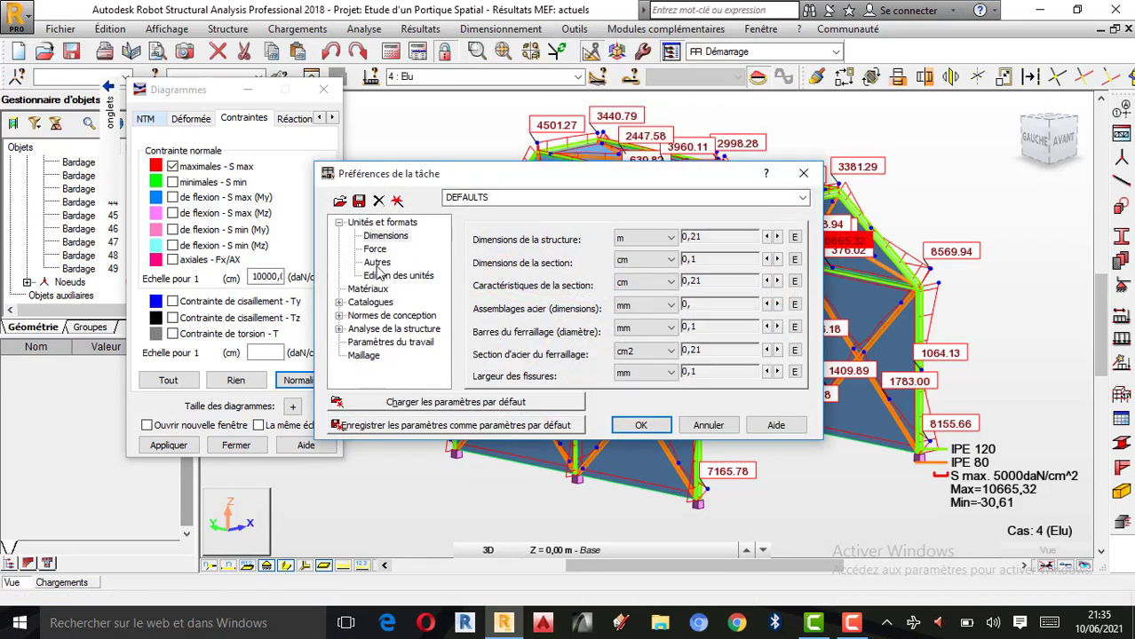
left_click(375, 249)
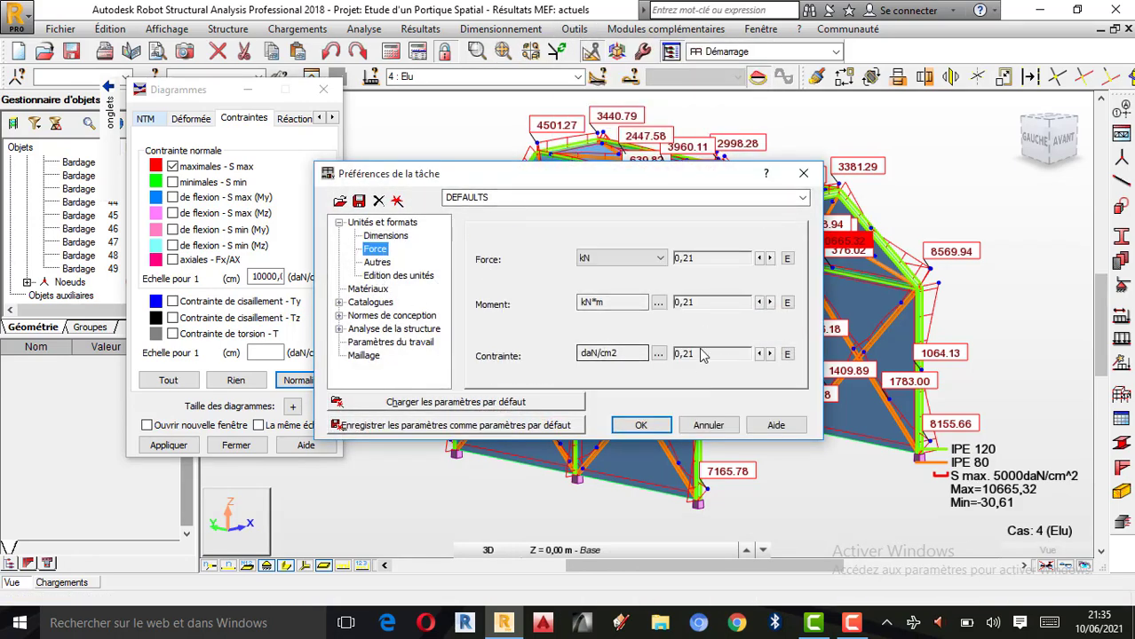
left_click(804, 174)
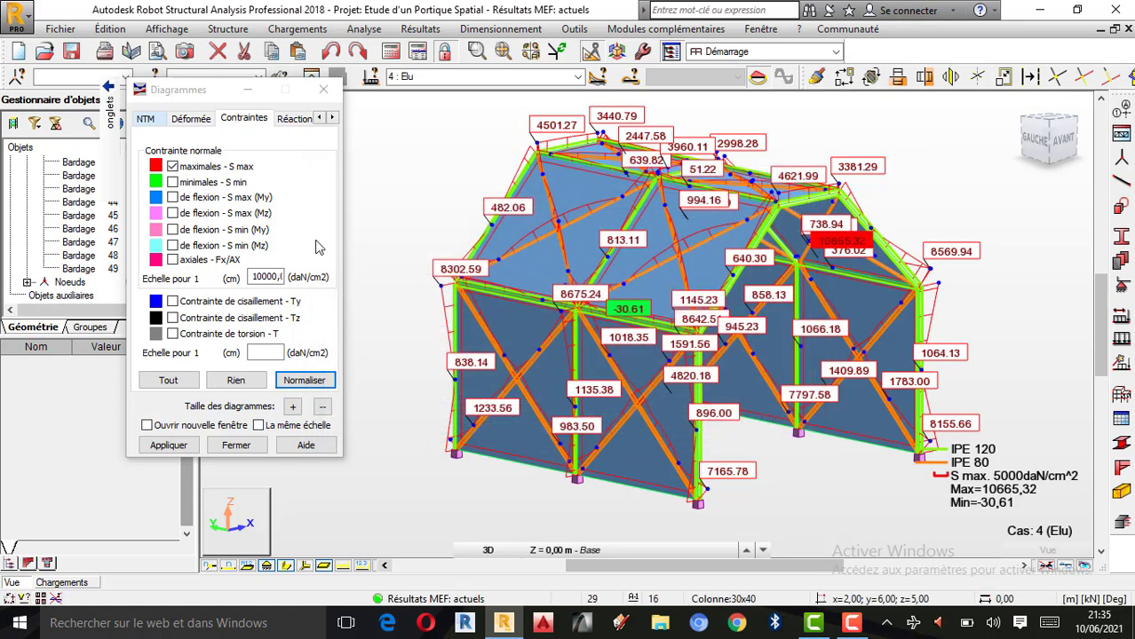
- Display the minimum normal stress S min, and replace it with the bending stresses S max and S min for My and Mz
left_click(172, 182)
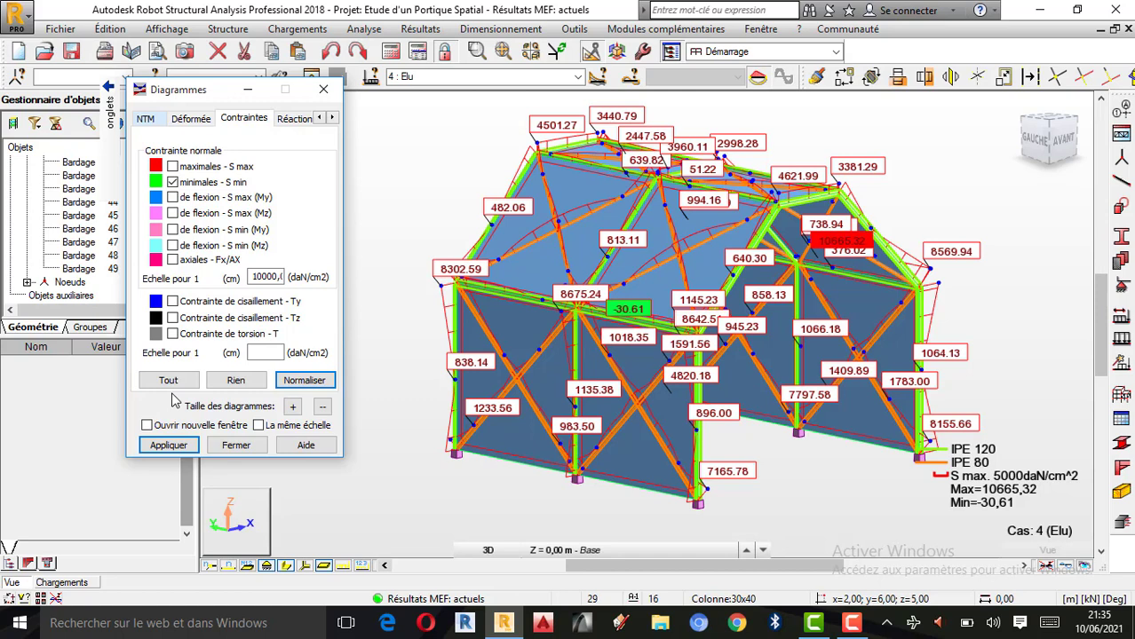
left_click(167, 444)
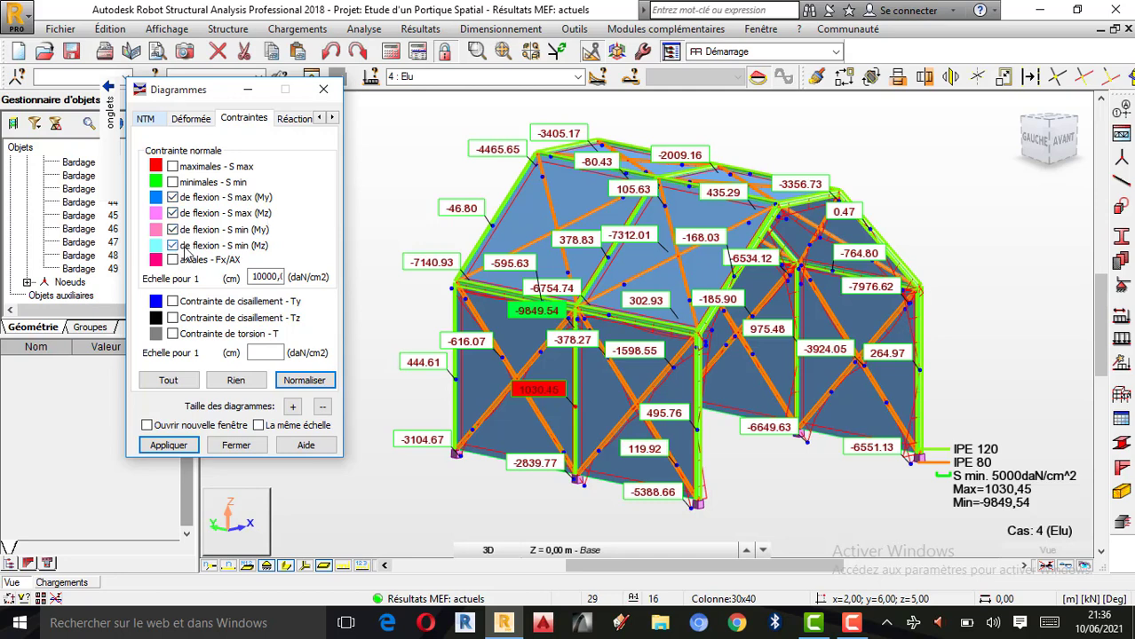
left_click(167, 442)
scroll(649, 189, "up", 1)
scroll(577, 207, "down", 1)
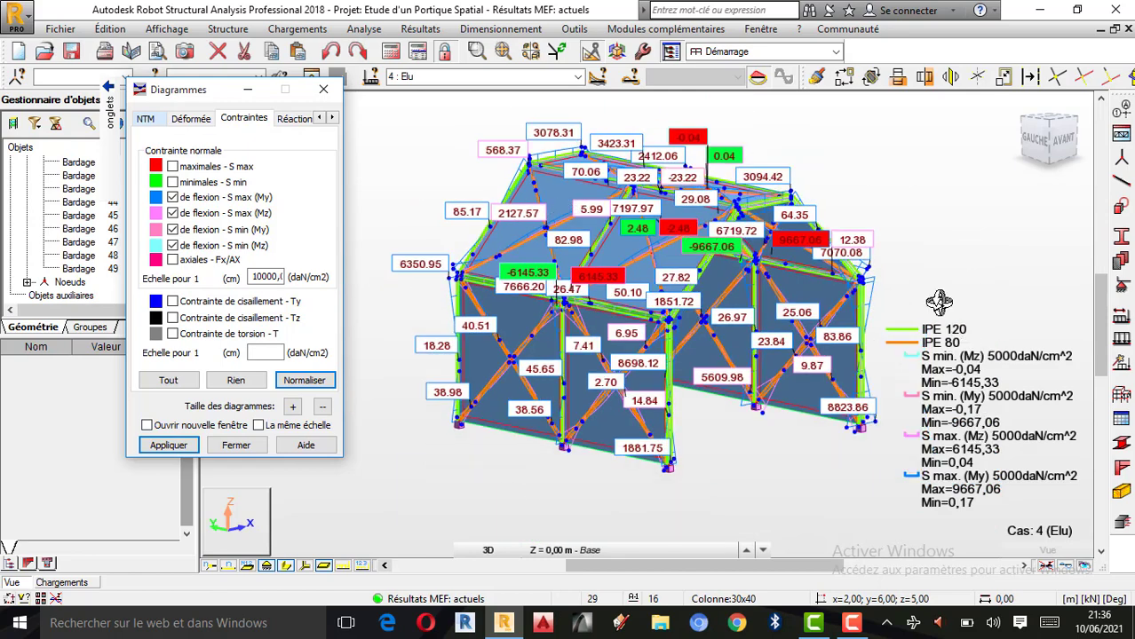
scroll(773, 258, "up", 1)
scroll(660, 264, "down", 1)
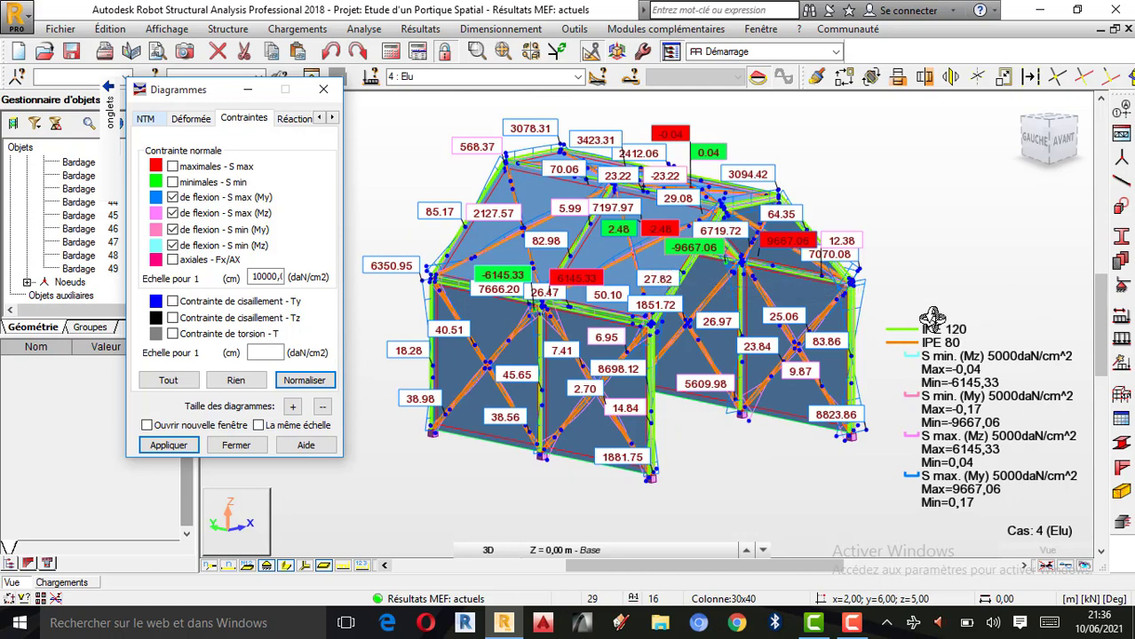
- Remove the bending stress diagrams and display only the shear stress Ty on the bars
left_click(182, 216)
left_click(184, 231)
left_click(184, 247)
left_click(168, 445)
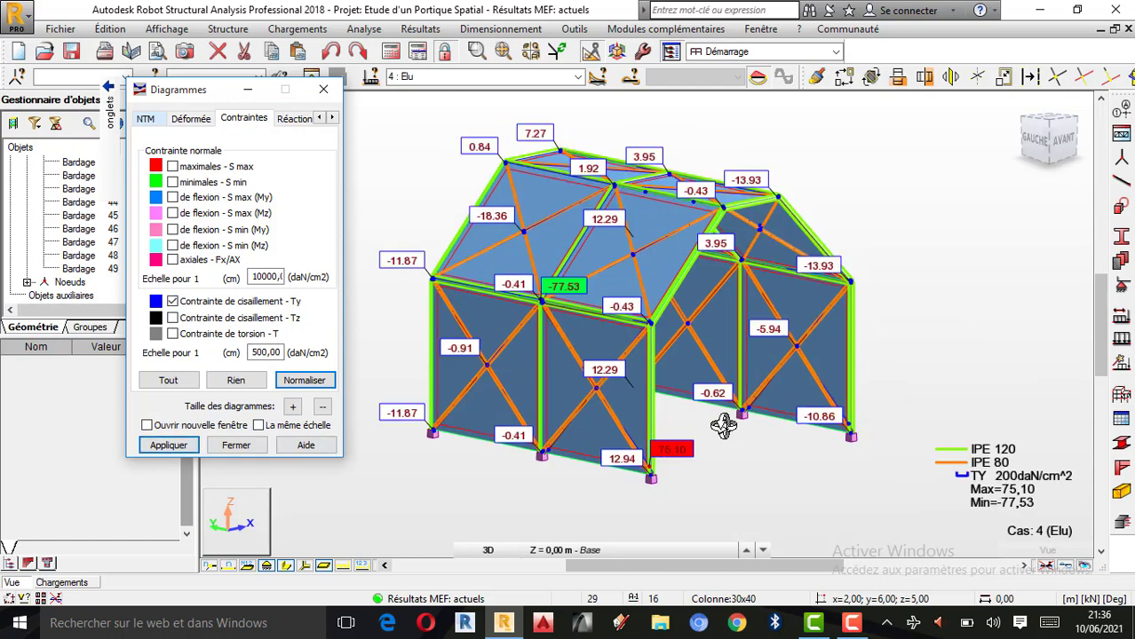
- Replace the shear stress Ty diagram on the bars with the shear stress Tz diagram
left_click(183, 304)
left_click(184, 319)
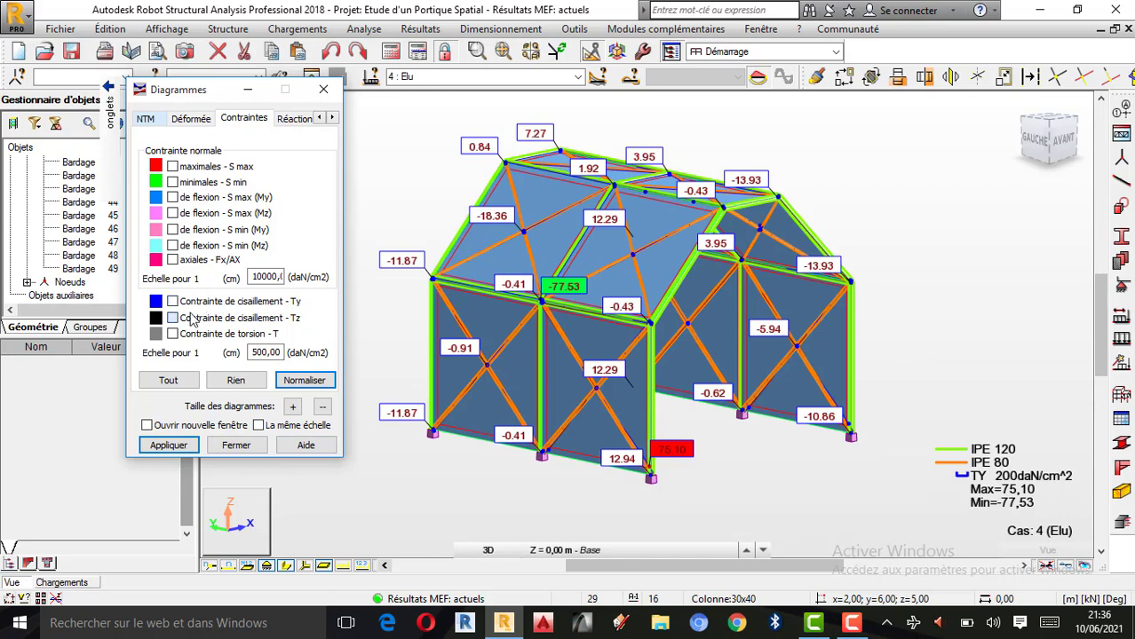
left_click(169, 445)
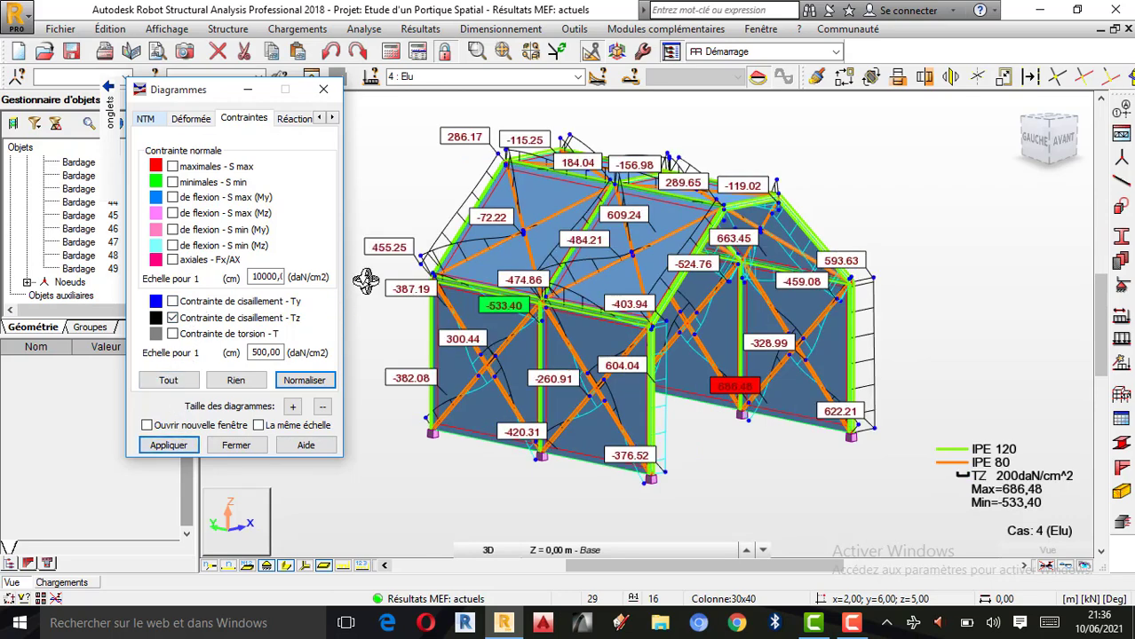
- Examine the shear stress Tz values along the columns, beams and bracing from several sides of the structure
scroll(575, 306, "up", 1)
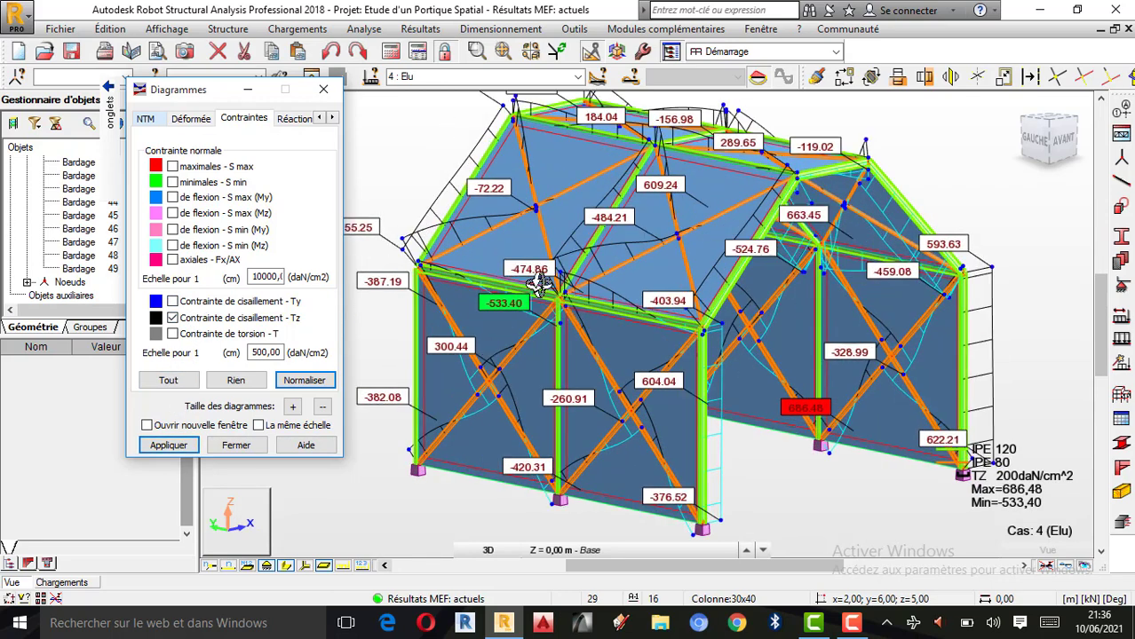
scroll(538, 285, "down", 1)
scroll(714, 331, "up", 1)
scroll(624, 310, "down", 1)
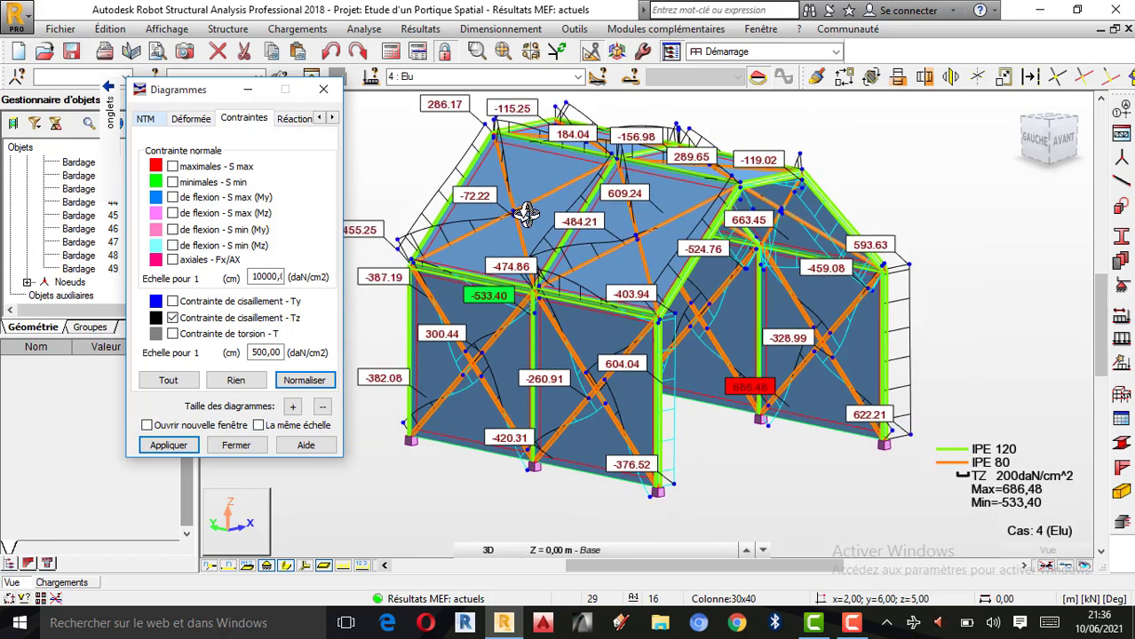
left_click_drag(719, 284, 719, 310)
left_click_drag(693, 274, 652, 214)
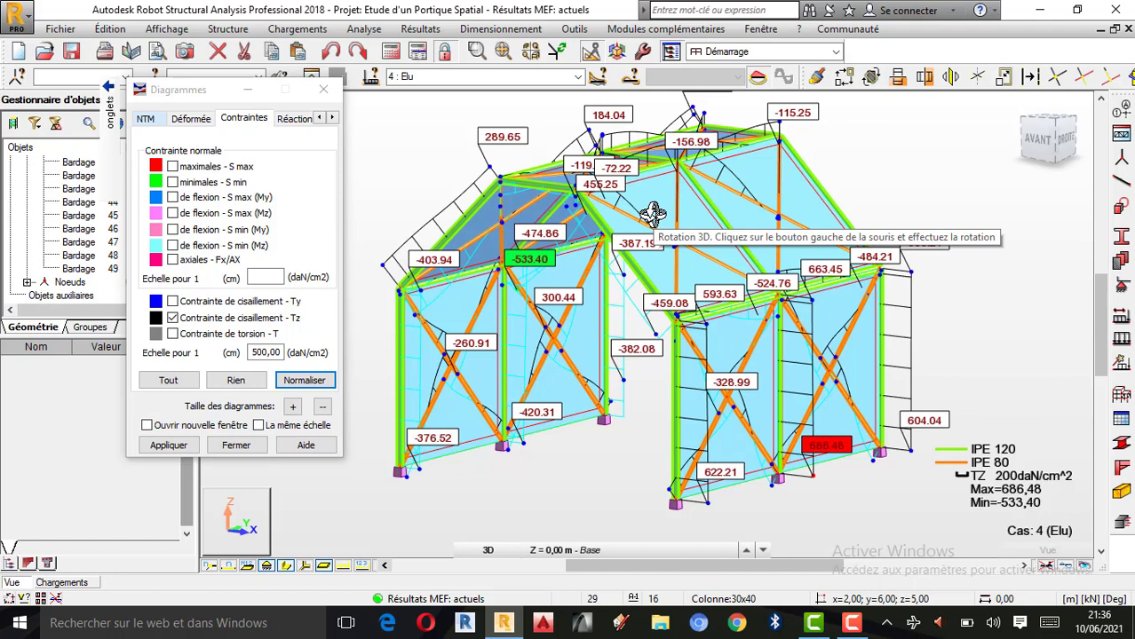
left_click_drag(579, 334, 621, 258)
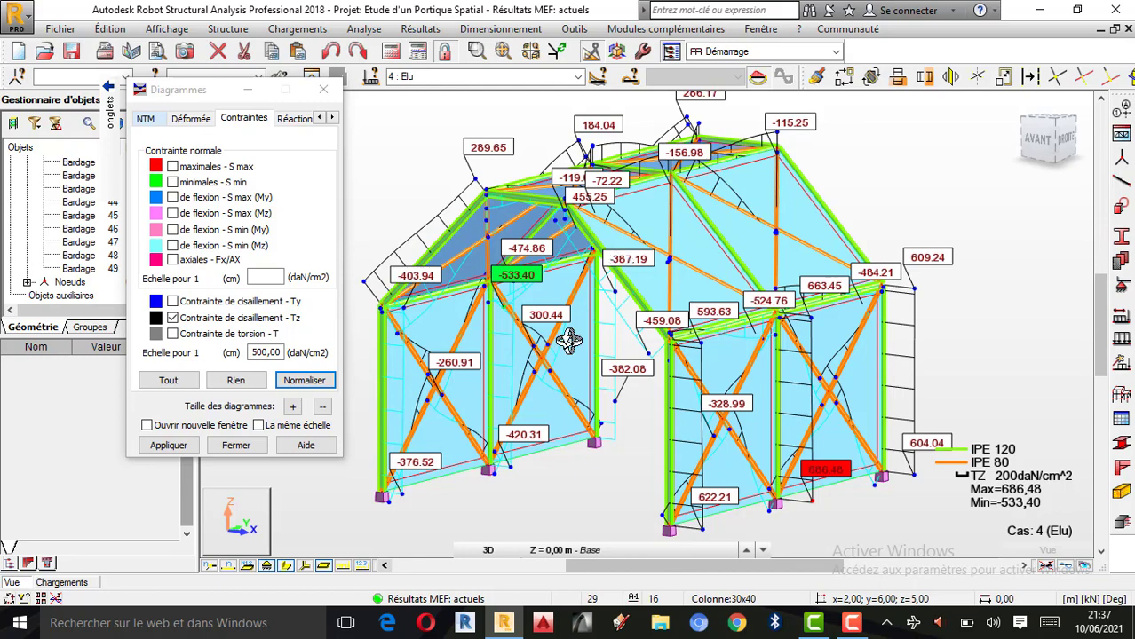
scroll(621, 349, "up", 3)
scroll(620, 349, "down", 3)
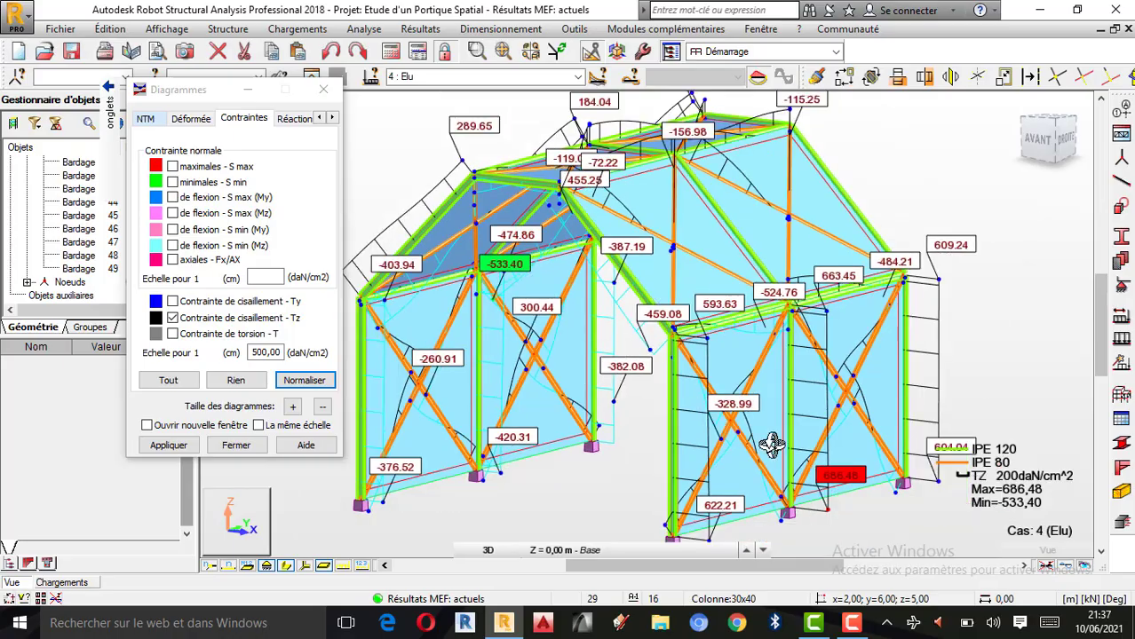